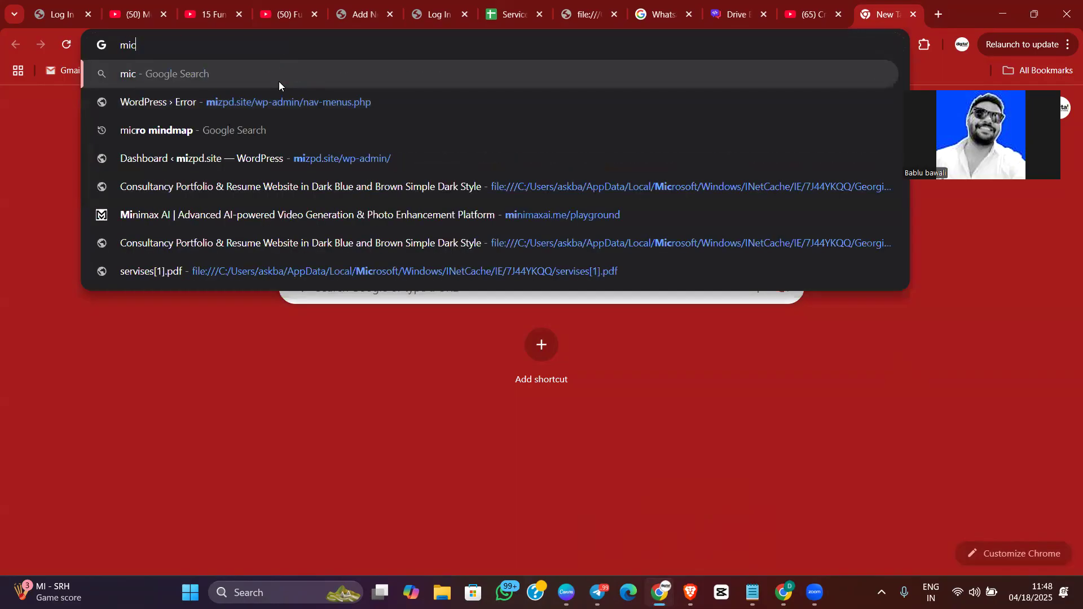
Open the Miro dashboard from the browser's address suggestions
key("Down")
key("Down")
key("Down")
key("Down")
key("Down")
key("Down")
key("Down")
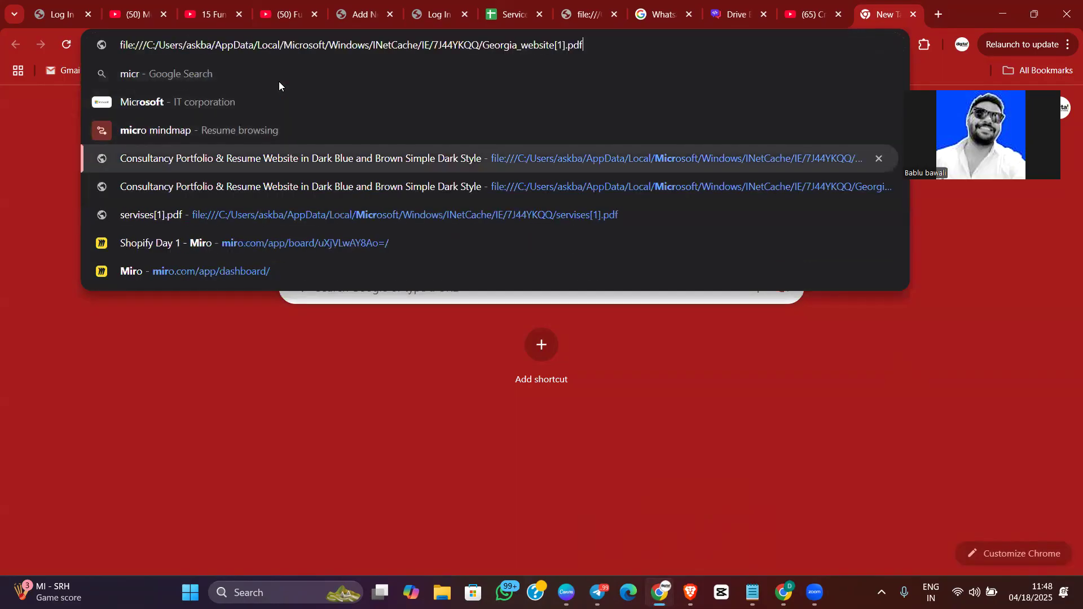
key("Return")
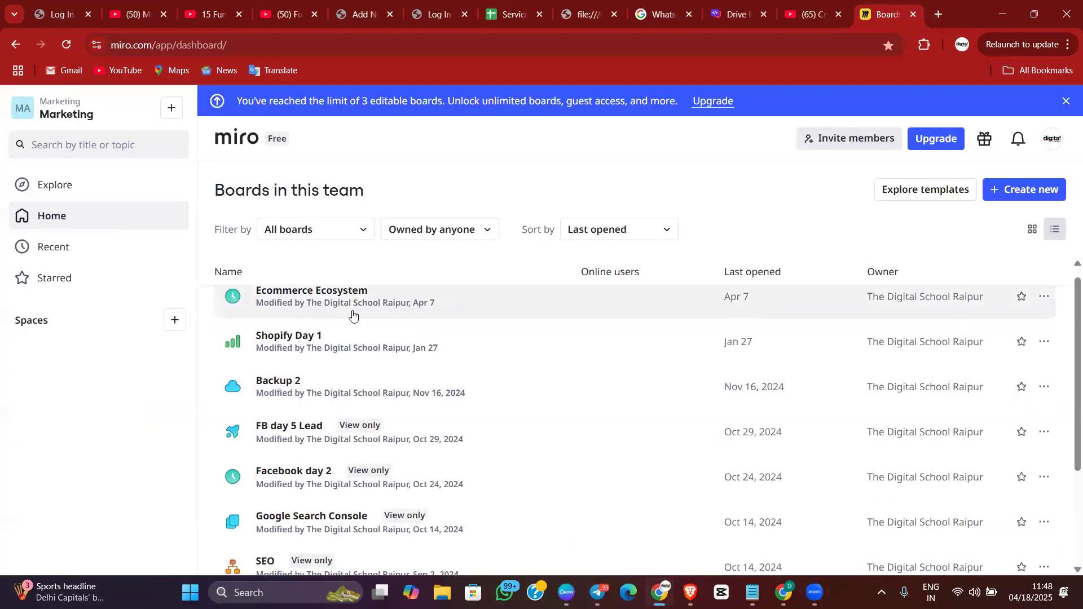
scroll(517, 354, "down", 2)
scroll(517, 354, "up", 3)
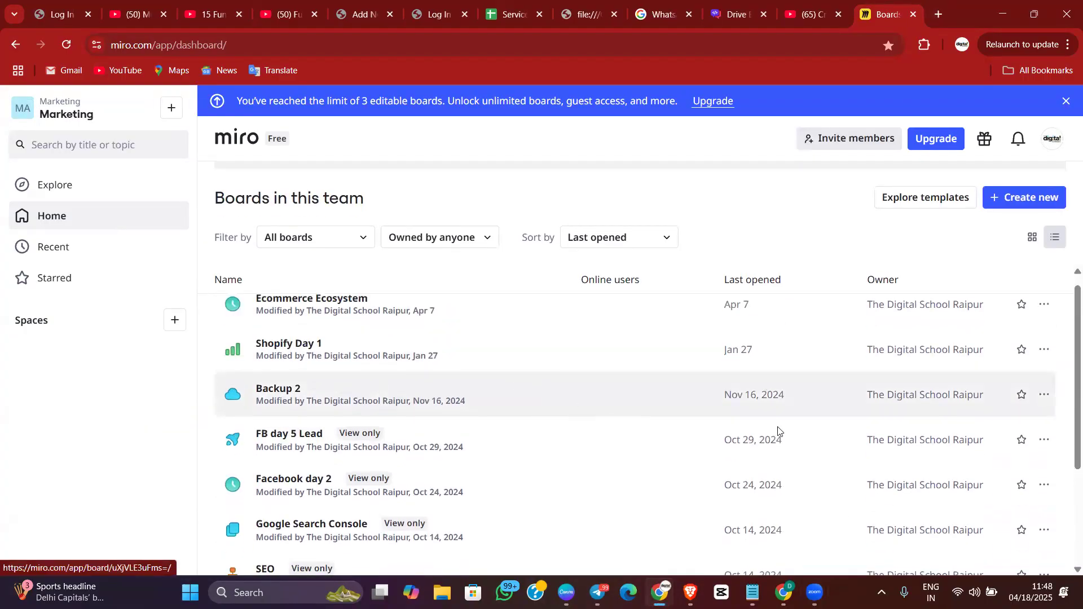
left_click(1046, 350)
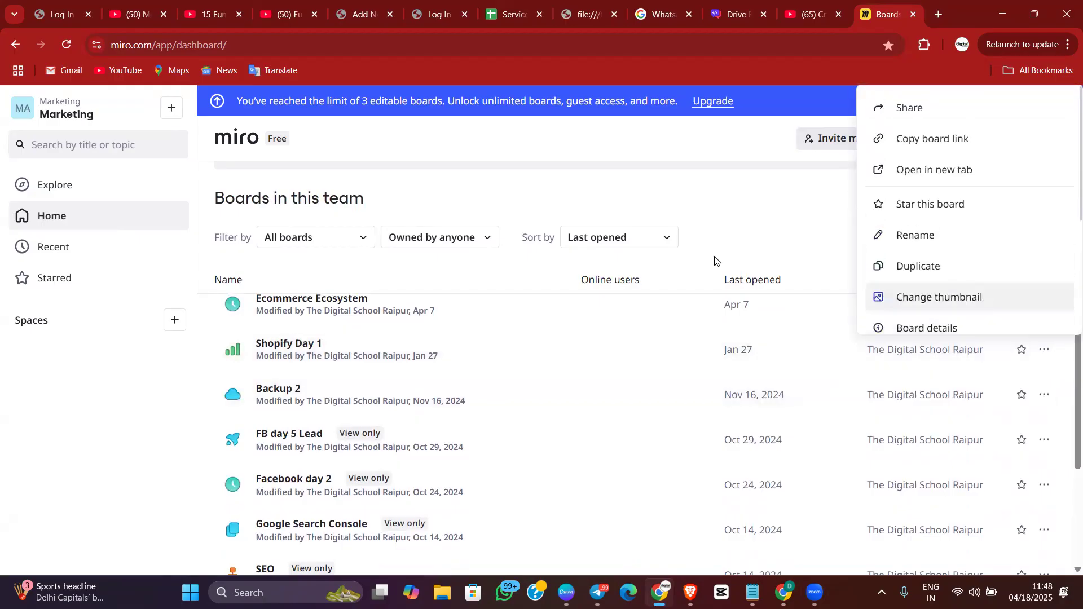
left_click(328, 192)
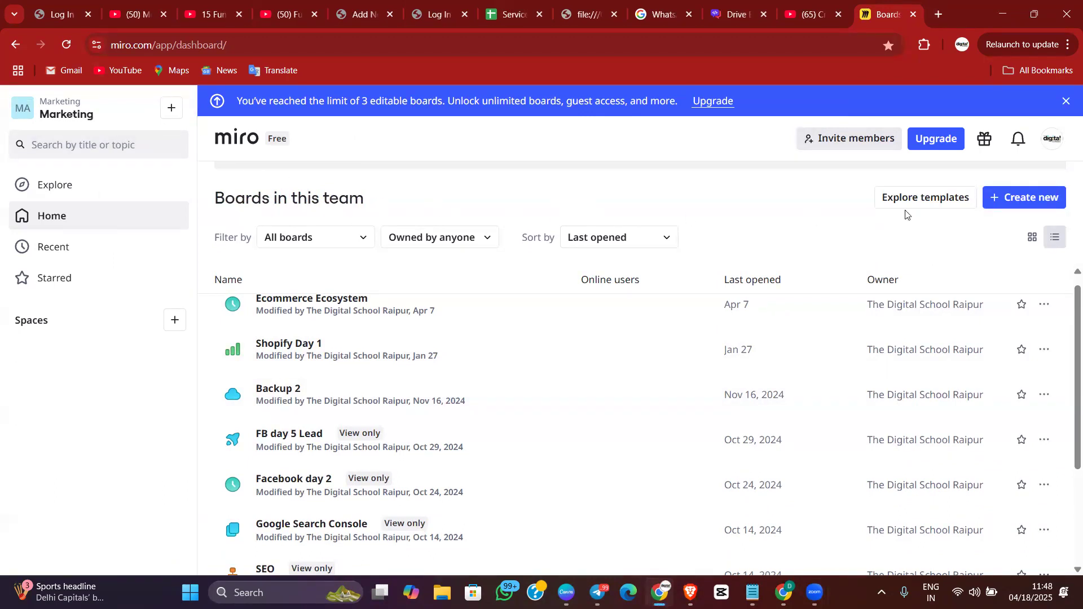
Create a new blank team board and dismiss the template picker
left_click(1009, 199)
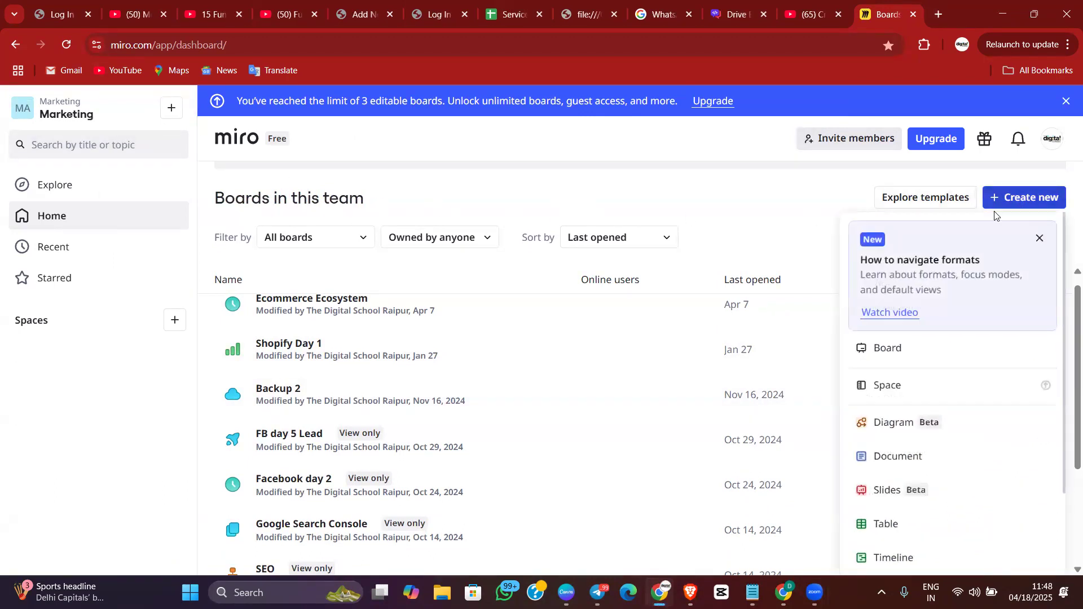
left_click(890, 353)
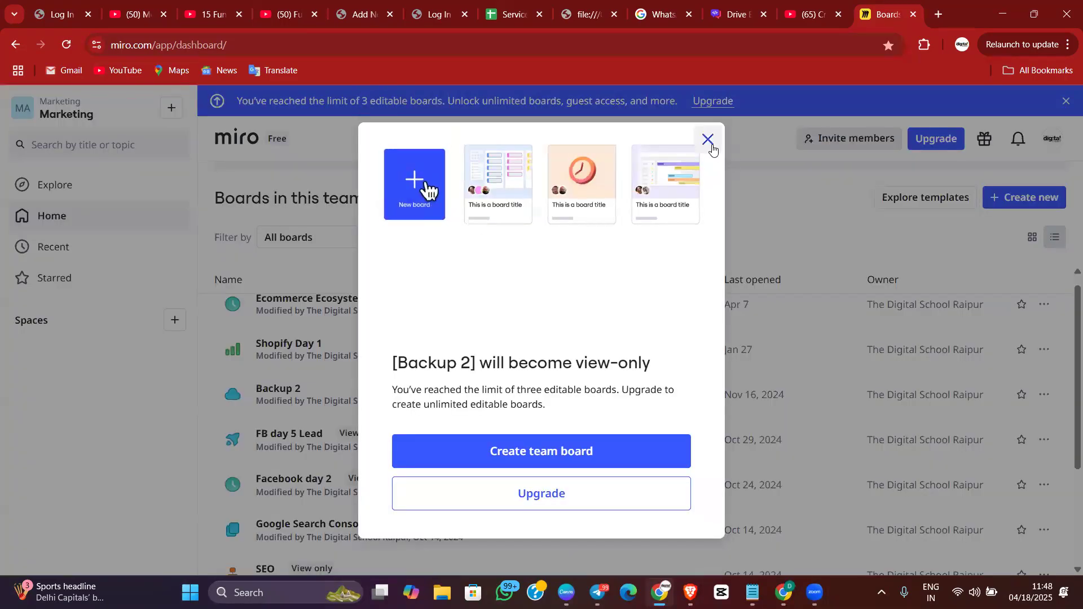
left_click(519, 448)
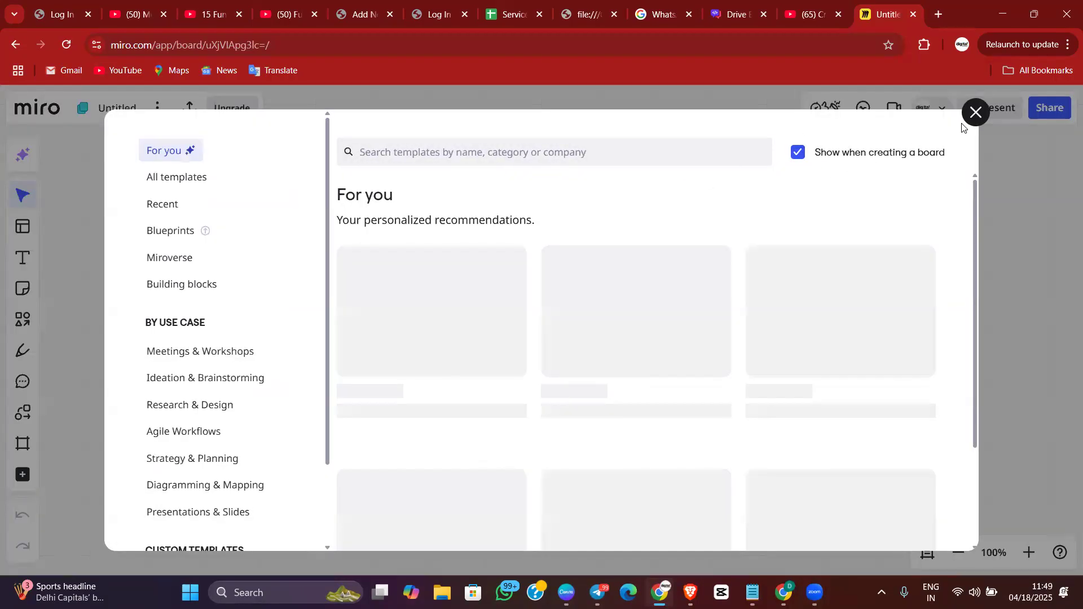
left_click(975, 113)
Add a rectangle from the basic shapes to the board, flatten it into a wide, low box and reposition it
left_click(23, 445)
left_click(26, 414)
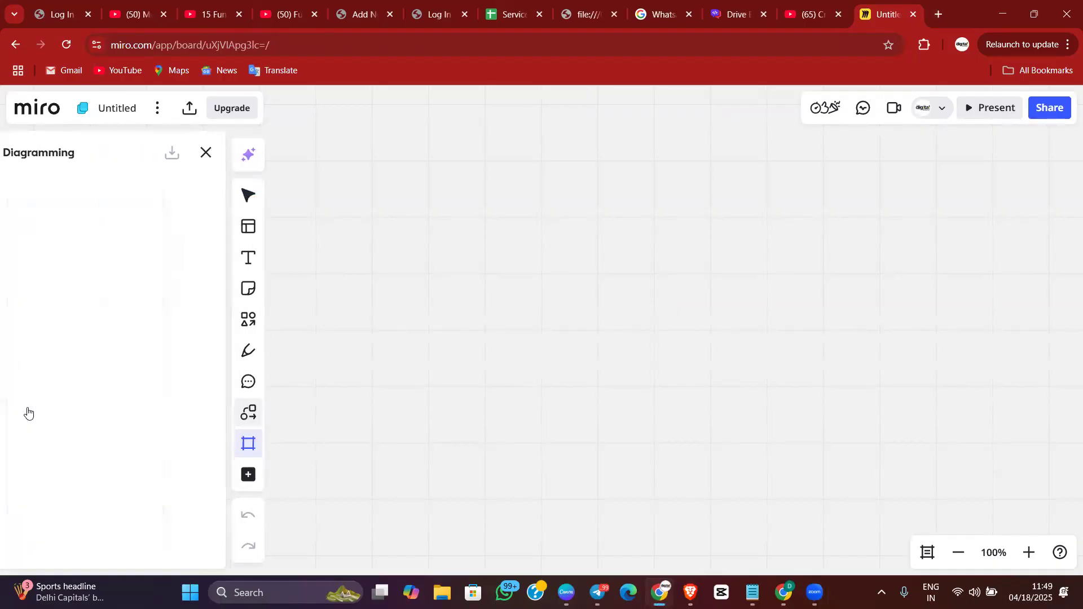
left_click(268, 320)
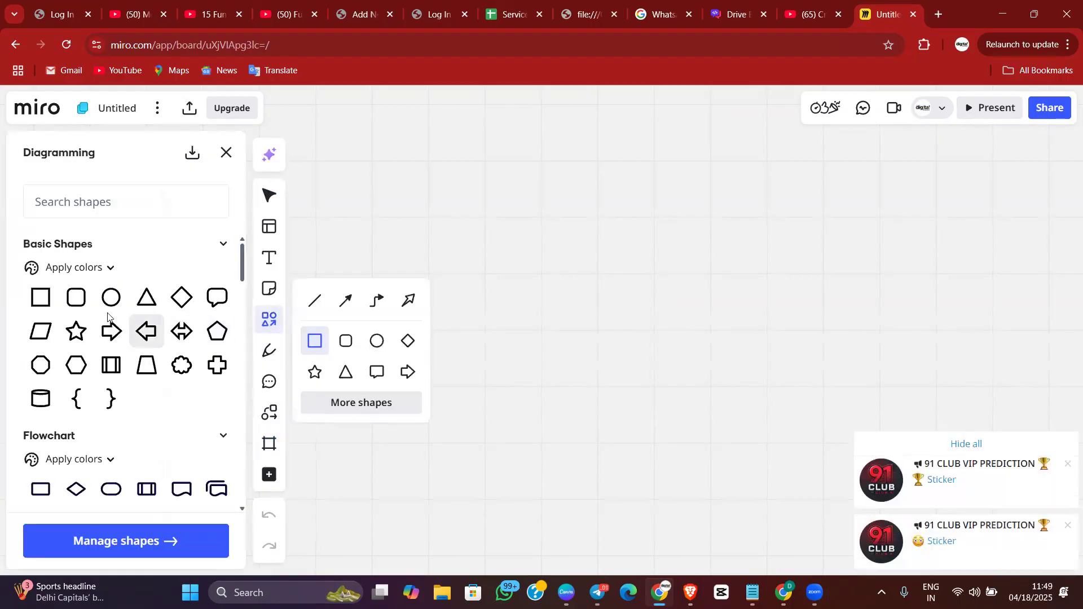
left_click(41, 297)
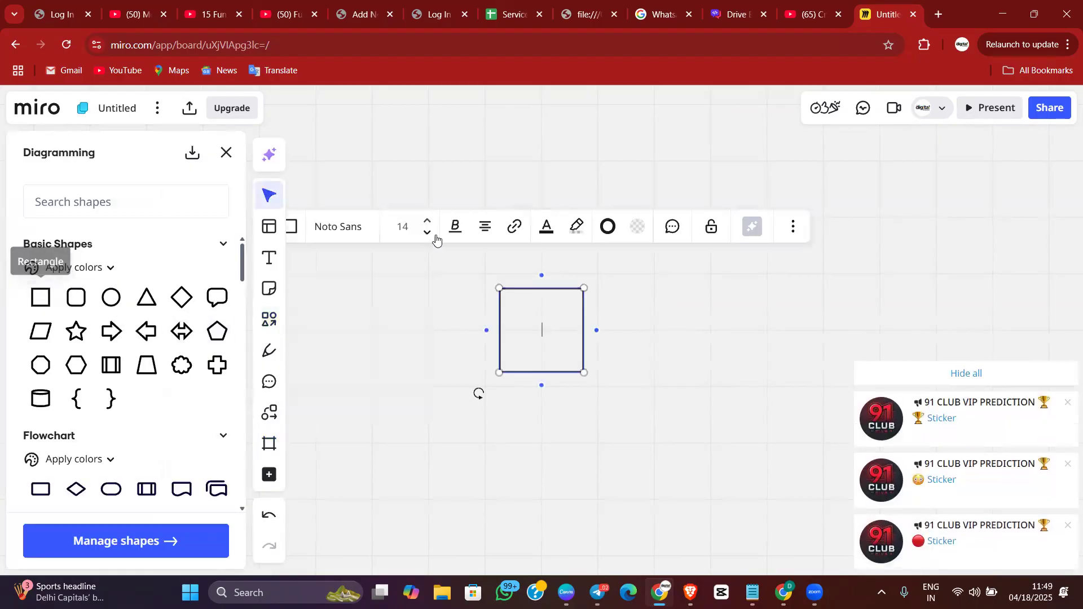
left_click(451, 323)
left_click(530, 332)
left_click_drag(532, 333, 511, 317)
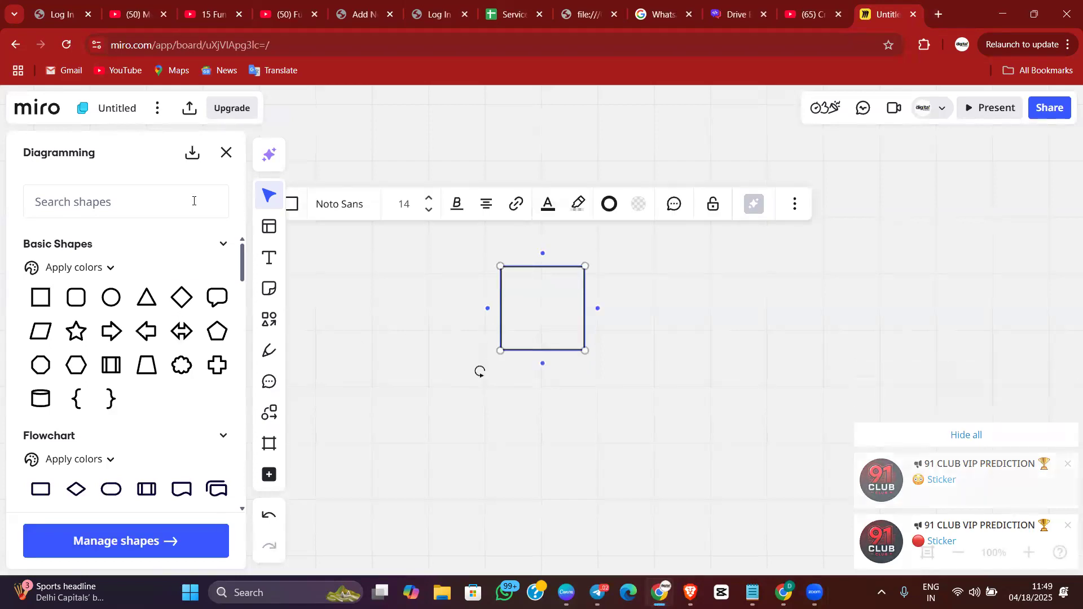
left_click(226, 152)
left_click_drag(540, 355, 420, 297)
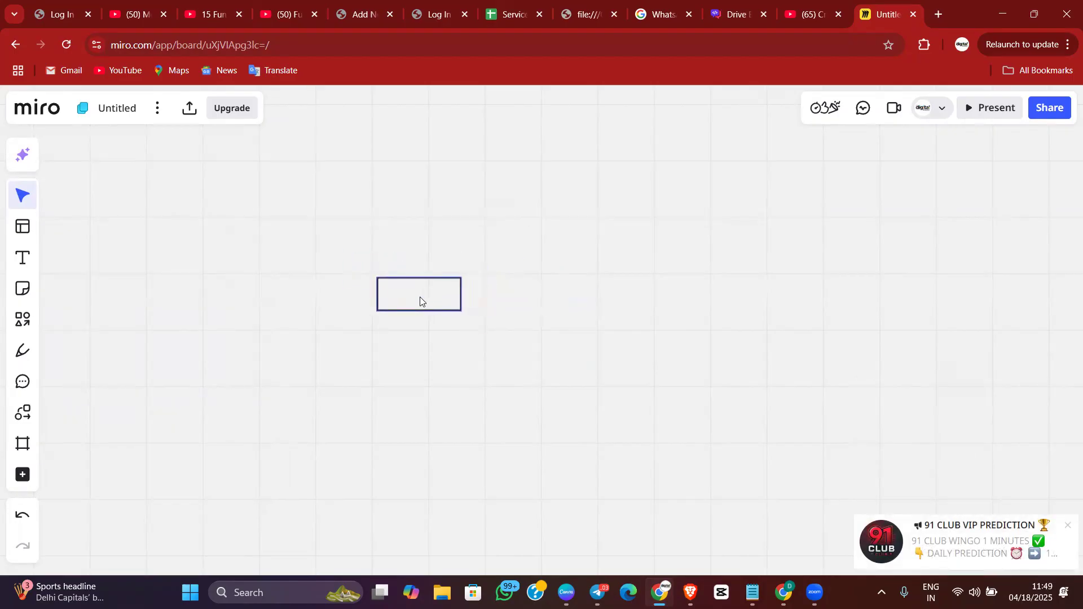
Set the rectangle's font to Fredoka One and label it "Website"
left_click(233, 223)
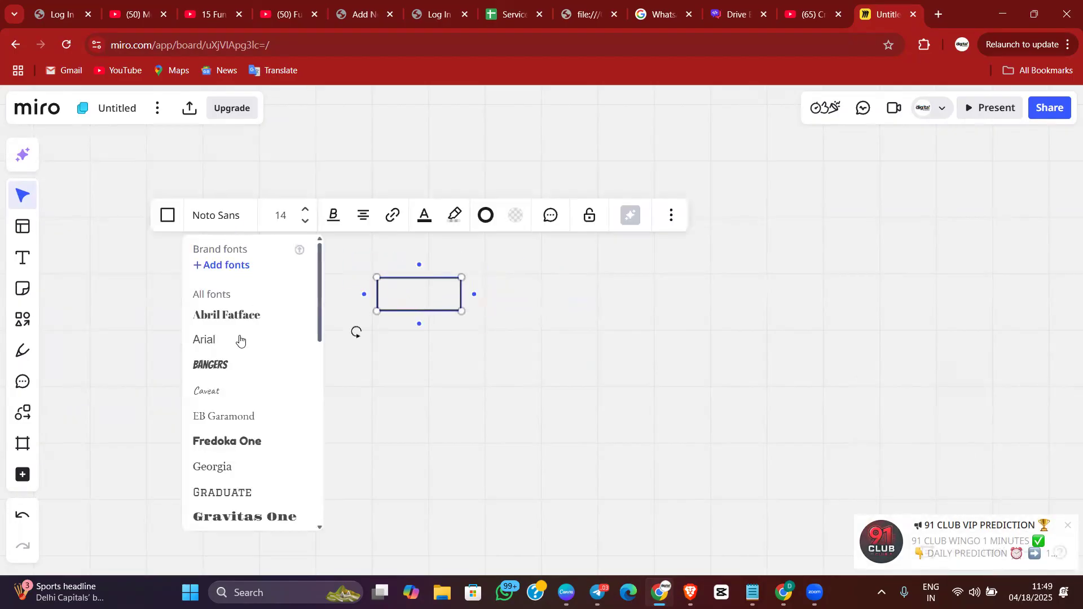
left_click(242, 442)
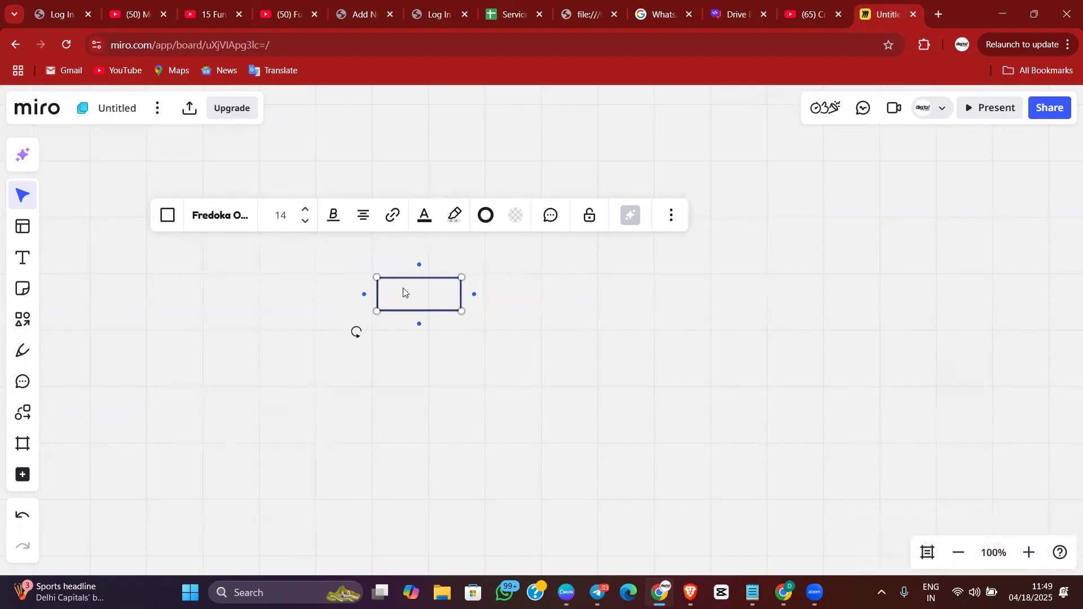
type("ebsite")
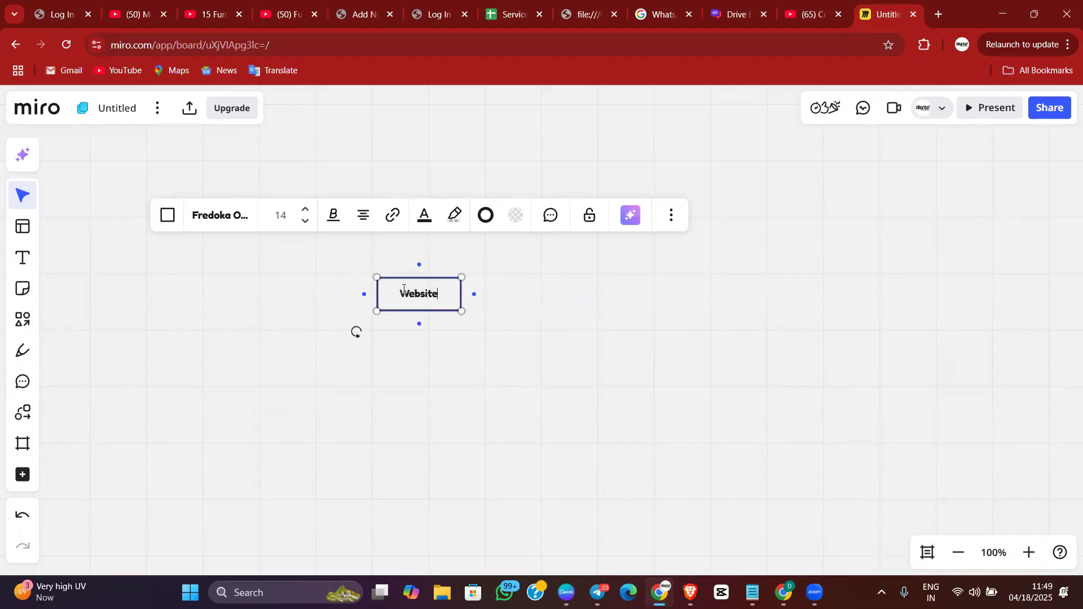
left_click(415, 396)
Reposition the Website box and add a connected box below it, offset to the left, labelled "Domain"
left_click_drag(412, 296, 351, 256)
left_click(348, 258)
left_click(350, 275)
left_click_drag(343, 306, 278, 321)
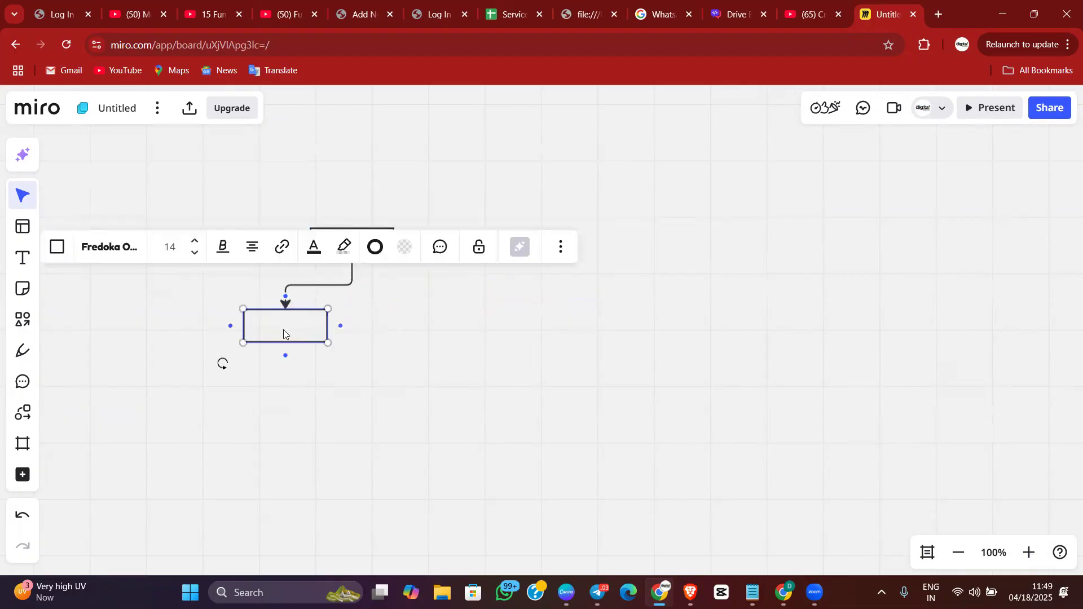
type("Domain")
left_click(343, 447)
Add a second connected box below Website, beside Domain, labelled "Hosting"
left_click(350, 249)
left_click(350, 273)
left_click_drag(446, 317, 407, 331)
type("Hosting")
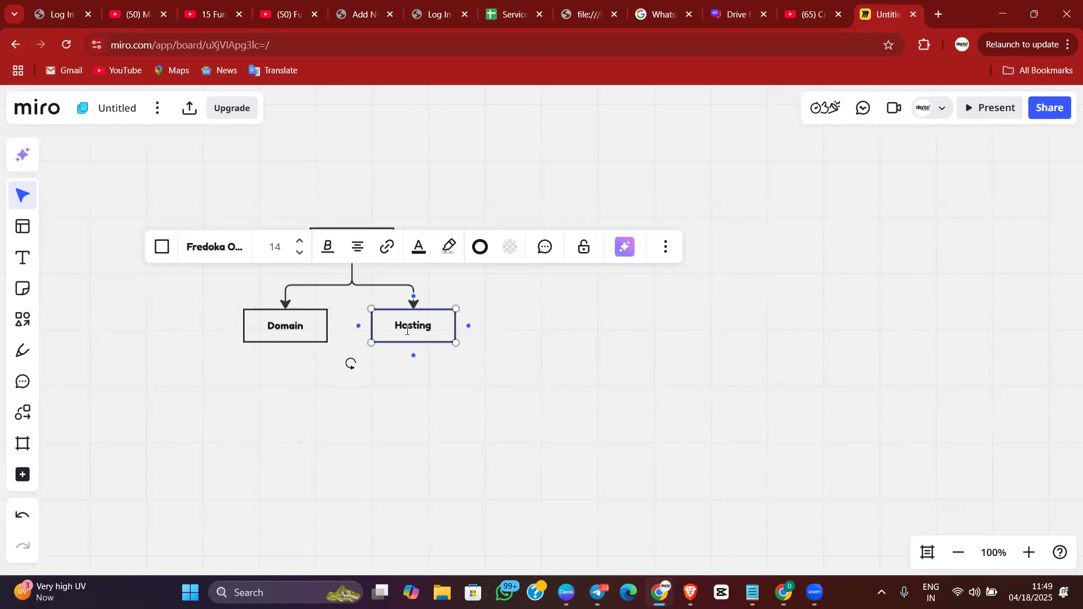
left_click(386, 406)
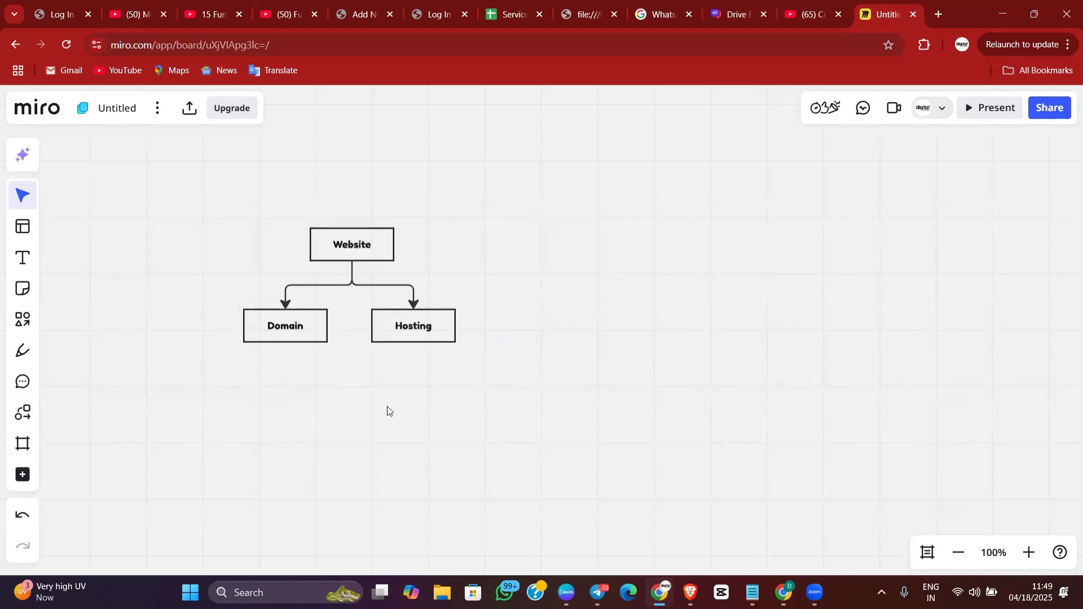
Add a connected box below Domain with the text "Wbeen | Go daddy | Name cheap | Hostinger"
left_click(299, 325)
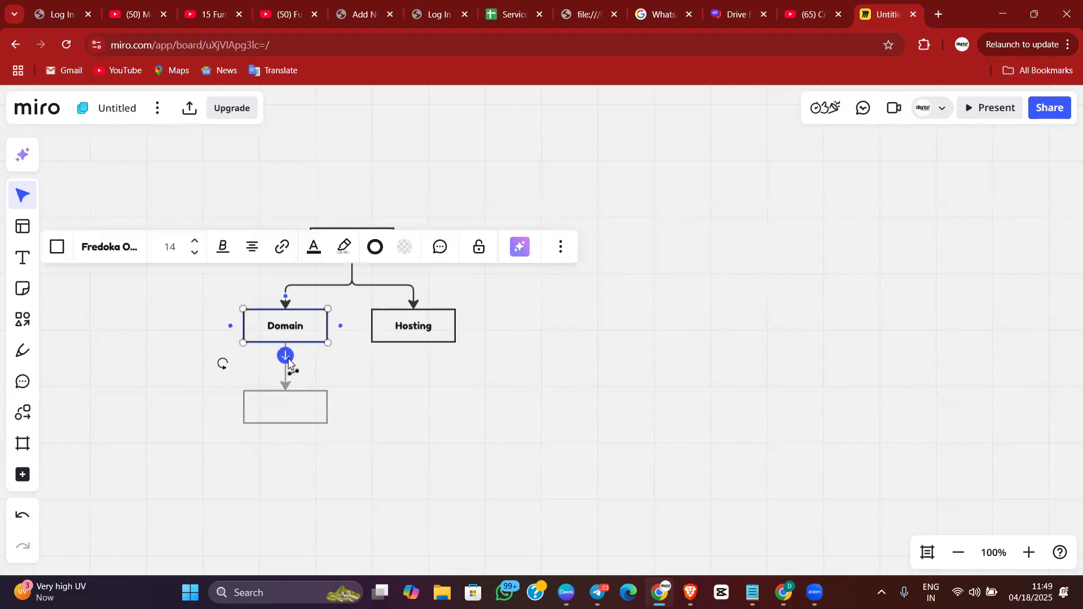
left_click(286, 354)
type("W")
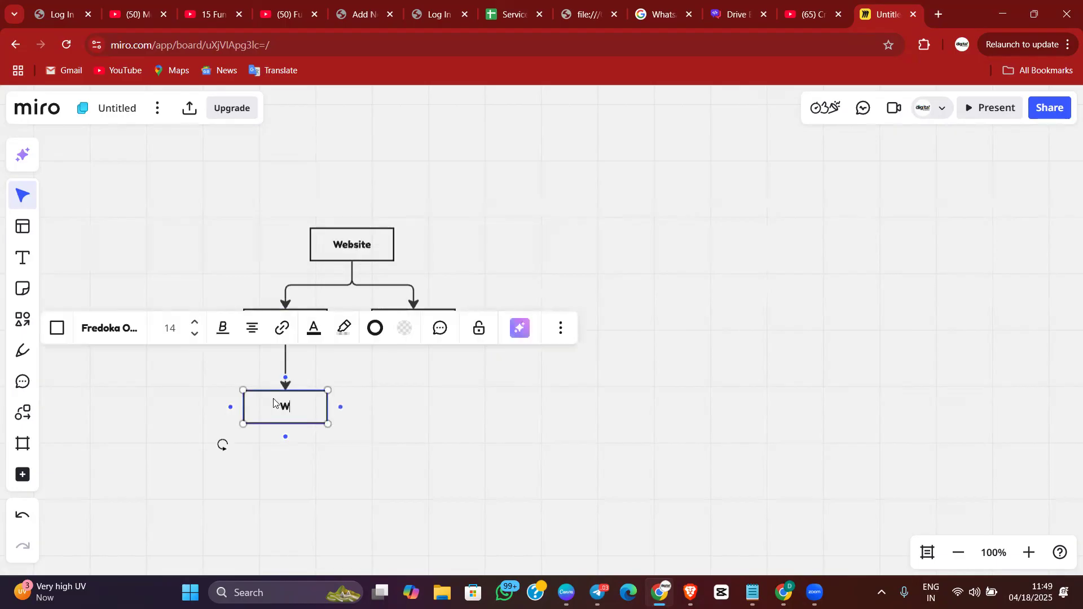
type("been l")
type(" Go da")
type("ddy ")
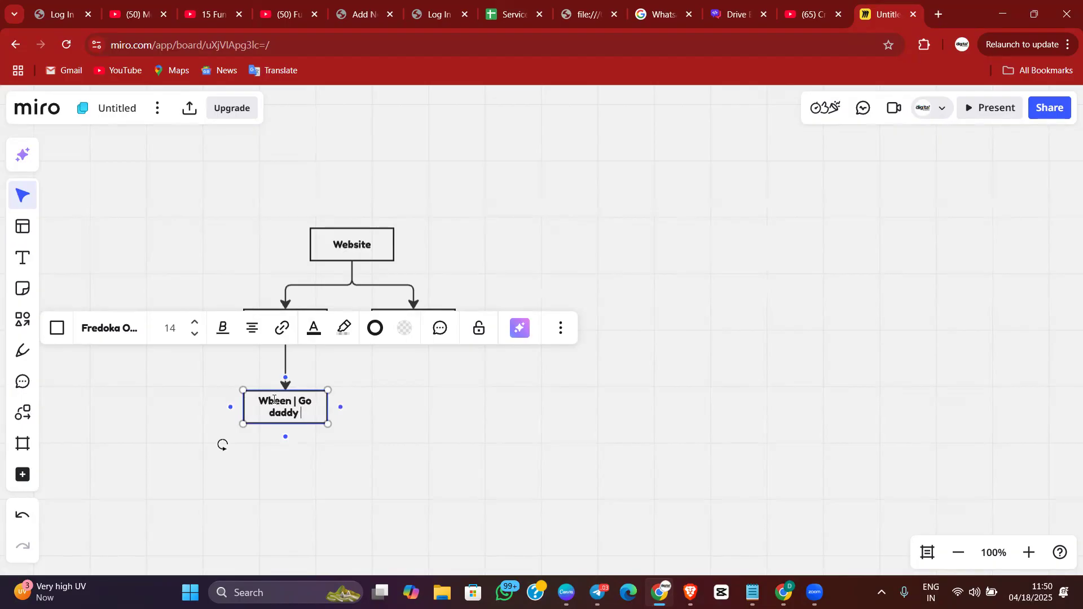
type("| Name cheap | H")
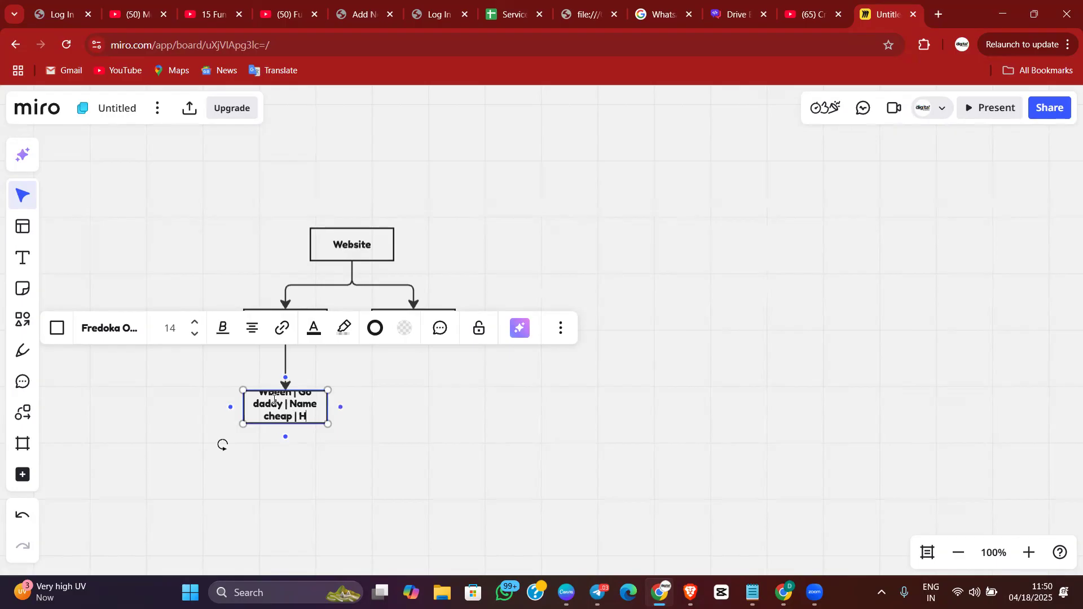
type("ostinger")
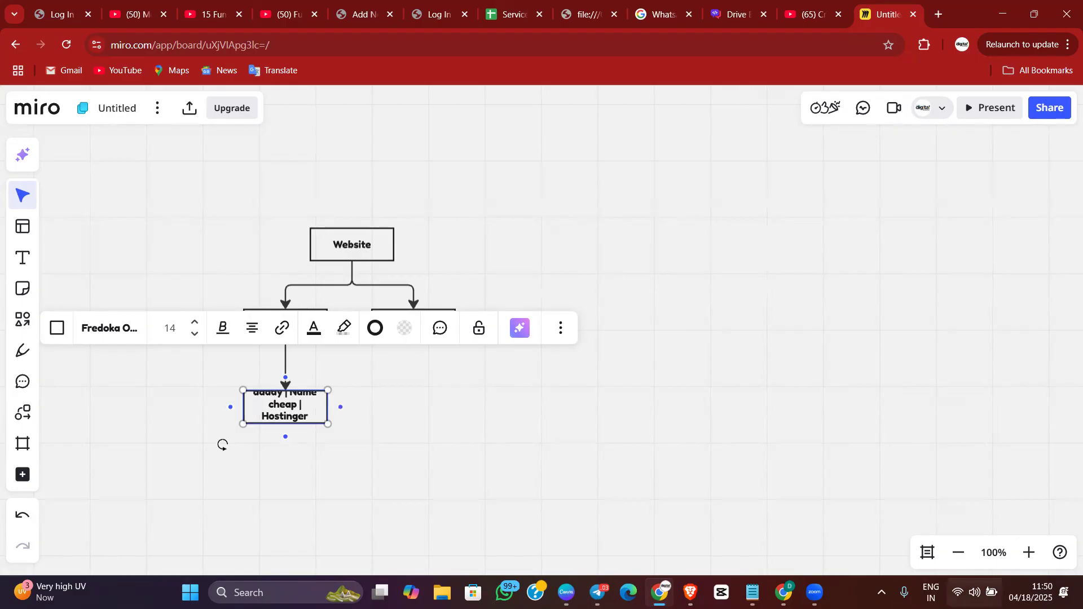
left_click(369, 419)
Increase the height of the box below Domain so that its full text fits inside
left_click(297, 409)
left_click_drag(288, 423, 288, 470)
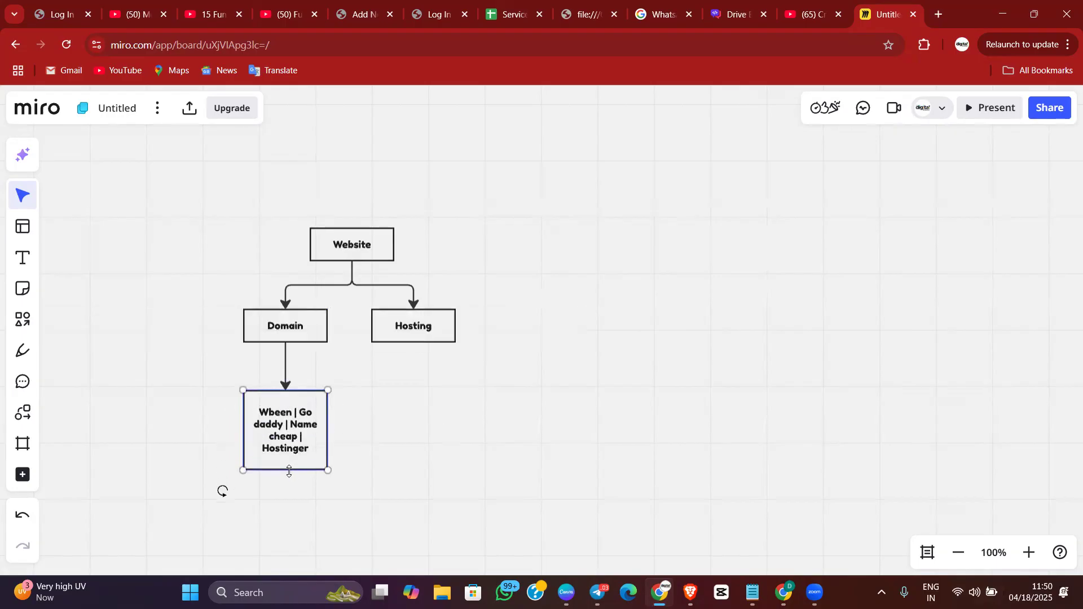
left_click(385, 443)
Add a connected box below Hosting labelled "Hostinger"
left_click(415, 336)
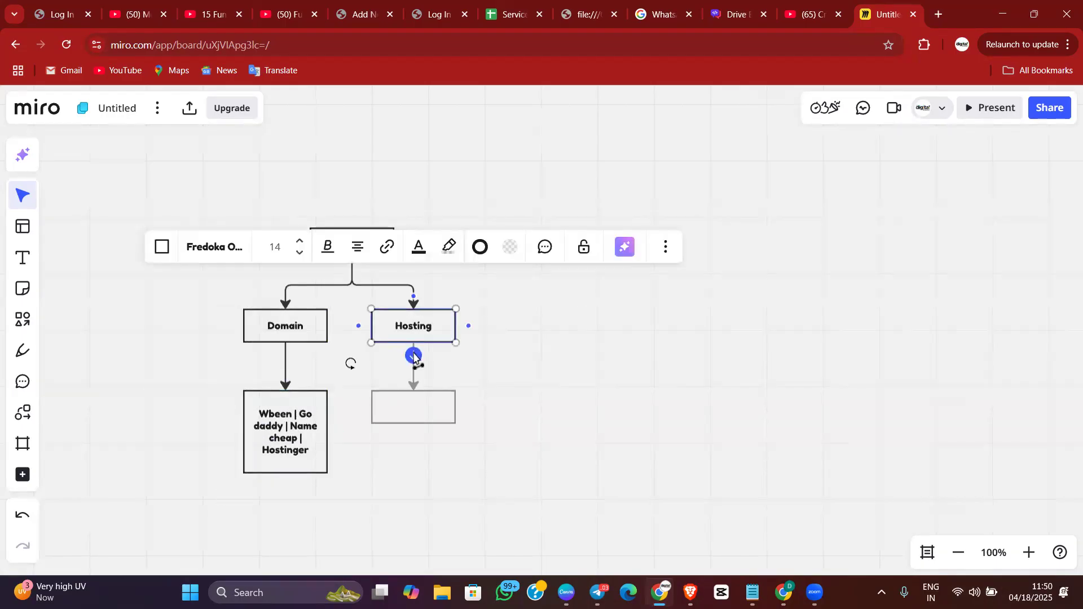
left_click(413, 355)
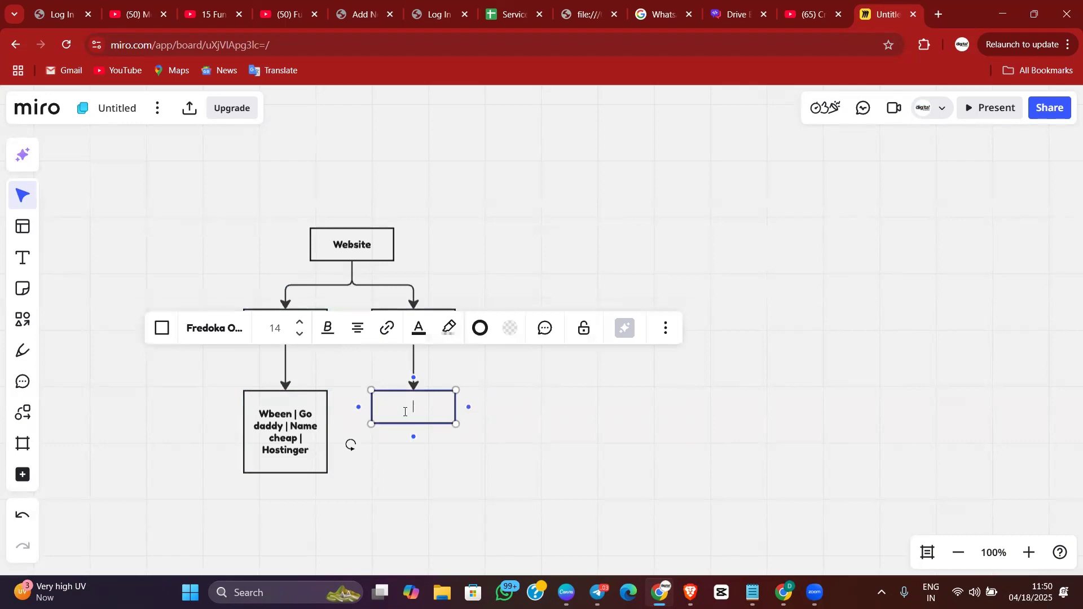
type("Hostinger")
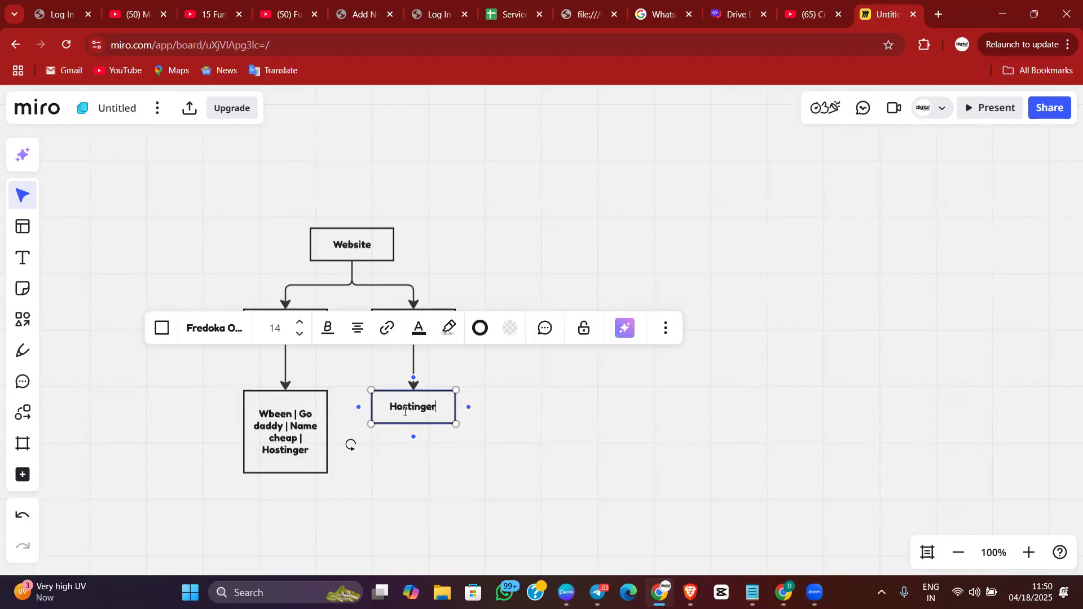
left_click(416, 483)
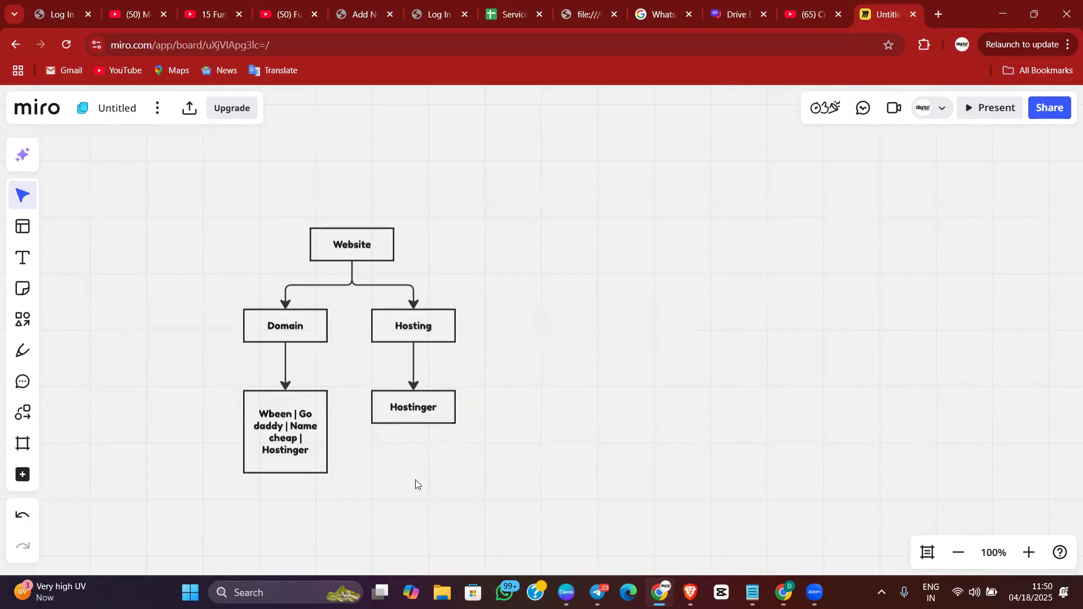
Connect the provider list box to the Hostinger box with an arrow, and move Domain and its provider list farther from the Hosting branch
left_click(297, 432)
left_click_drag(338, 438, 371, 420)
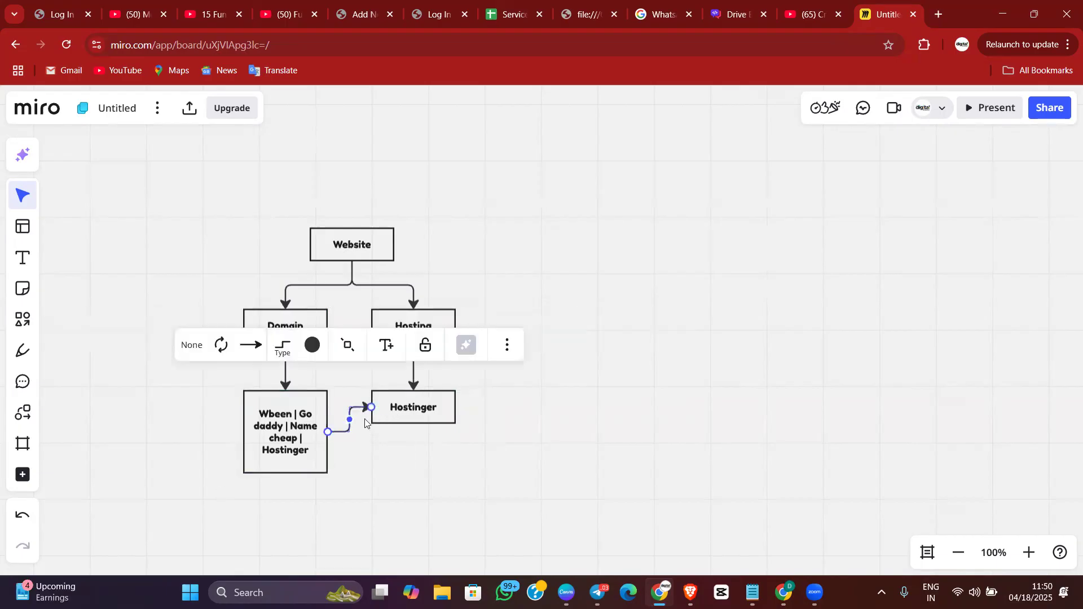
left_click_drag(290, 420, 237, 415)
left_click_drag(261, 327, 207, 326)
Label the arrow between the provider list box and the Hostinger box "DNS"
left_click(324, 410)
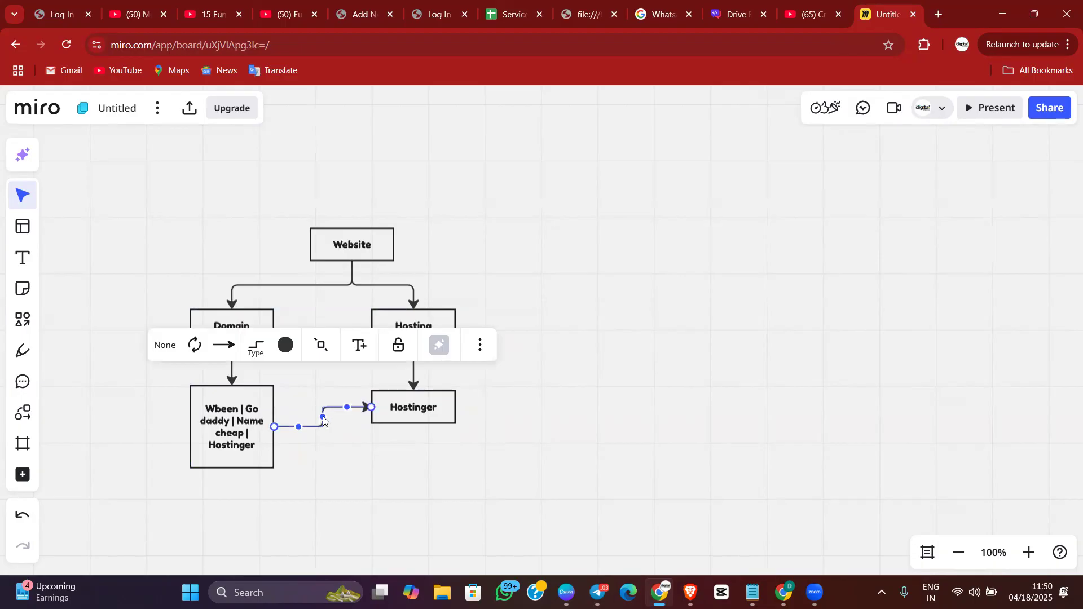
double_click(323, 418)
key("BackSpace")
double_click(324, 417)
type("DNS")
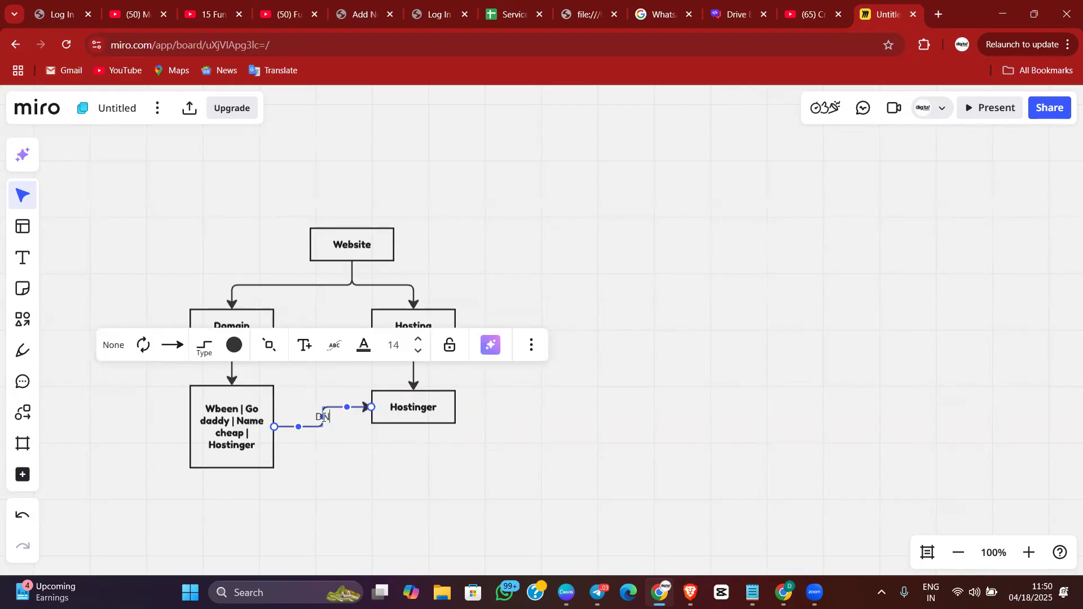
left_click(351, 449)
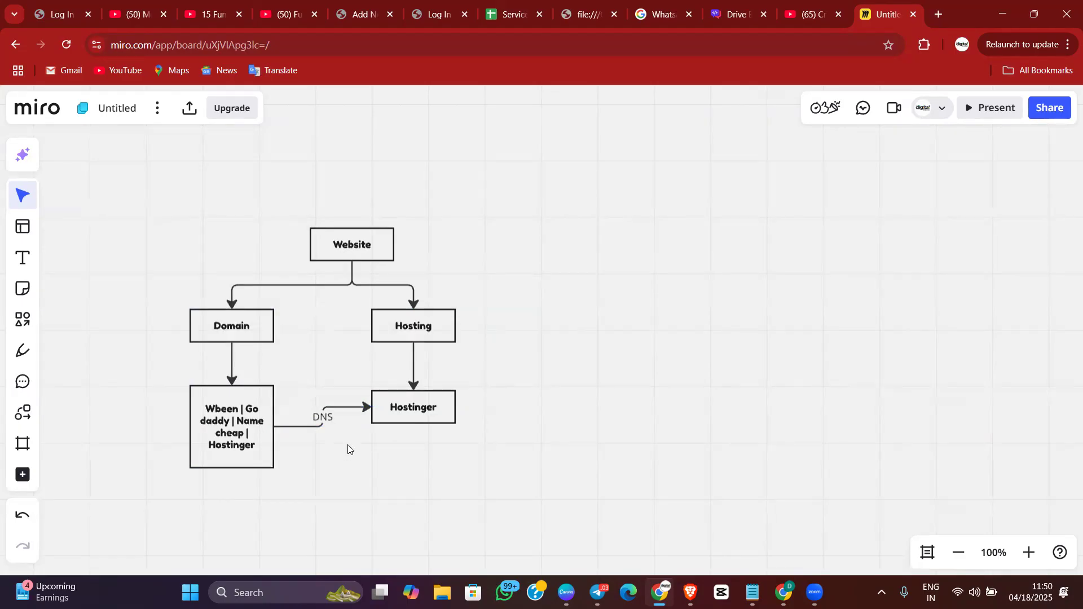
left_click(413, 409)
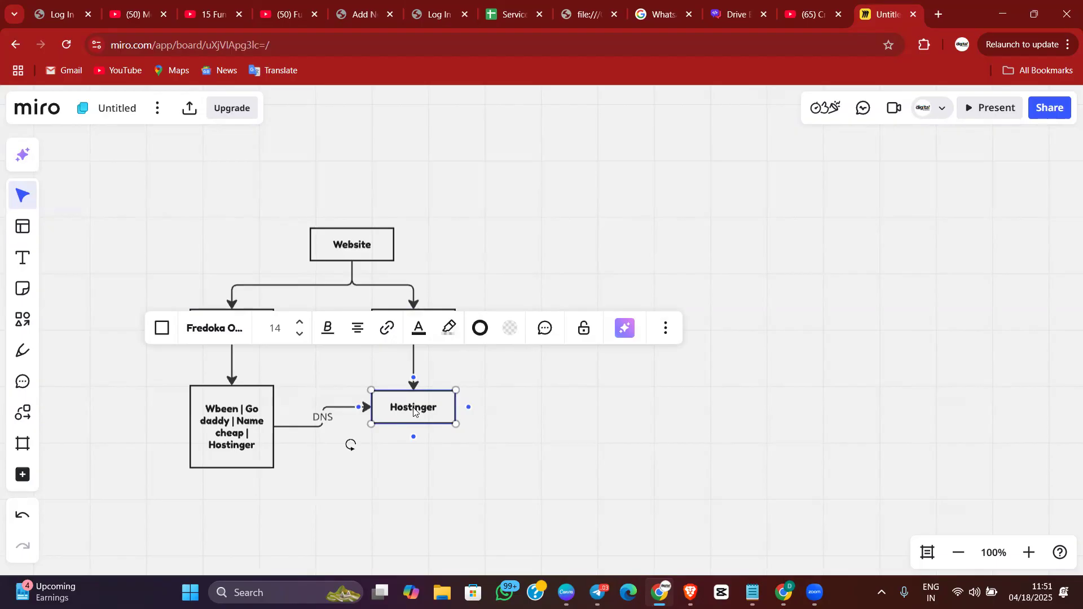
left_click(451, 465)
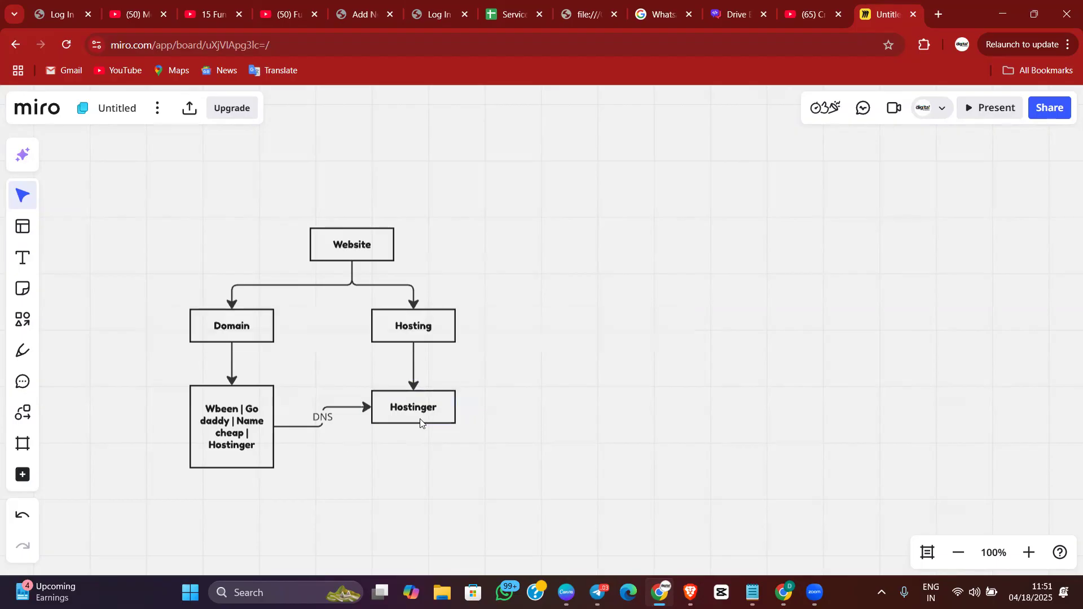
Duplicate the Website box into the empty area to the right of the existing diagram
left_click(352, 248)
left_click_drag(352, 249, 712, 242)
left_click(703, 267)
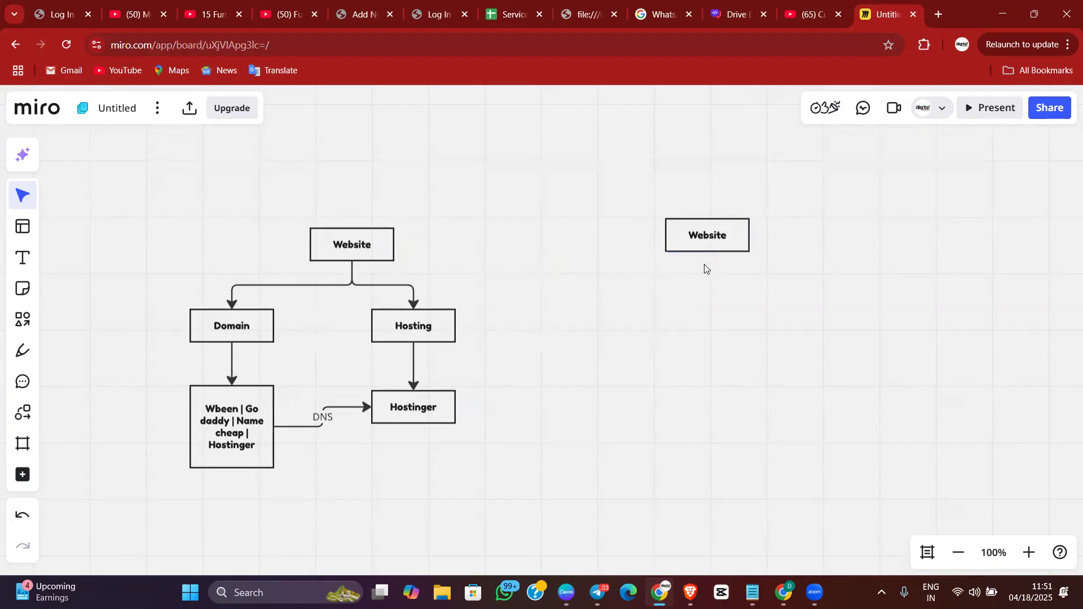
left_click(698, 248)
Add a connected box below Hostinger labelled "Wordpress Install"
left_click(415, 415)
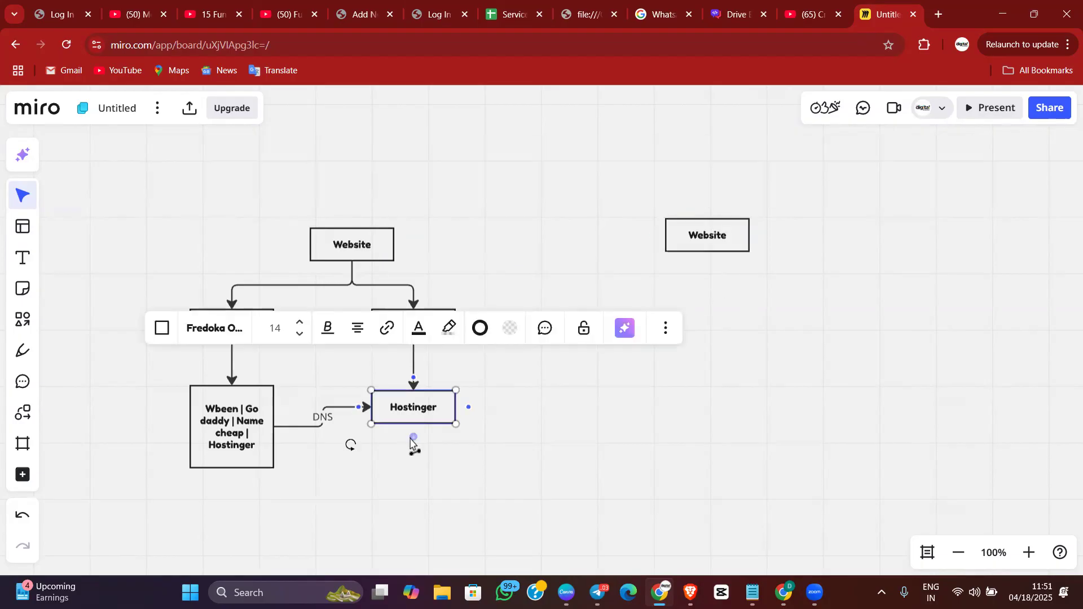
left_click(413, 438)
left_click(417, 492)
type("Wordpress Install")
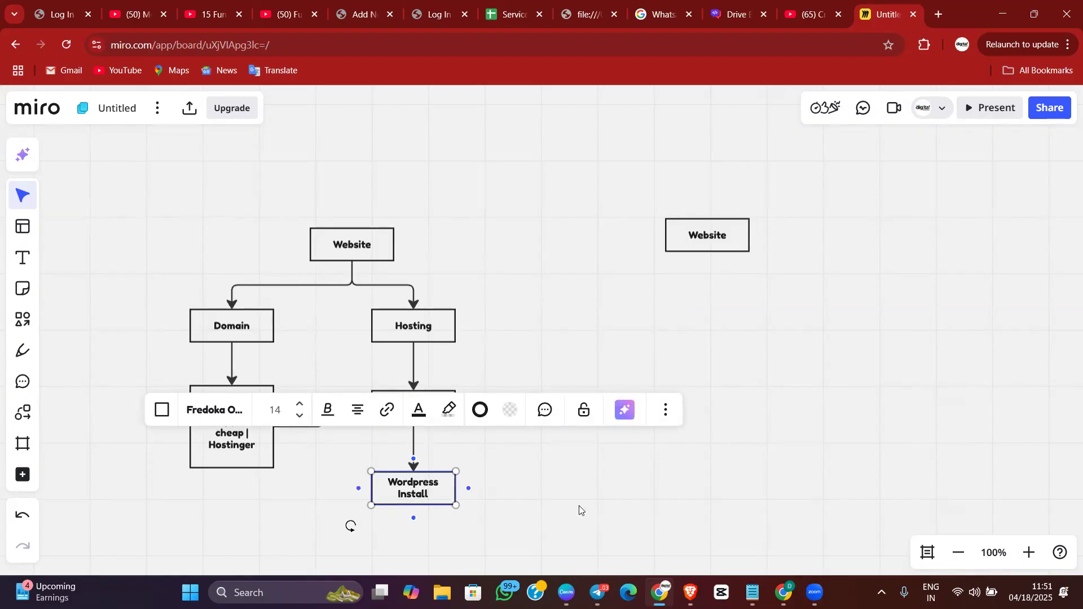
left_click(619, 508)
Add a connected box below the duplicated Website box labelled "Plugin"
left_click(705, 233)
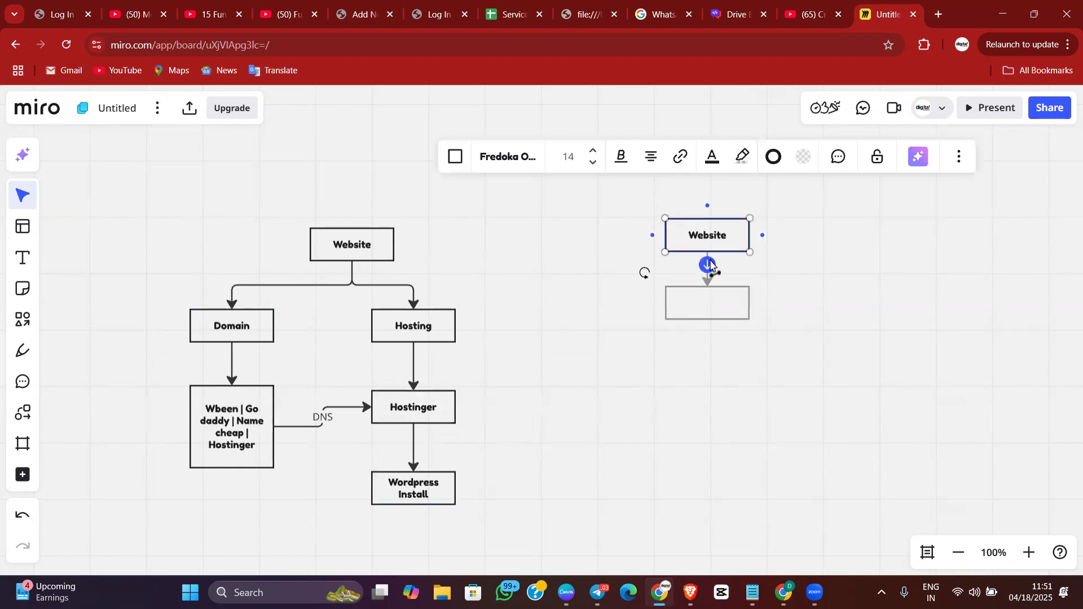
left_click(708, 265)
type("Plugin")
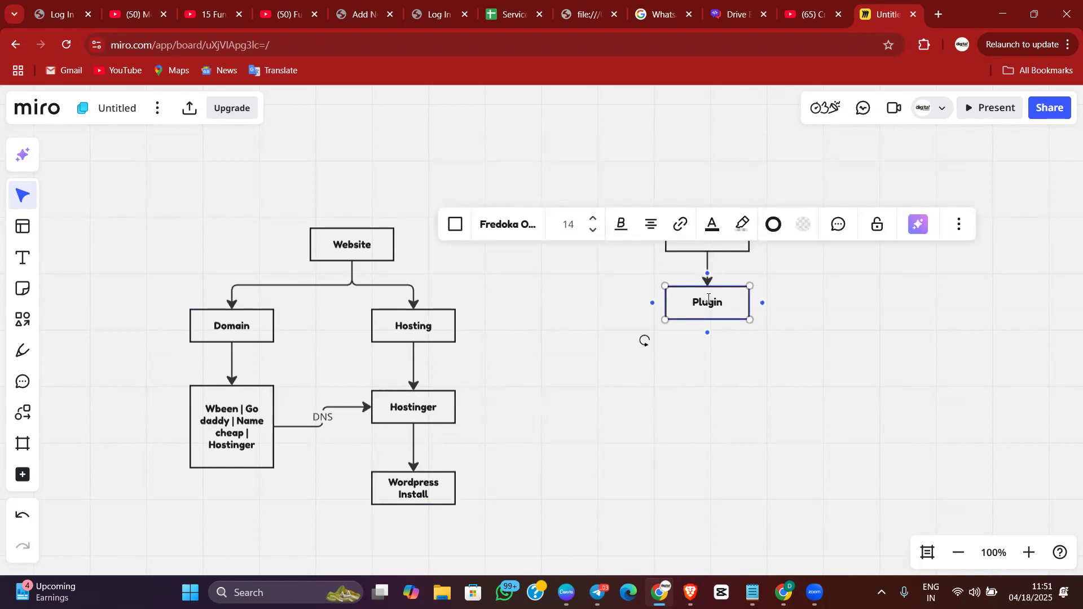
left_click(732, 388)
Add a connected box below Plugin, move it to the lower left of Plugin, and open its text for editing
left_click(712, 310)
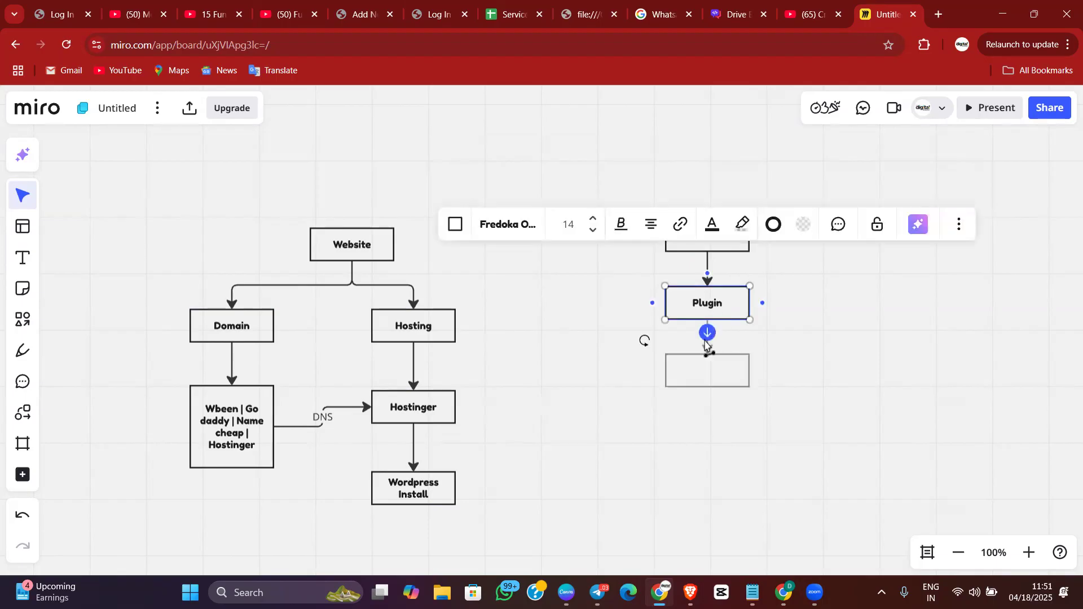
left_click(708, 333)
left_click_drag(678, 380, 579, 384)
left_click(581, 387)
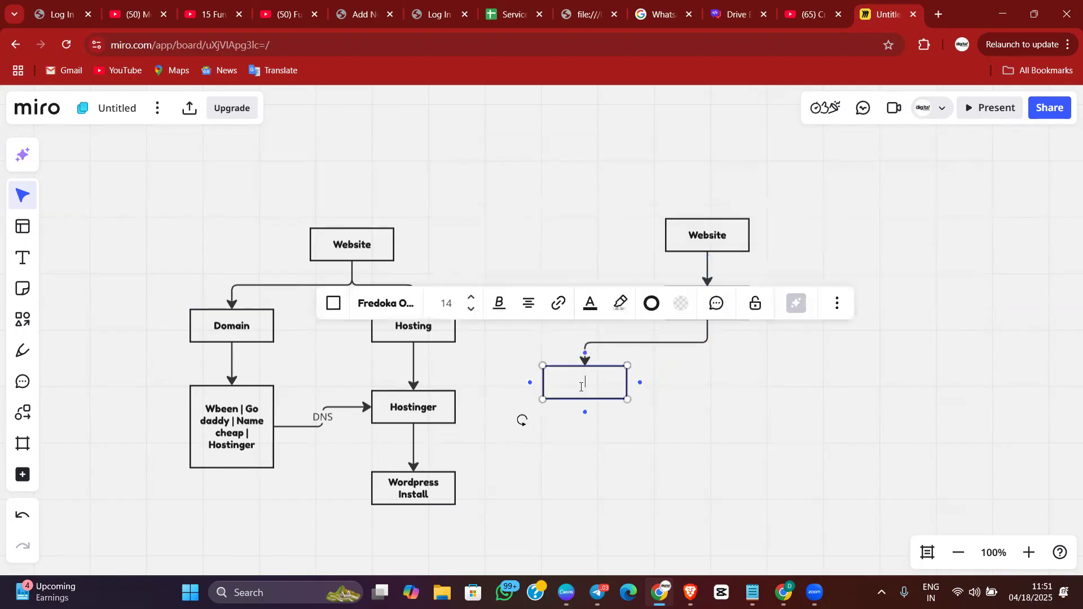
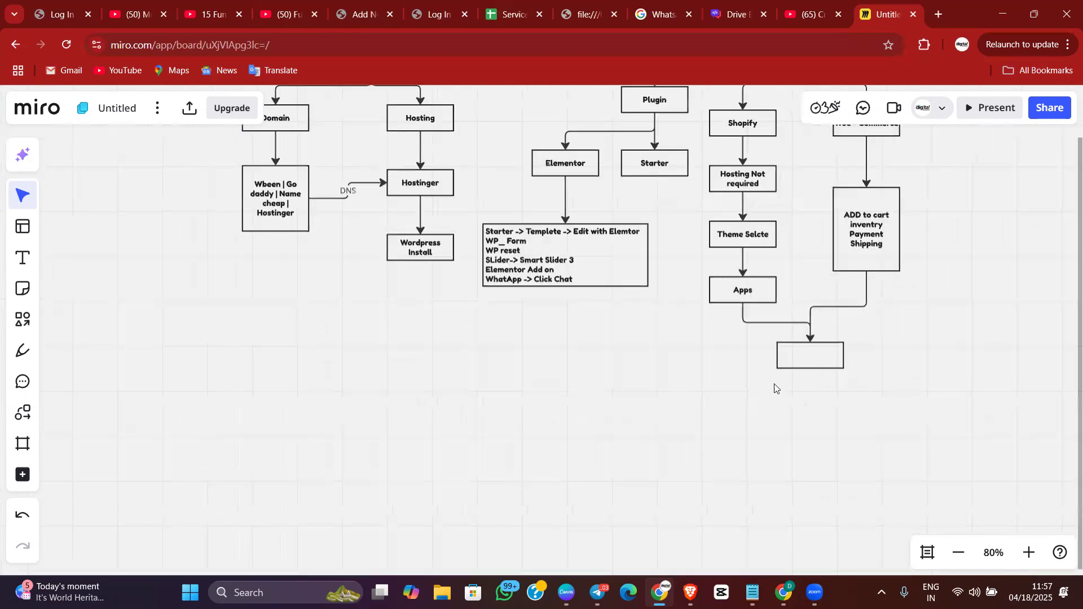
Make the empty box where the Apps and shipping branches join taller and enter "Delhivary" as its first line
left_click_drag(814, 353, 808, 527)
scroll(744, 420, "up", 8)
left_click(773, 379)
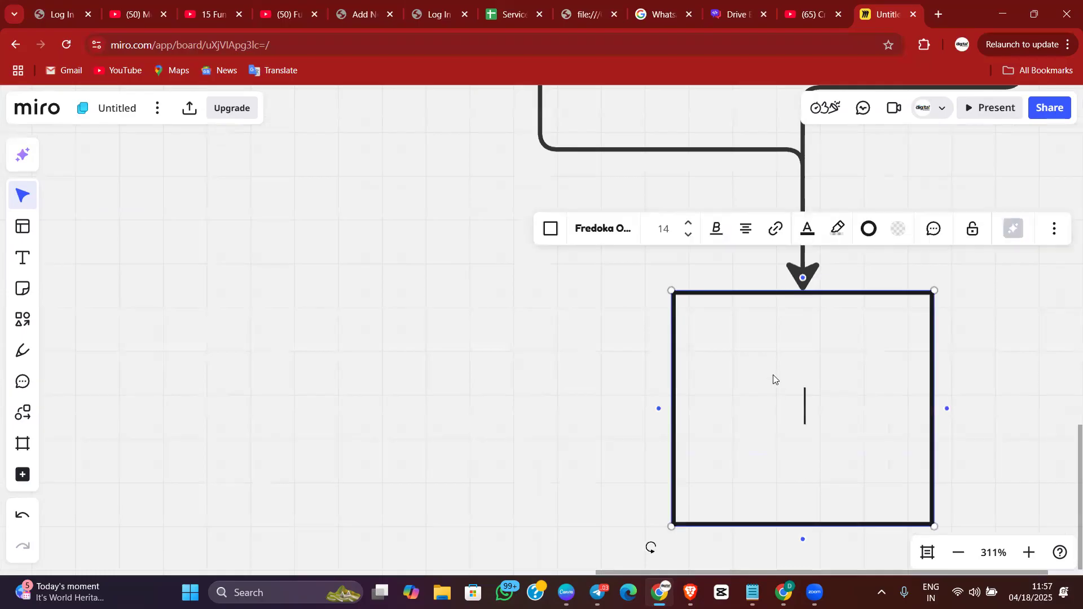
type("Del")
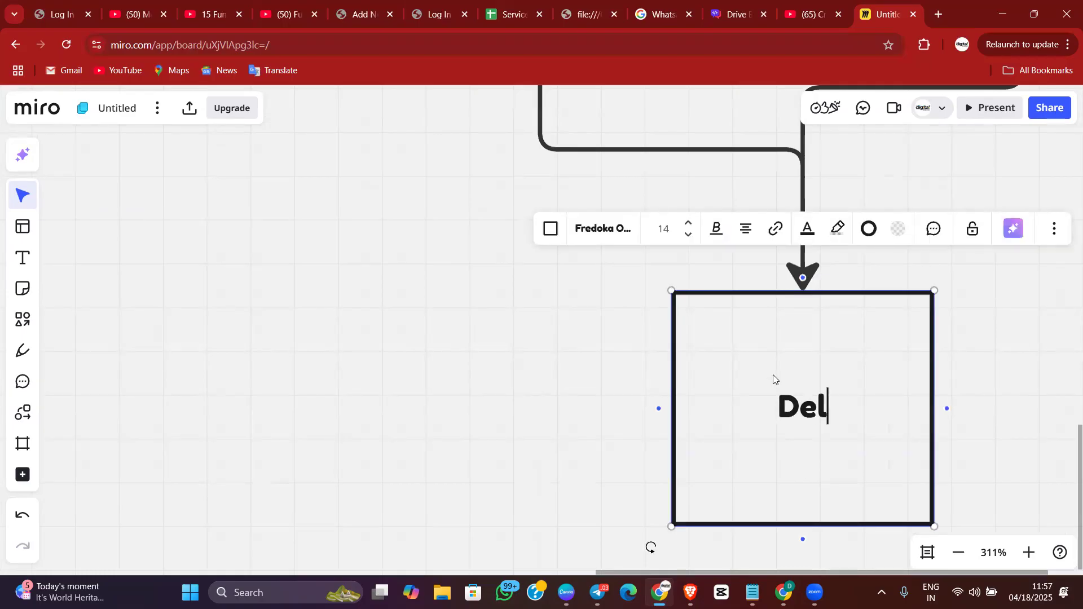
type("hiv")
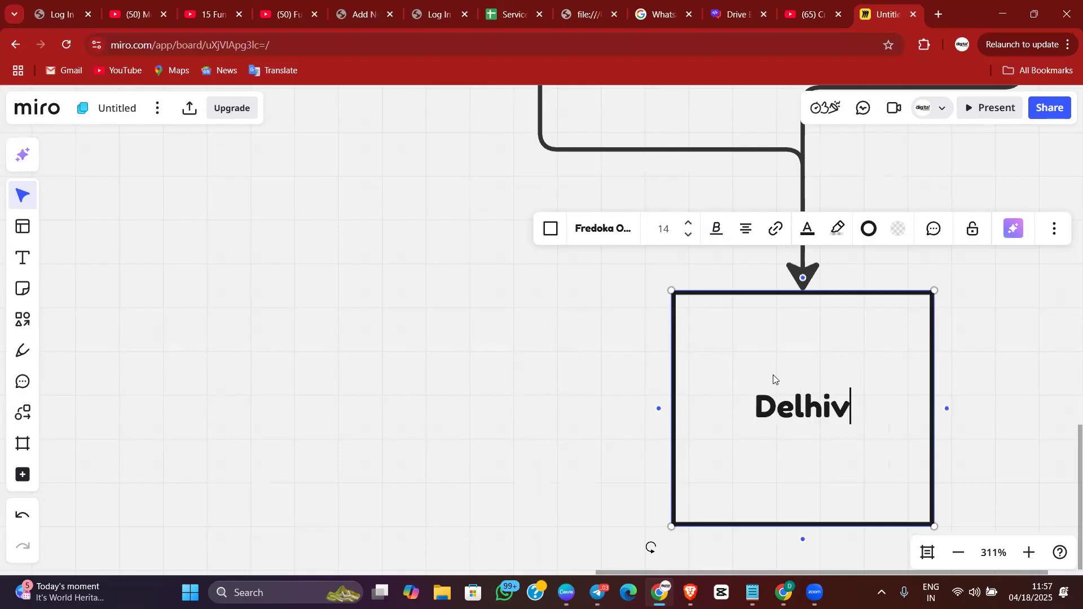
type("ary")
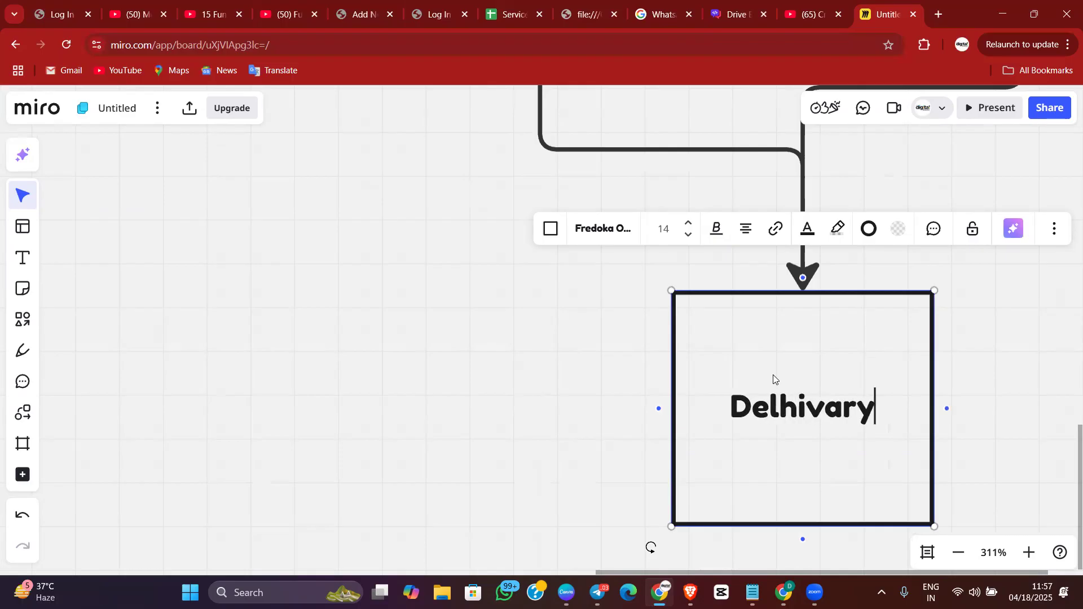
Add the text "Aggregator -> Shiprocket-> Location" on a new line below Delhivary and widen the box
key("Return")
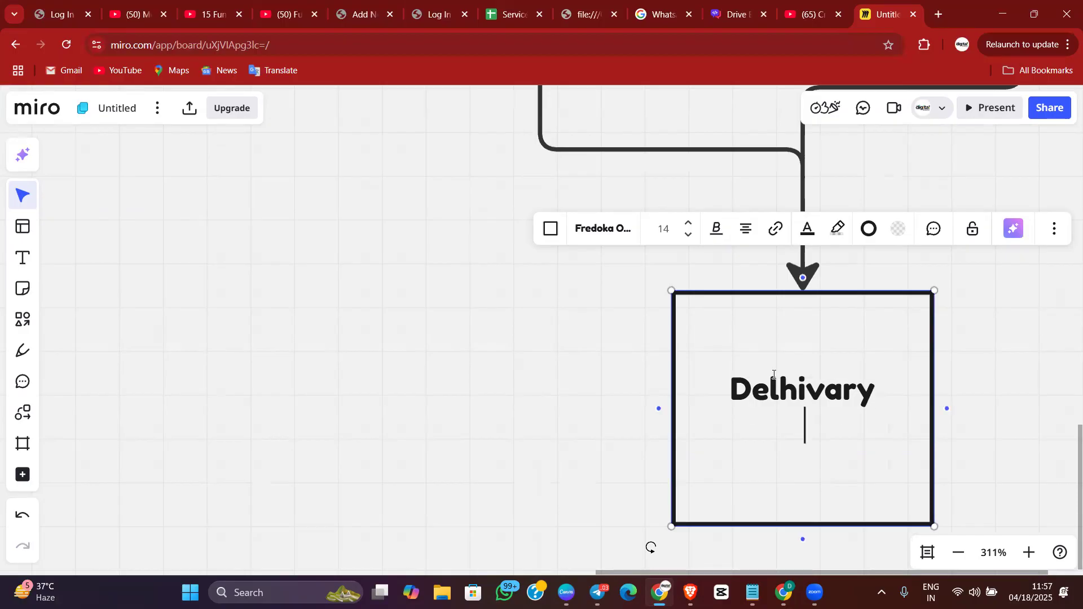
type("Agg")
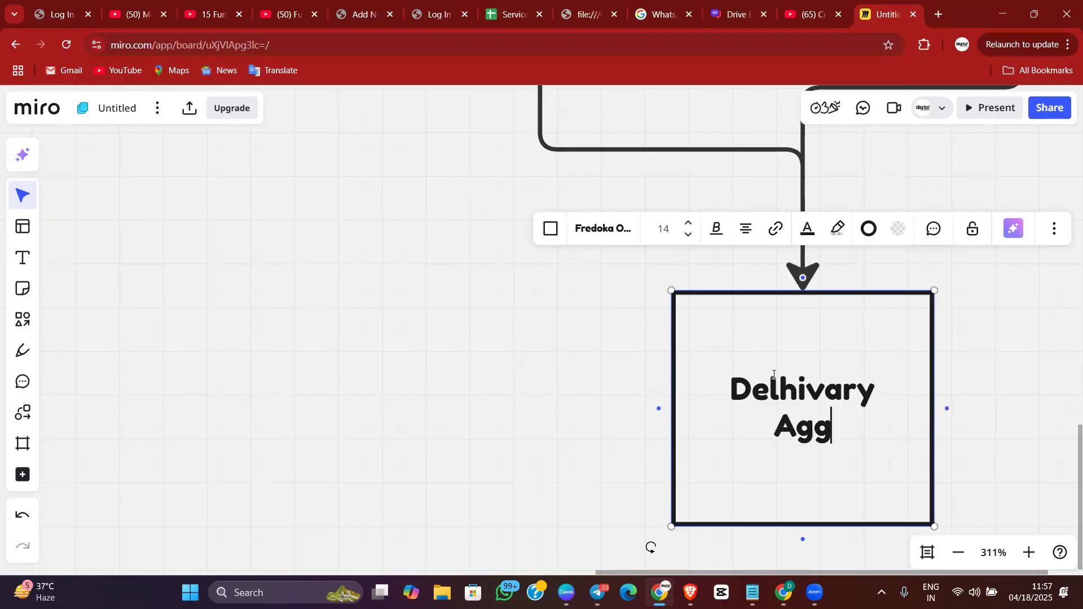
type("rega")
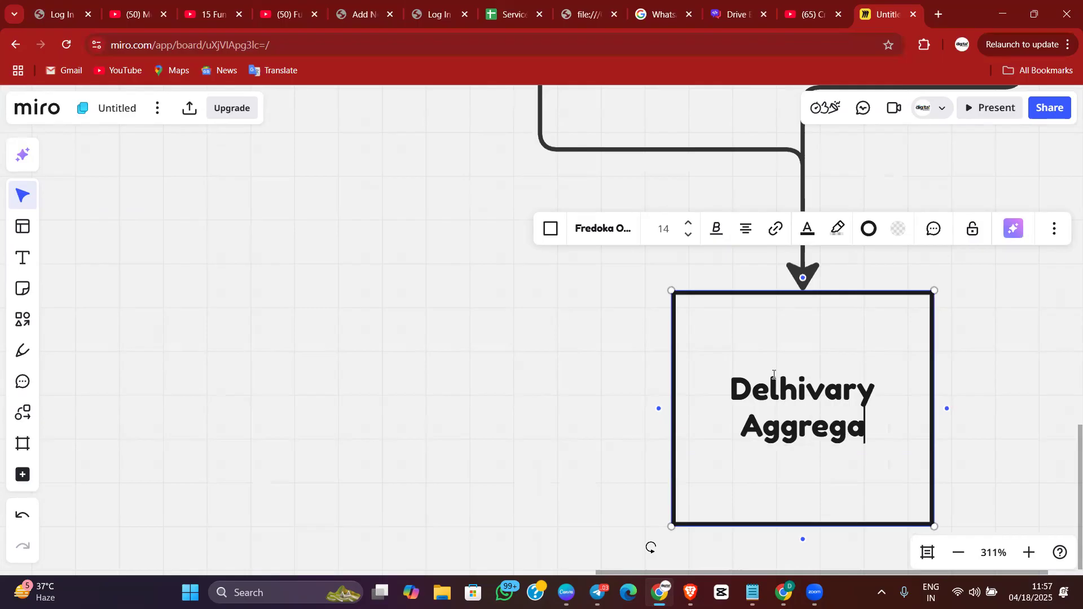
type("tor ->")
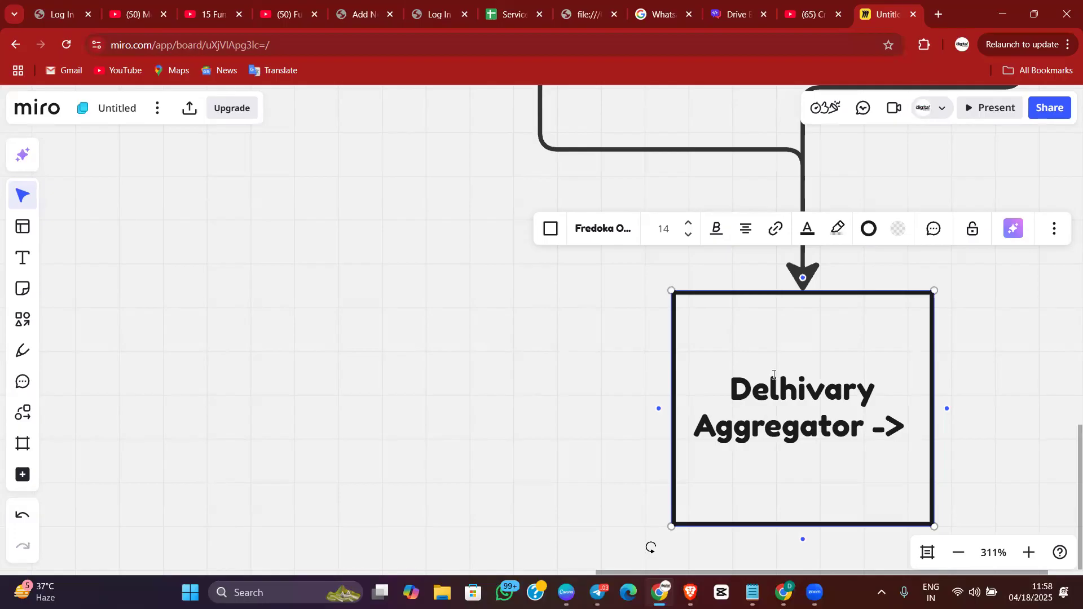
type("Ship")
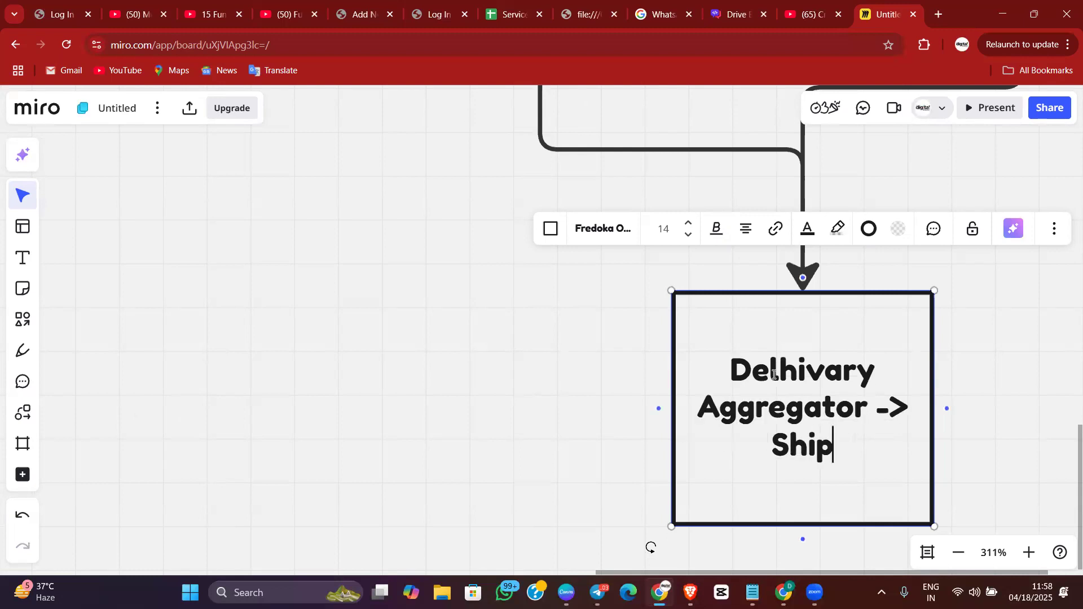
type("rocket")
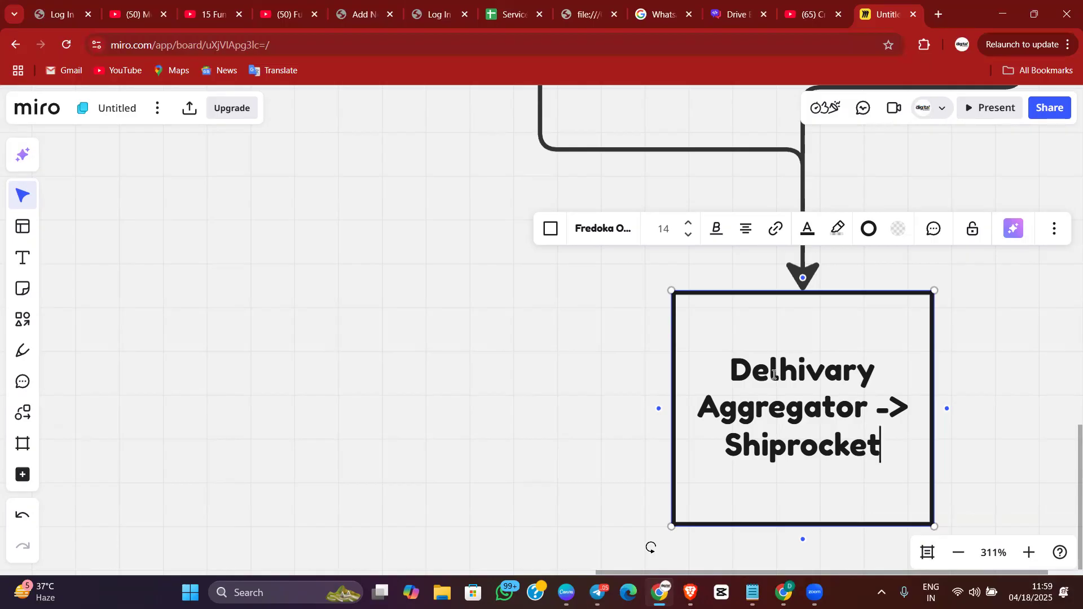
type("->")
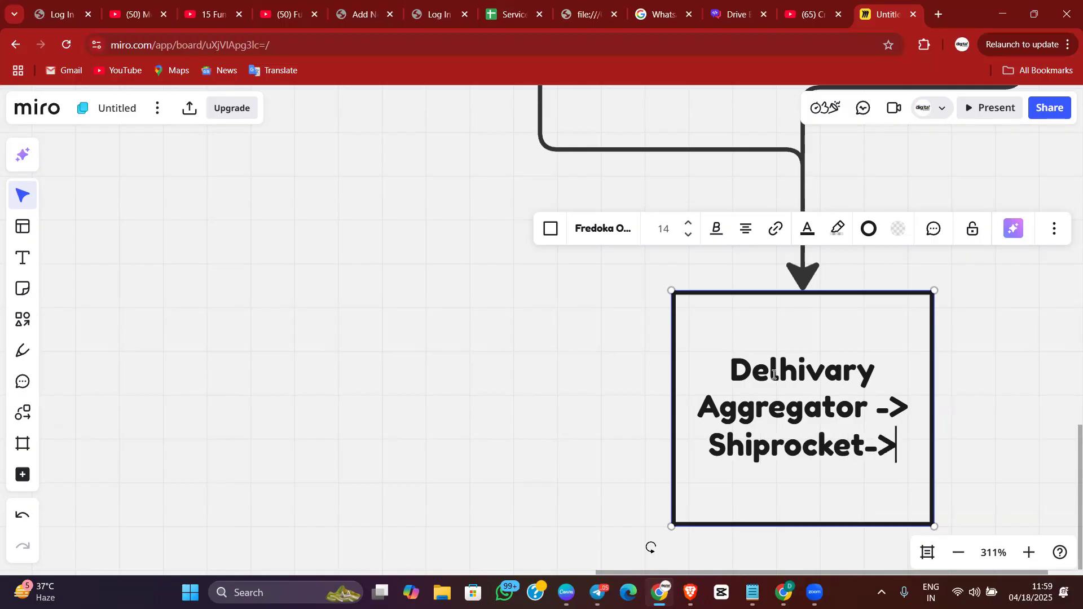
type(" Location")
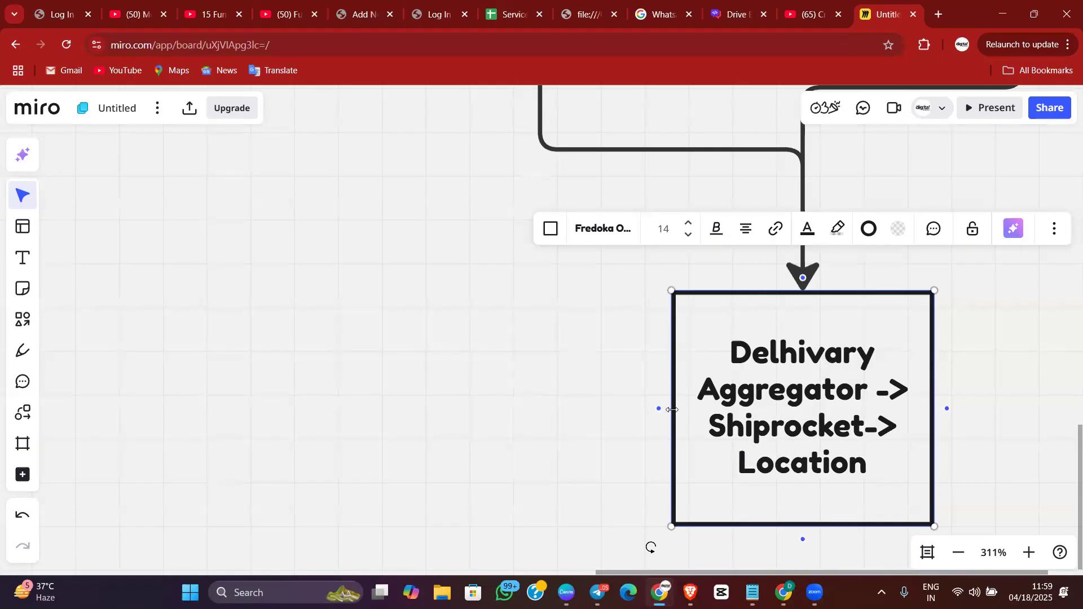
left_click_drag(658, 408, 564, 411)
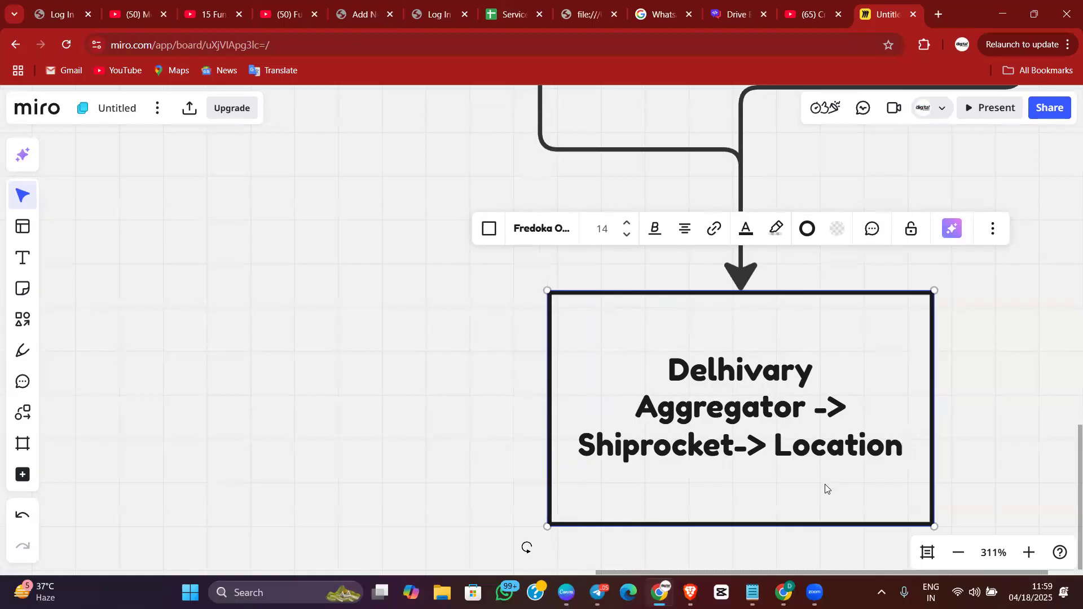
Add the line "Bluedart-> Delivery" below the Shiprocket text in the same box
key("Return")
type("B")
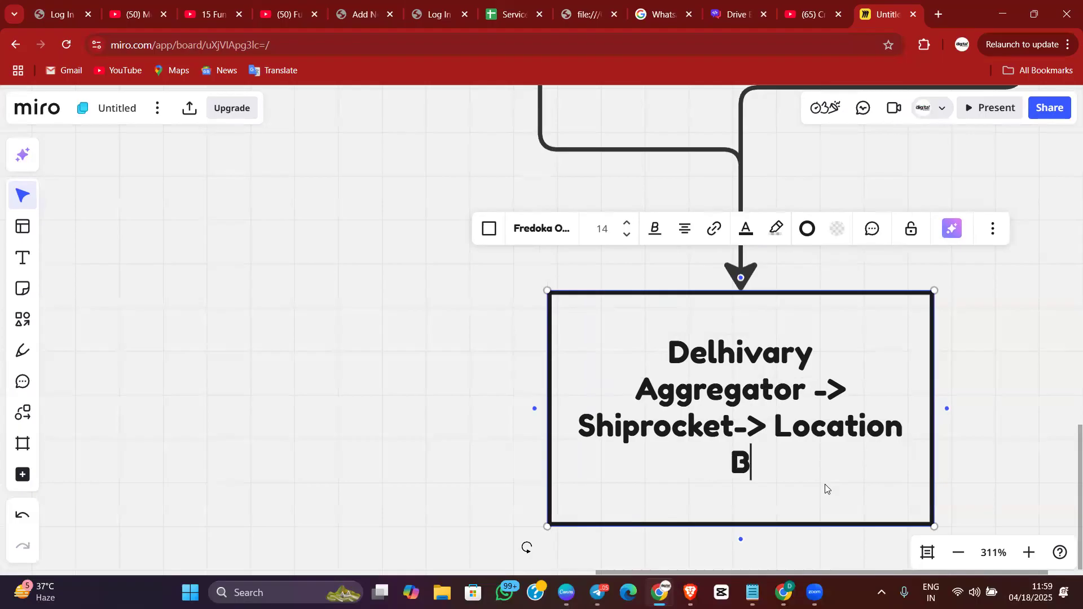
type("luedart")
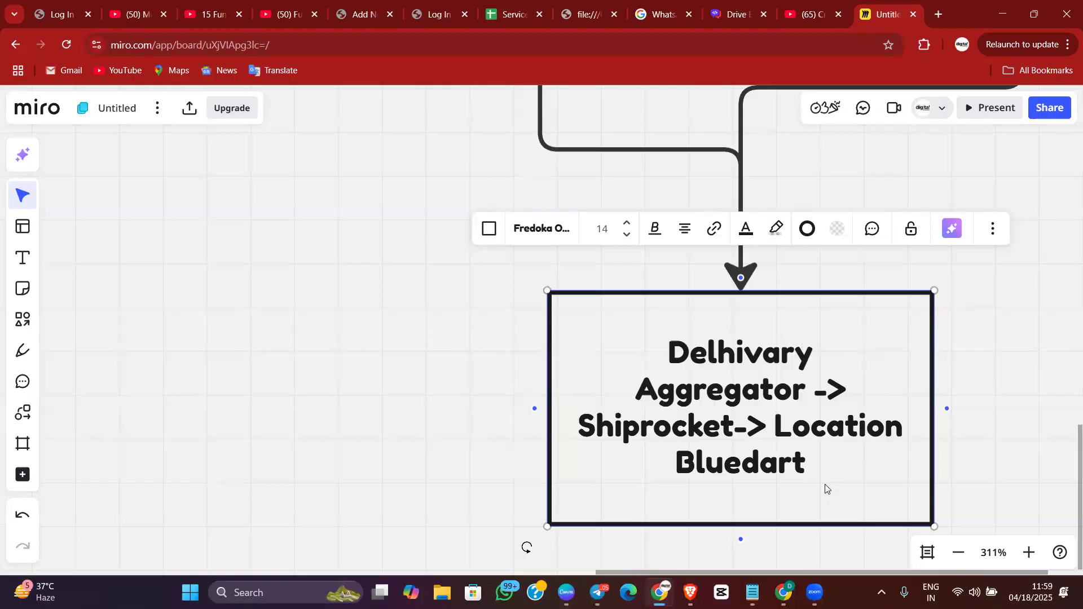
type("-> ")
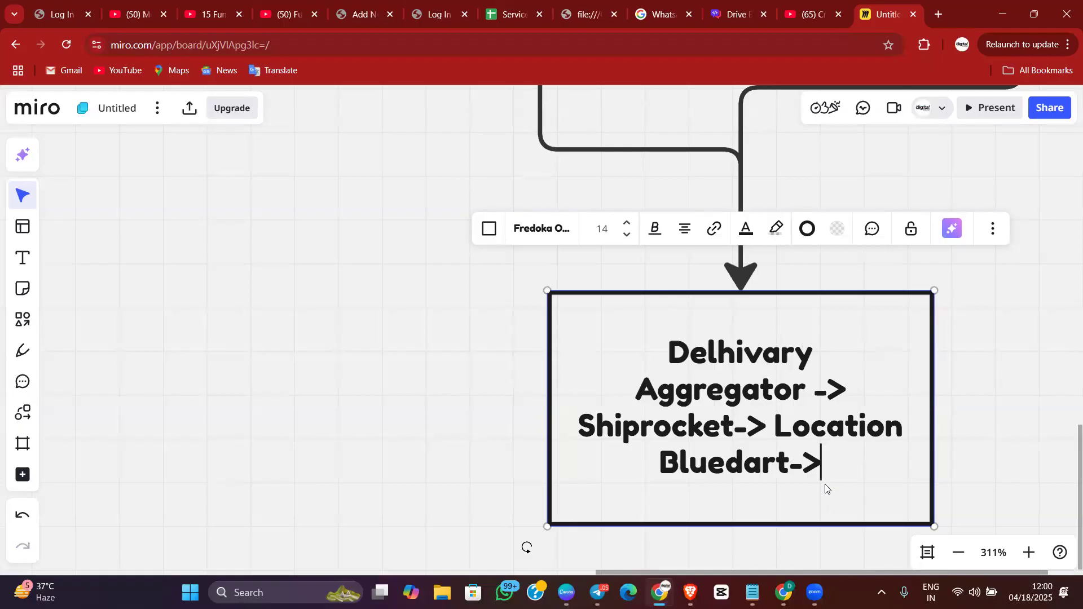
type("Del")
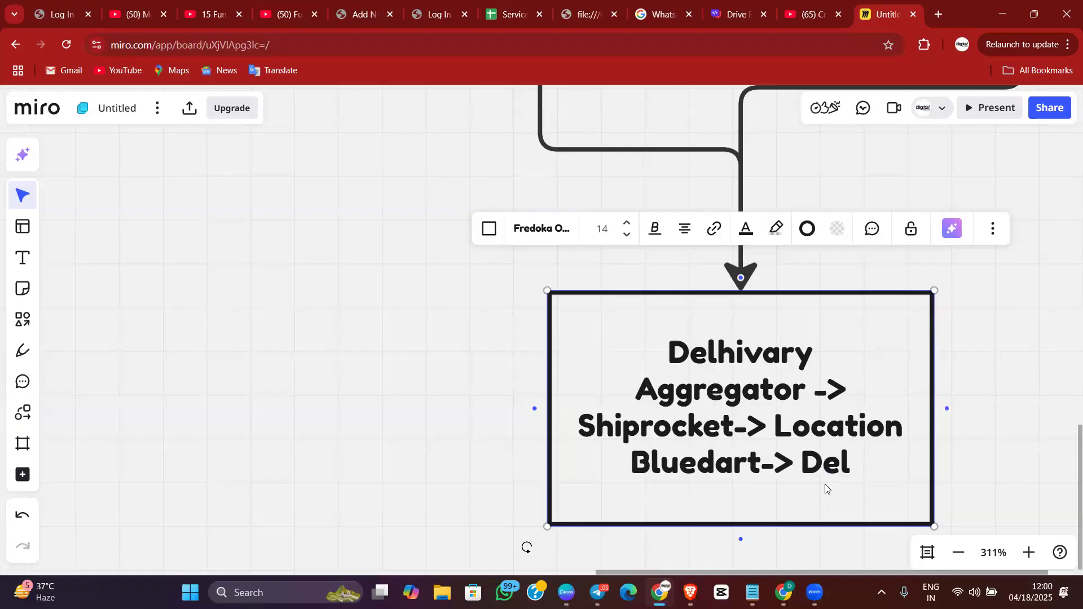
type("ivery")
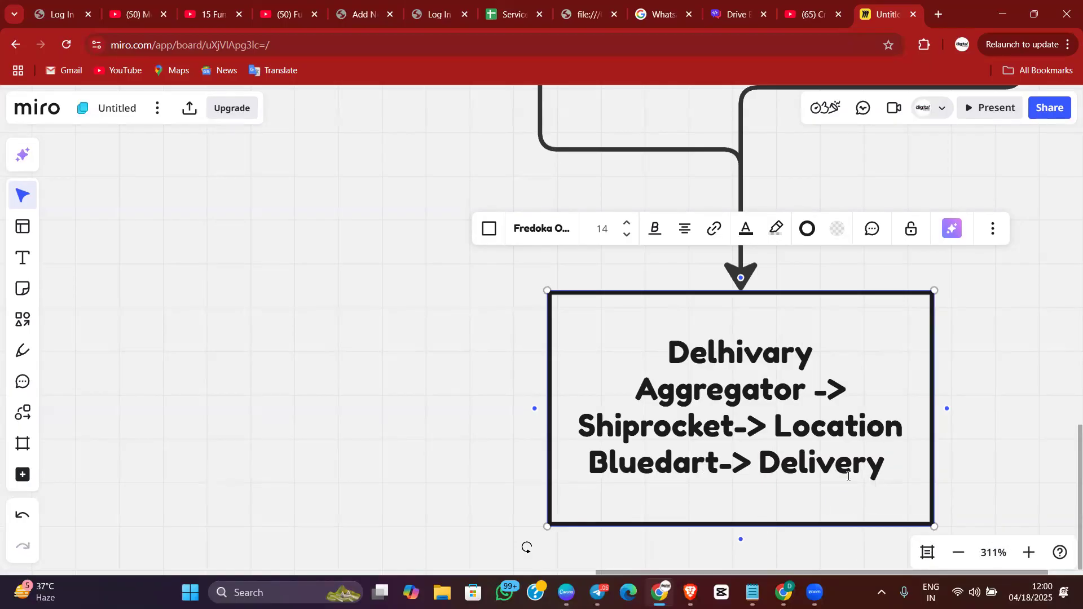
Add a dashed separator line below the Bluedart line, followed by the line "RTO -> 60"
key("Return")
type("-")
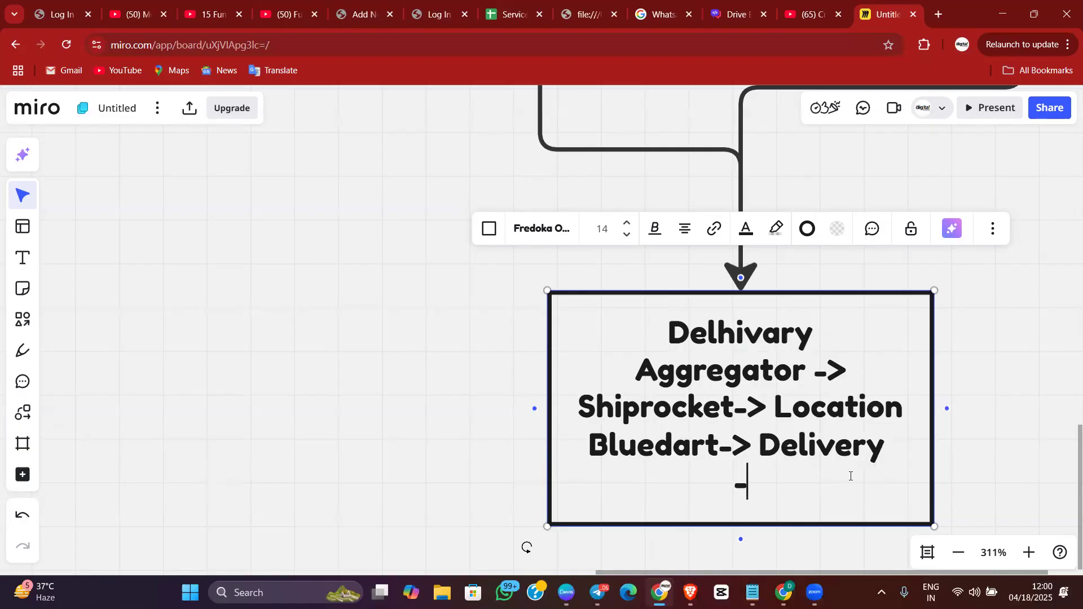
type("-----------------")
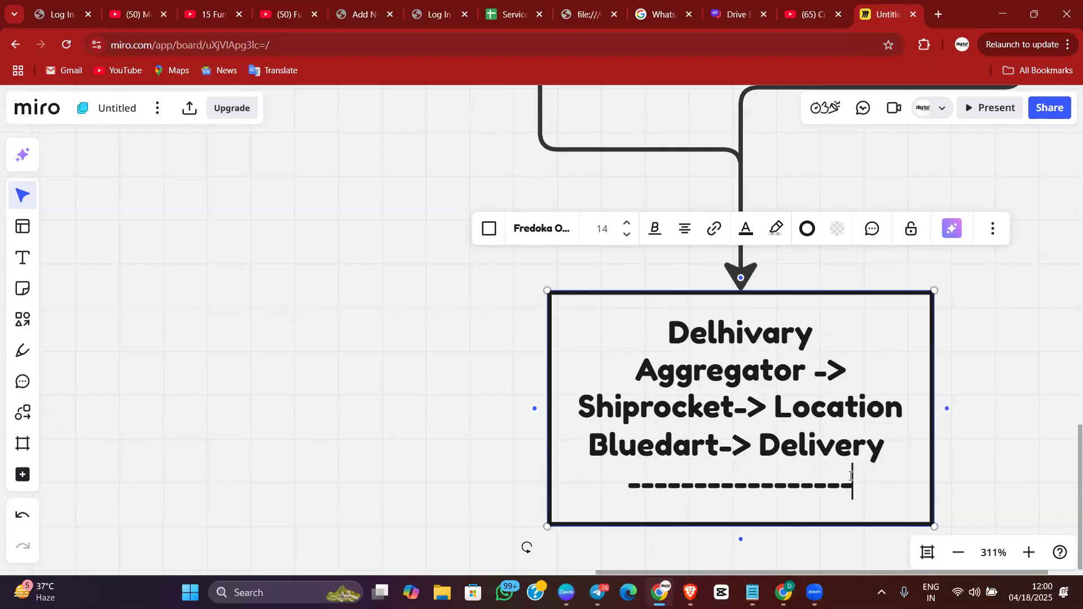
key("Return")
type("RTO")
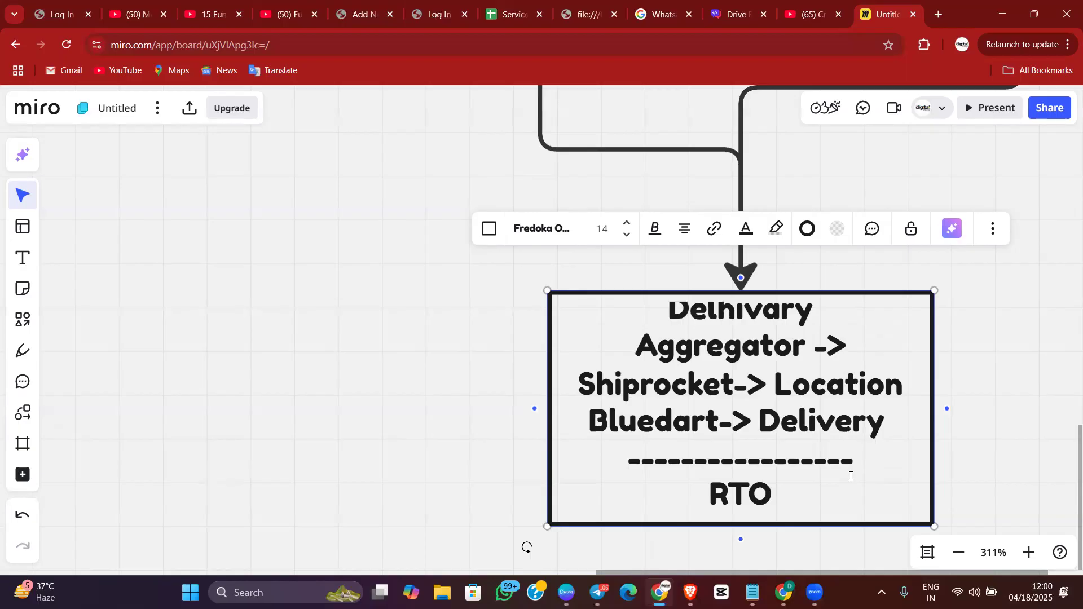
type("> 60")
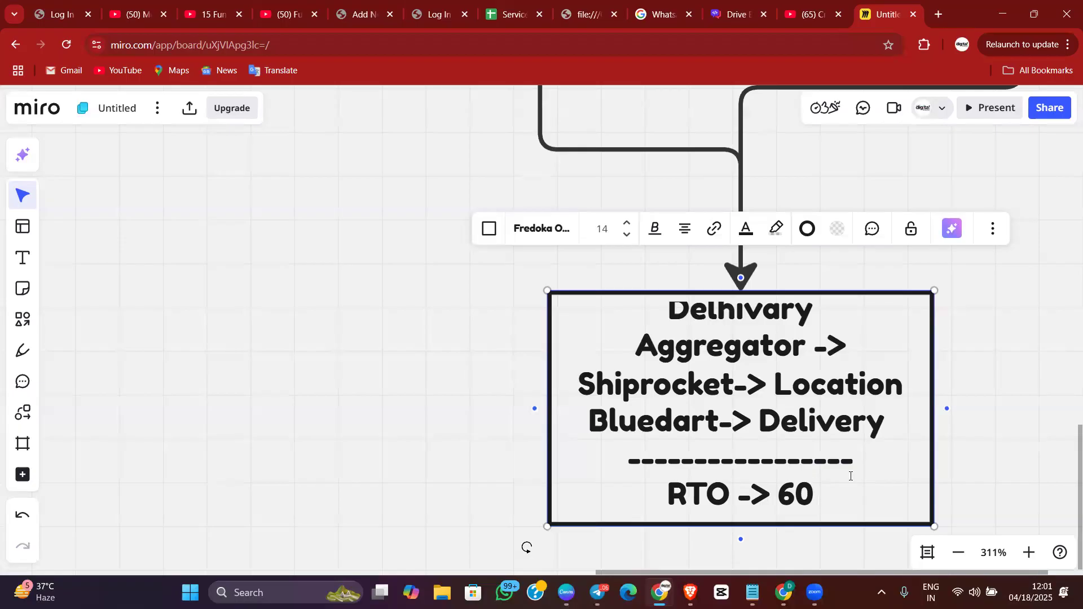
Add the line "Packaging -> 2-5 /piece" below the RTO line in the shipping details box
key("Return")
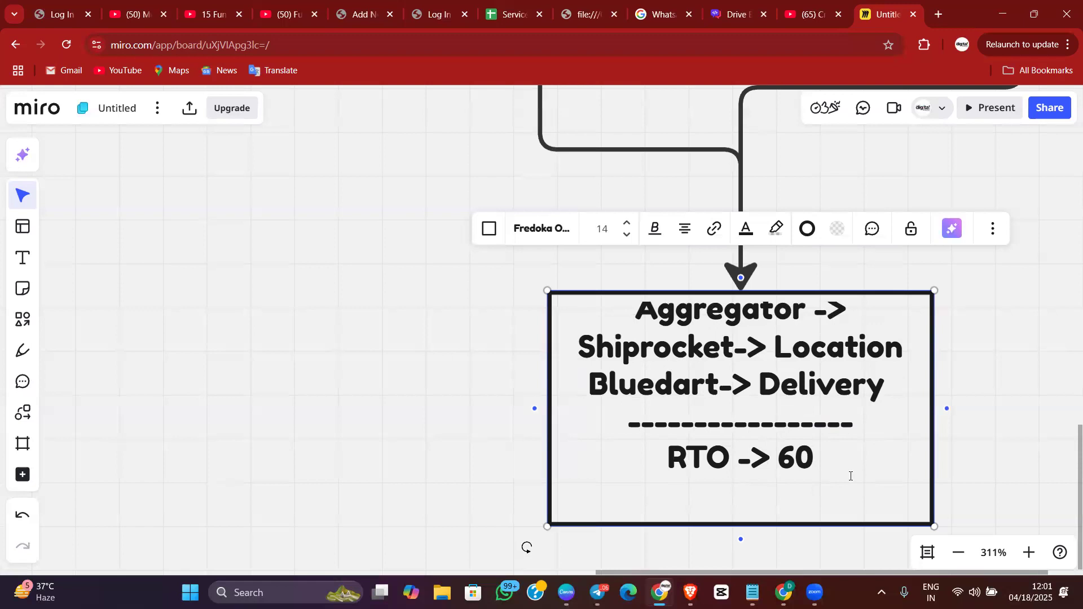
type("Packa")
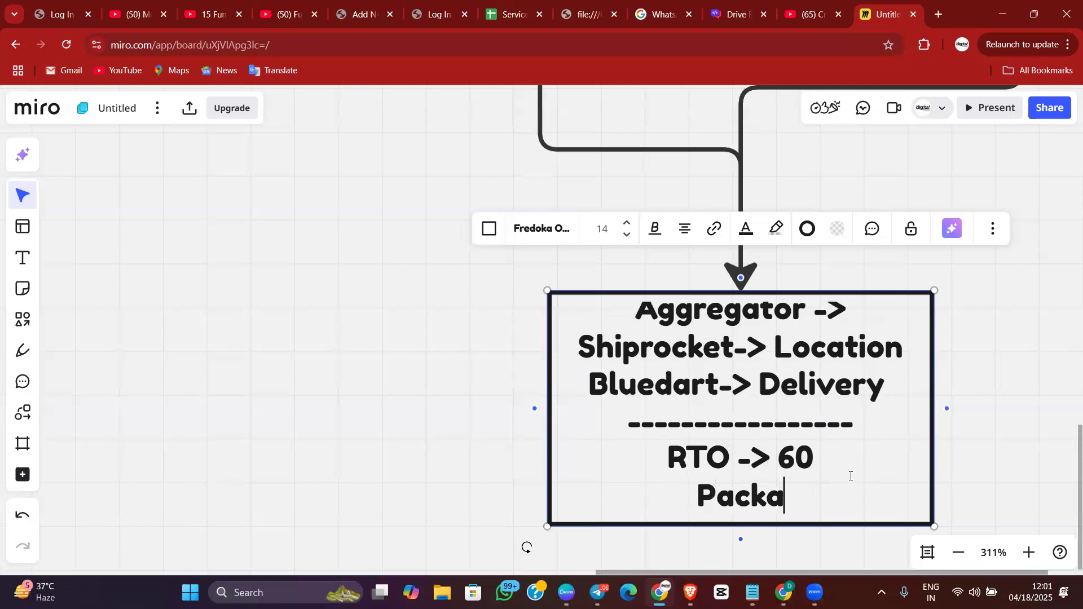
type("ging -> ")
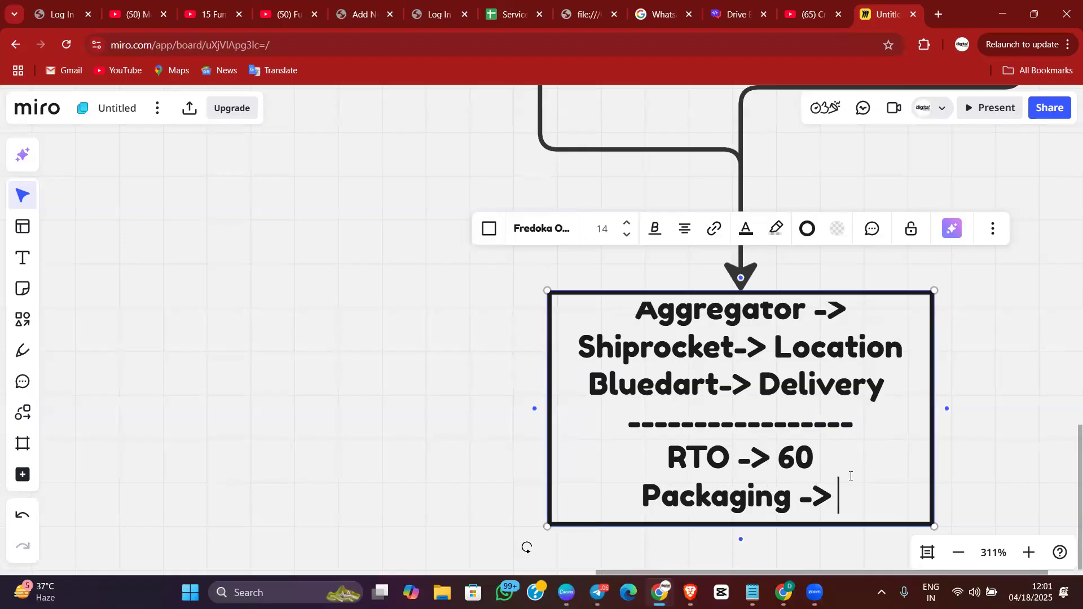
type("2")
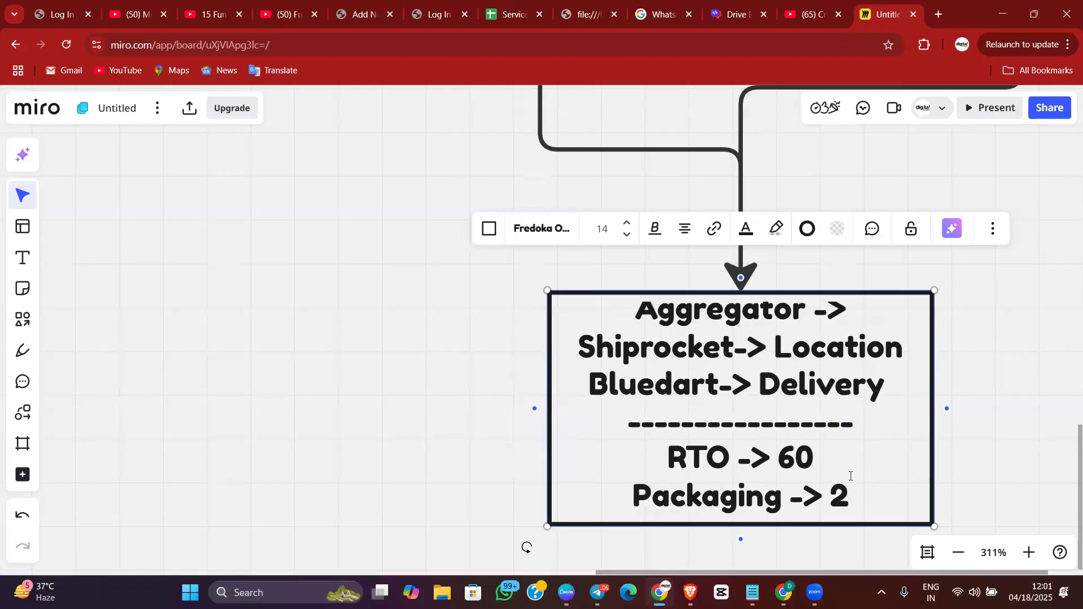
type("-5 ")
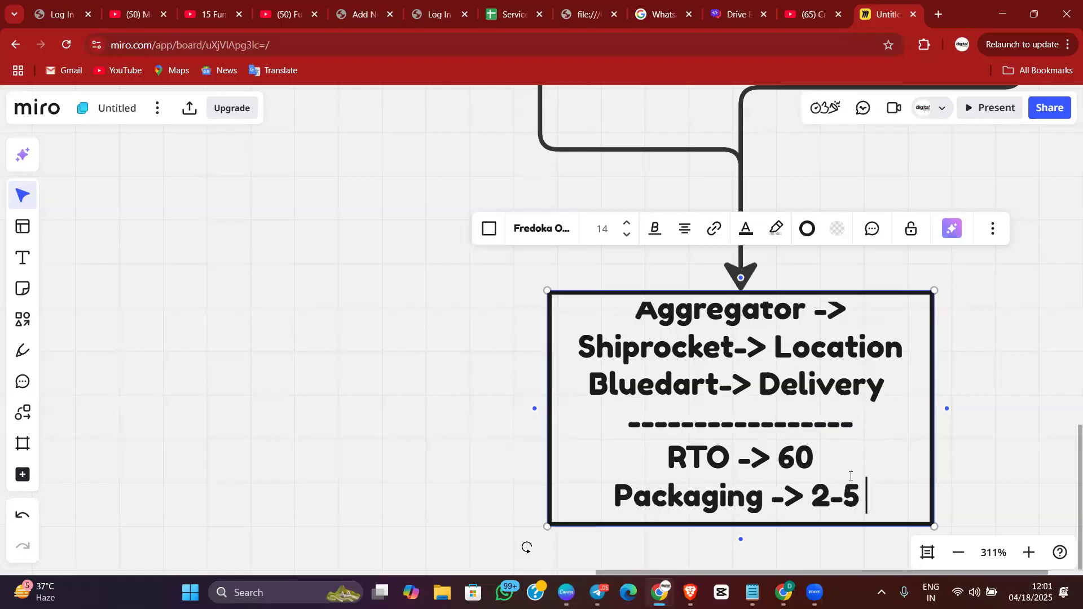
type("/piece")
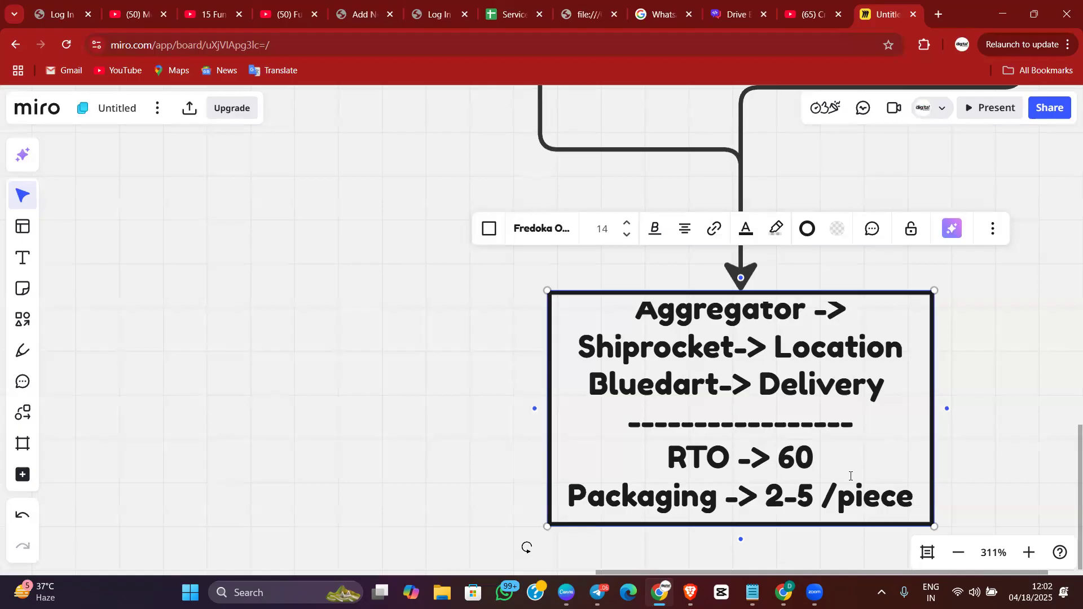
Add the line "LBH * Weight" below the Packaging line in the same box
key("Return")
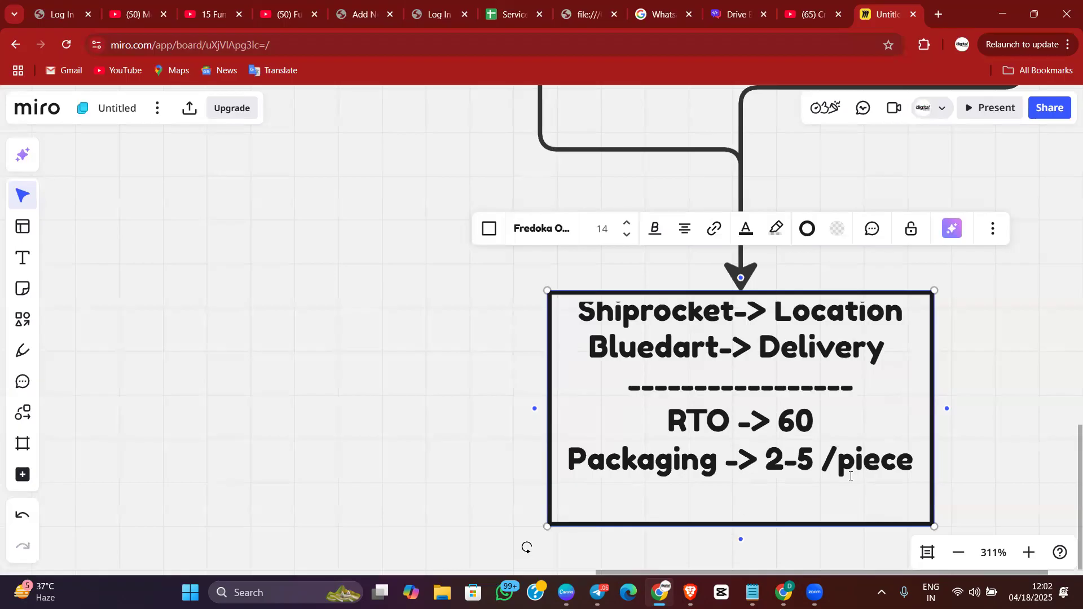
type("L8")
key("BackSpace")
type("* W")
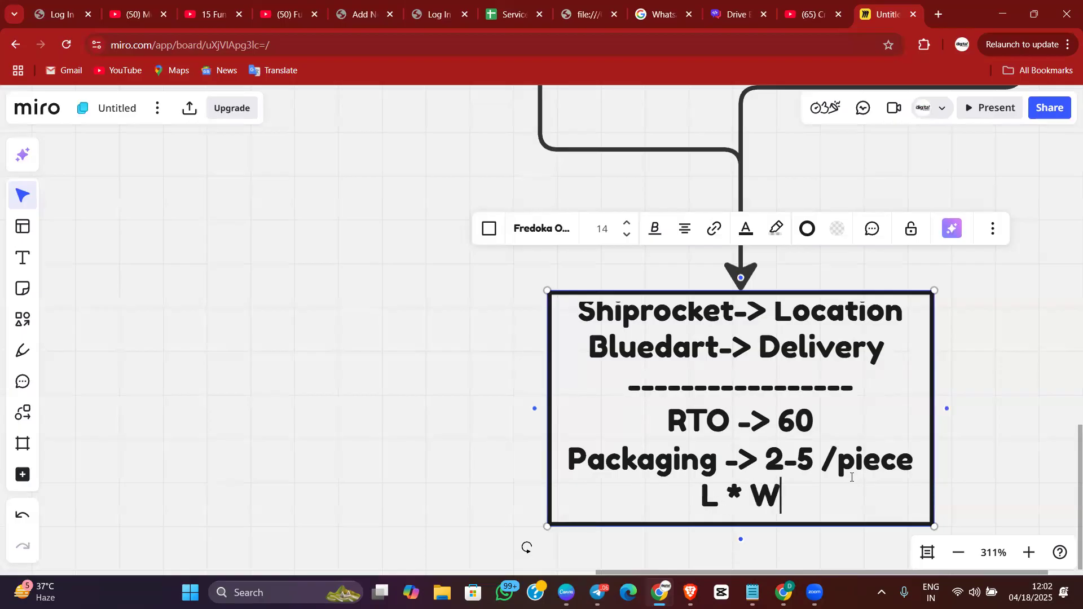
type("eight ")
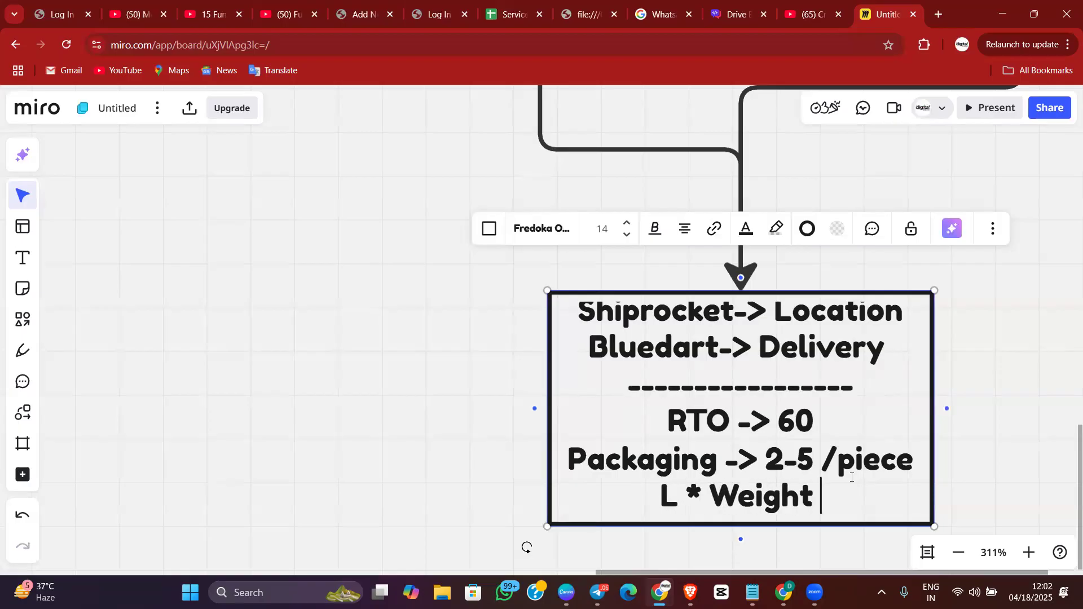
type("*")
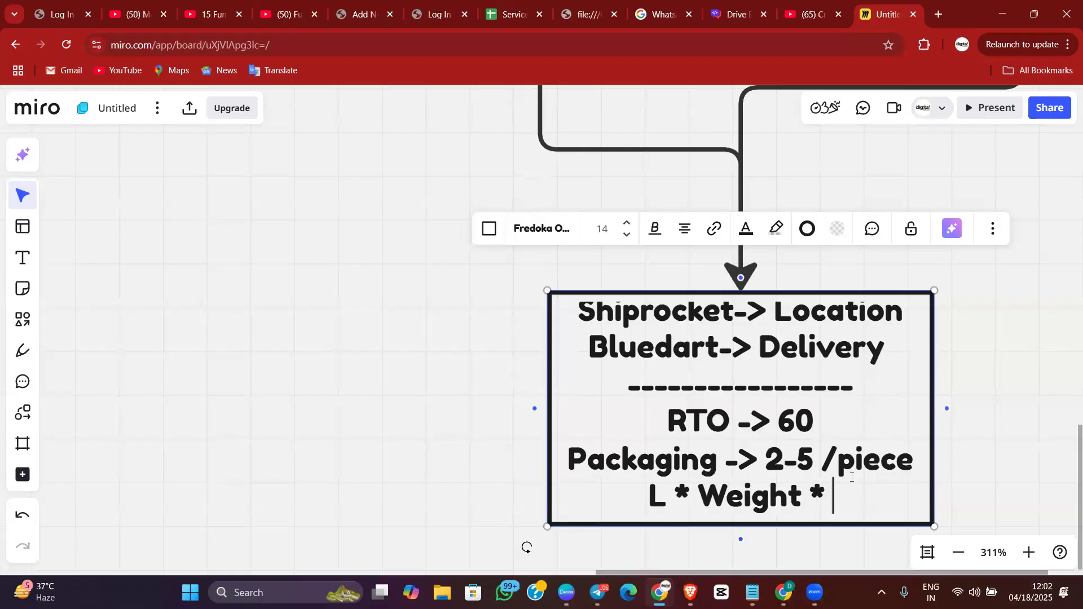
key("BackSpace")
key("BackSpace")
key("Left")
key("Left")
key("Left")
key("Left")
key("Left")
key("Left")
key("Left")
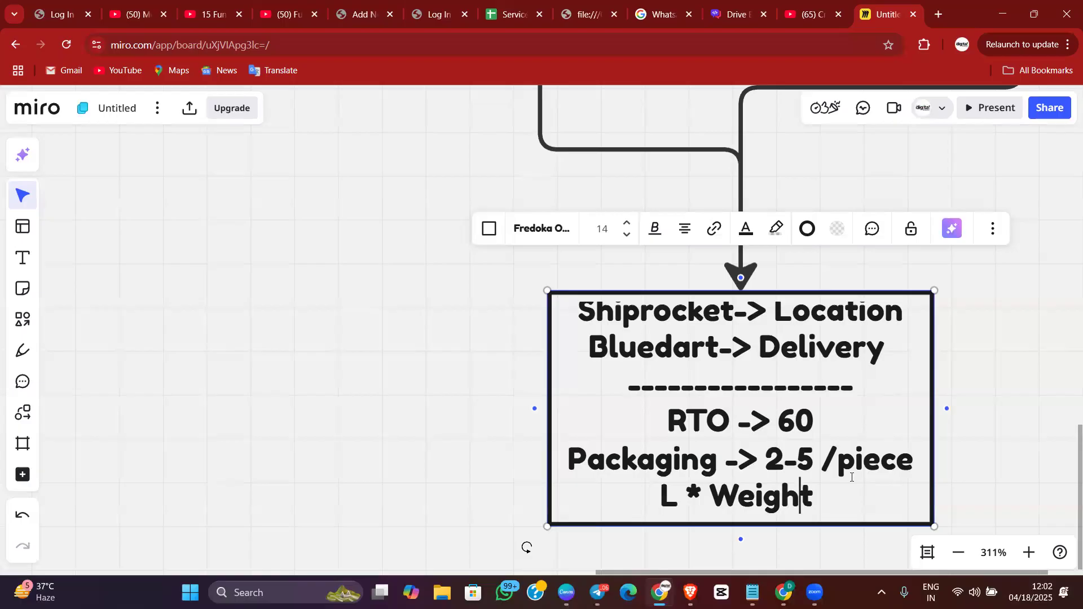
key("Left")
key("Left")
key("Left")
type("BH")
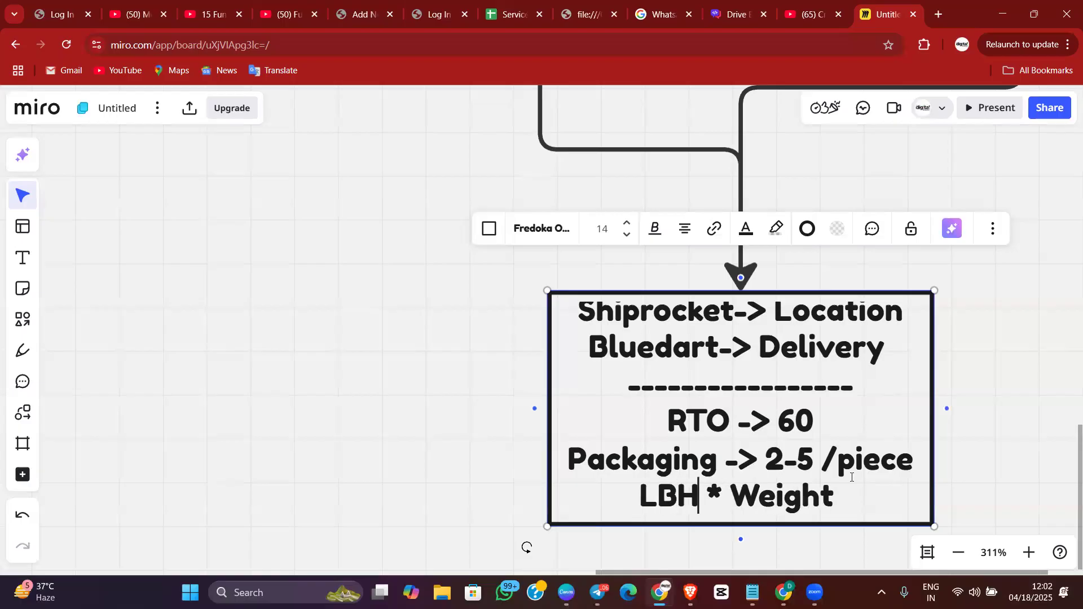
Make the shipping details box taller so that all its lines from Delhivary to LBH * Weight fit inside
left_click(808, 413)
scroll(808, 414, "up", 1)
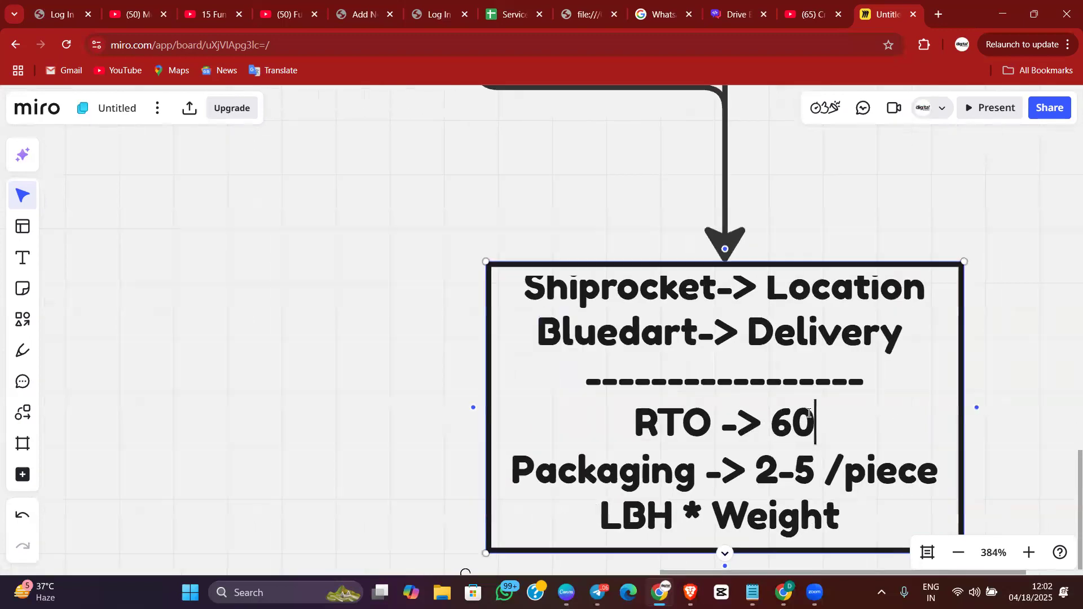
scroll(809, 413, "down", 3)
scroll(809, 413, "down", 2)
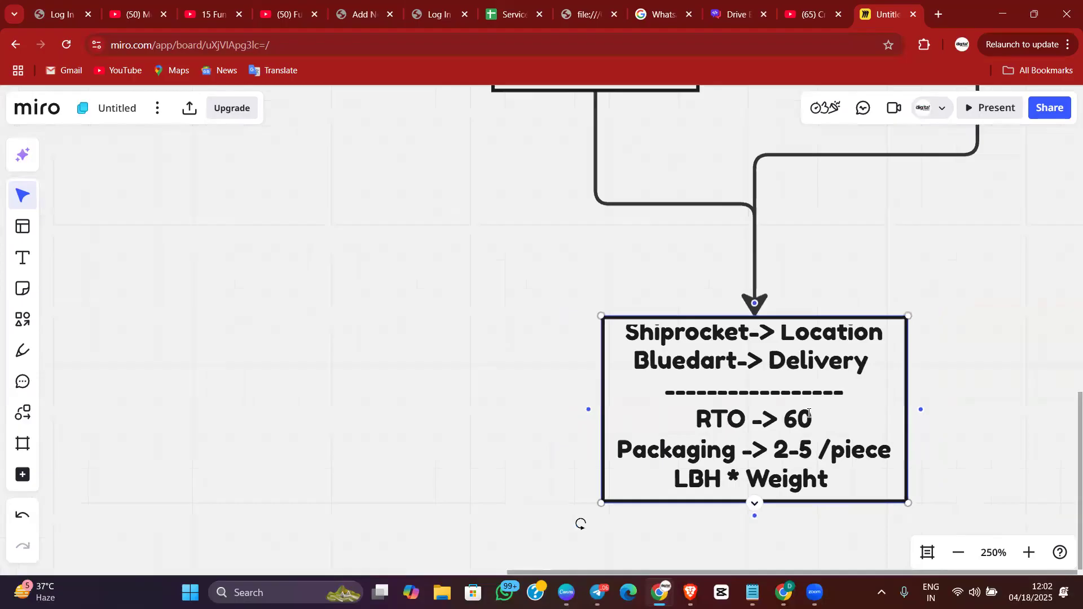
left_click_drag(759, 501, 754, 556)
left_click(751, 451)
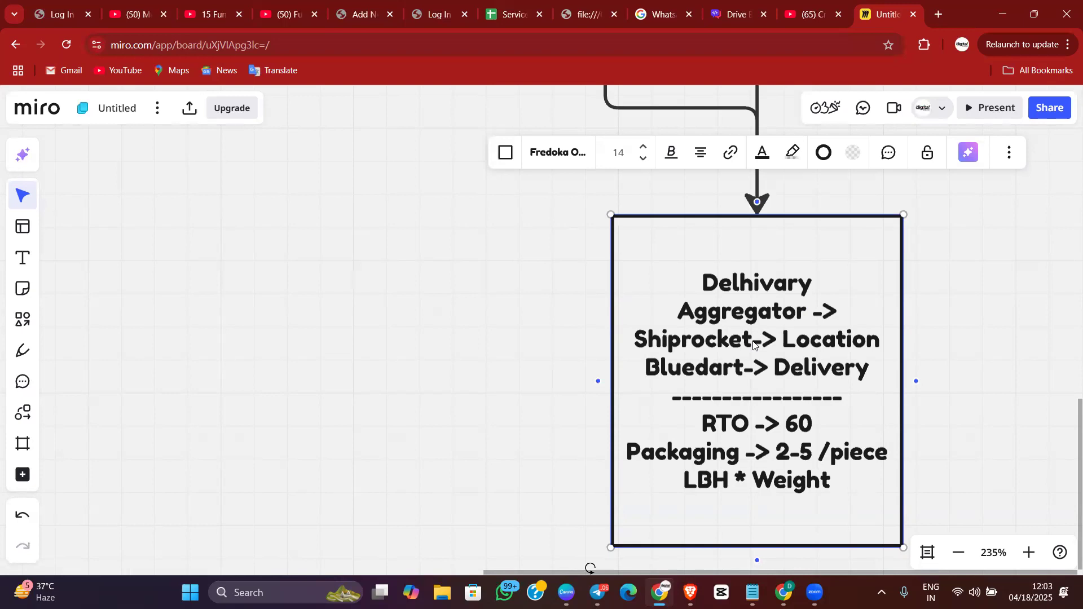
scroll(753, 343, "left", 1)
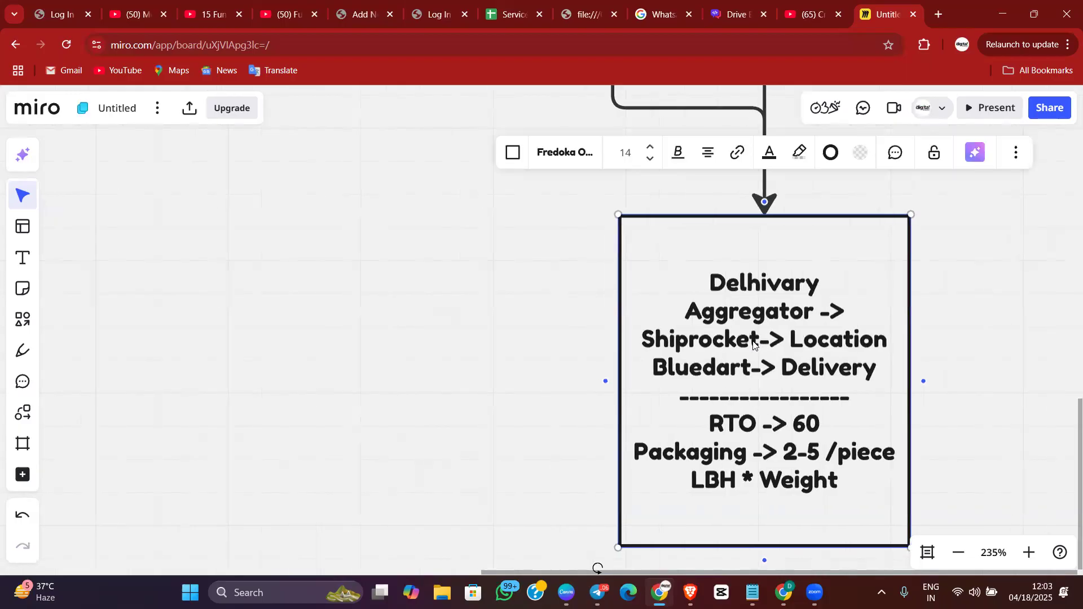
left_click(792, 508)
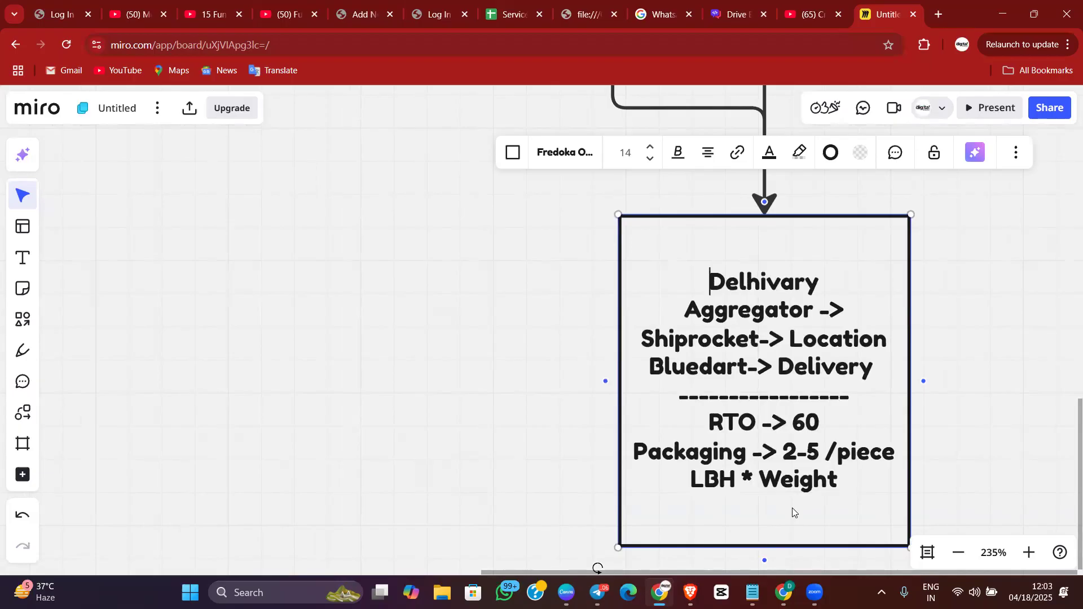
key("Escape")
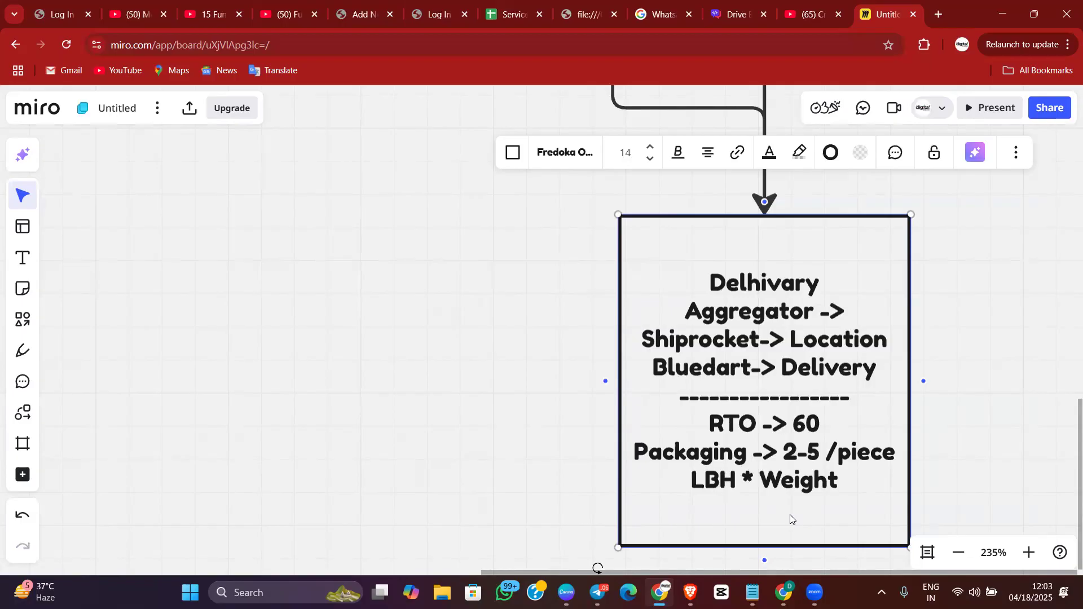
Add the line "Average order value" below the LBH * Weight line
left_click(850, 478)
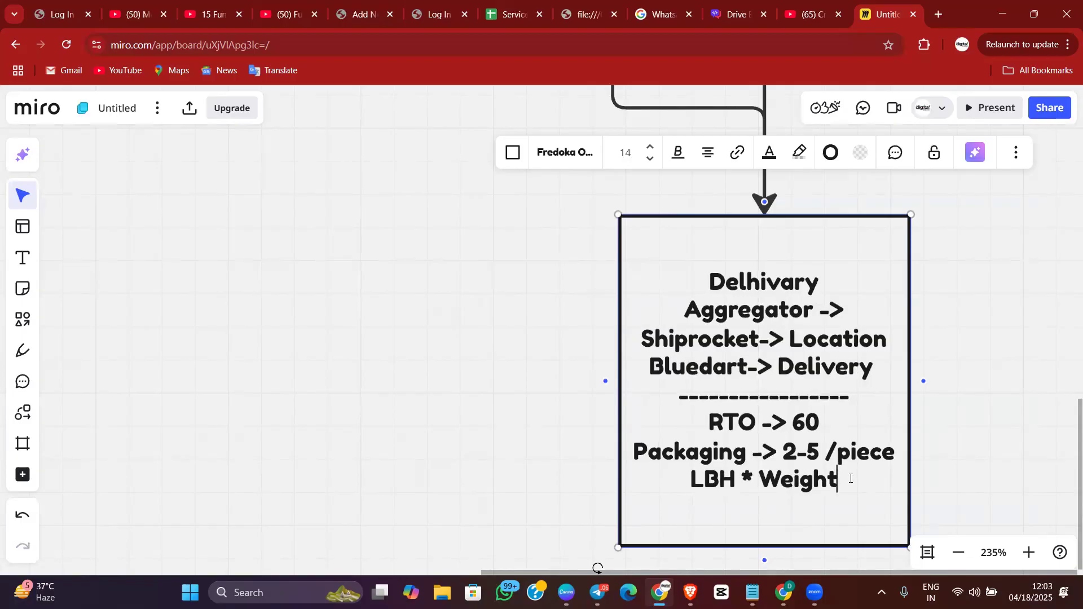
key("Return")
type("Av")
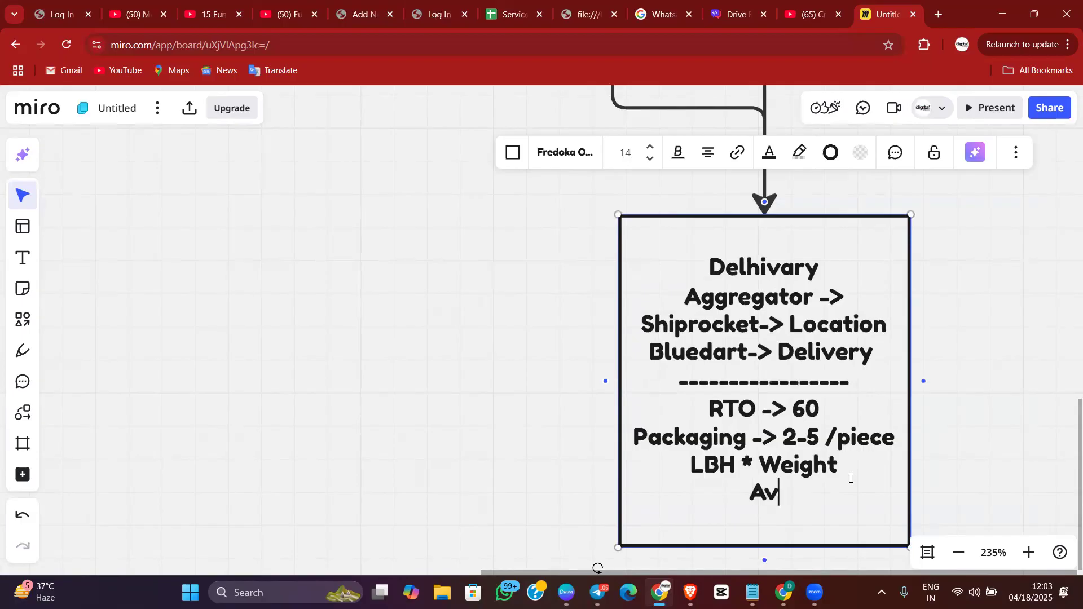
type("r")
key("BackSpace")
type("erage order value")
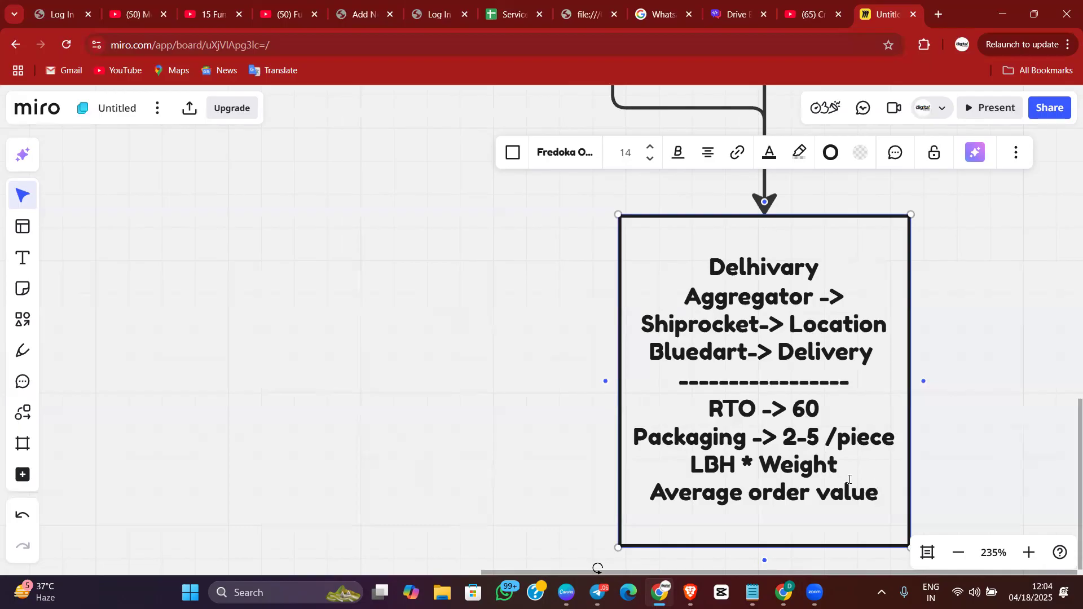
Add the line "verification calls" below Average order value
key("Return")
type("verificatio")
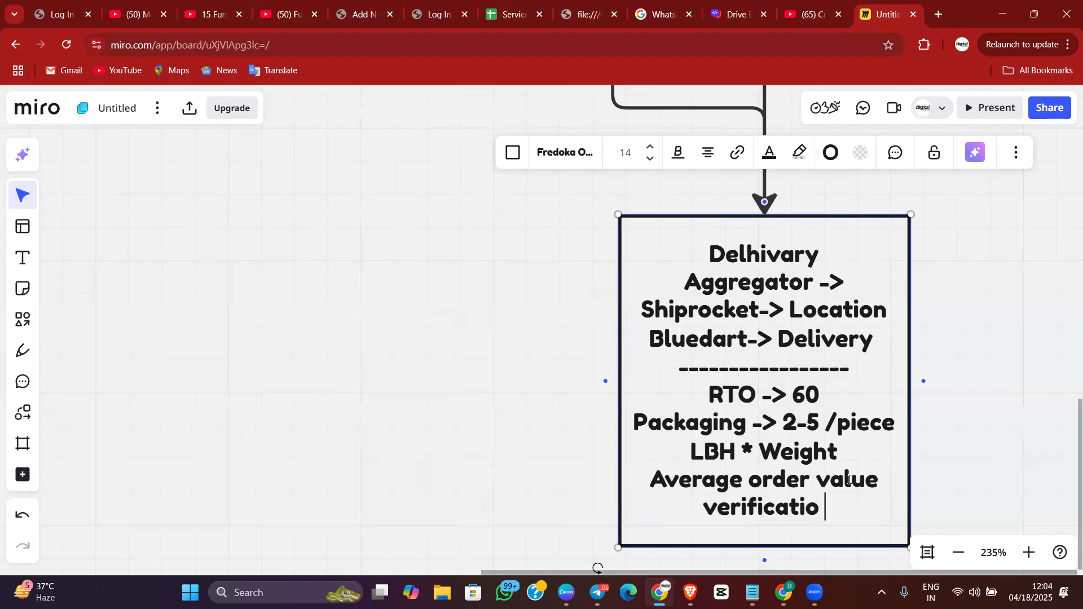
key("BackSpace")
type("n calls")
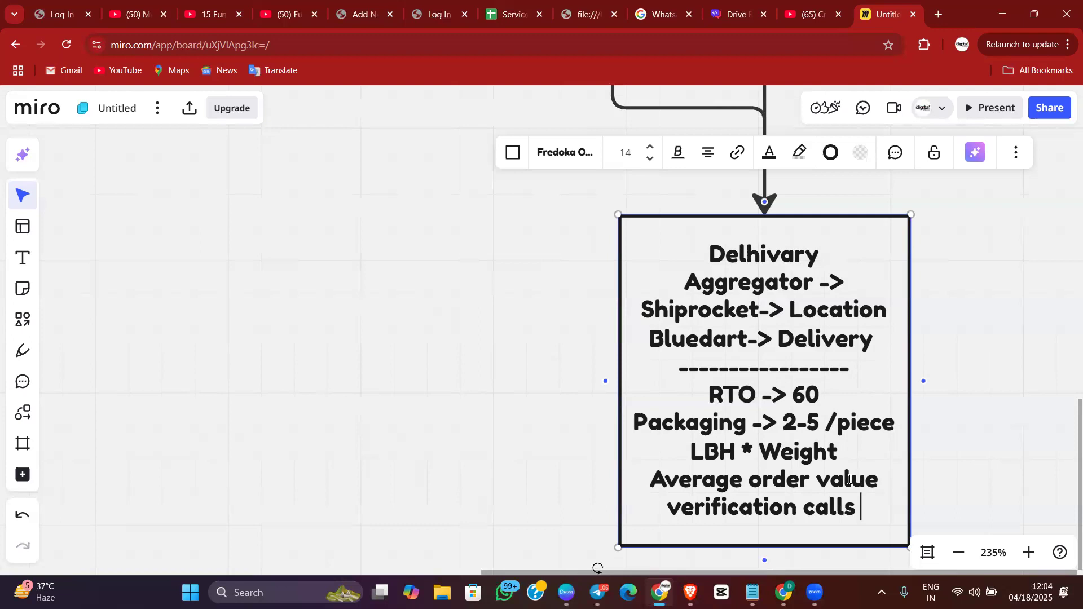
Add the line "RTO Rates- > 40%" below the verification calls line
key("Return")
type("RTO Rat")
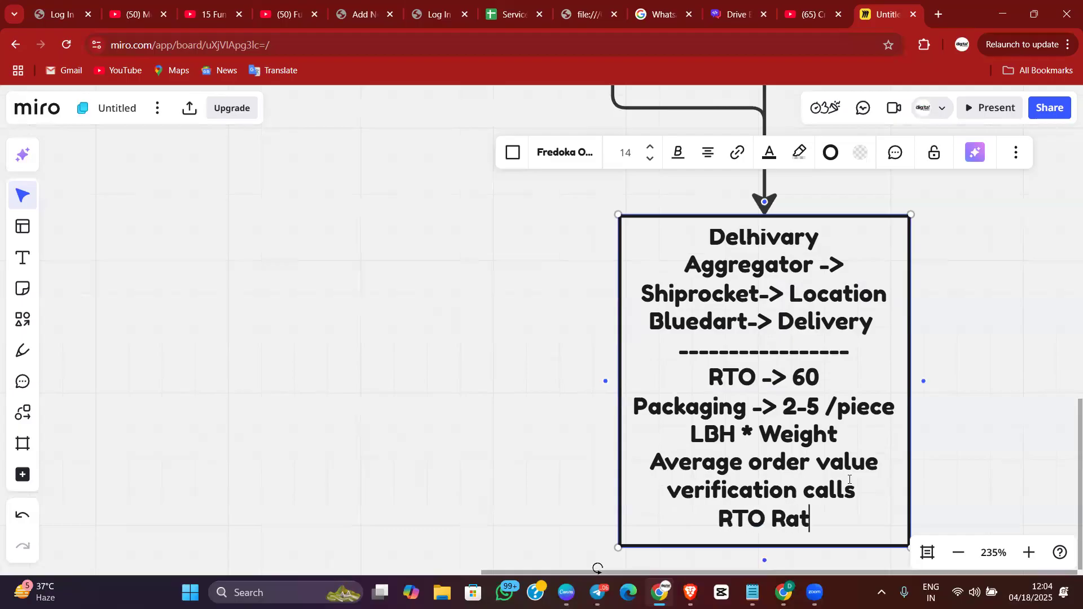
type("es- >")
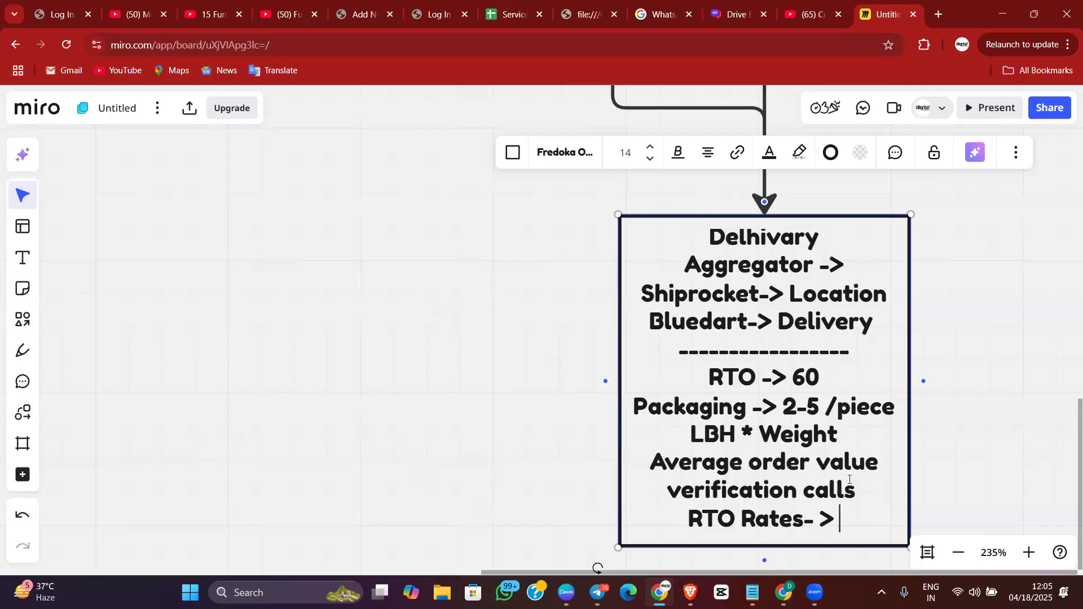
type("40")
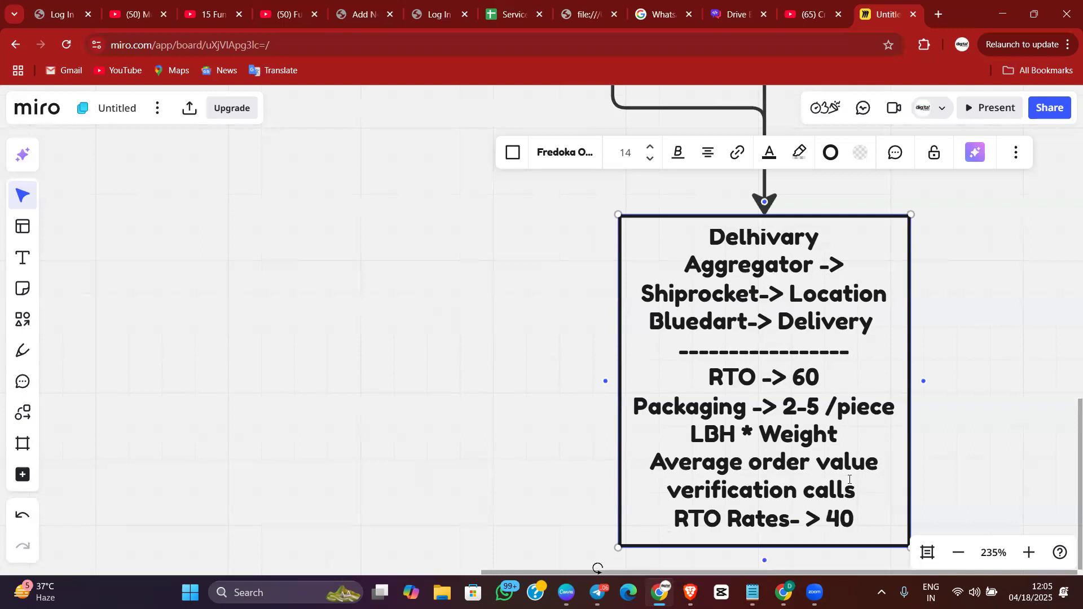
type("%")
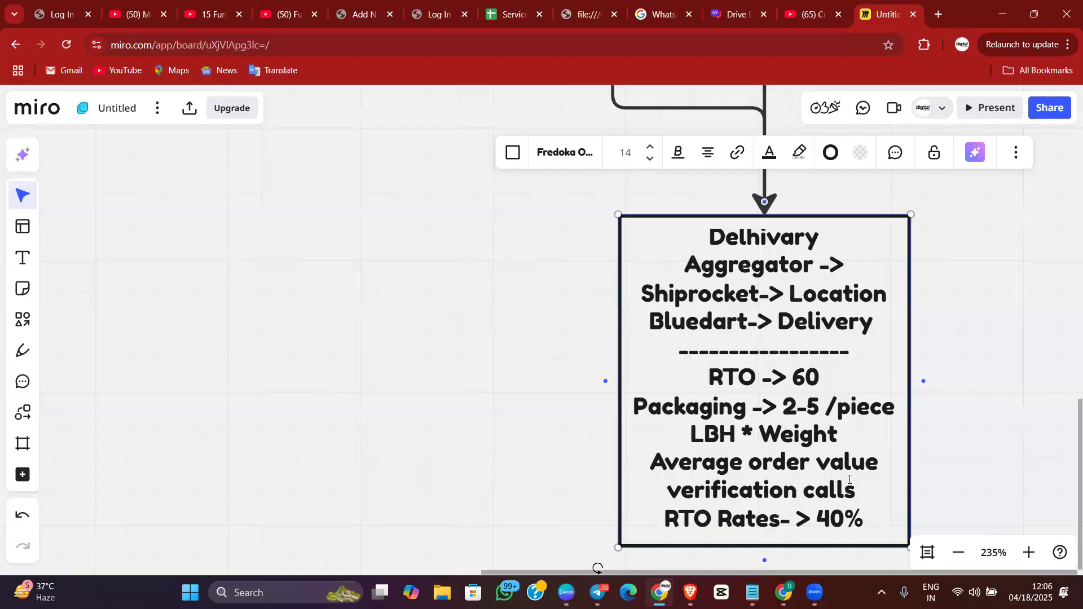
Add the line "TnC + PP-> Record" below the RTO Rates line
key("Return")
type("TnC + PP")
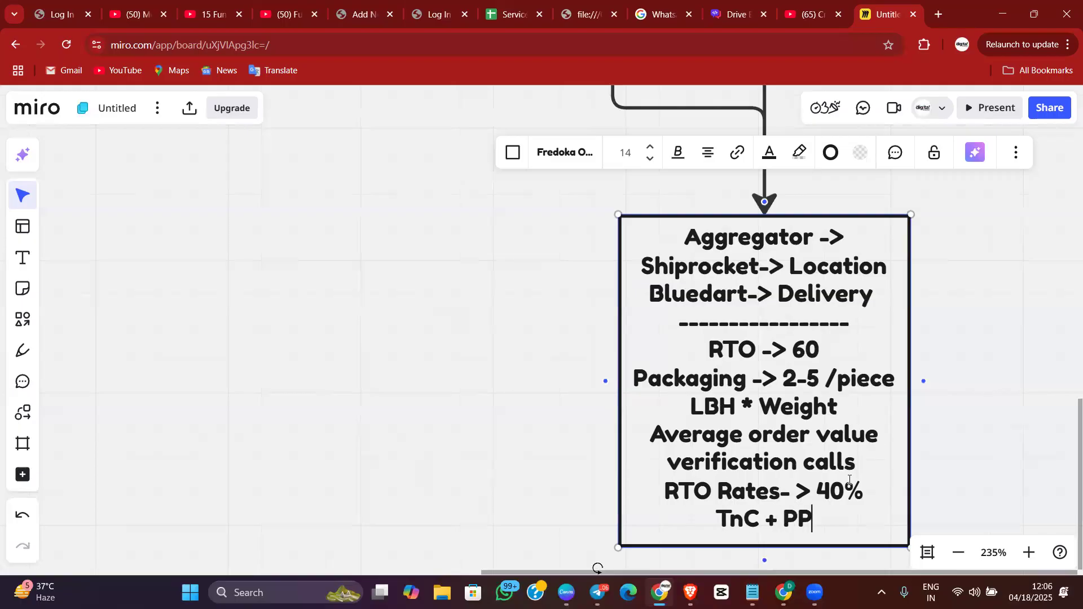
type("->")
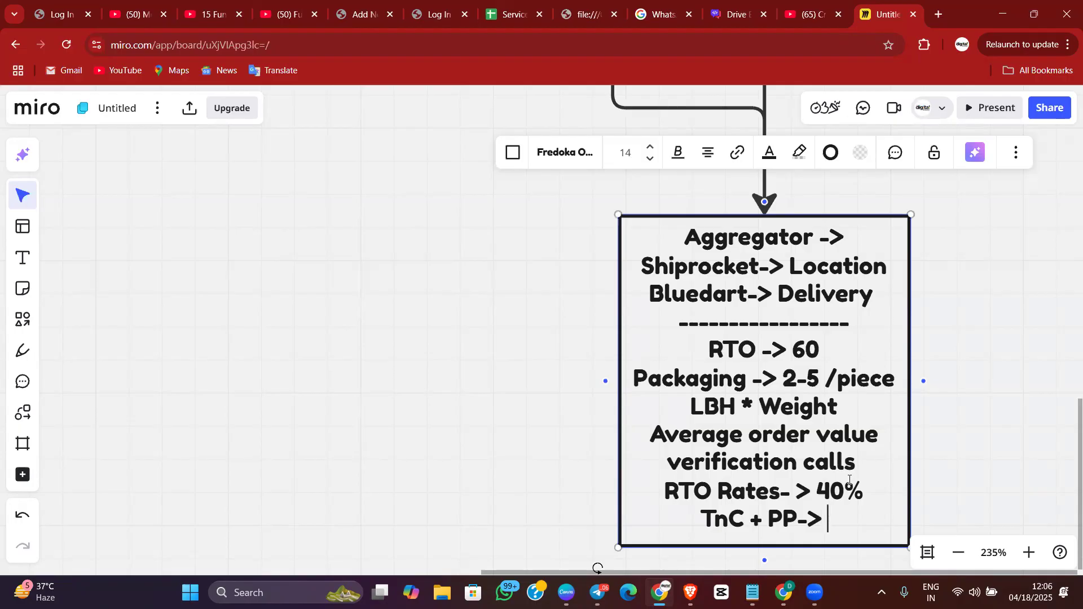
type("Re")
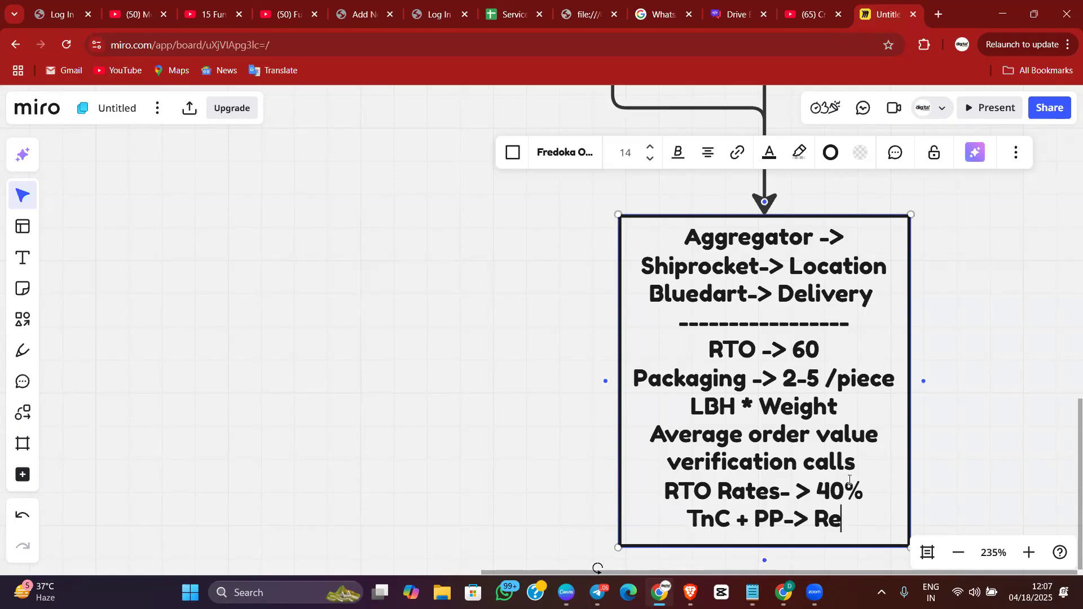
type("cord")
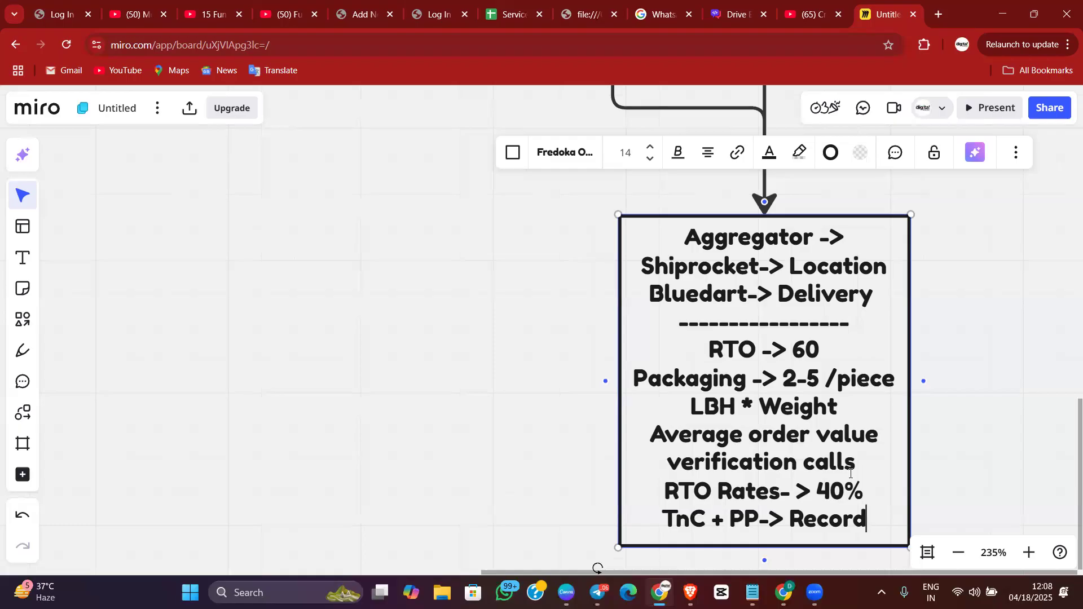
Add the line "Customize Product" below the TnC + PP line in the shipping details box
key("Return")
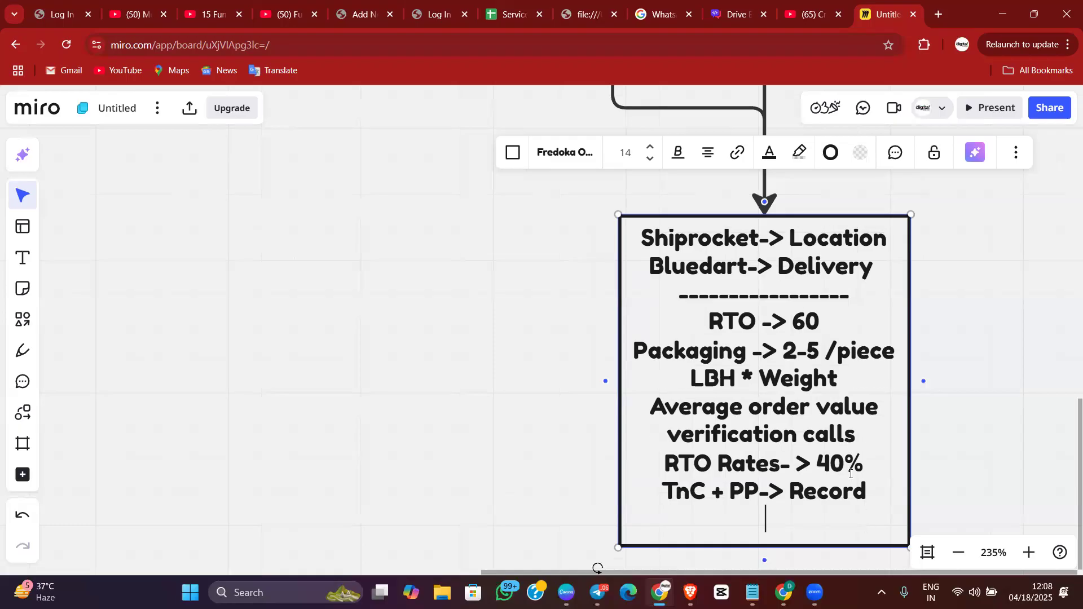
type("Customize Pr")
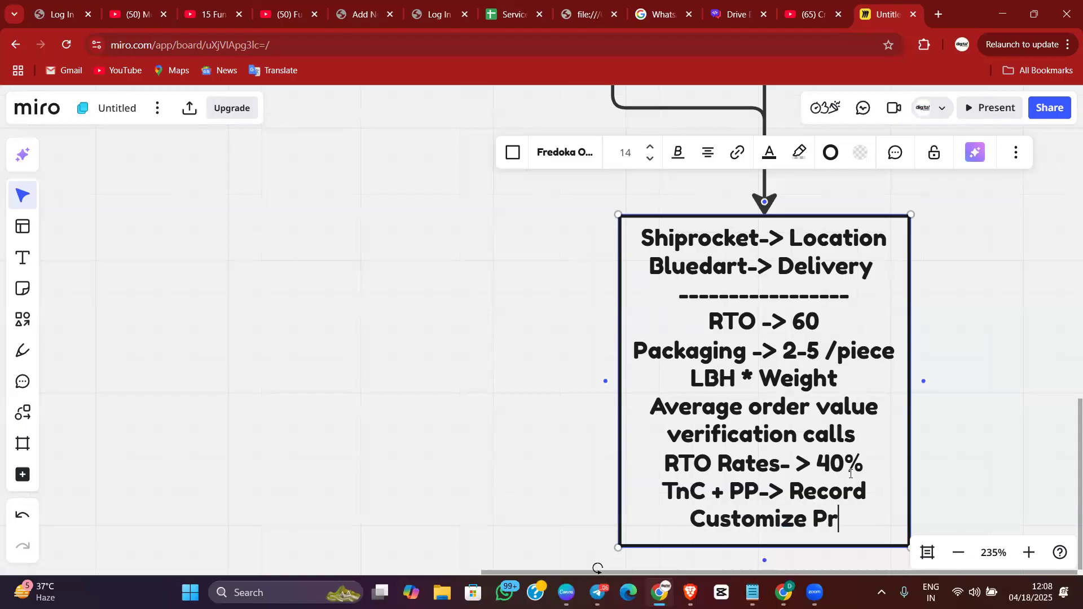
type("odcts")
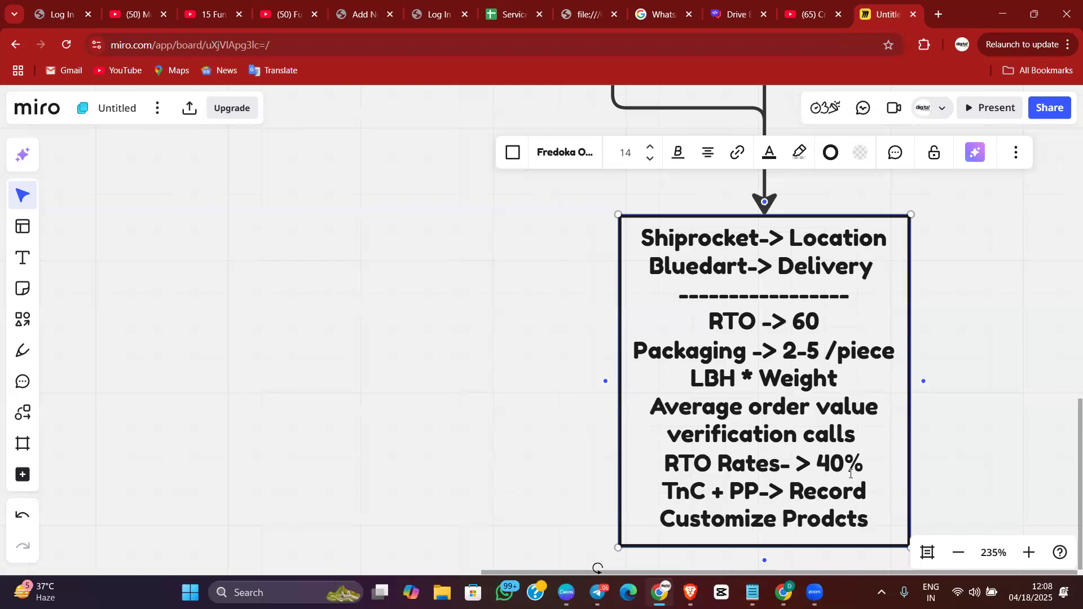
key("BackSpace")
key("BackSpace")
key("BackSpace")
type("uct")
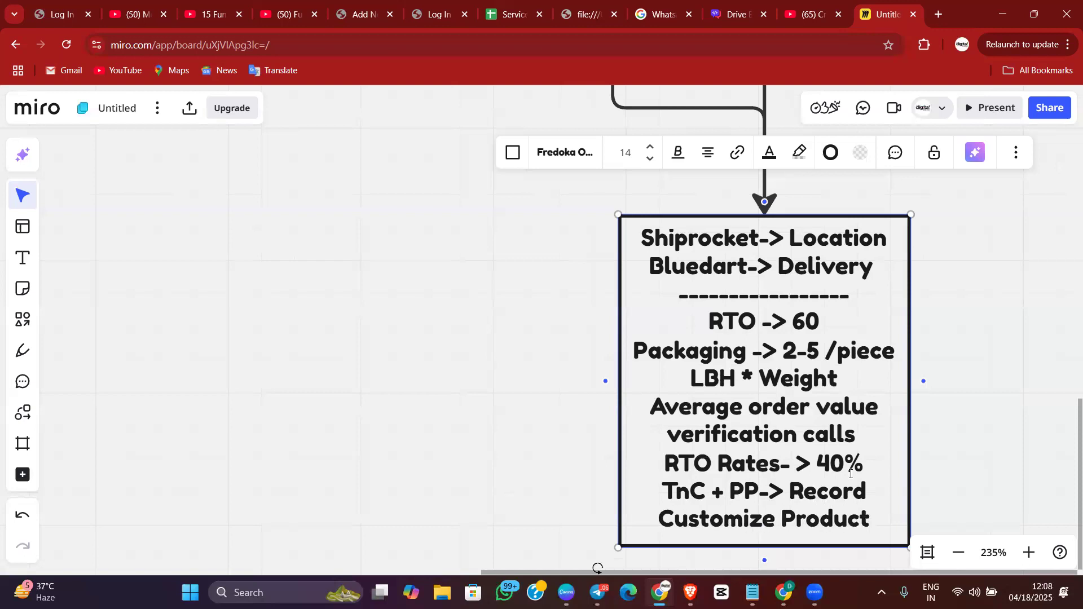
Append "[no RTO]" to the "Customize Product" line in the shipping details box
type("[]no RT")
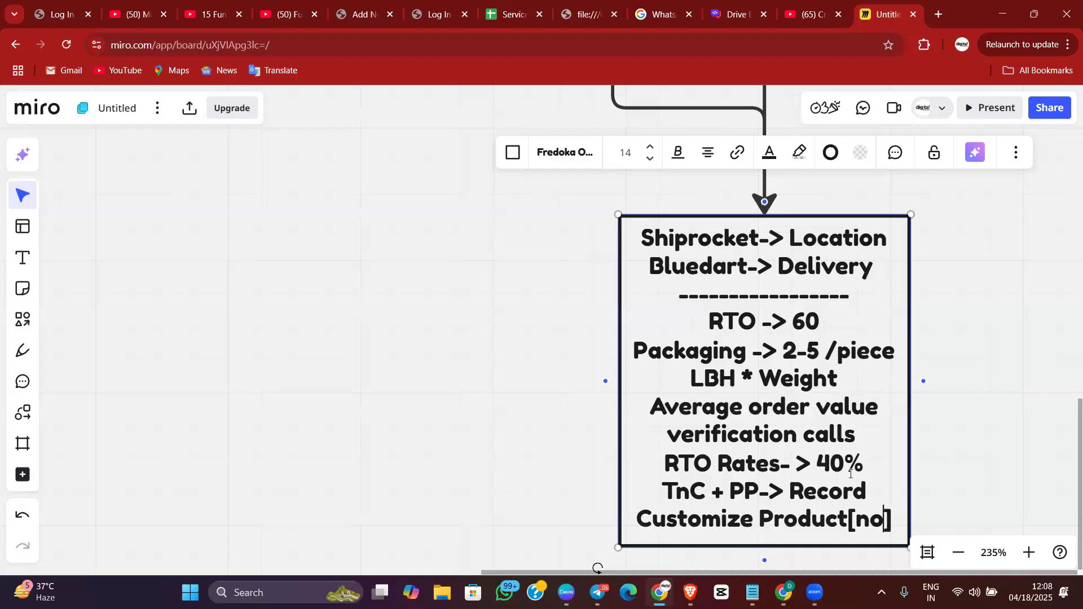
type("O")
key("Escape")
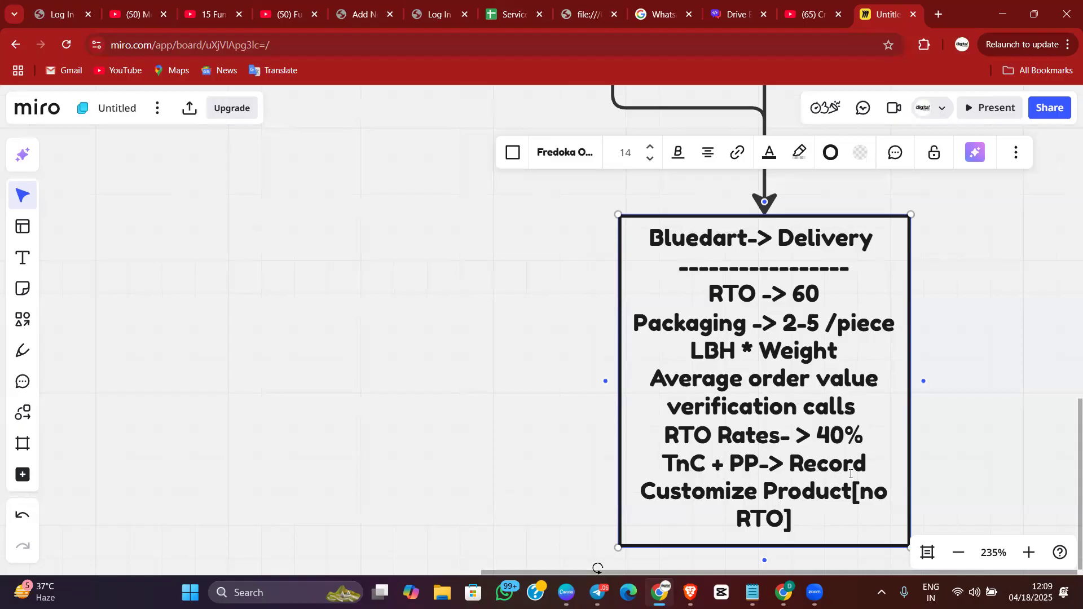
Replace "RTO" with "return" in the bracketed note so the last line reads "Customize Product[no return]"
key("ctrl+z")
key("ctrl+z")
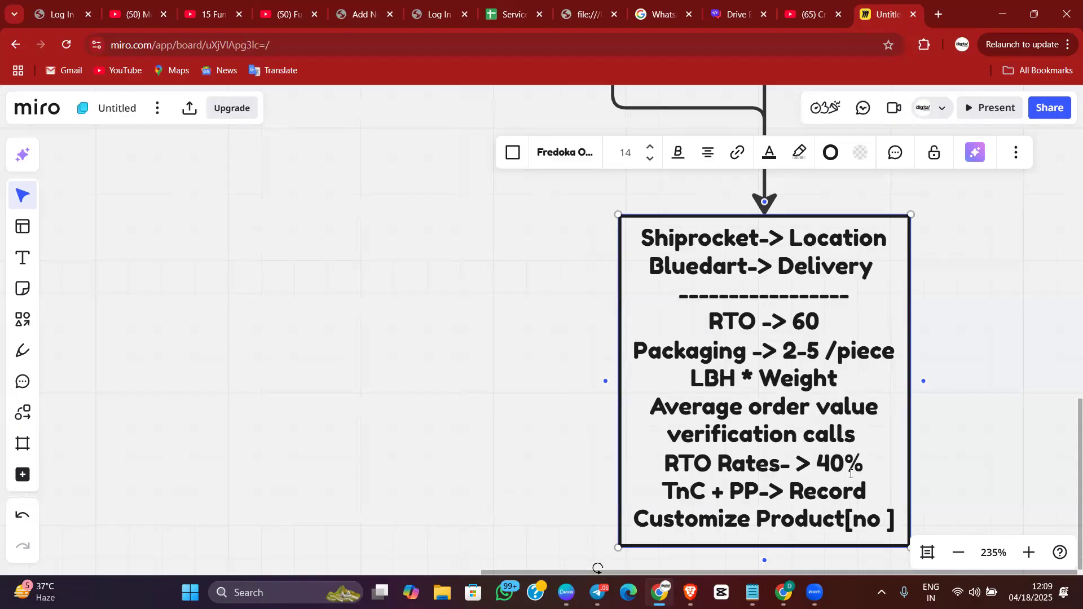
type("return")
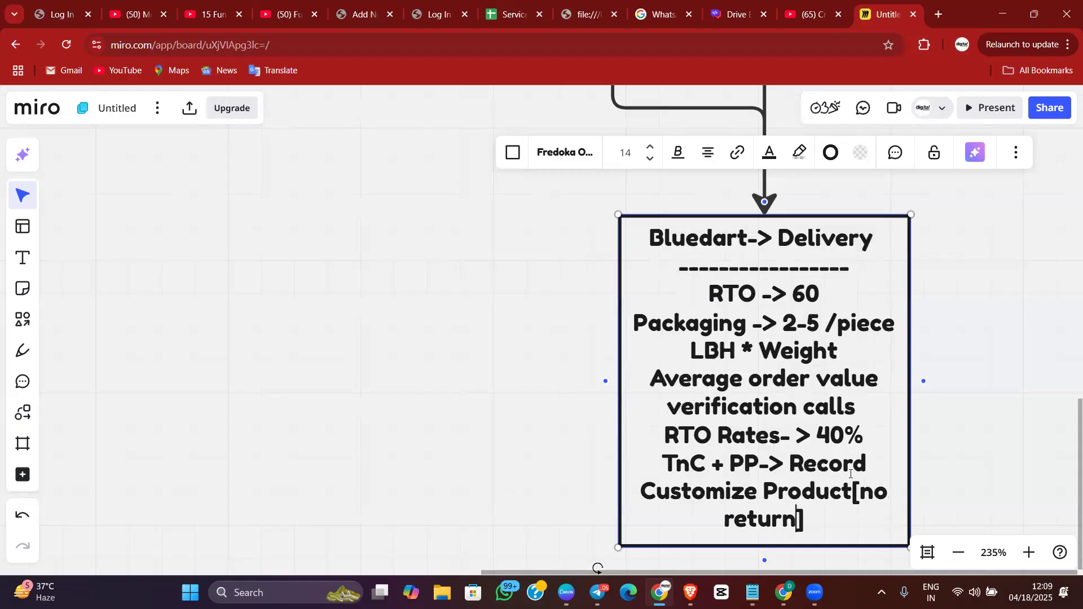
key("Right")
Switch to the other Chrome window and search Google for "bow and buckle" in a new tab
mouse_move(785, 592)
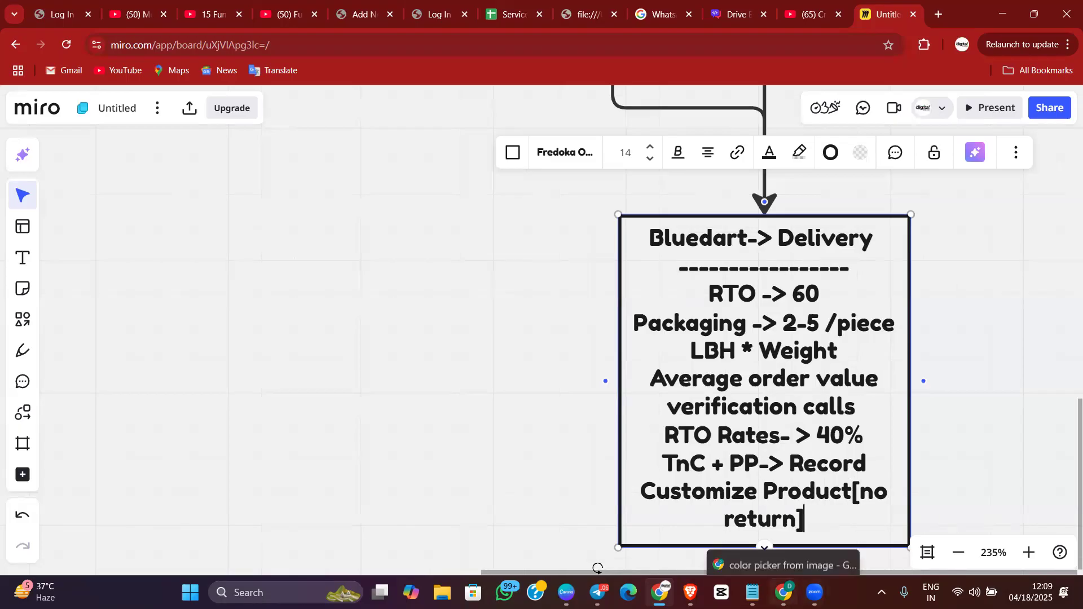
left_click(768, 529)
left_click(938, 15)
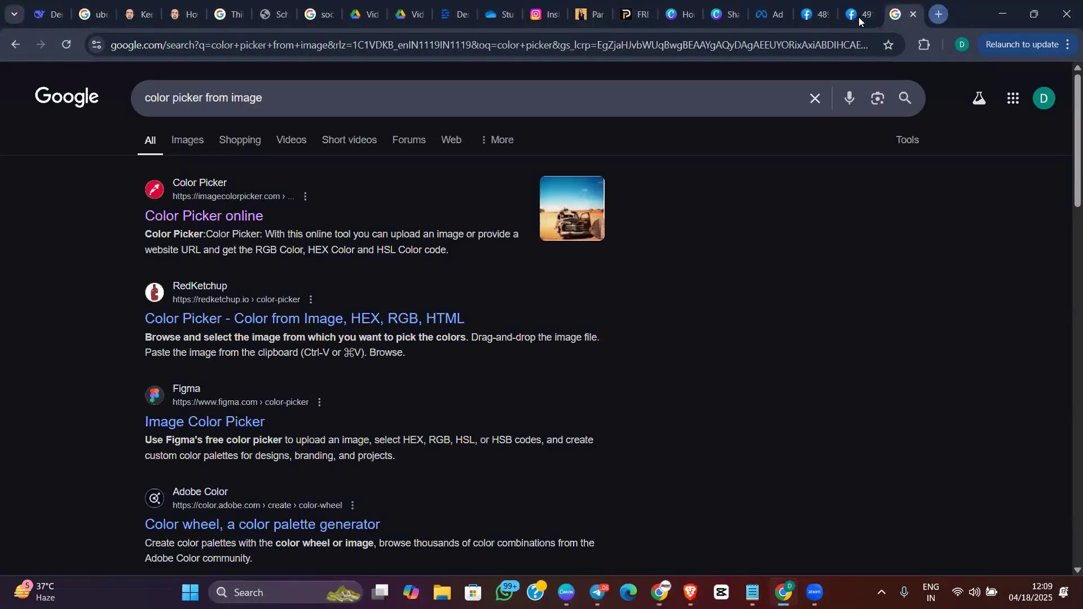
type("bow a")
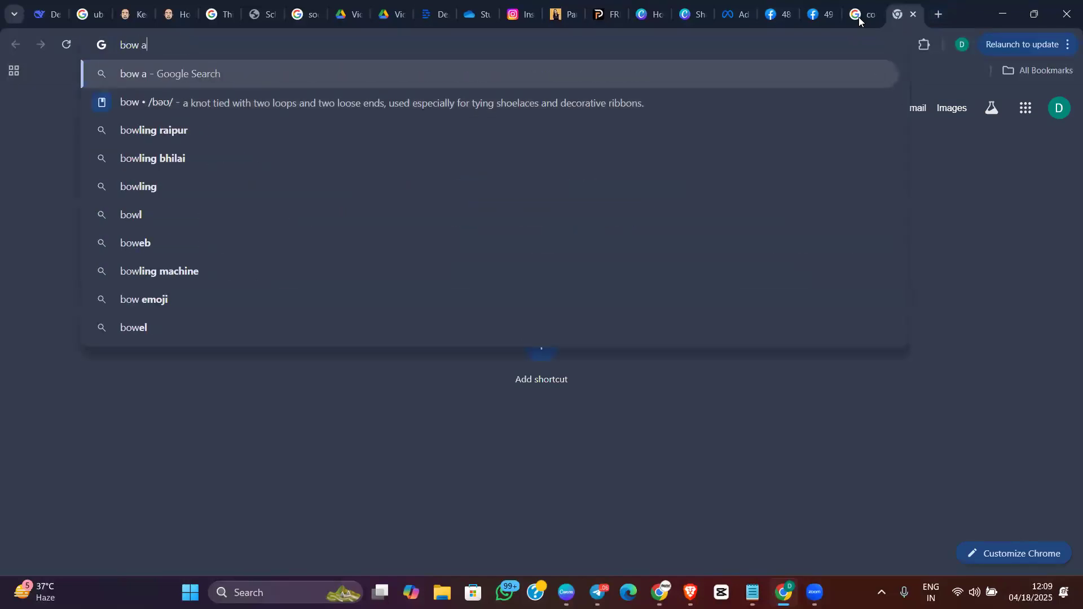
type("nd bu")
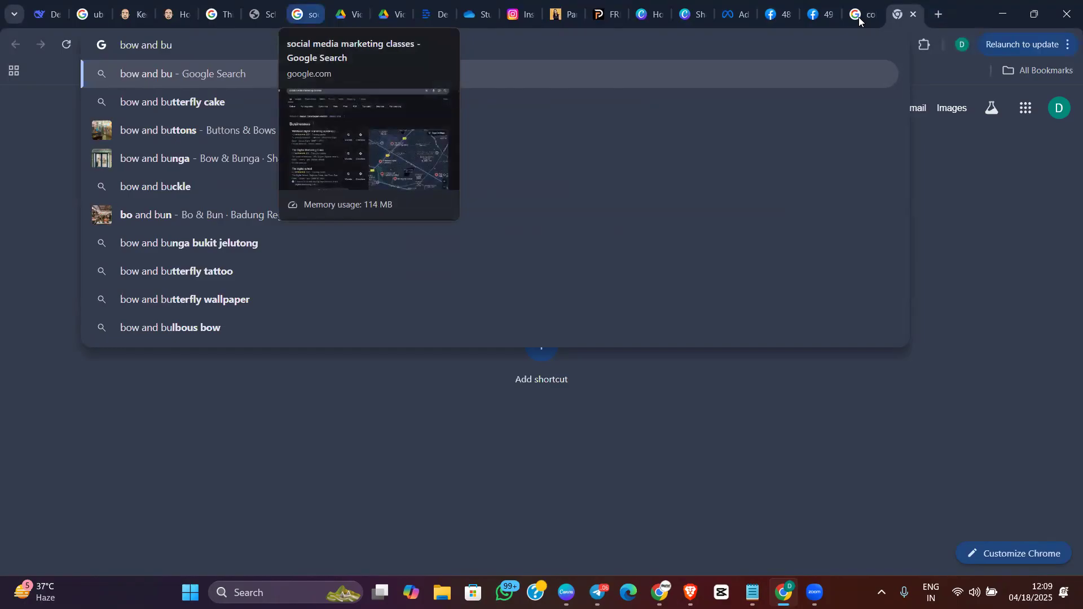
key("Down")
key("Down")
key("Down")
key("Down")
key("Return")
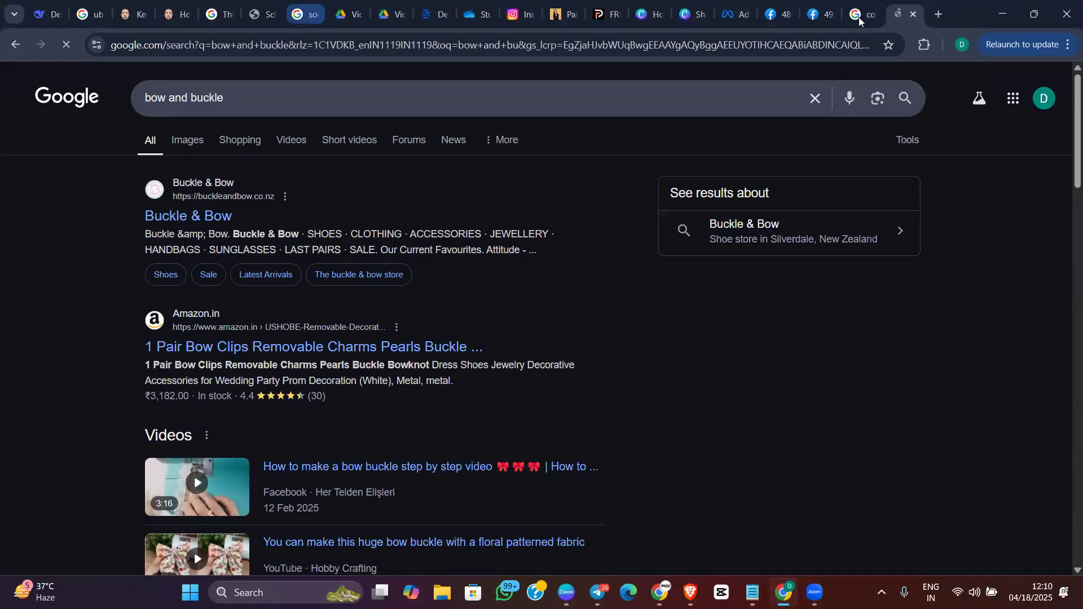
Change the Google search to "bow and bucket" and run it
left_click(236, 100)
double_click(205, 98)
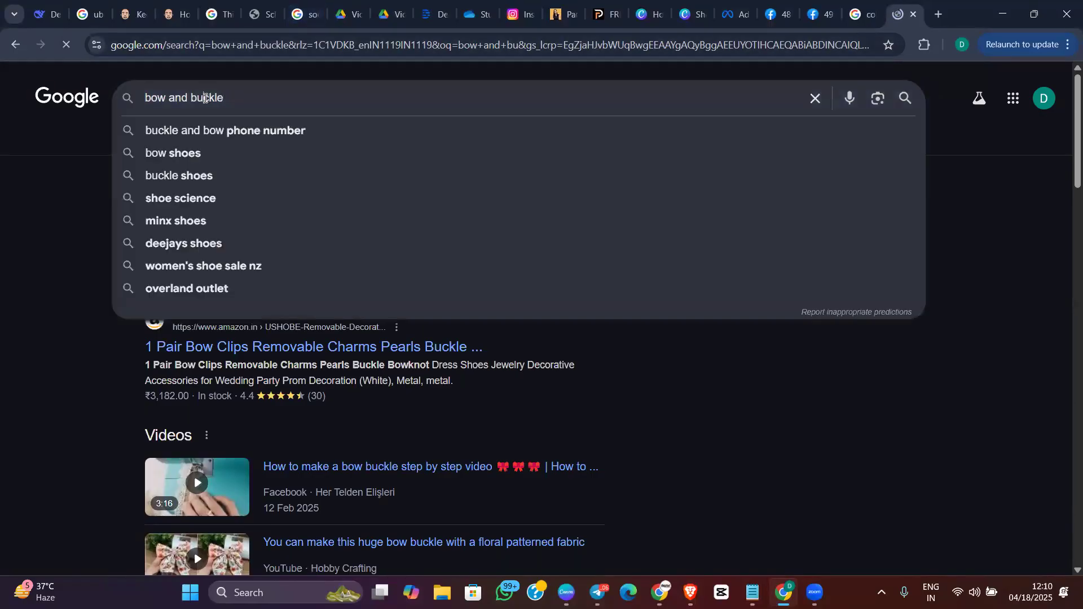
type("bucket")
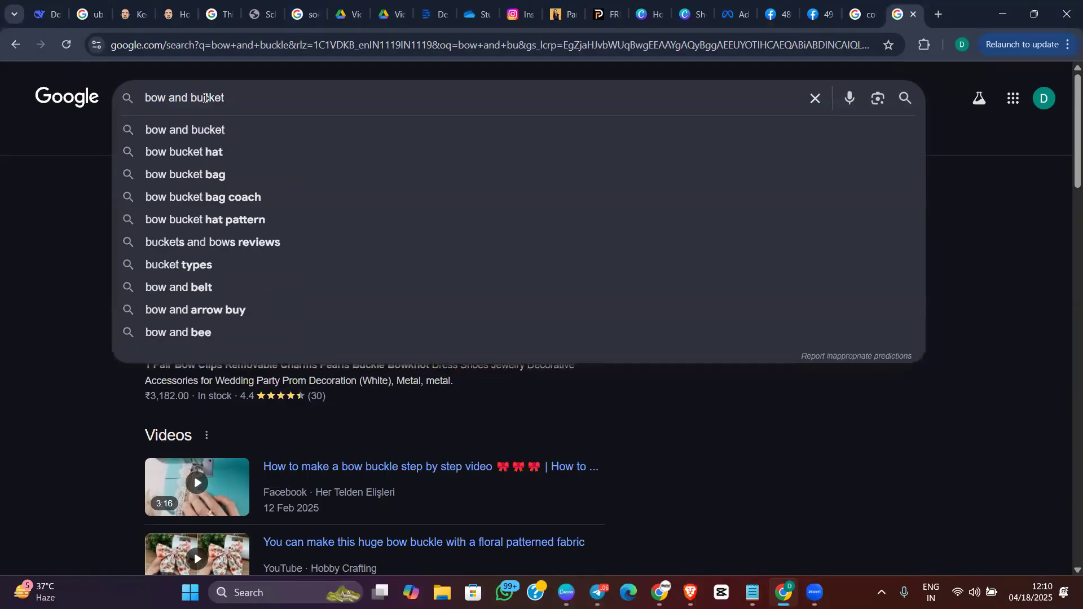
key("Return")
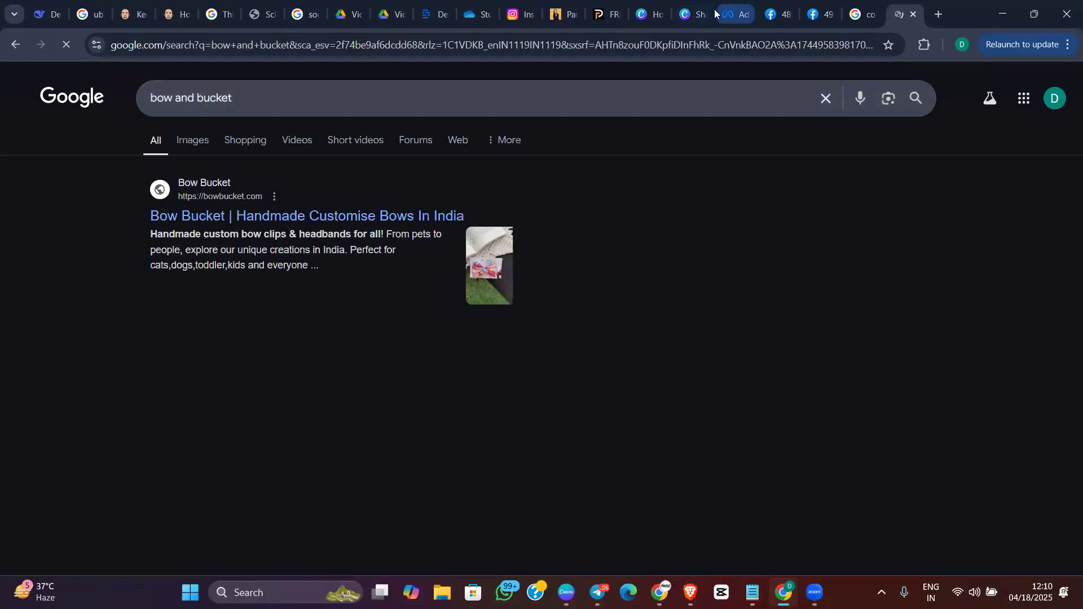
Open the Bow Bucket website result in a new tab and switch to that tab
right_click(337, 220)
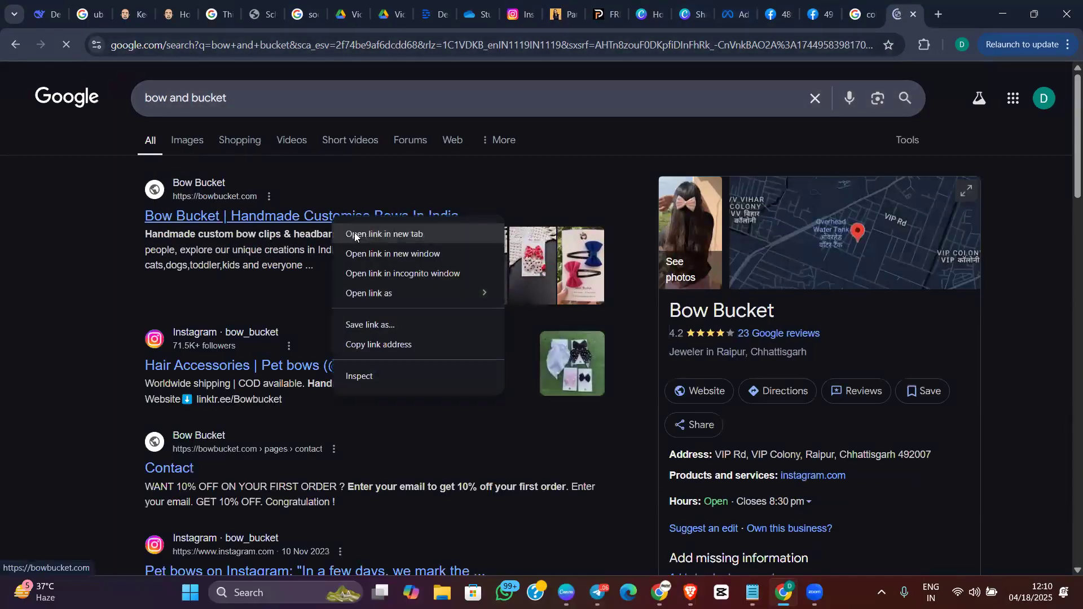
left_click(361, 232)
left_click(895, 15)
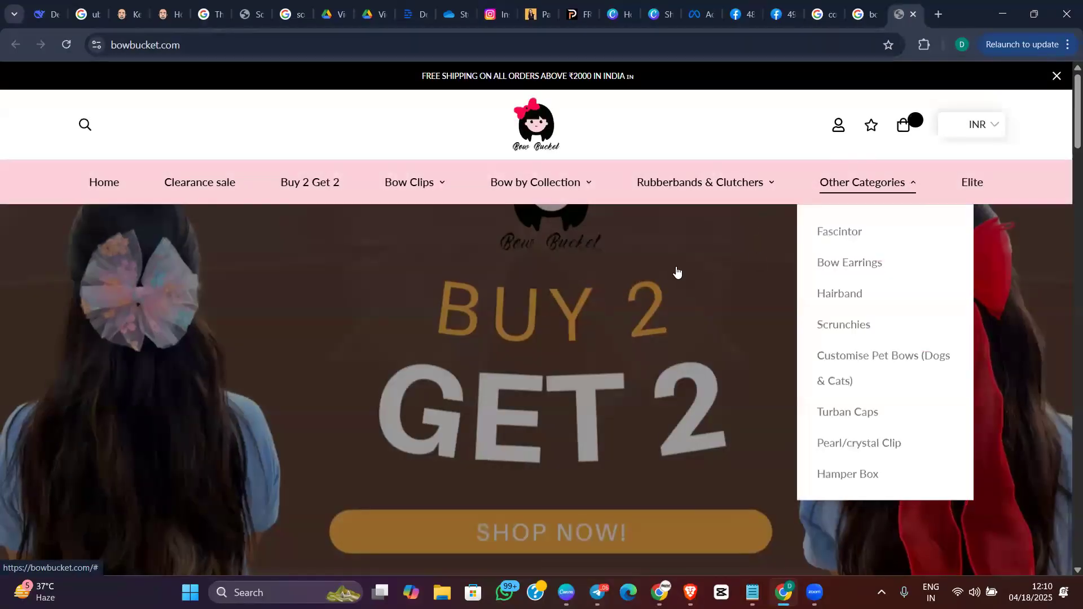
Look through the Bow Bucket homepage down to the footer policies and contact links, dismissing the discount popup
scroll(510, 347, "down", 5)
scroll(510, 350, "down", 3)
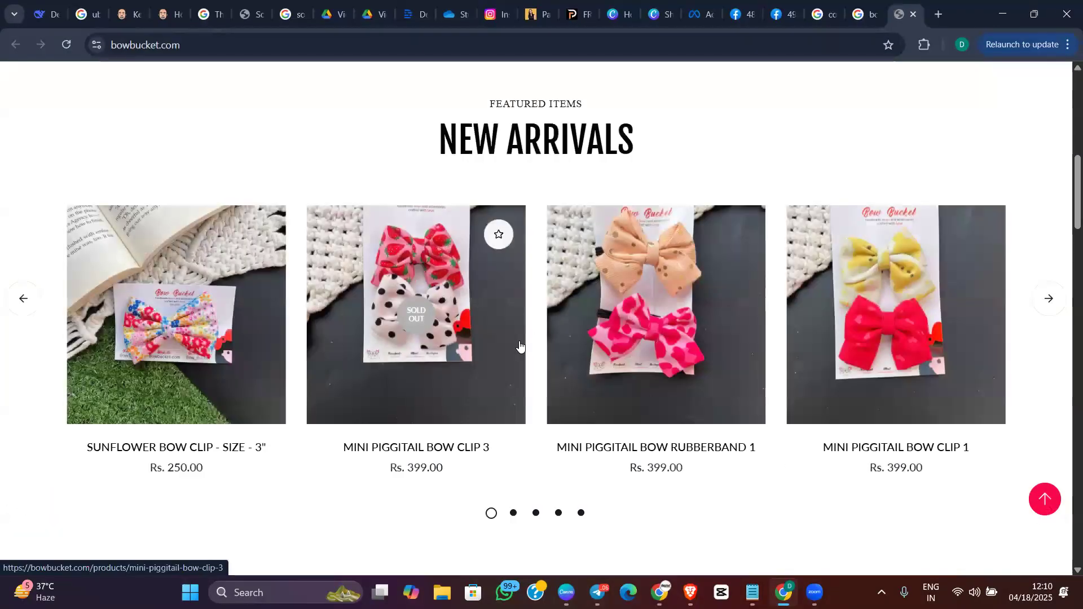
scroll(516, 344, "down", 2)
scroll(520, 341, "down", 3)
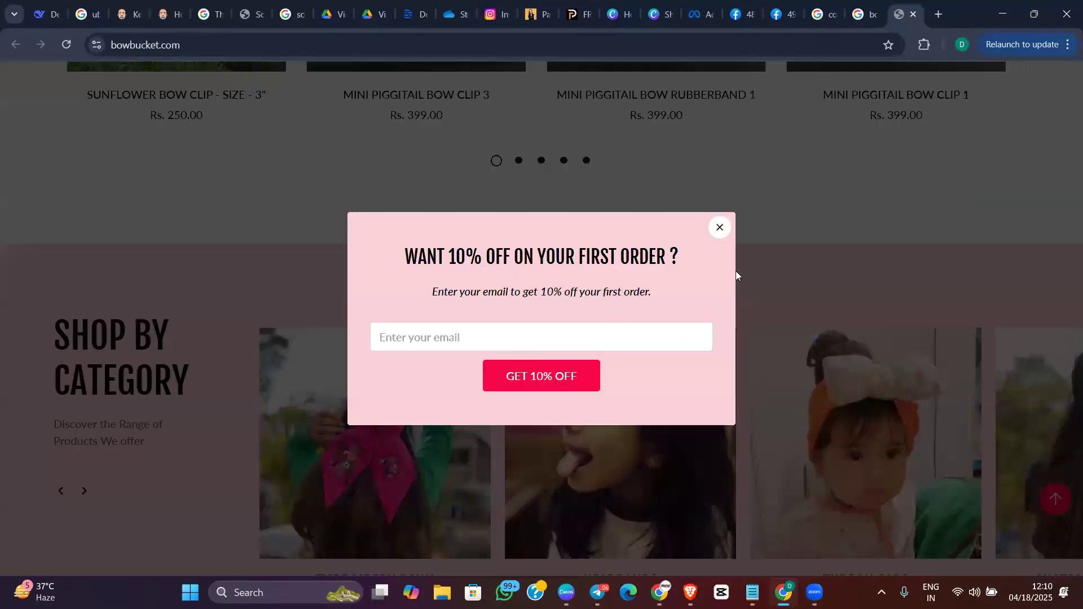
left_click(720, 227)
scroll(721, 298, "down", 4)
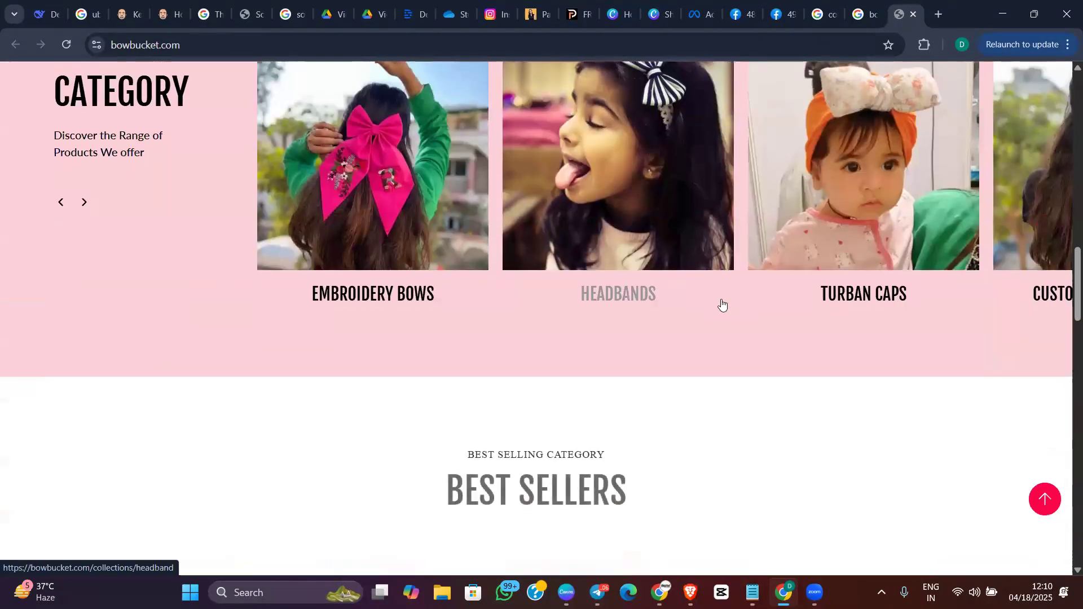
scroll(722, 304, "down", 2)
scroll(722, 305, "down", 12)
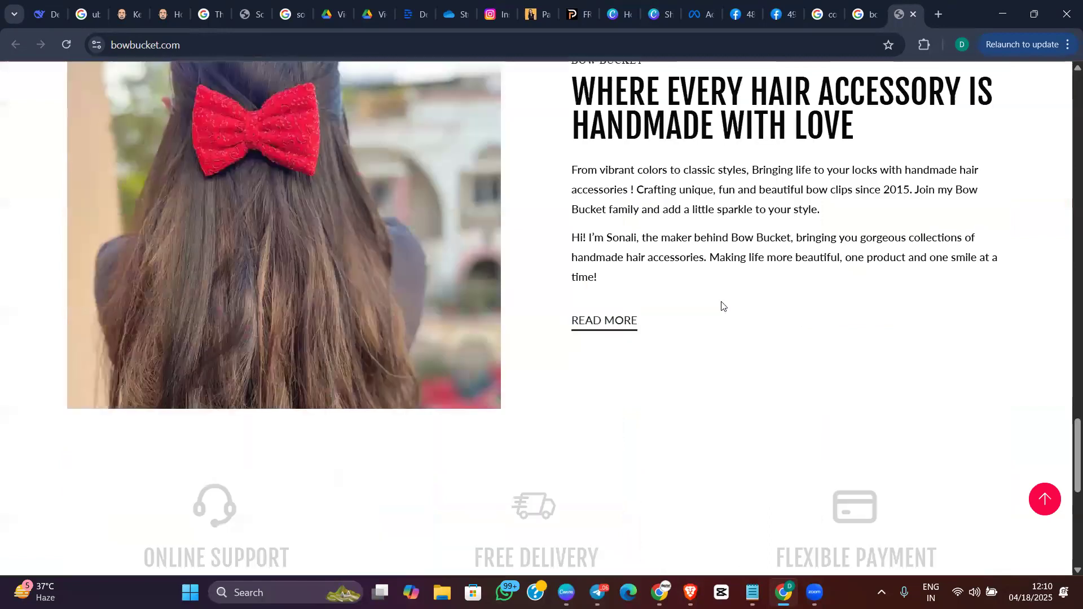
scroll(722, 305, "down", 8)
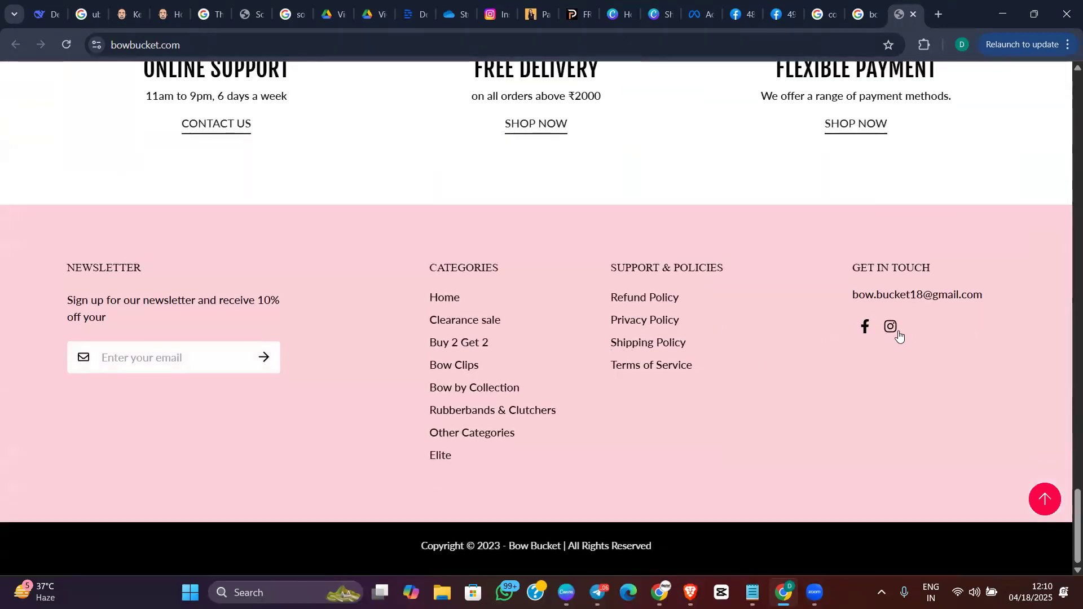
Open Bow Bucket's Instagram profile from the website footer and highlight the CEO's handle in the bio
left_click(891, 326)
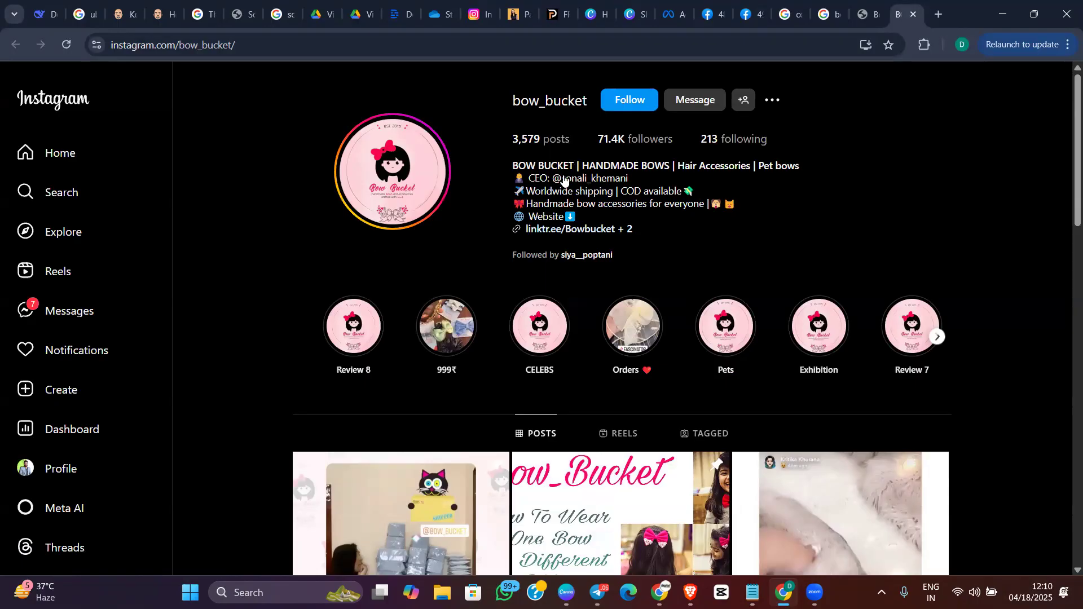
left_click_drag(566, 182, 638, 184)
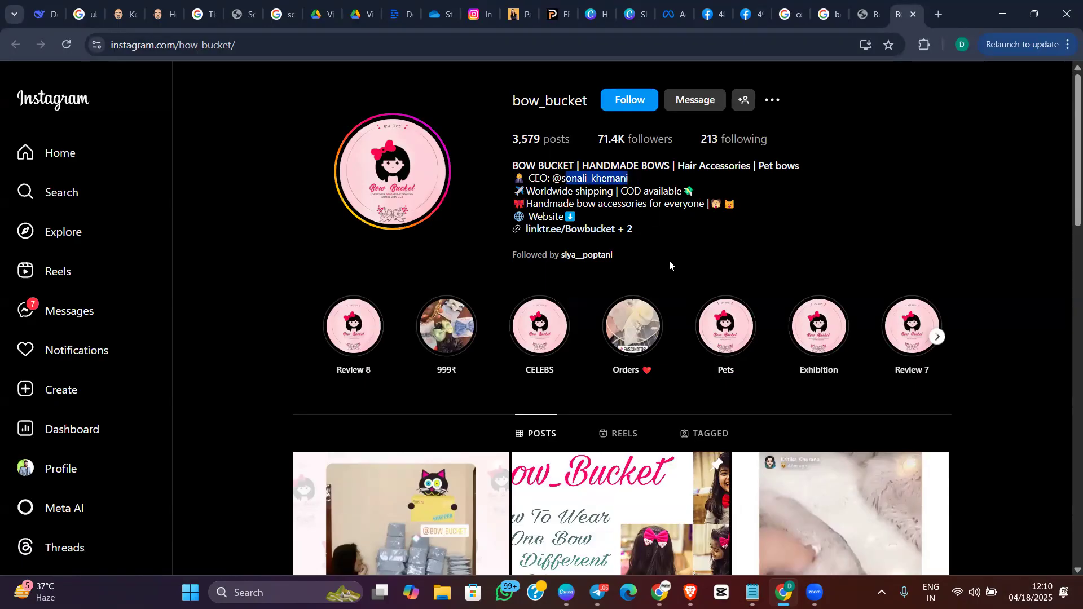
Open the pinned pet collar bow post, play its video with sound, and close the post
scroll(669, 260, "down", 6)
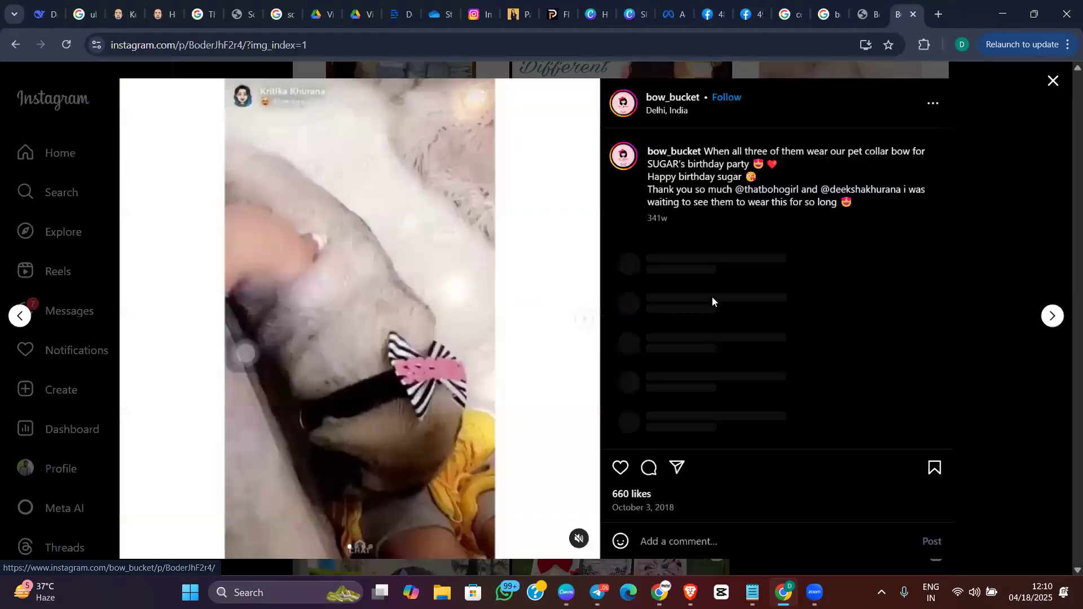
left_click(858, 360)
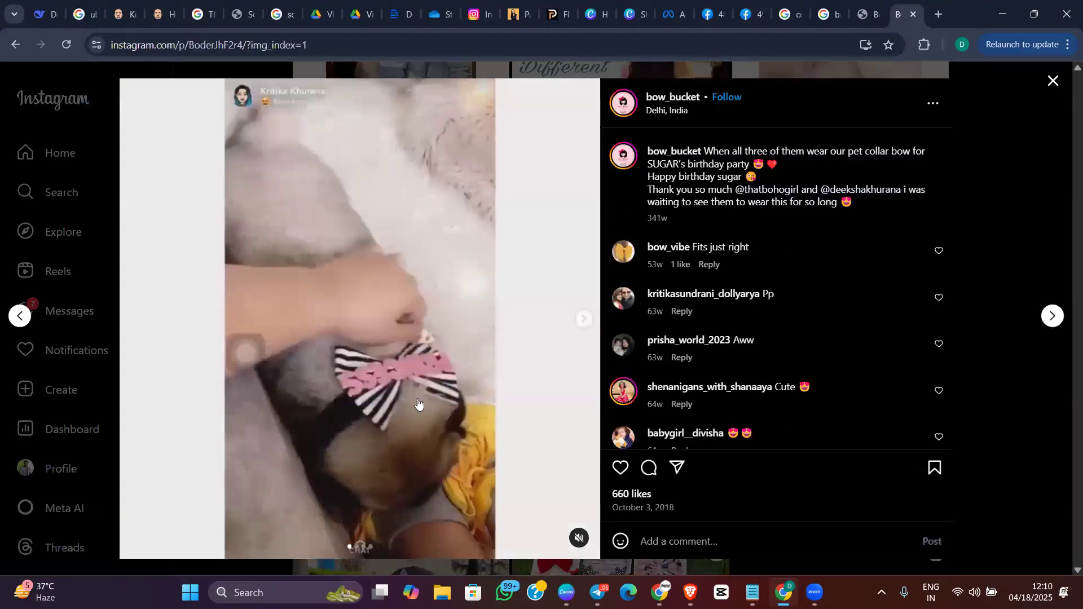
left_click(578, 537)
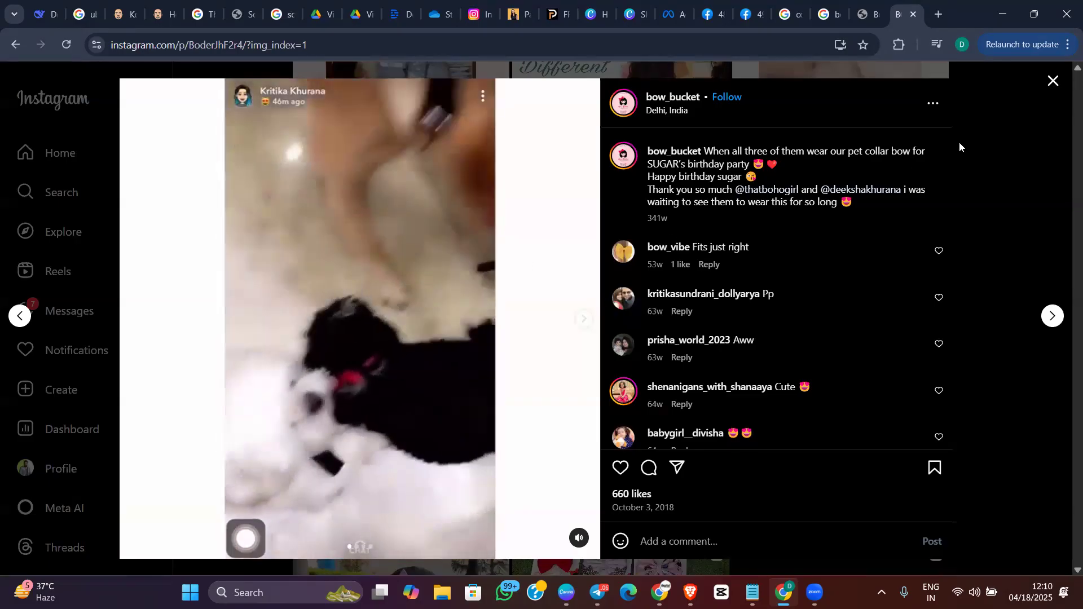
left_click(962, 169)
Browse the bow_bucket post grid to examine the customized bows and other hair accessories
scroll(547, 357, "down", 6)
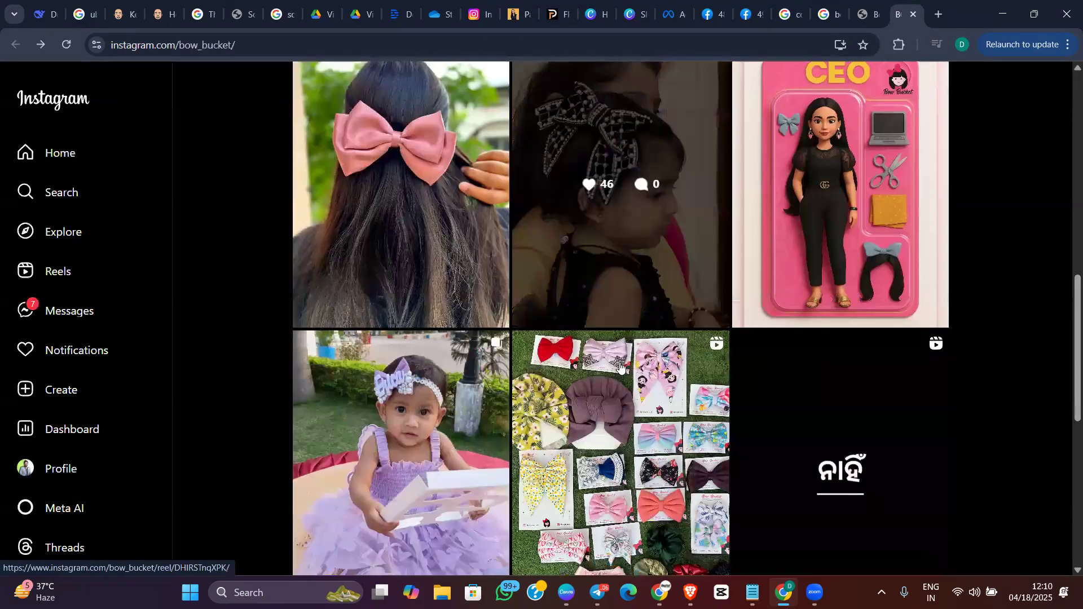
scroll(963, 327, "down", 15)
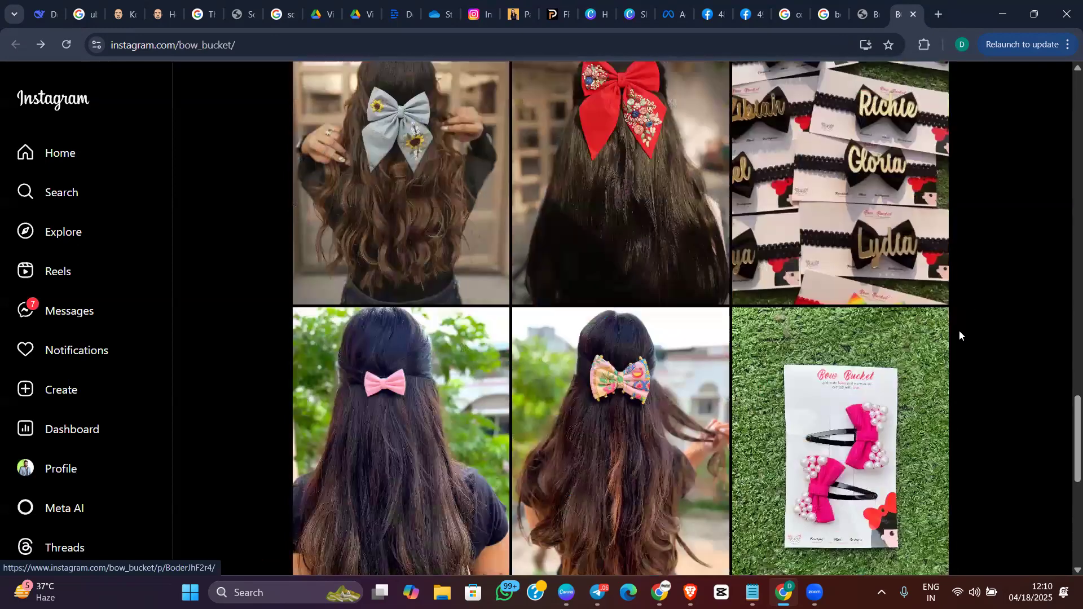
scroll(959, 332, "down", 7)
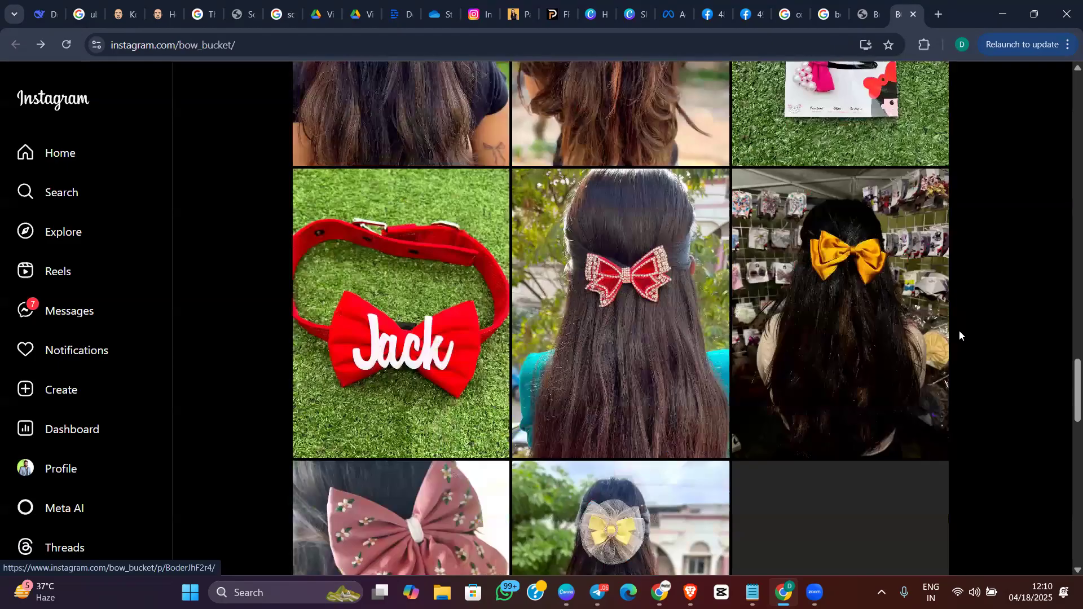
scroll(958, 331, "down", 5)
scroll(959, 331, "down", 4)
scroll(959, 329, "up", 11)
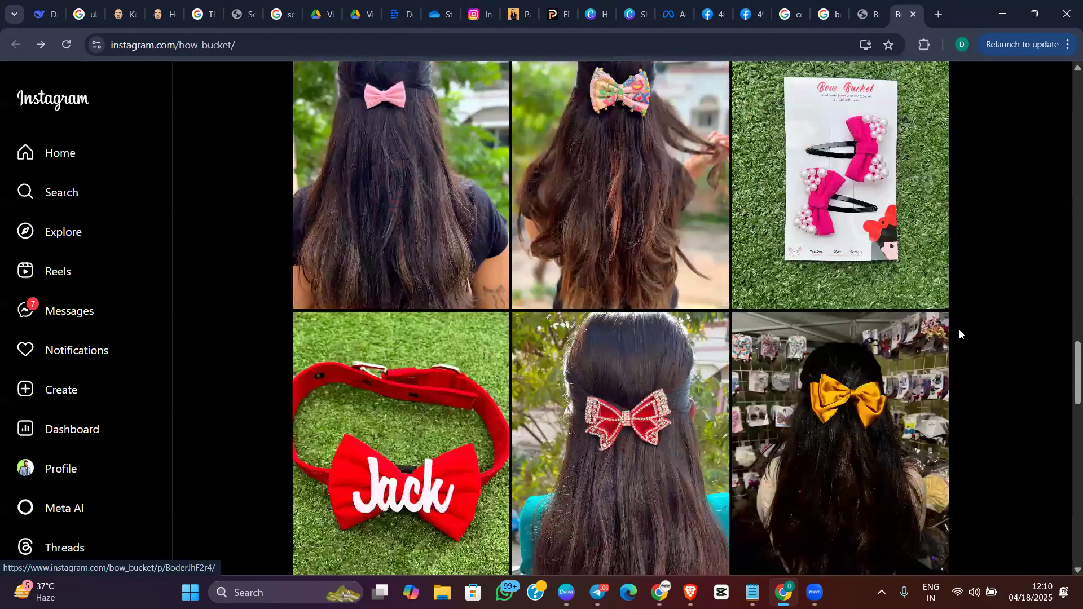
scroll(959, 334, "up", 10)
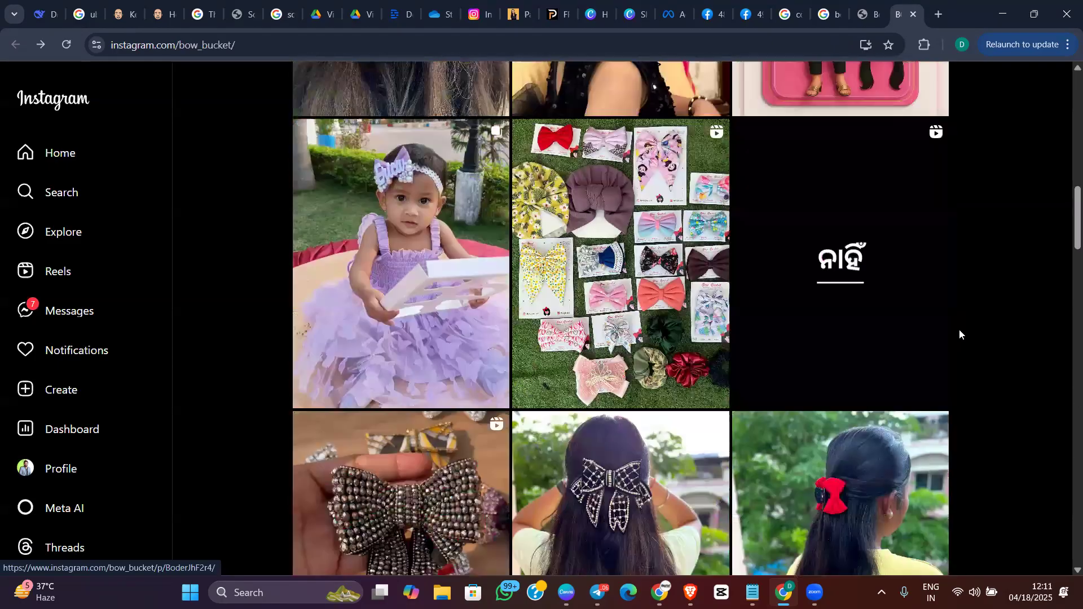
scroll(959, 329, "up", 8)
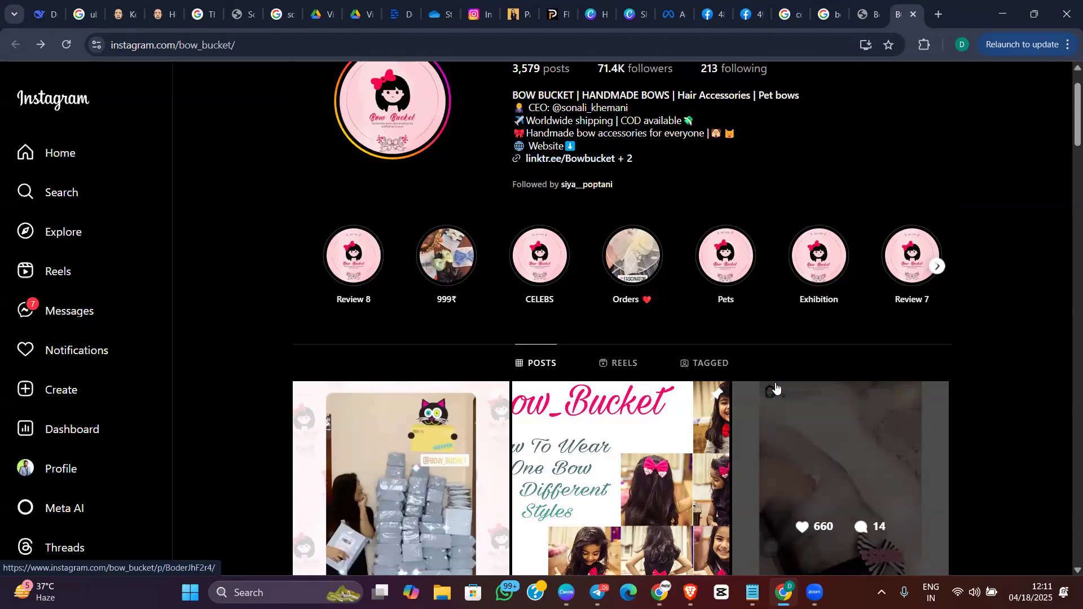
scroll(775, 388, "up", 1)
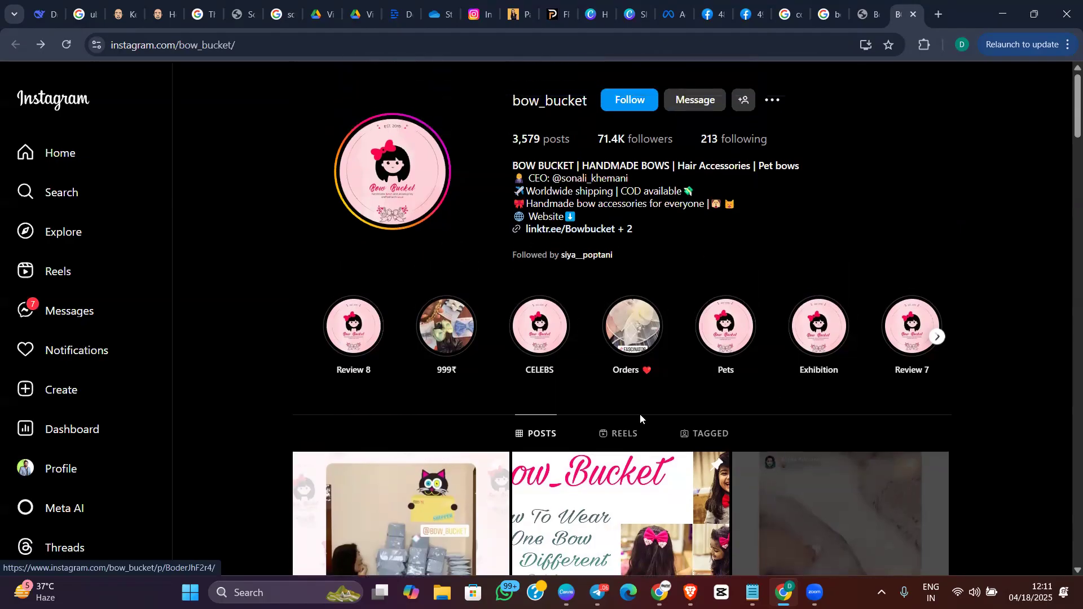
scroll(1054, 169, "down", 5)
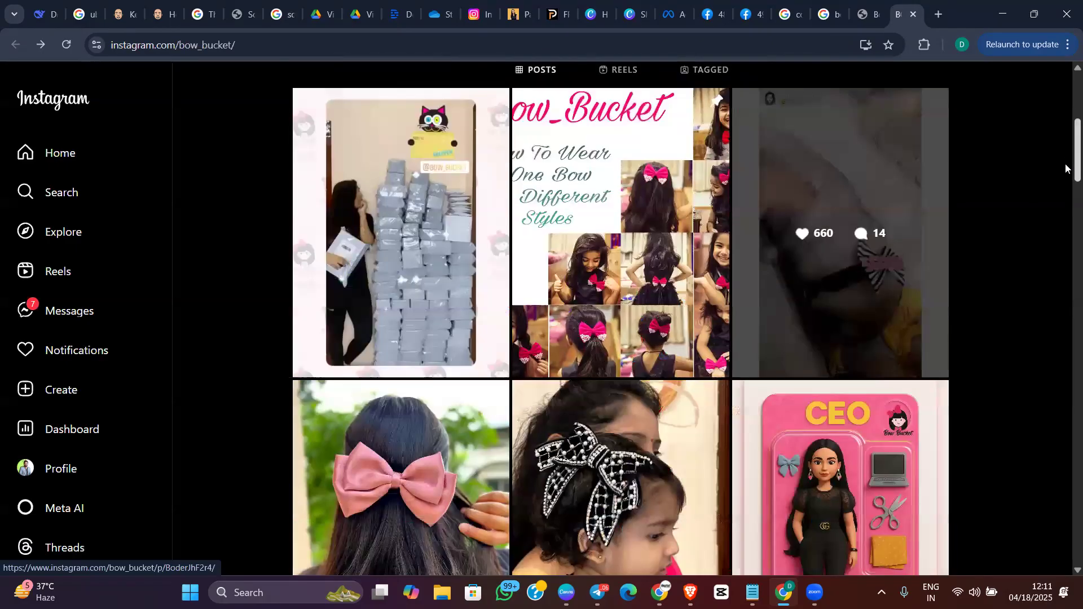
scroll(1063, 186, "down", 4)
scroll(1057, 236, "down", 8)
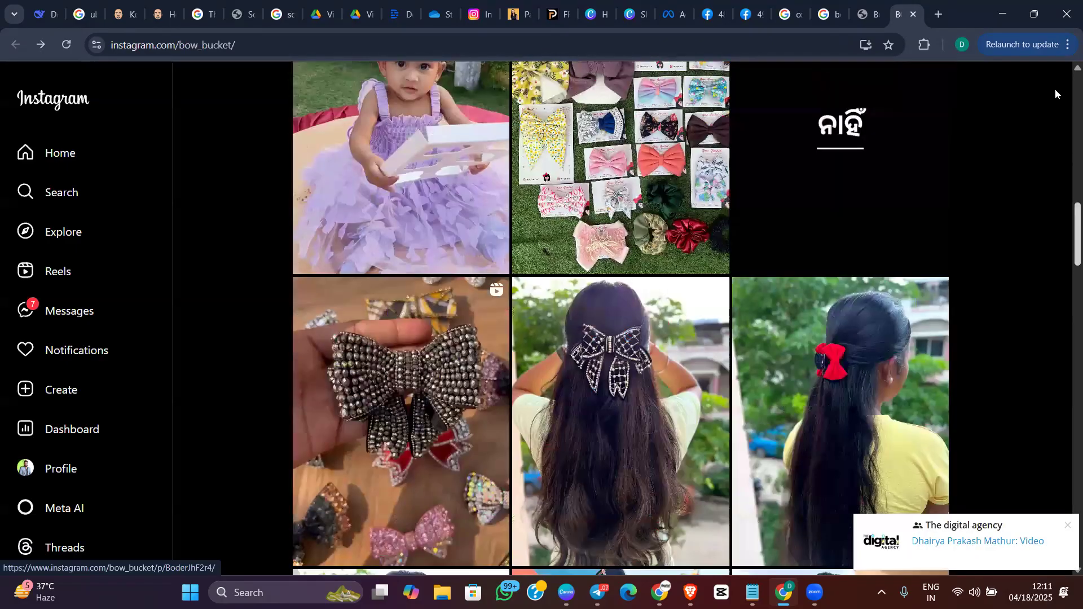
Show the bow_bucket profile's reels and look at their view counts
key("Home")
left_click(614, 434)
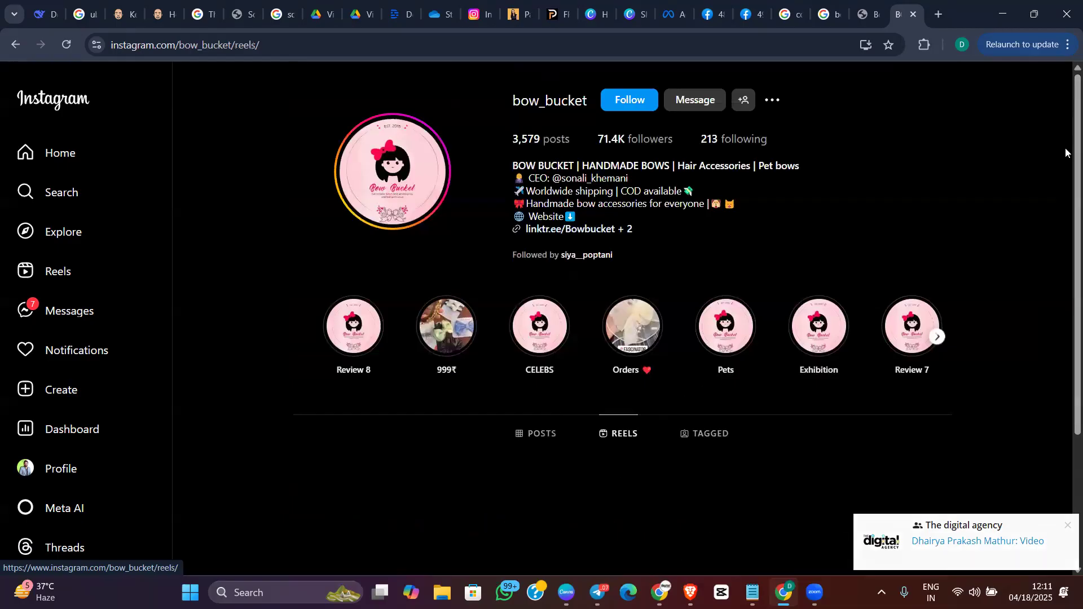
scroll(1065, 135, "down", 5)
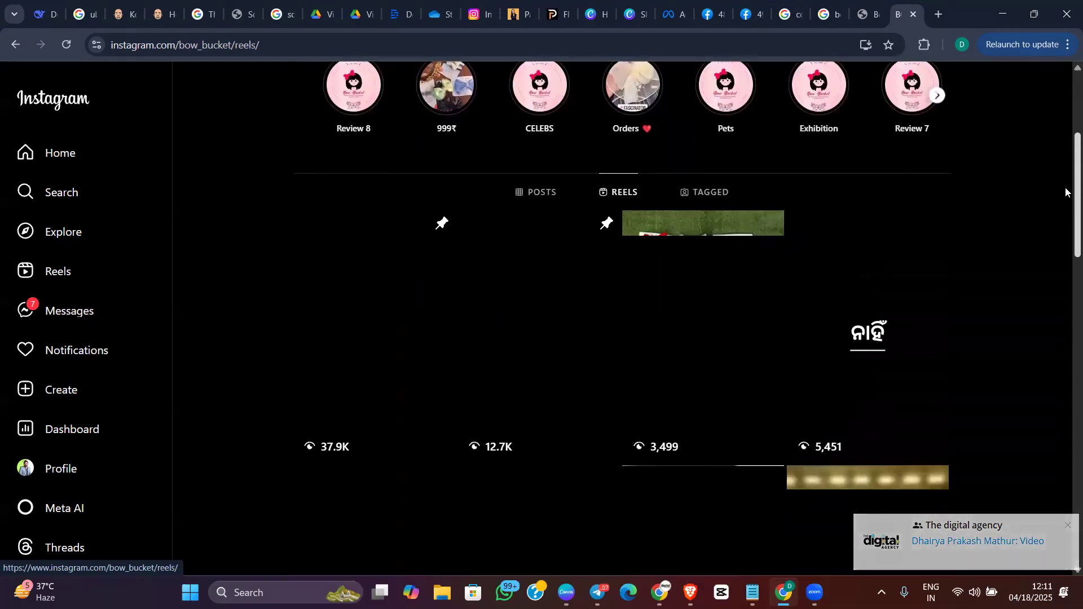
Browse the bow_bucket reels grid to examine the customized name bows, packing videos and view counts across older reels
scroll(1065, 203, "down", 1)
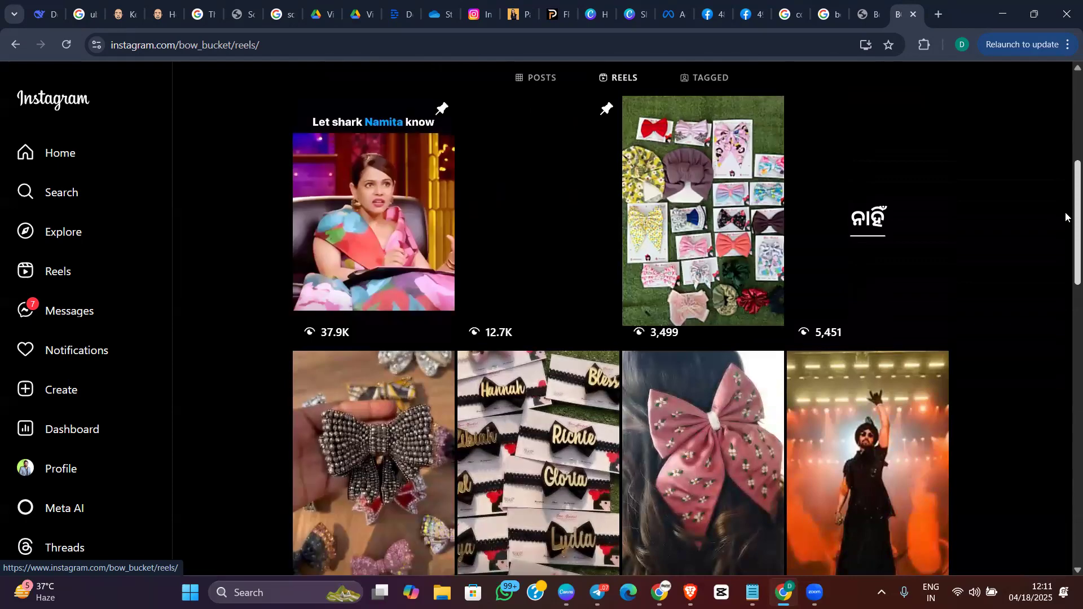
scroll(1065, 216, "down", 1)
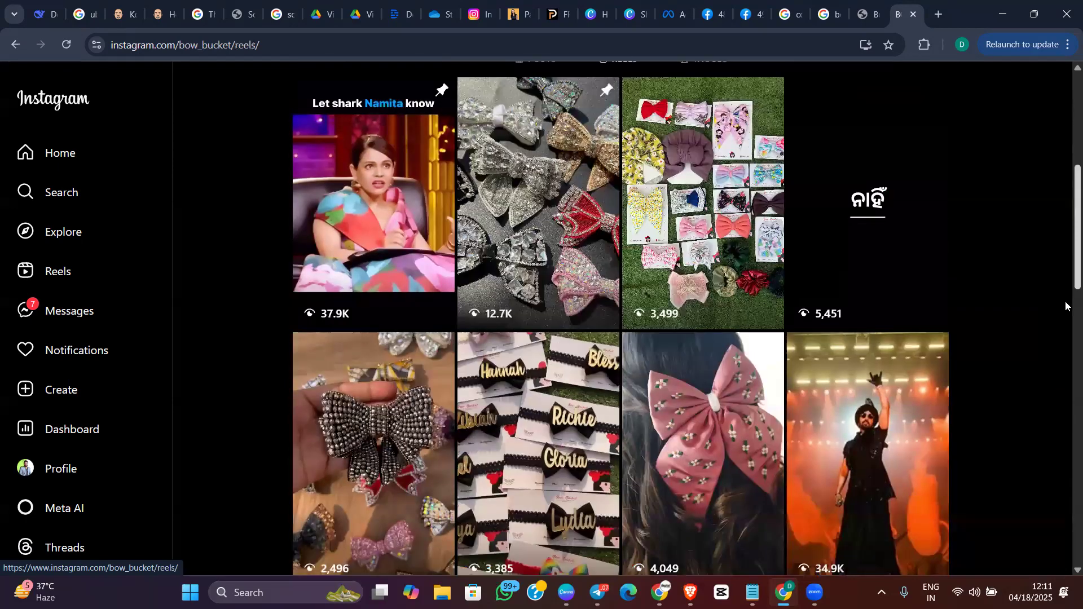
scroll(1065, 306, "down", 5)
scroll(1065, 355, "down", 10)
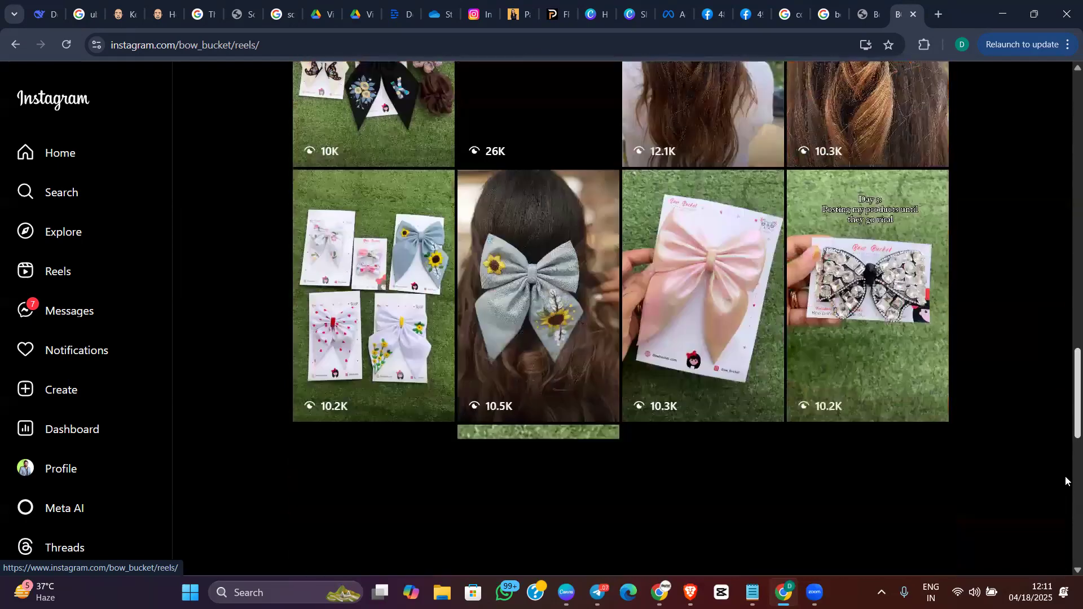
scroll(1065, 480, "down", 4)
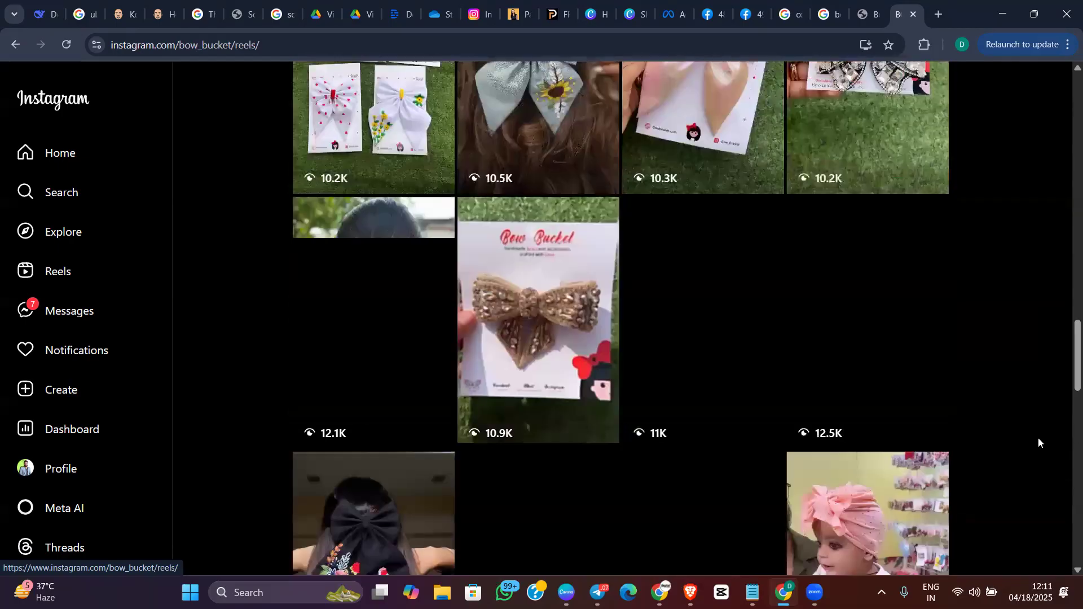
scroll(1038, 442, "down", 3)
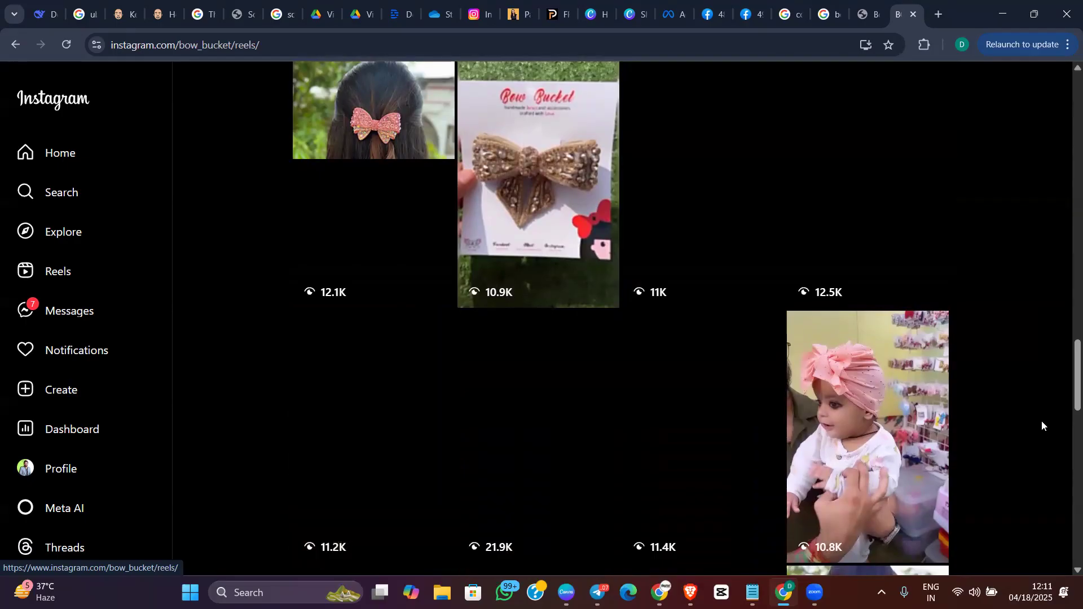
scroll(1041, 425, "down", 3)
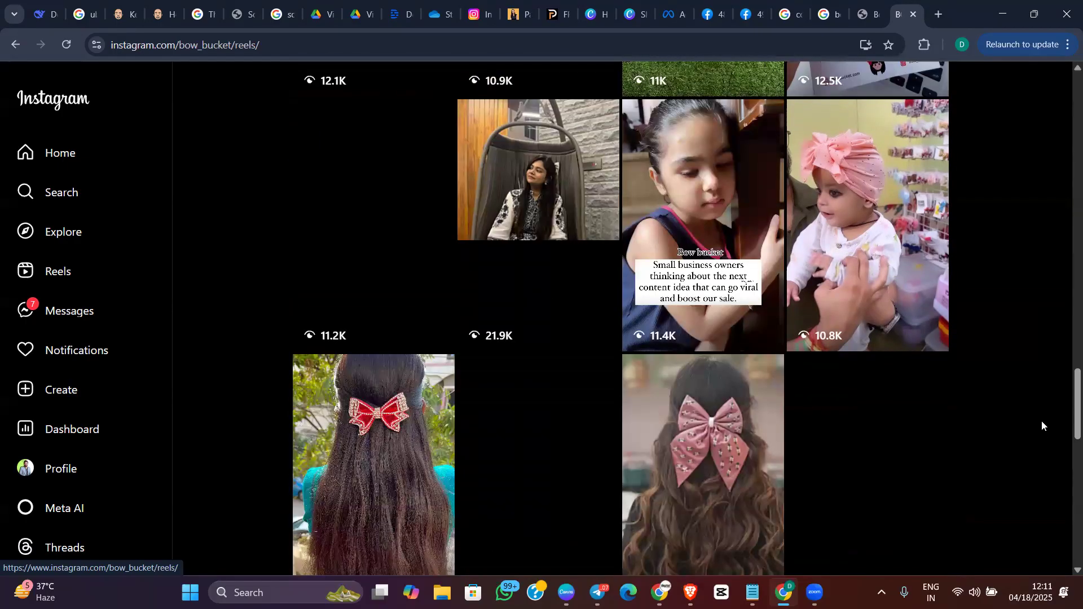
scroll(1041, 421, "down", 5)
scroll(1041, 426, "down", 3)
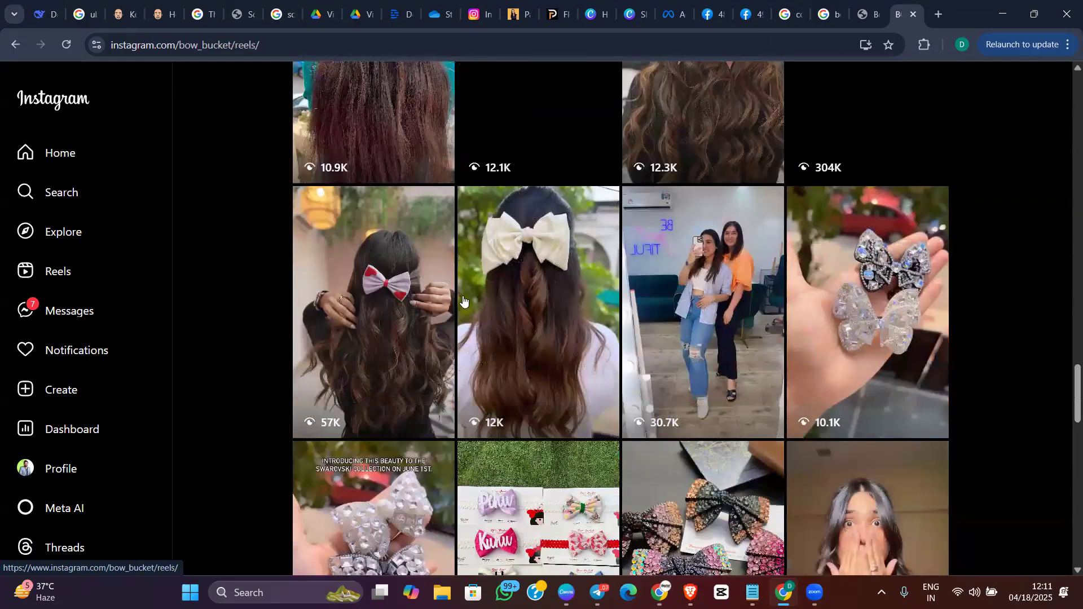
scroll(1029, 356, "down", 9)
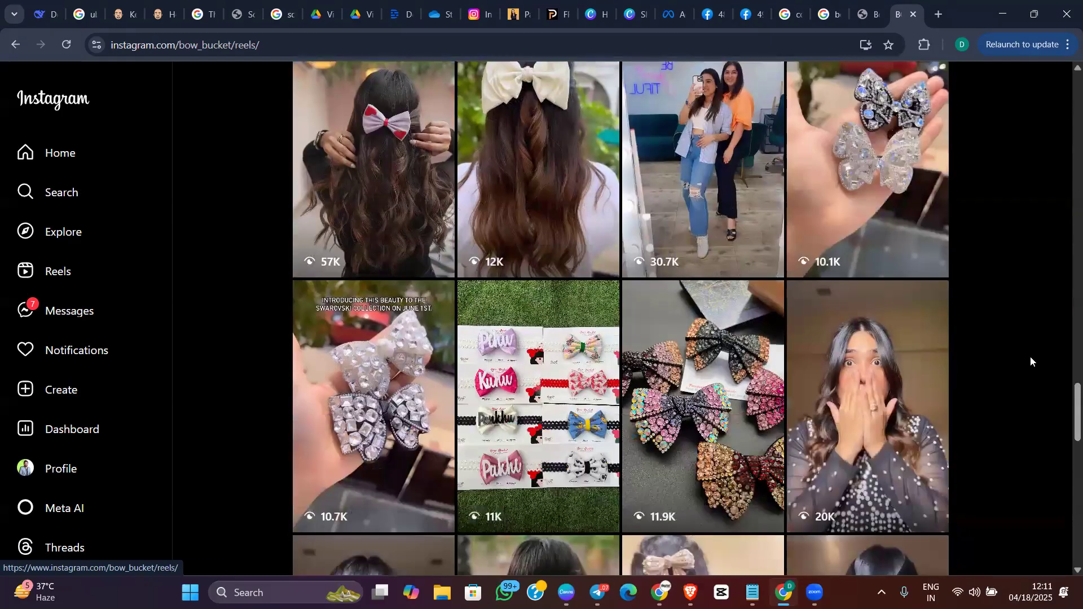
scroll(979, 368, "down", 13)
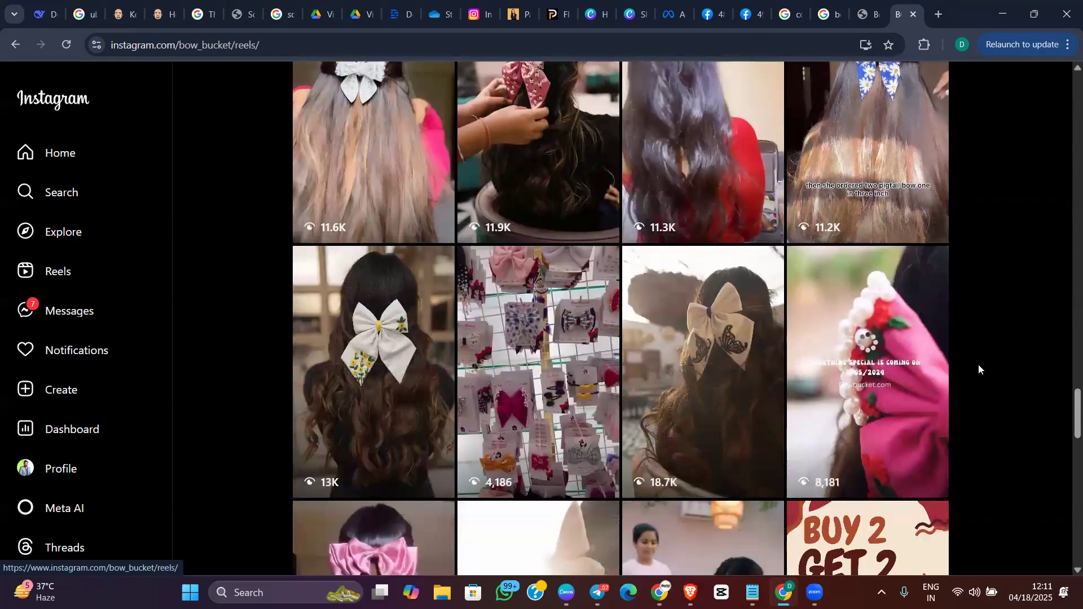
scroll(975, 367, "down", 6)
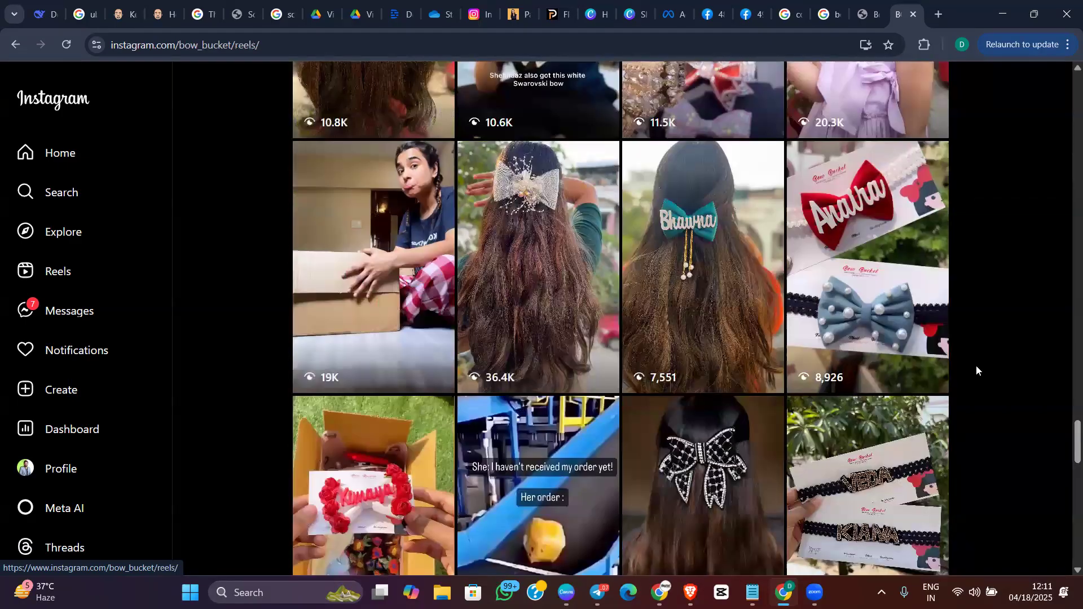
scroll(975, 366, "down", 10)
scroll(976, 370, "down", 13)
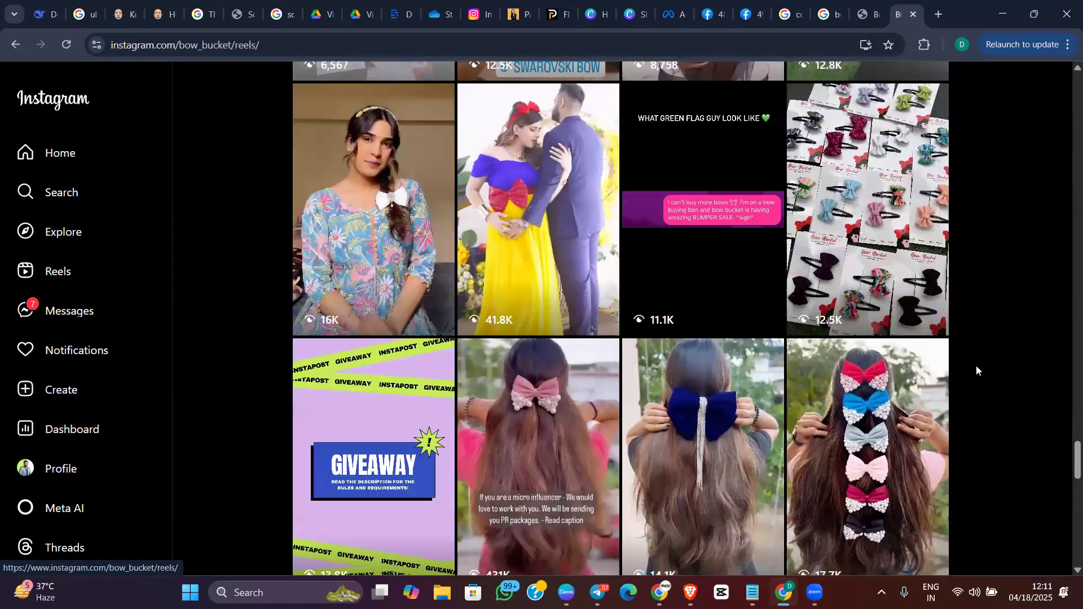
scroll(976, 370, "down", 15)
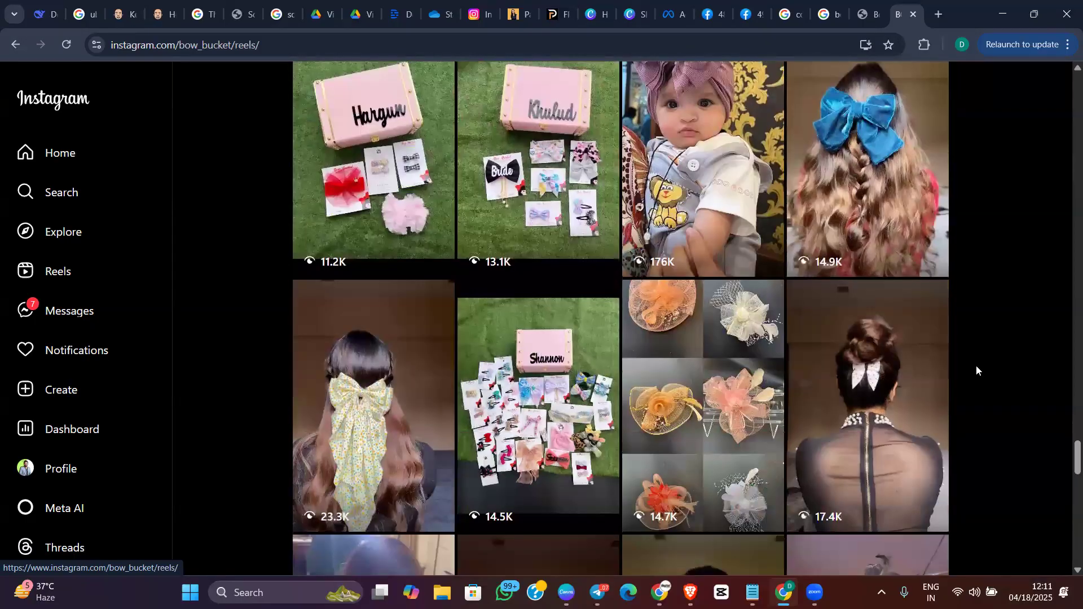
scroll(976, 370, "down", 9)
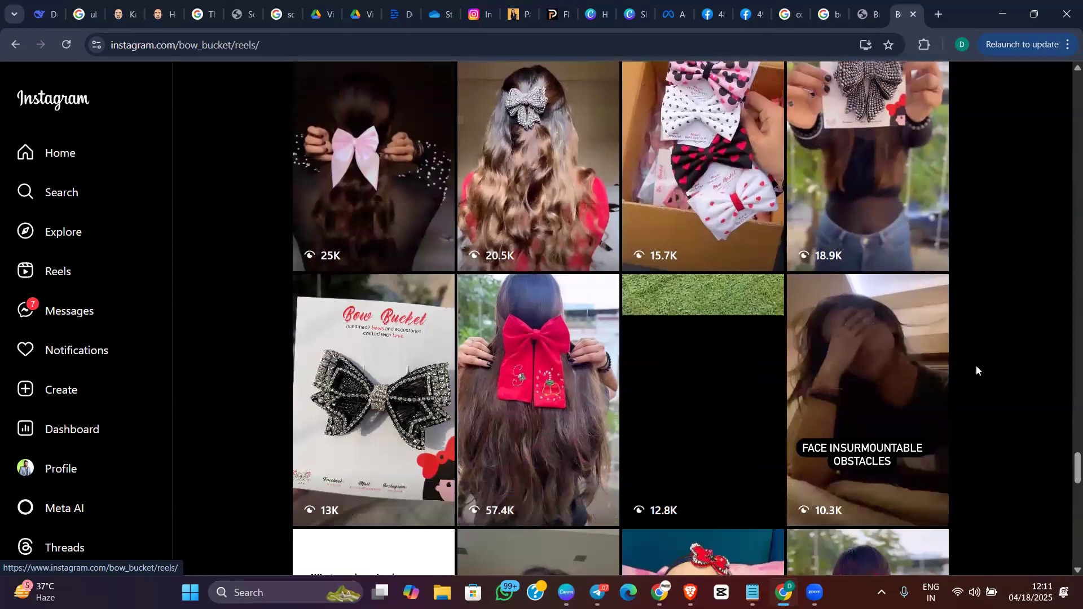
scroll(976, 370, "down", 10)
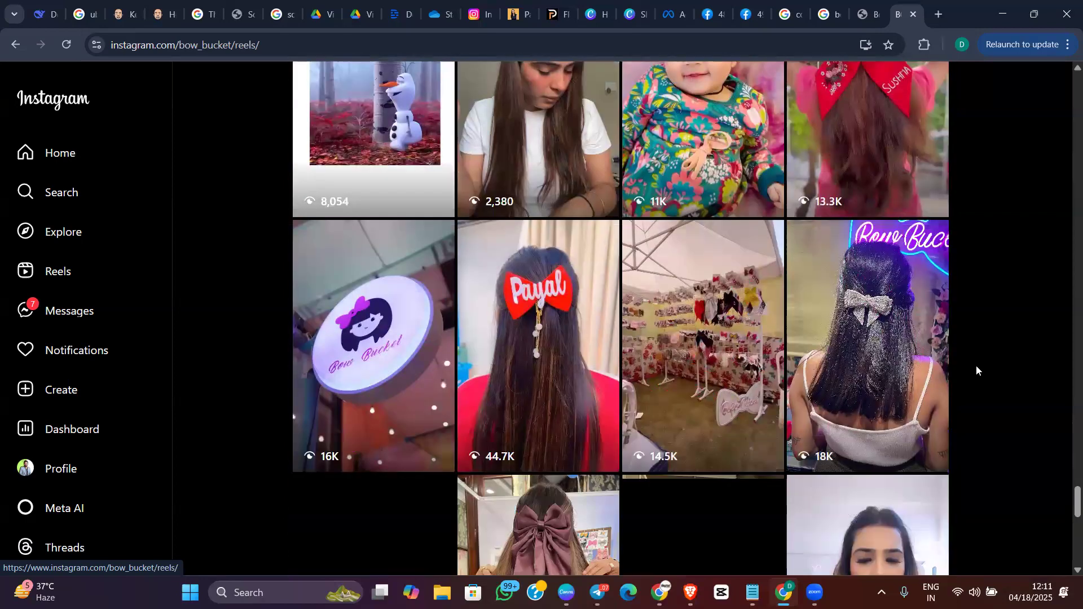
scroll(975, 365, "down", 7)
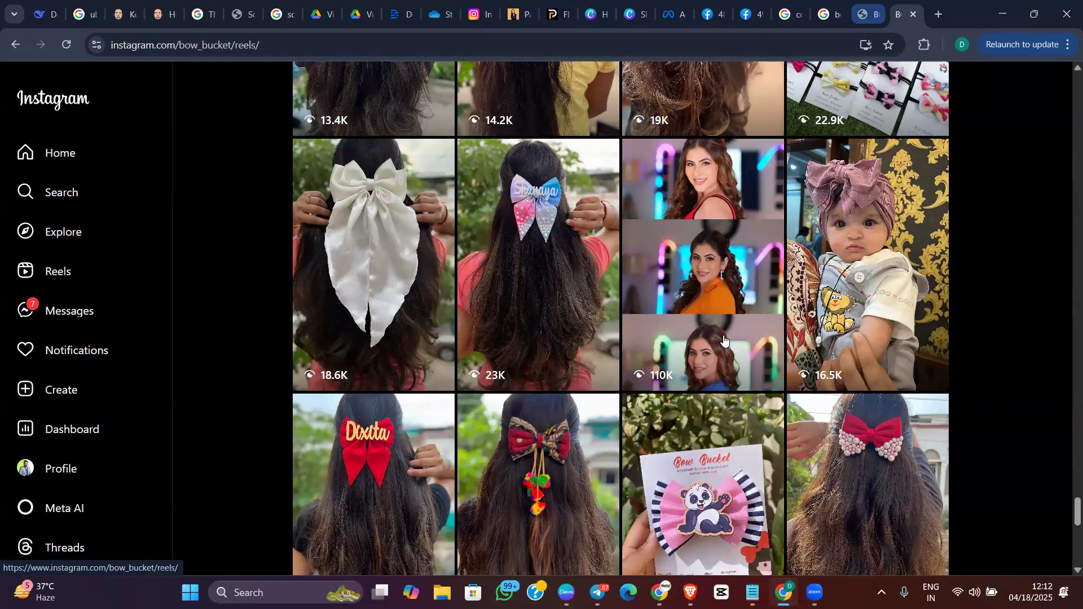
Open the collaboration reel with three stacked portraits of a woman, watch it, close it and return to the profile header
left_click(675, 305)
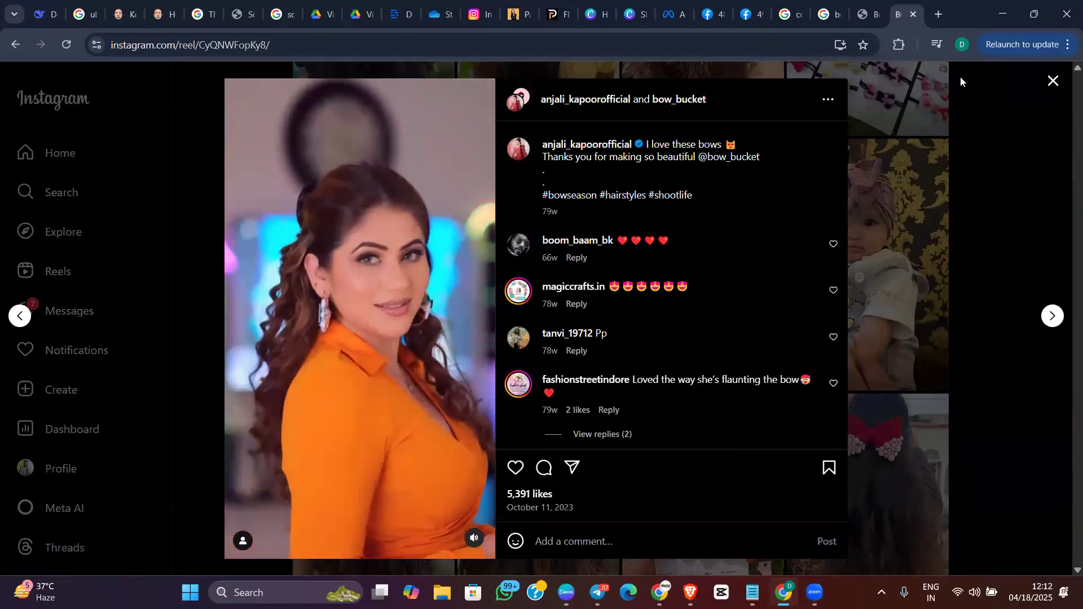
left_click(1052, 81)
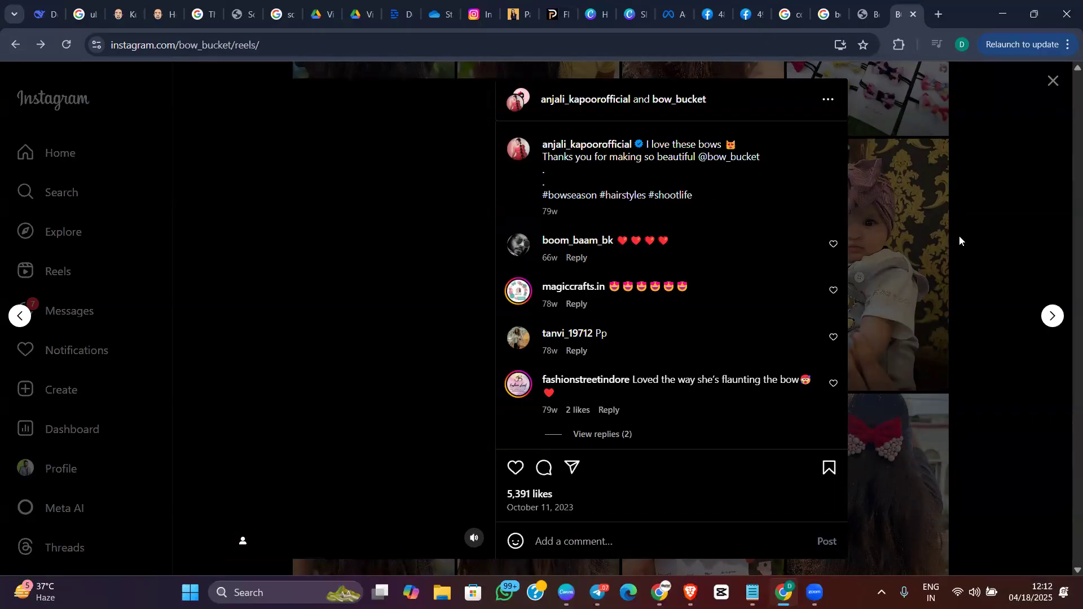
scroll(1000, 226, "up", 6)
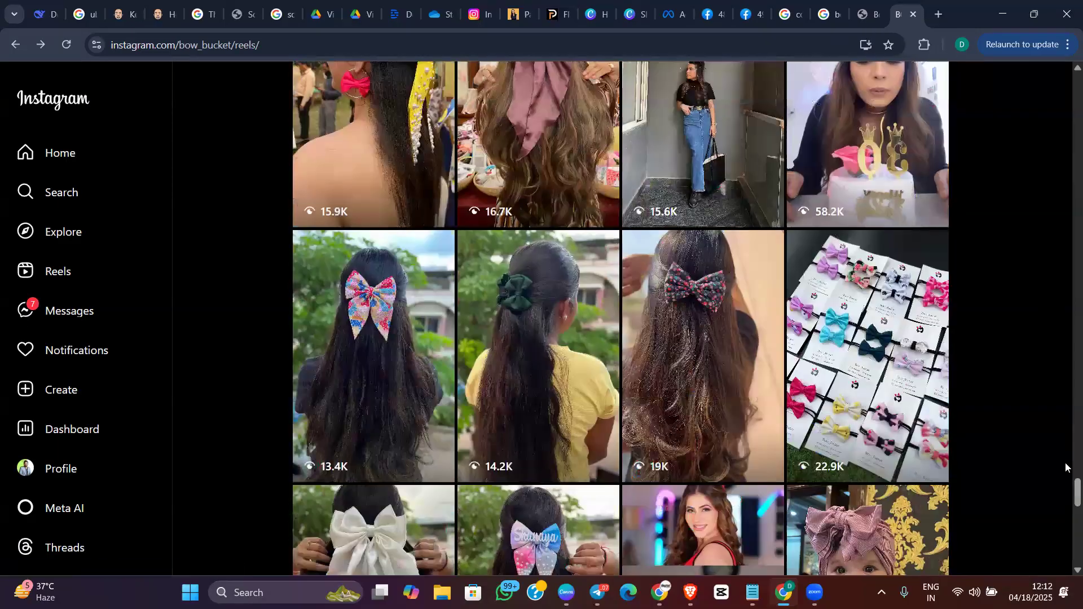
scroll(1065, 163, "up", 15)
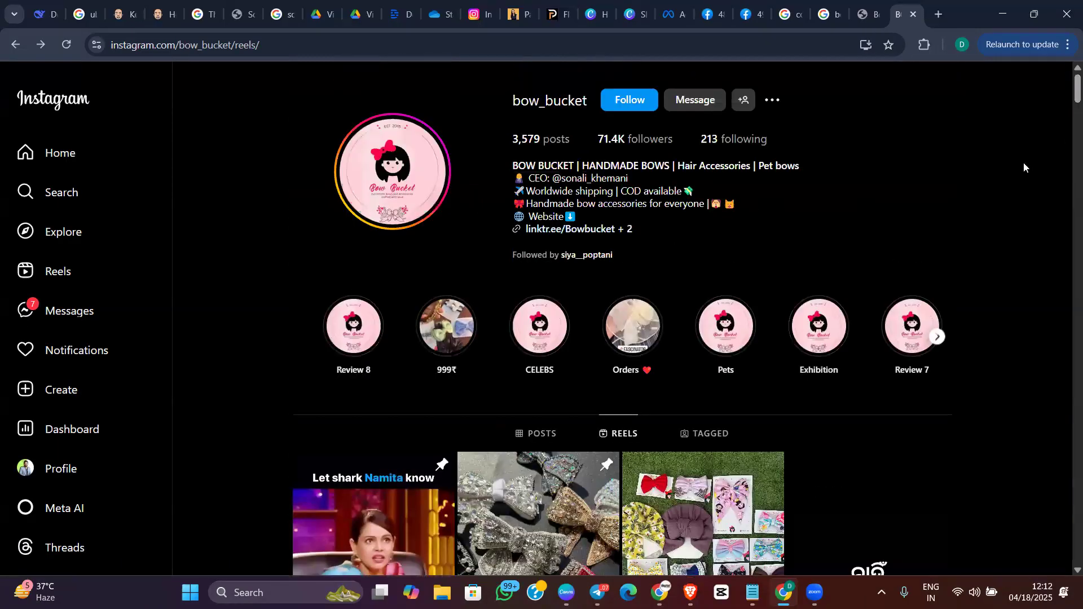
Revisit the Bow Bucket website footer and the Google results page for "bow and bucket"
left_click(868, 6)
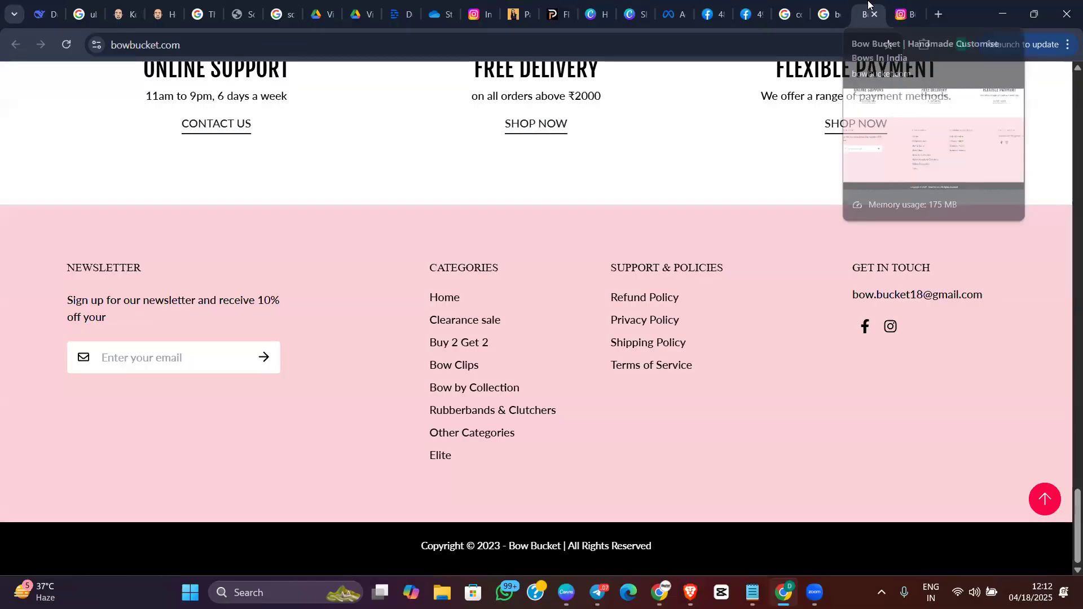
left_click(823, 4)
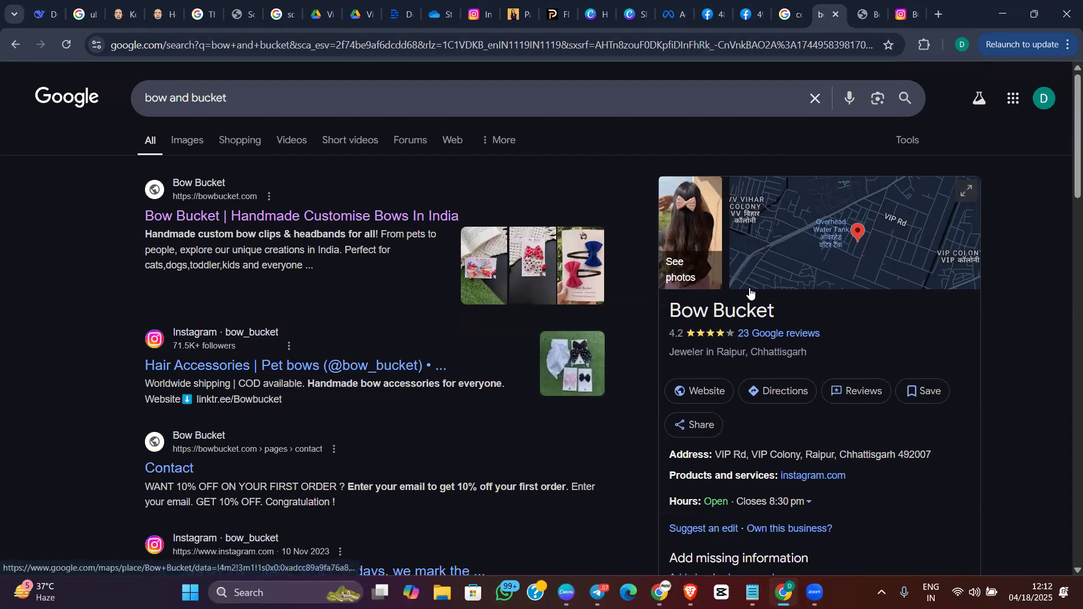
mouse_move(689, 592)
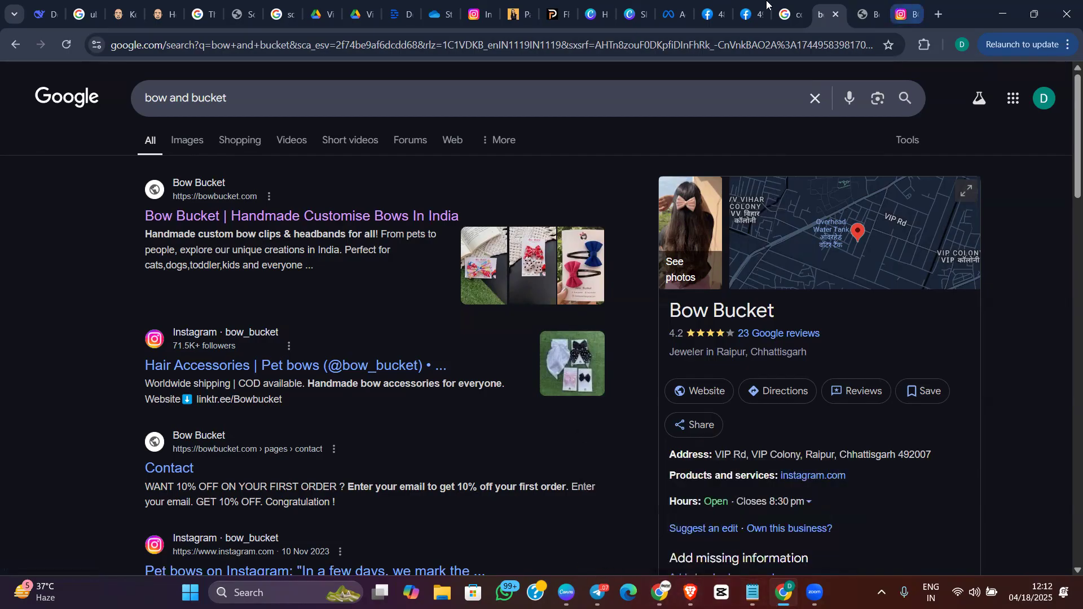
mouse_move(864, 6)
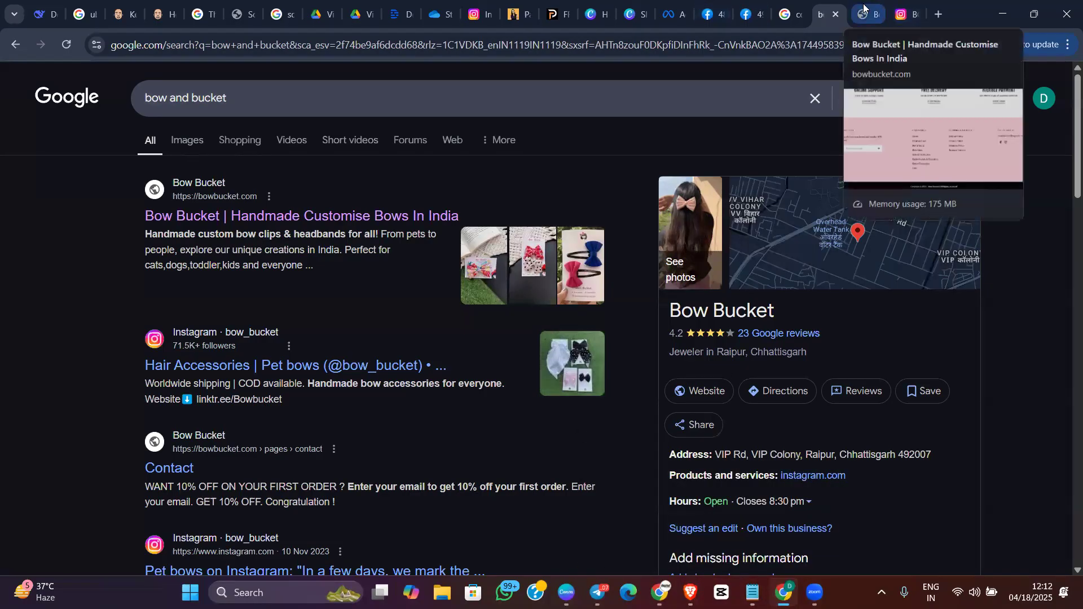
scroll(813, 384, "down", 3)
scroll(811, 400, "up", 3)
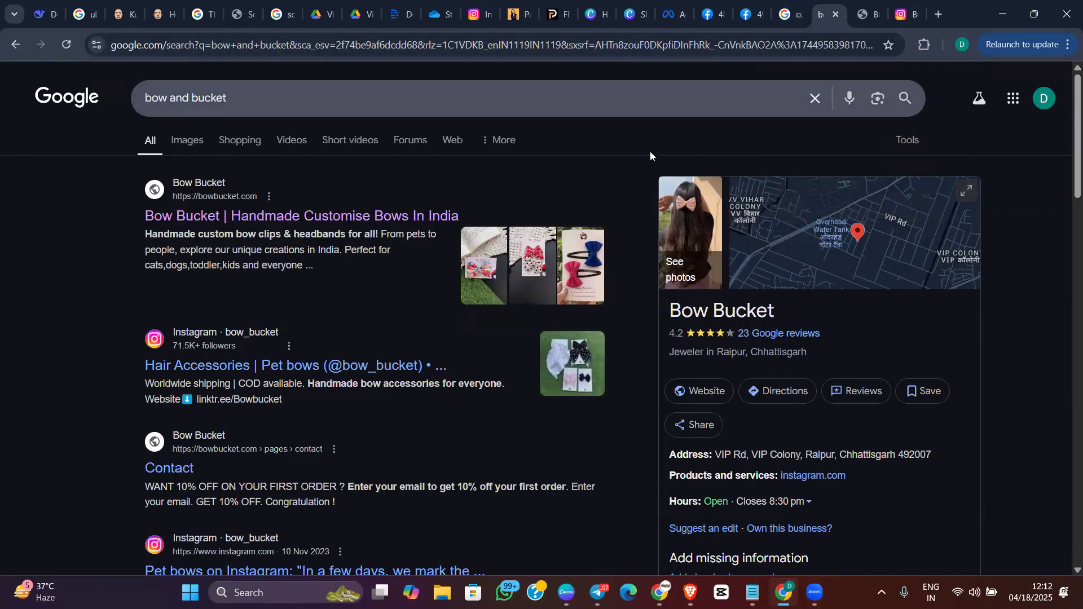
Return to Instagram, search for "hers" and open the hershops.in profile
left_click(903, 14)
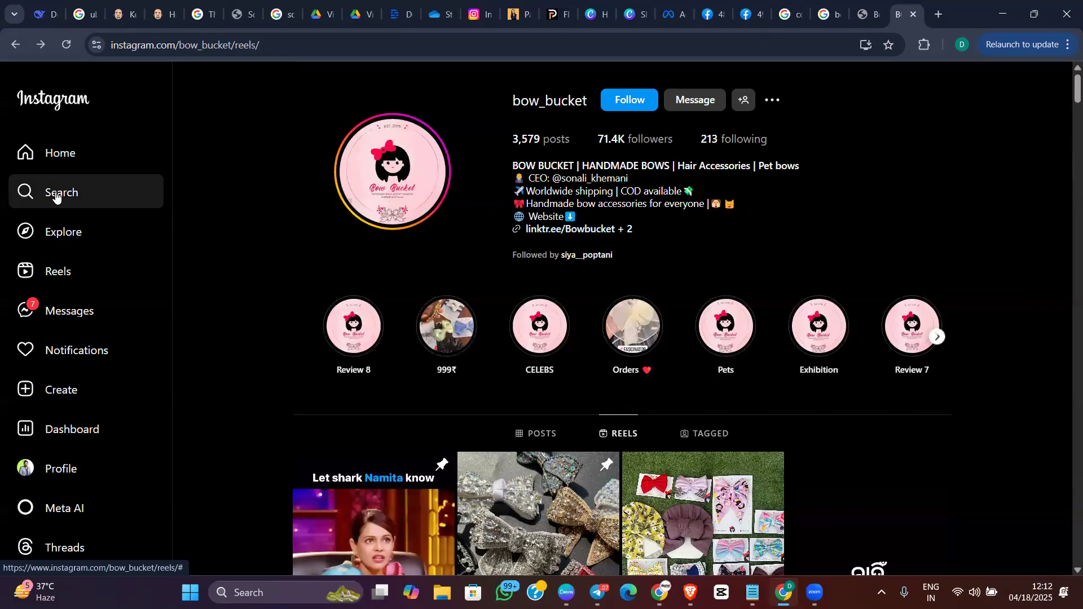
left_click(56, 195)
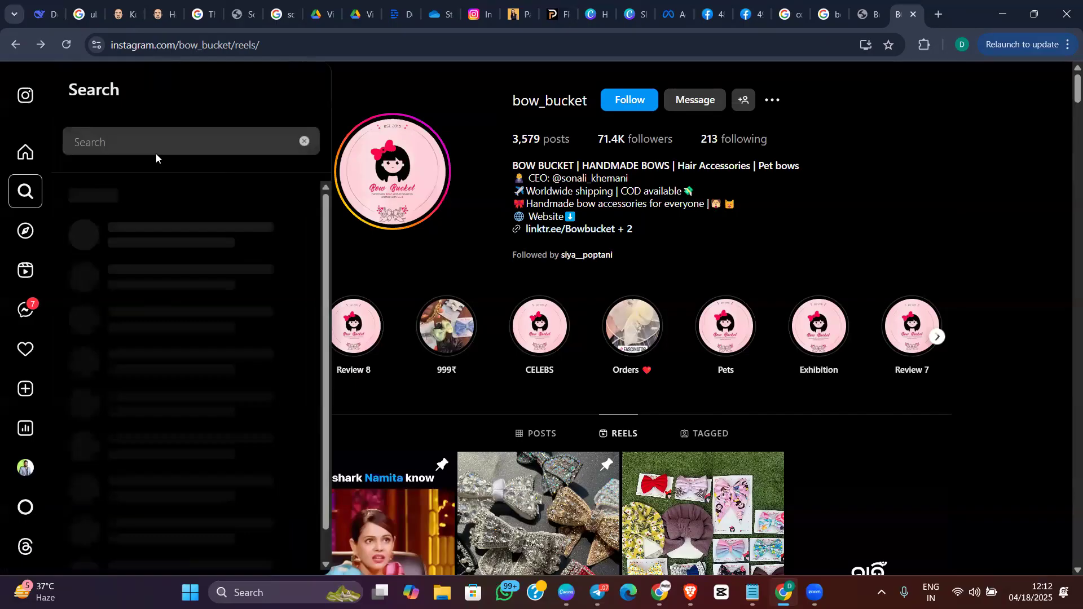
type("hers")
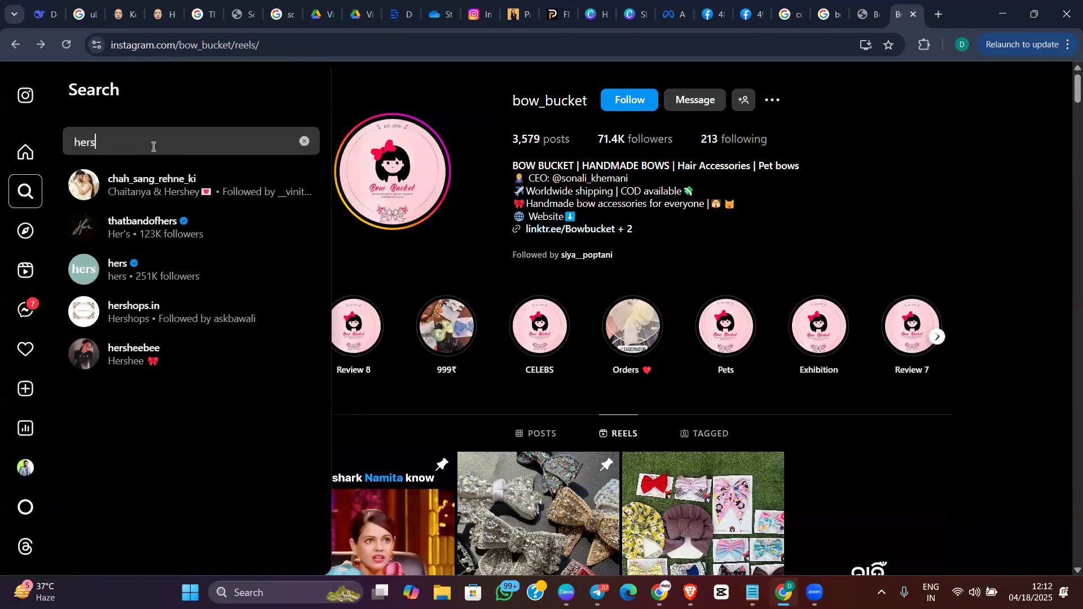
left_click_drag(150, 350, 148, 314)
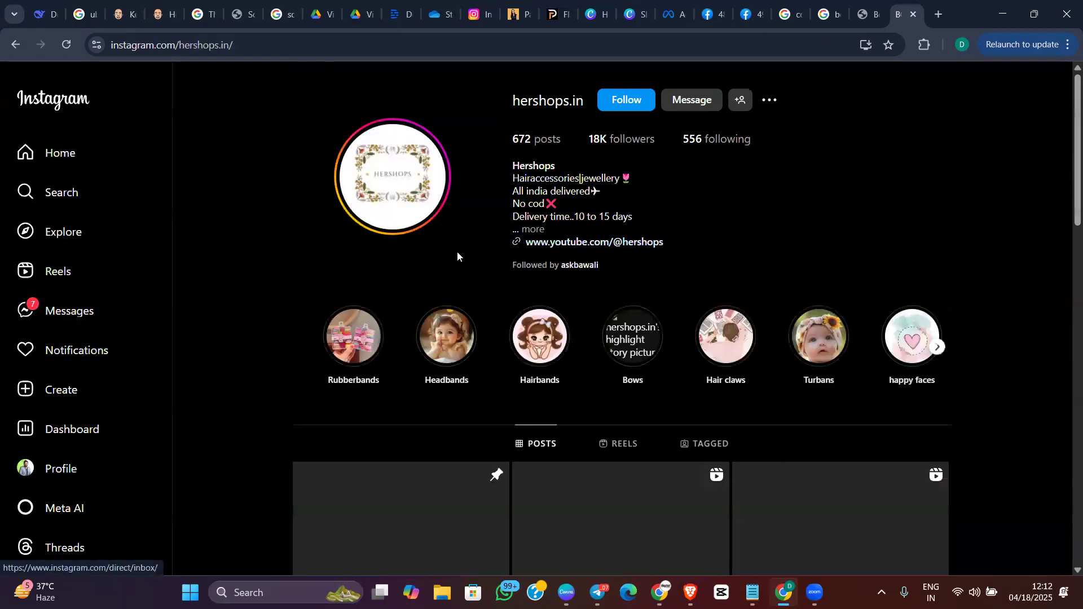
Look through the hershops.in posts, switch to its reels and examine the products and view counts
scroll(983, 313, "down", 6)
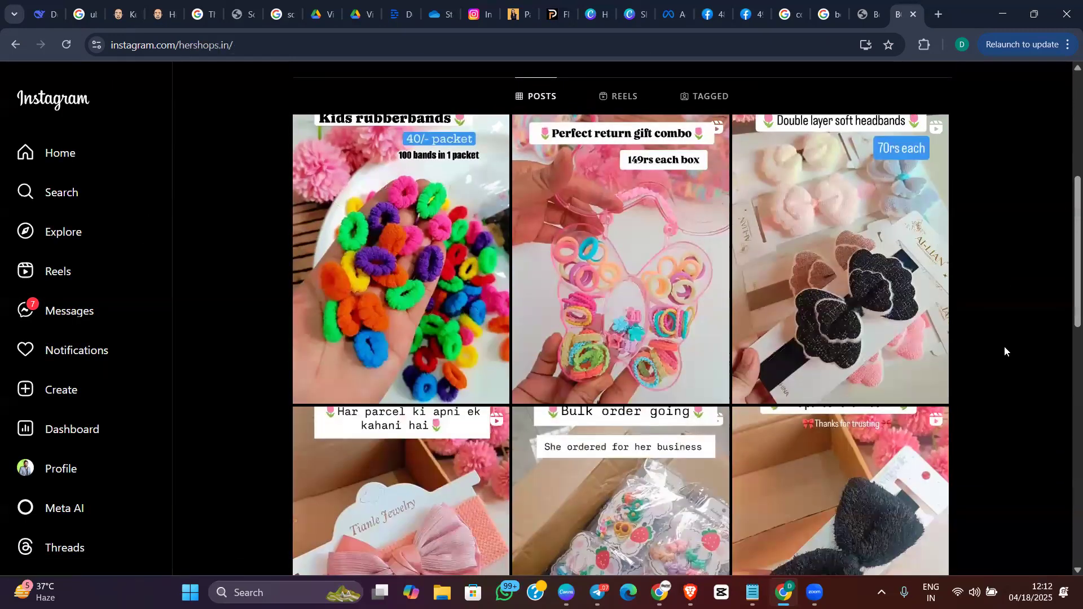
scroll(607, 384, "up", 5)
left_click(615, 372)
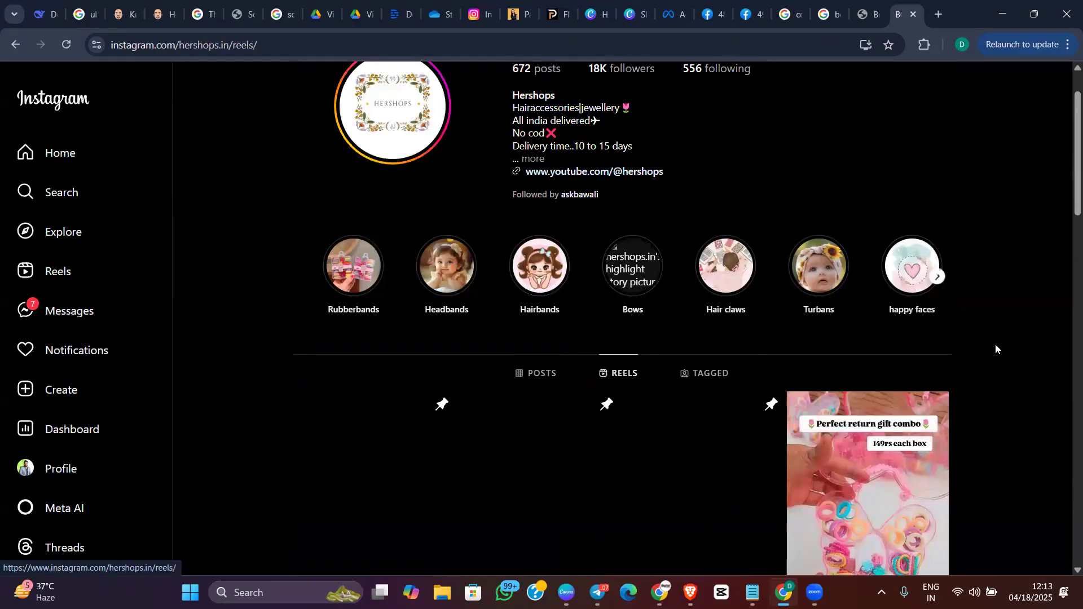
scroll(994, 347, "down", 1)
scroll(992, 346, "down", 4)
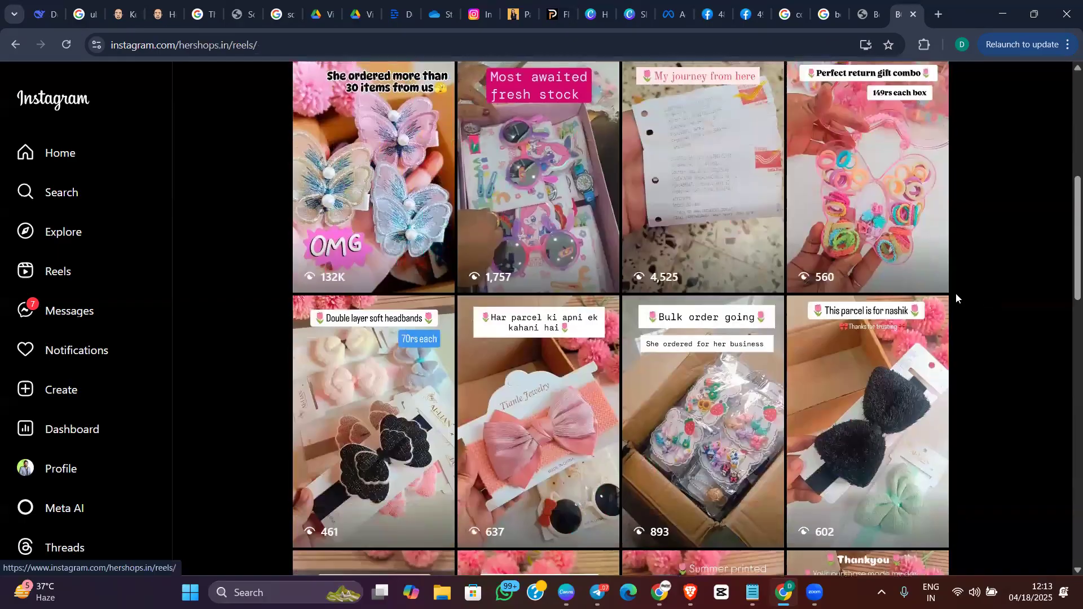
View the hershops.in return gift combo reel, advance to the double layer soft headbands reel, and close it
scroll(956, 294, "up", 1)
left_click(905, 366)
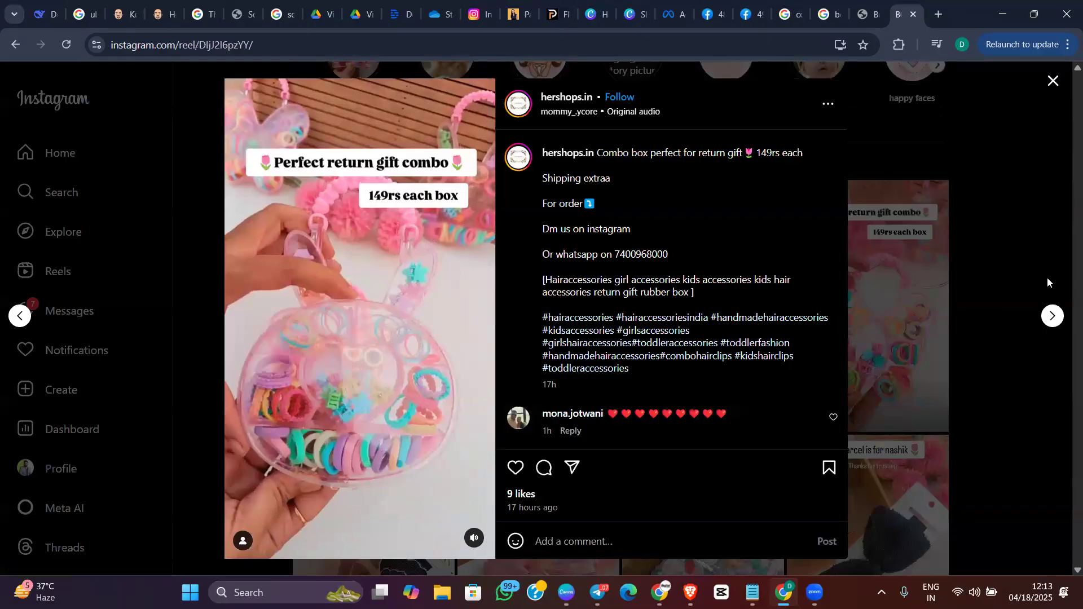
left_click(1052, 316)
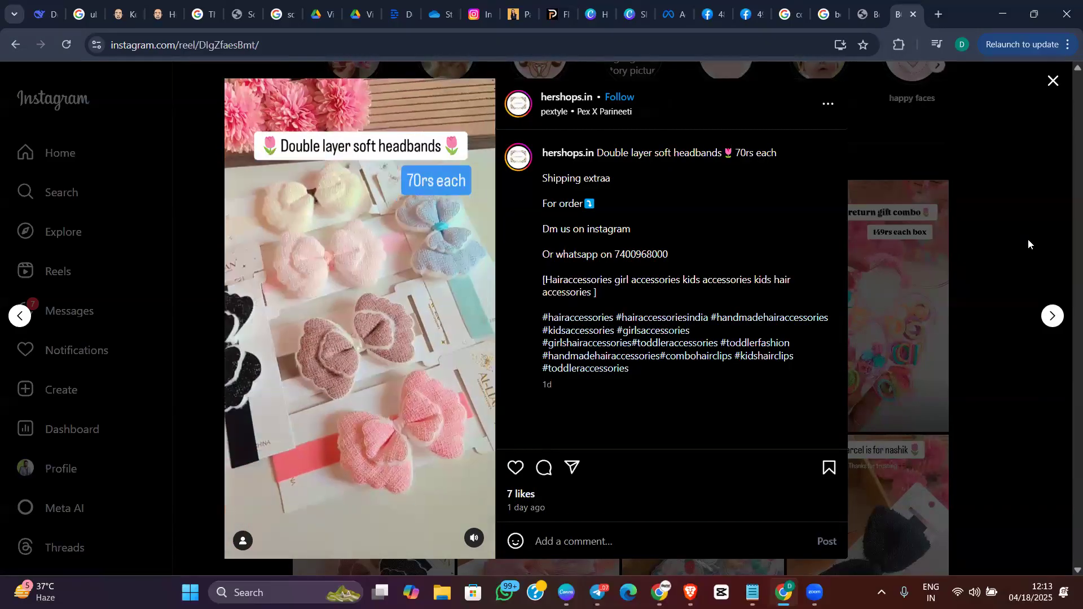
left_click(1027, 239)
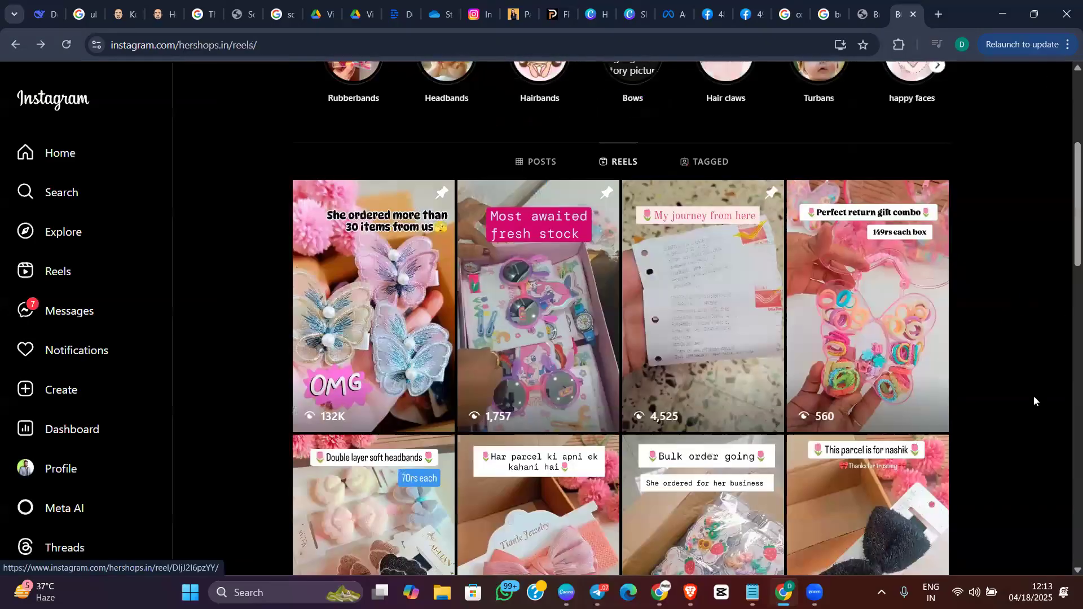
scroll(1022, 441, "up", 4)
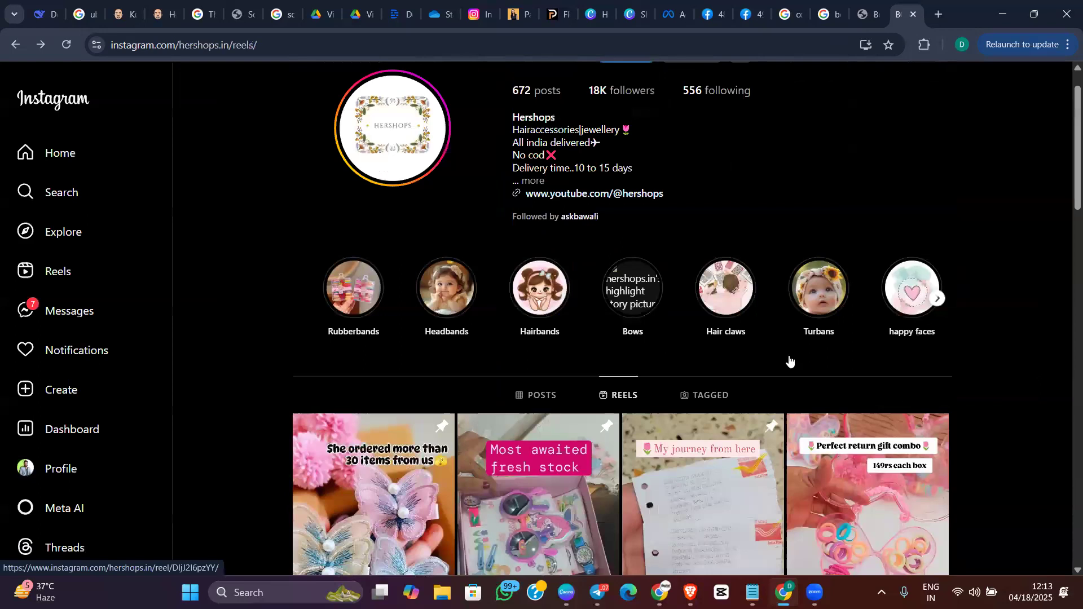
Highlight the delivery time and the video requirement for complaints in the hershops.in bio
scroll(525, 232, "up", 1)
double_click(579, 216)
left_click_drag(617, 215, 650, 216)
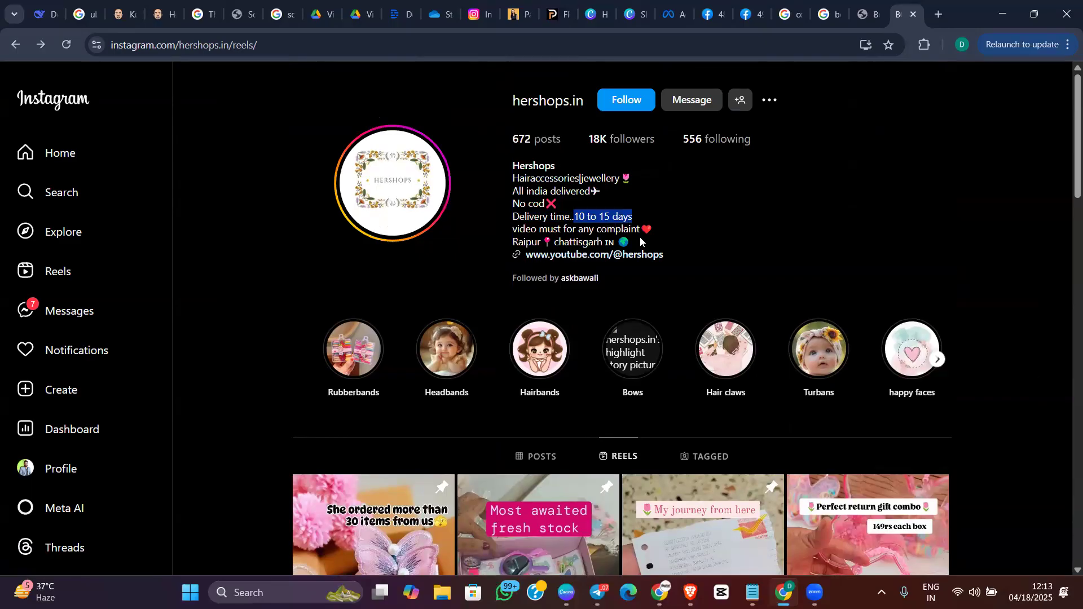
left_click_drag(511, 231, 663, 227)
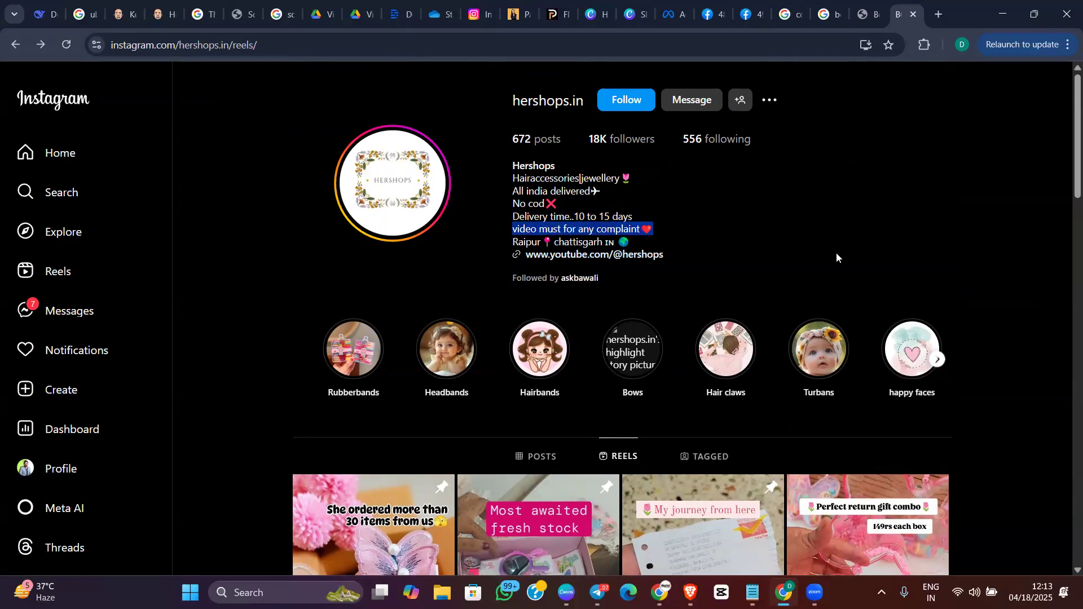
Enlarge the page to highlight "10 to 15 days" in the hershops.in bio, and restore the normal page size
key("ctrl+plus")
key("ctrl+plus")
key("ctrl+plus")
key("ctrl+plus")
key("ctrl+plus")
scroll(837, 245, "up", 3)
scroll(837, 245, "left", 2)
scroll(837, 245, "down", 3)
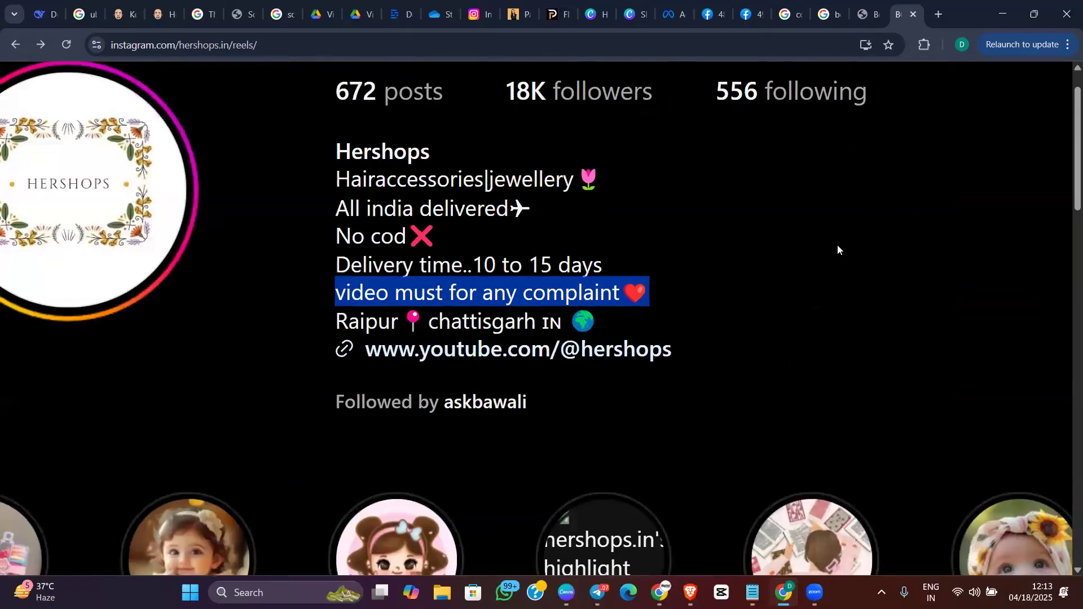
left_click_drag(472, 263, 611, 267)
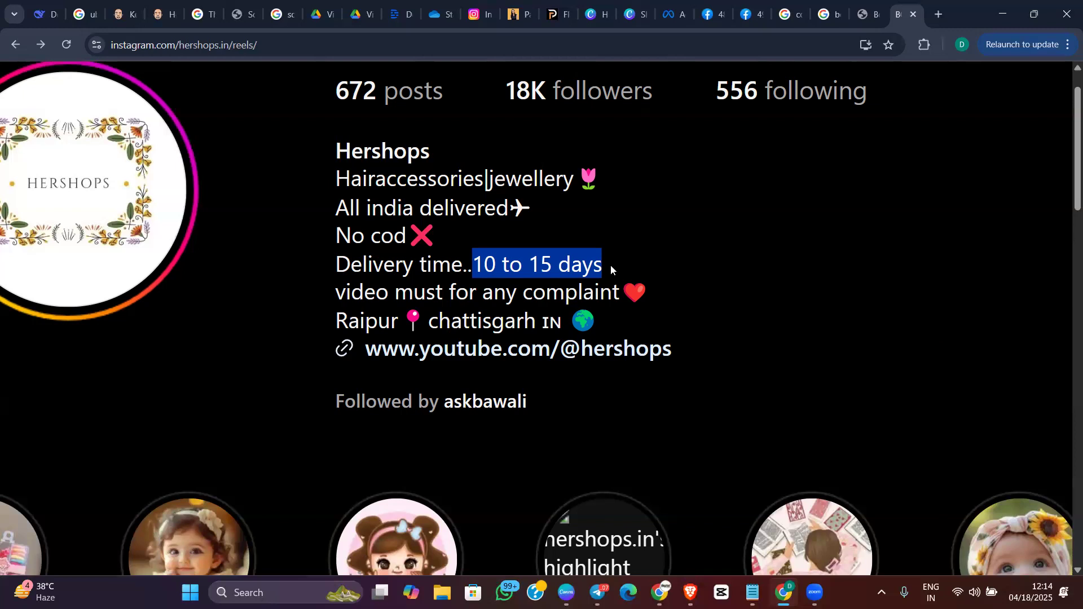
scroll(610, 265, "down", 3)
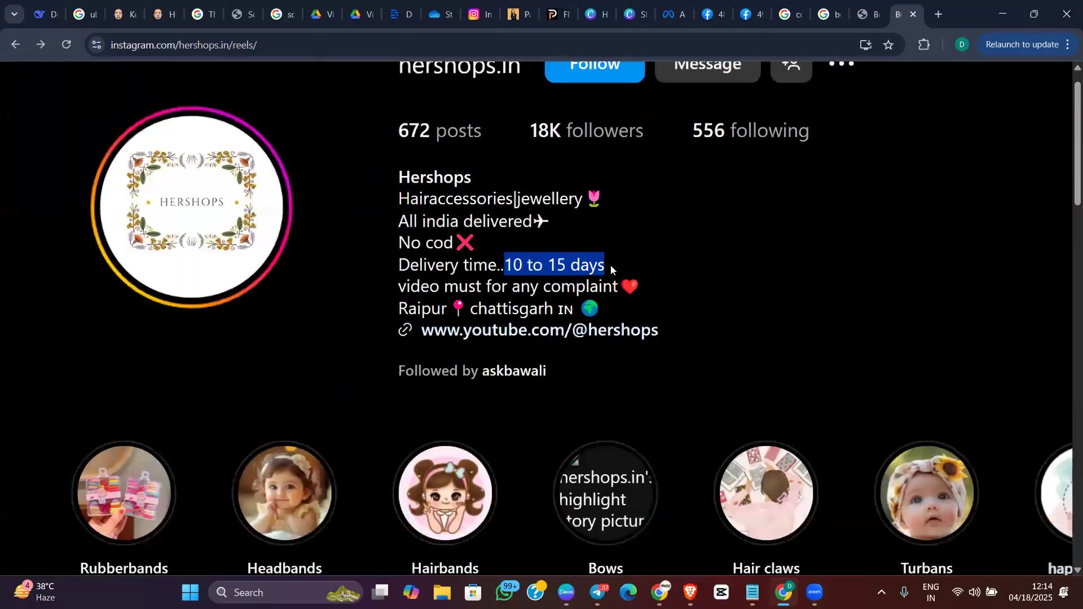
scroll(610, 265, "down", 5)
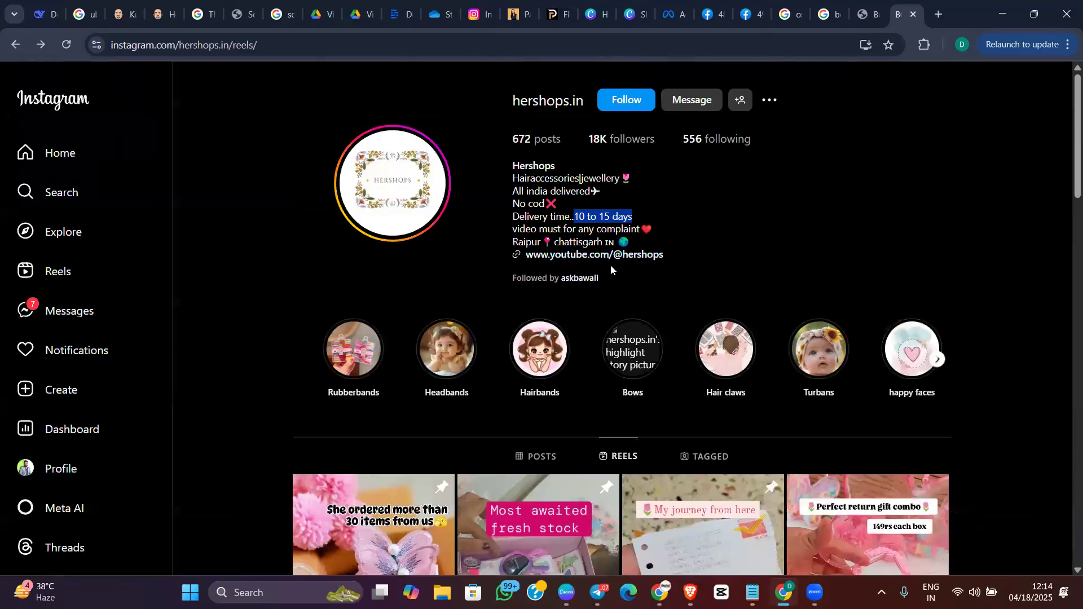
View the hershops.in story highlights from Rubberbands through Headbands, Hairbands, Bows and Hair claws to Turbans
left_click(366, 297)
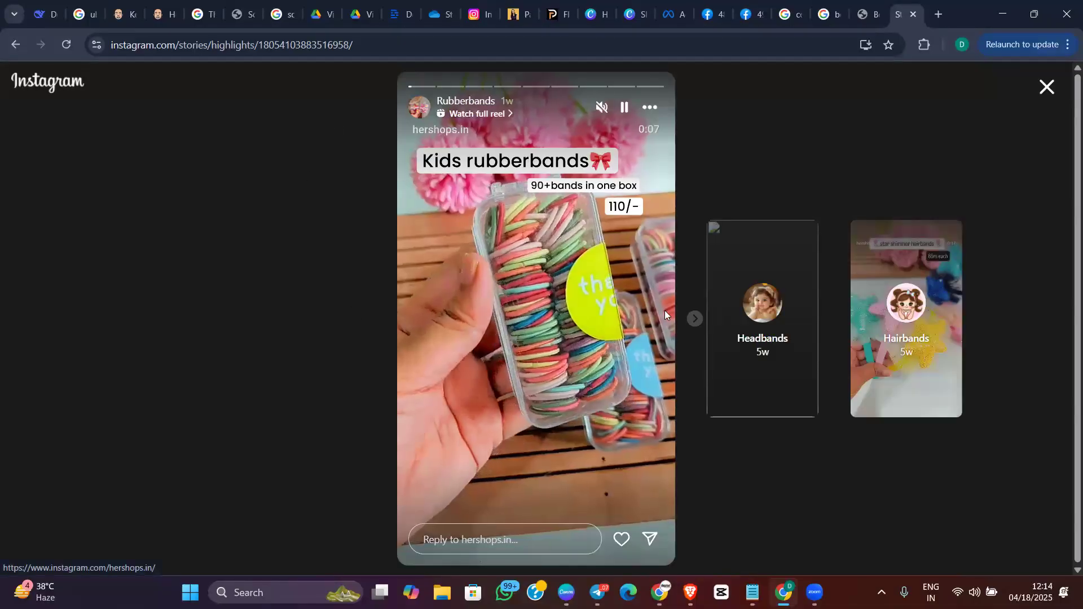
left_click(694, 319)
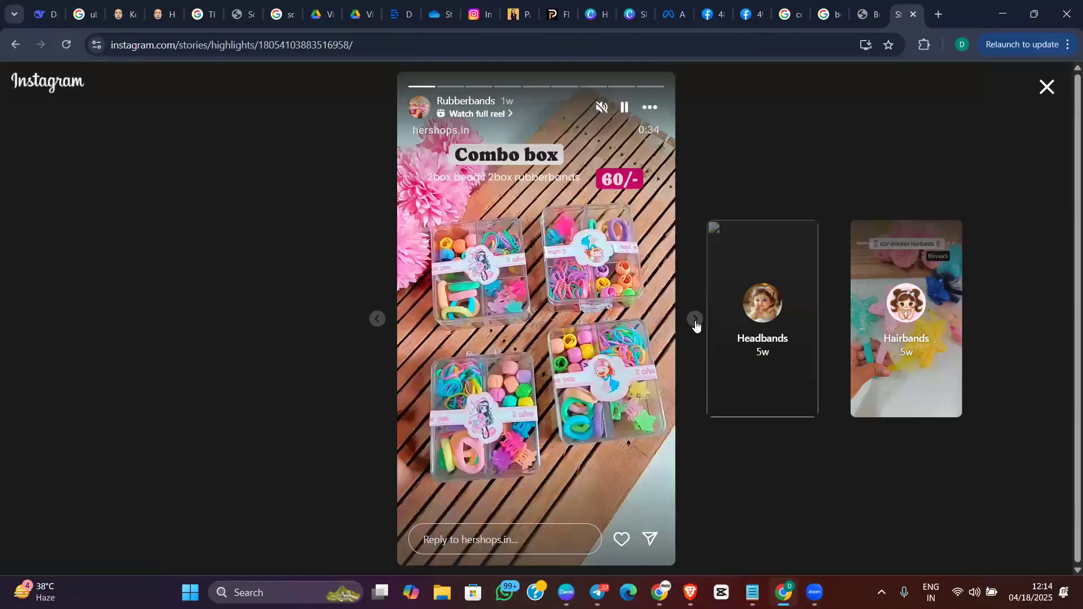
left_click(694, 320)
left_click(769, 338)
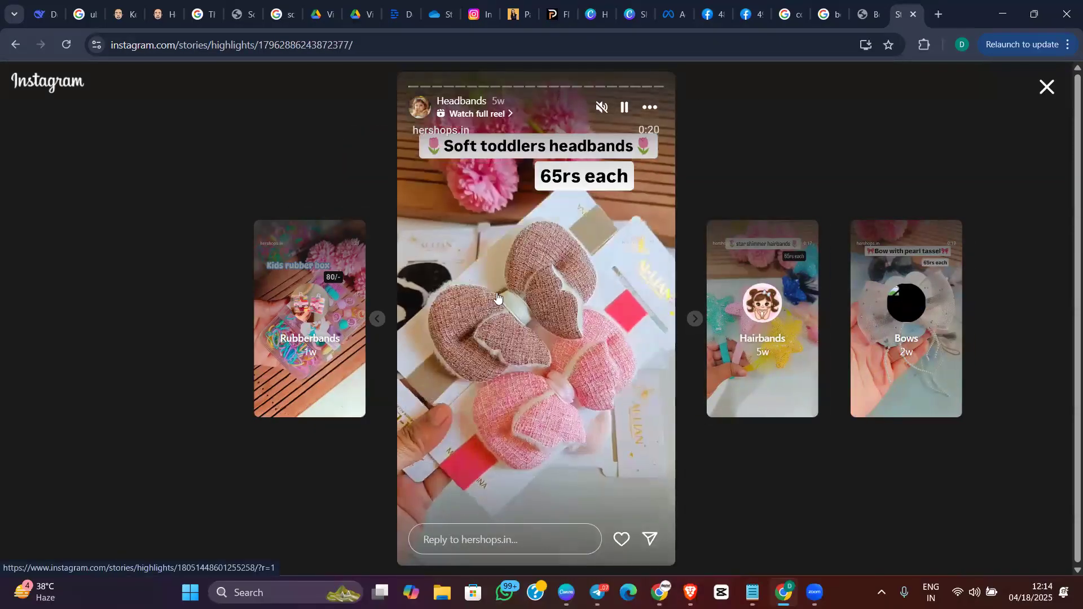
left_click(778, 391)
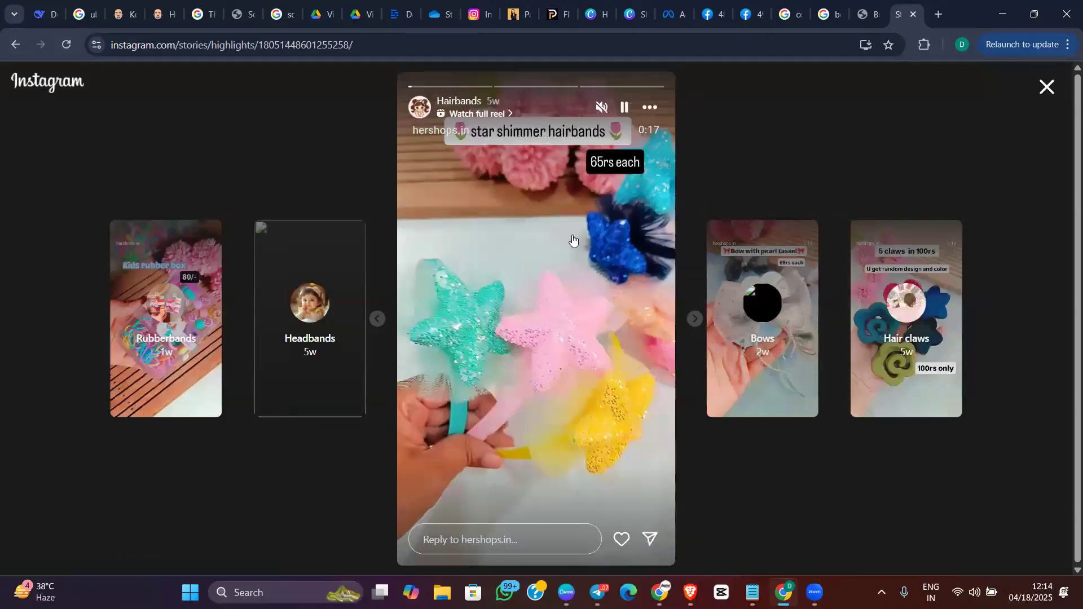
left_click(763, 375)
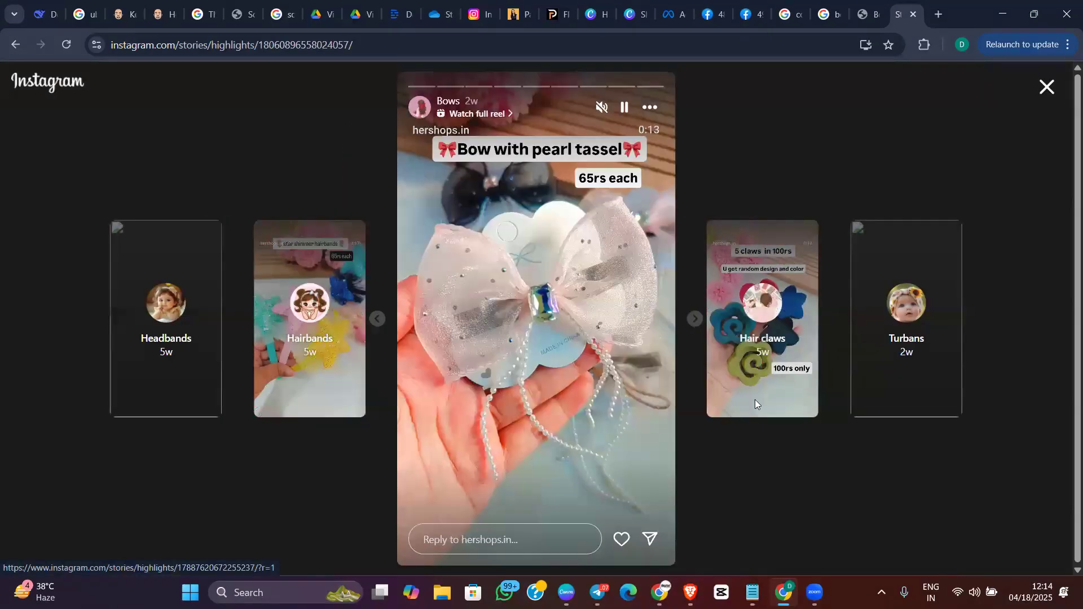
left_click(754, 400)
left_click(767, 376)
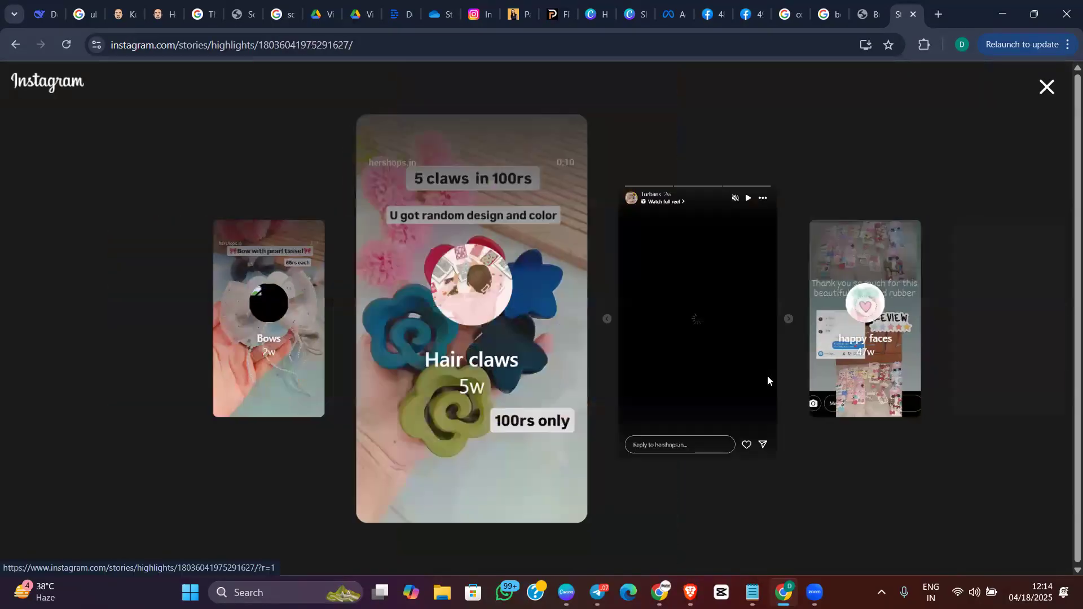
View the customer reviews in the happy faces highlights of hershops.in and close the stories
left_click(766, 360)
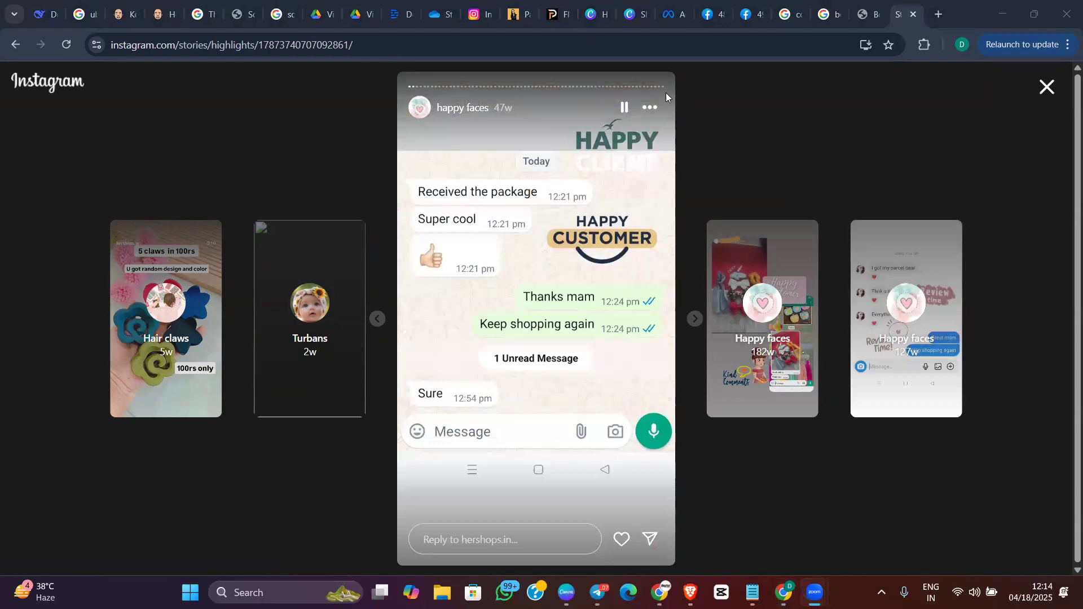
left_click(622, 105)
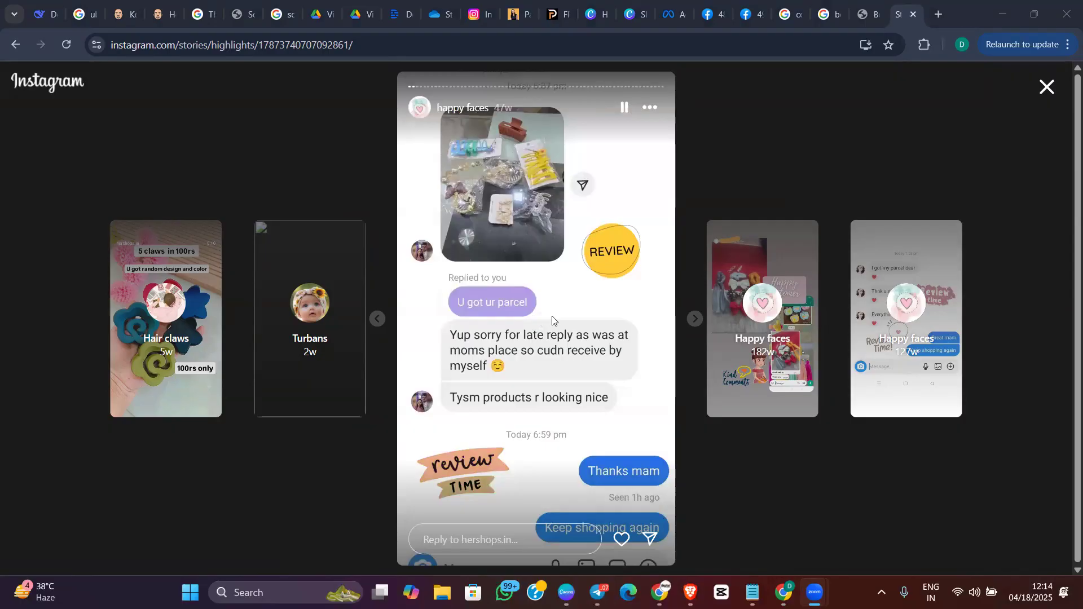
left_click(765, 315)
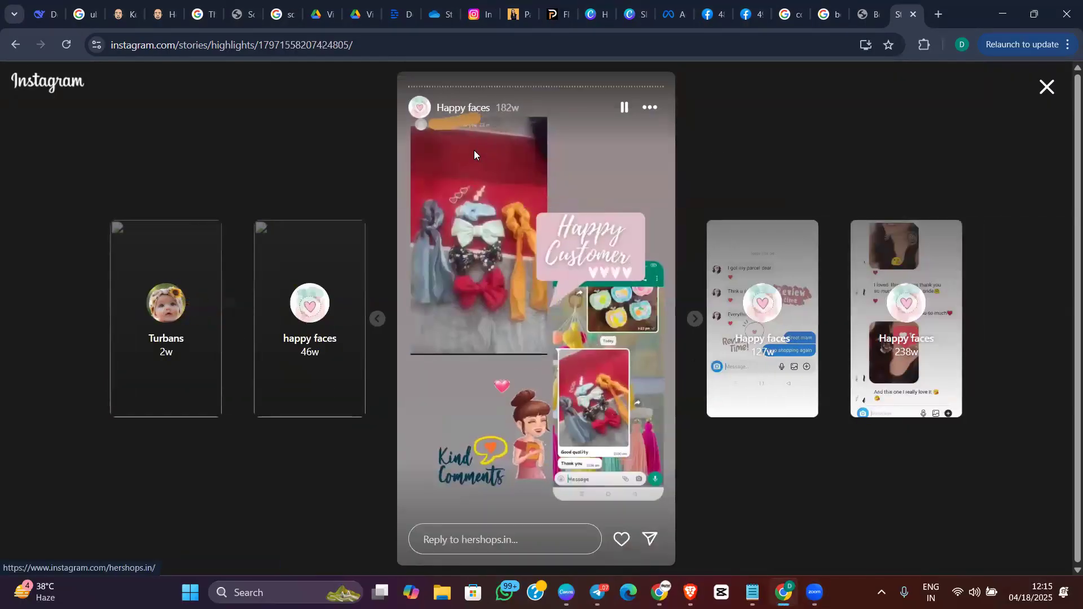
left_click(751, 333)
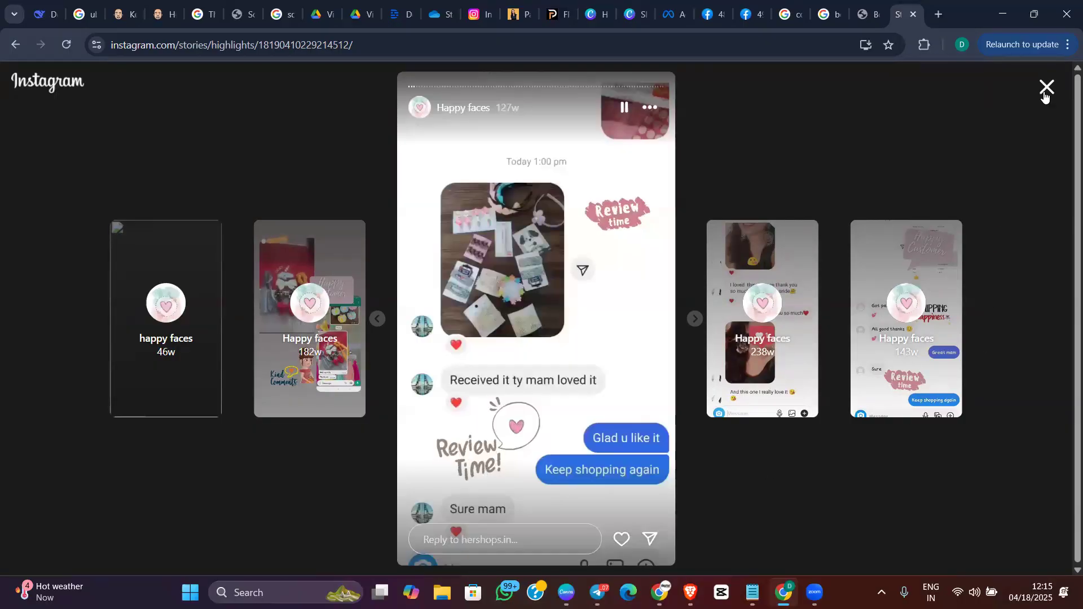
left_click(1045, 93)
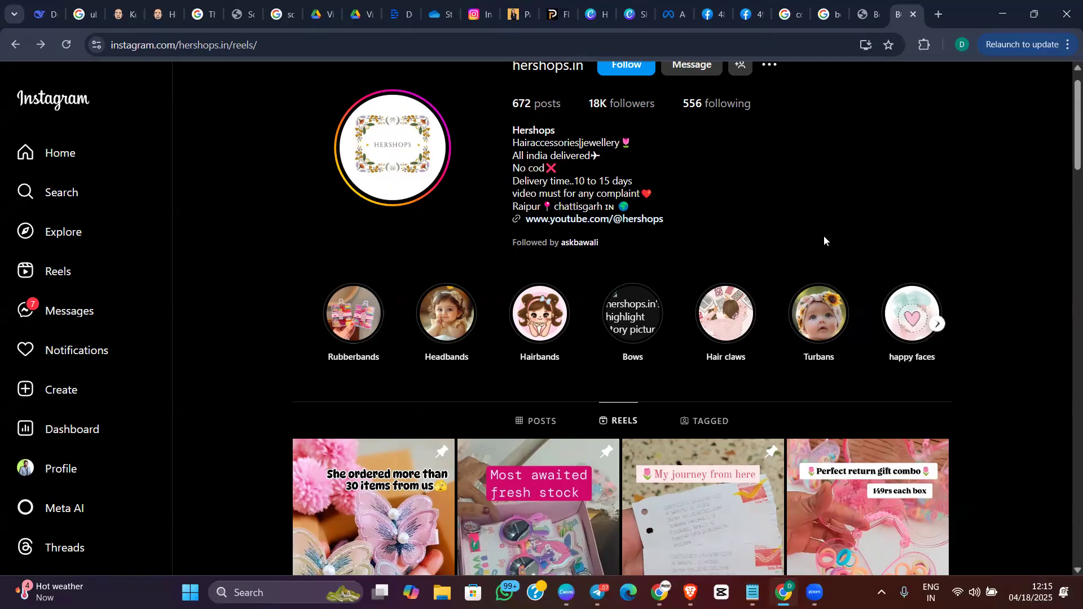
Compare the Bow Bucket website footer with the hershops.in profile by switching between the two pages
scroll(1010, 320, "up", 1)
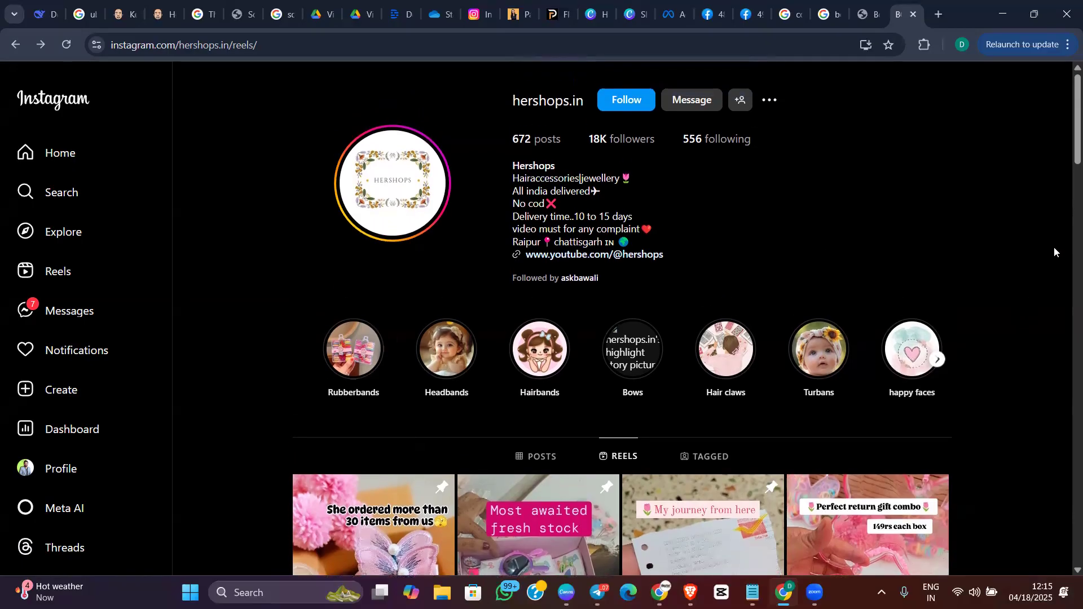
left_click(866, 14)
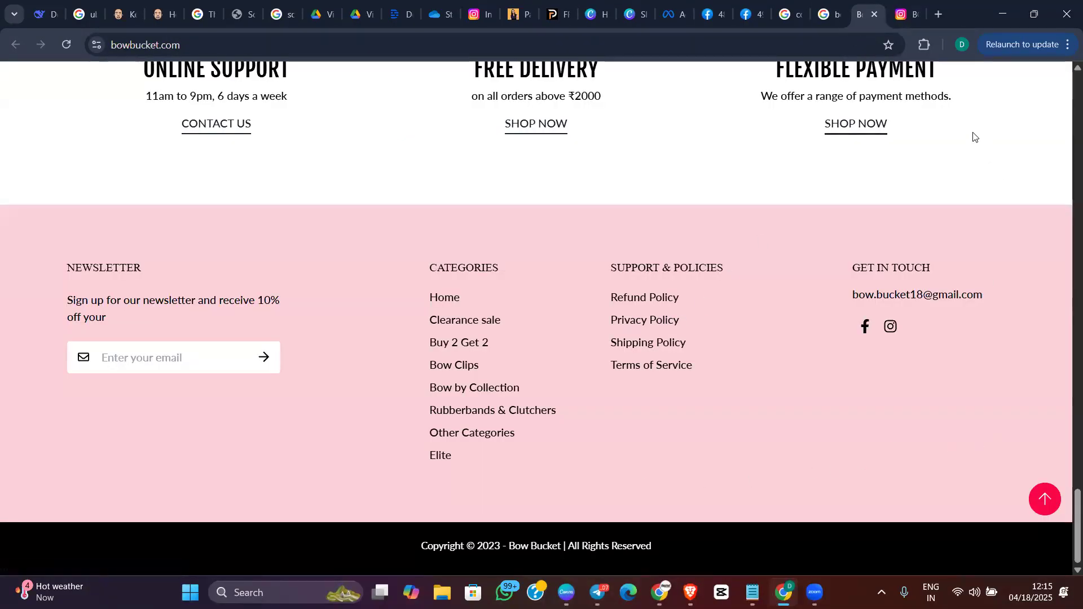
left_click(905, 14)
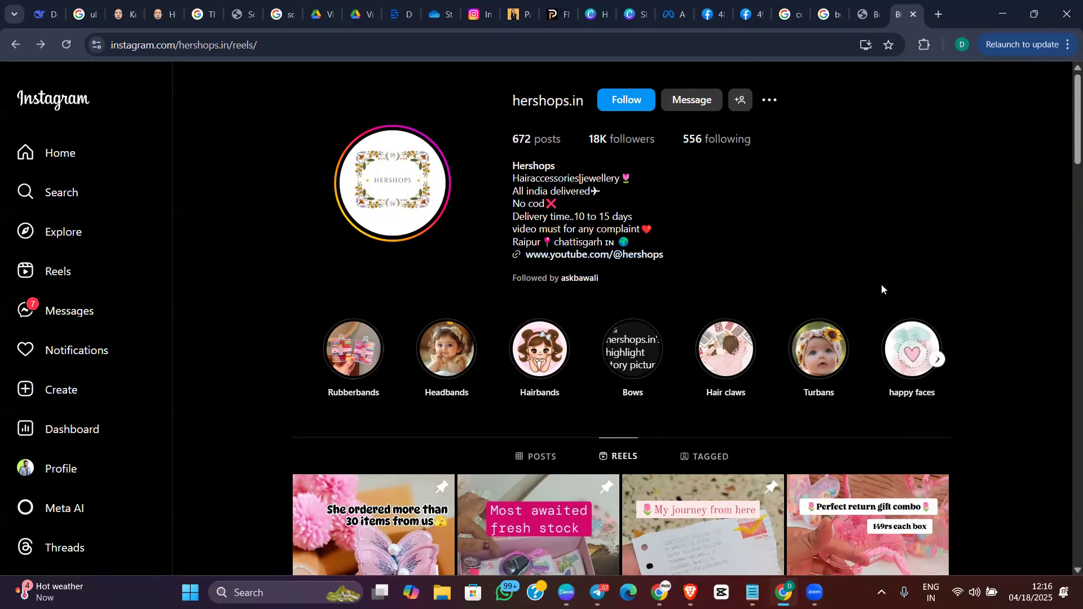
left_click(862, 14)
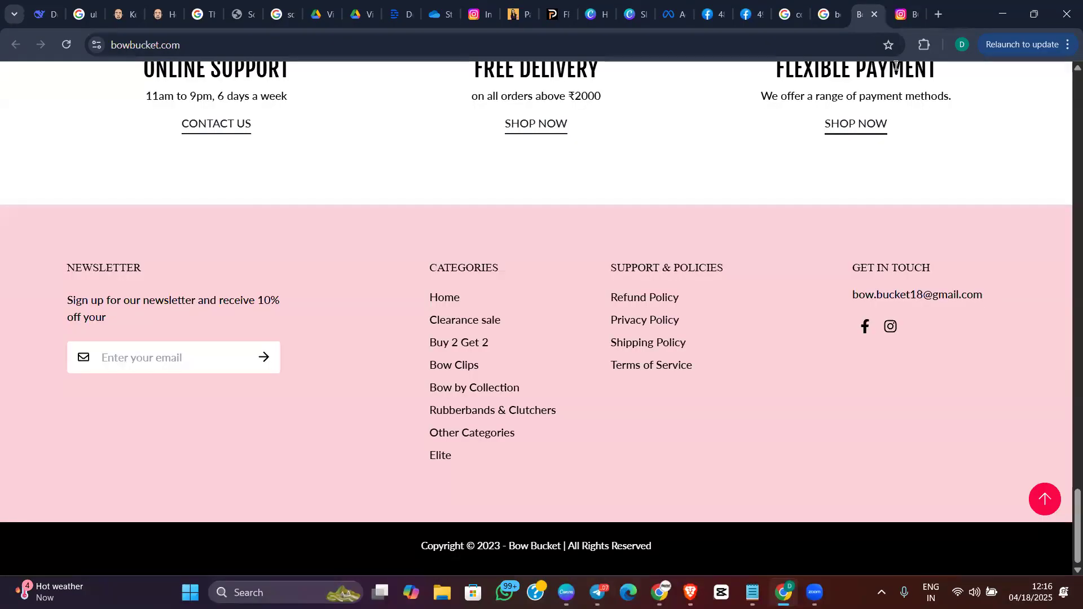
Return to the Miro board and add a Razorpay line below "Customize Product[no return]" in the delivery box
left_click(998, 12)
scroll(817, 494, "down", 2)
scroll(796, 474, "up", 2)
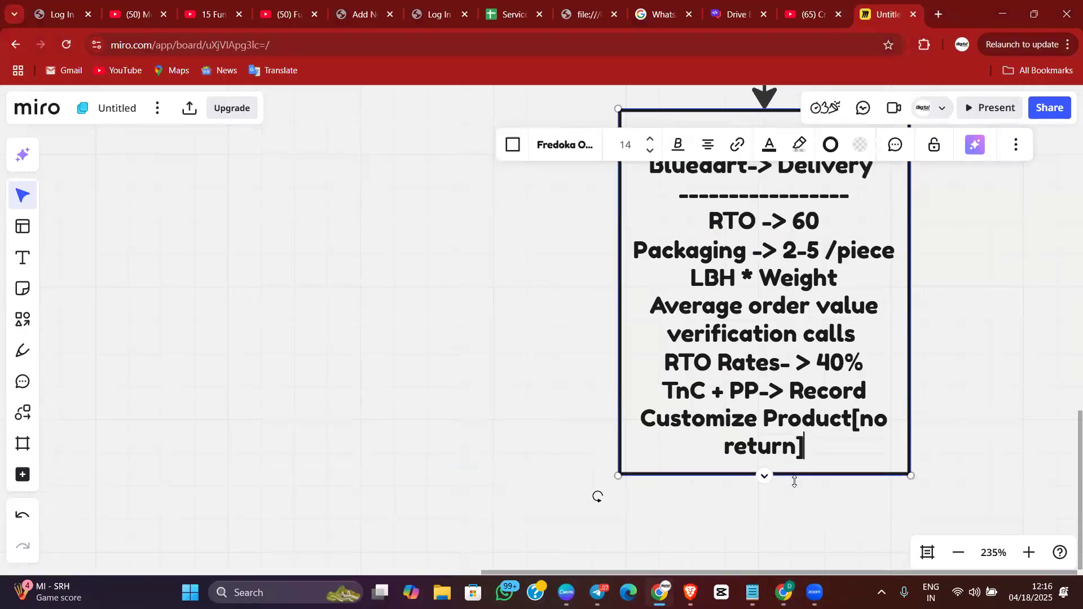
scroll(796, 493, "down", 5)
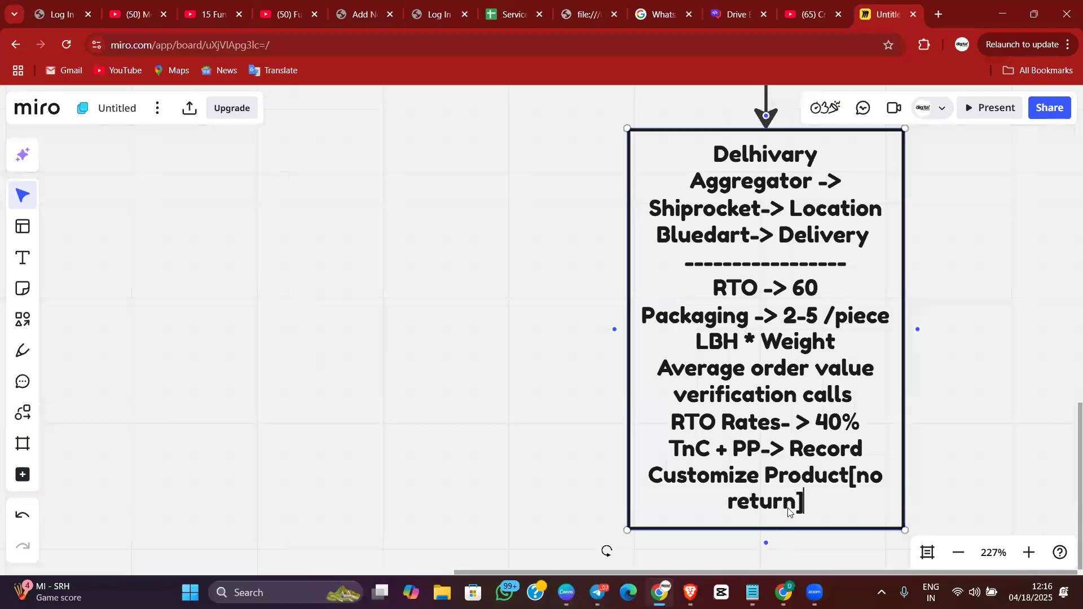
mouse_move(799, 514)
left_mouse_down()
mouse_move(798, 555)
mouse_move(796, 536)
left_mouse_up()
left_click(658, 422)
left_click_drag(952, 345, 786, 406)
left_click_drag(664, 371, 681, 340)
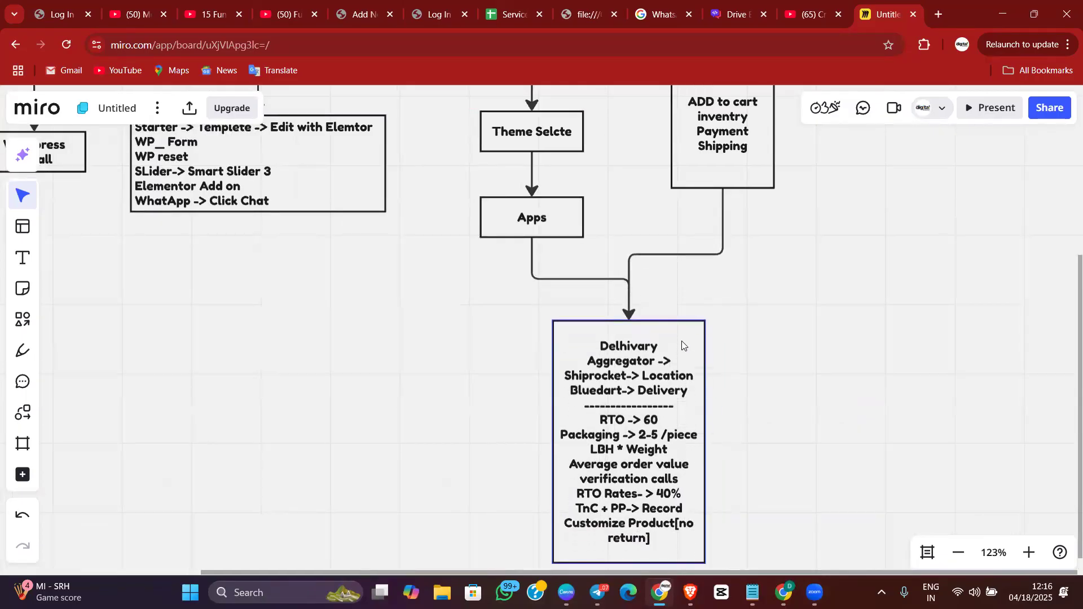
left_click(676, 548)
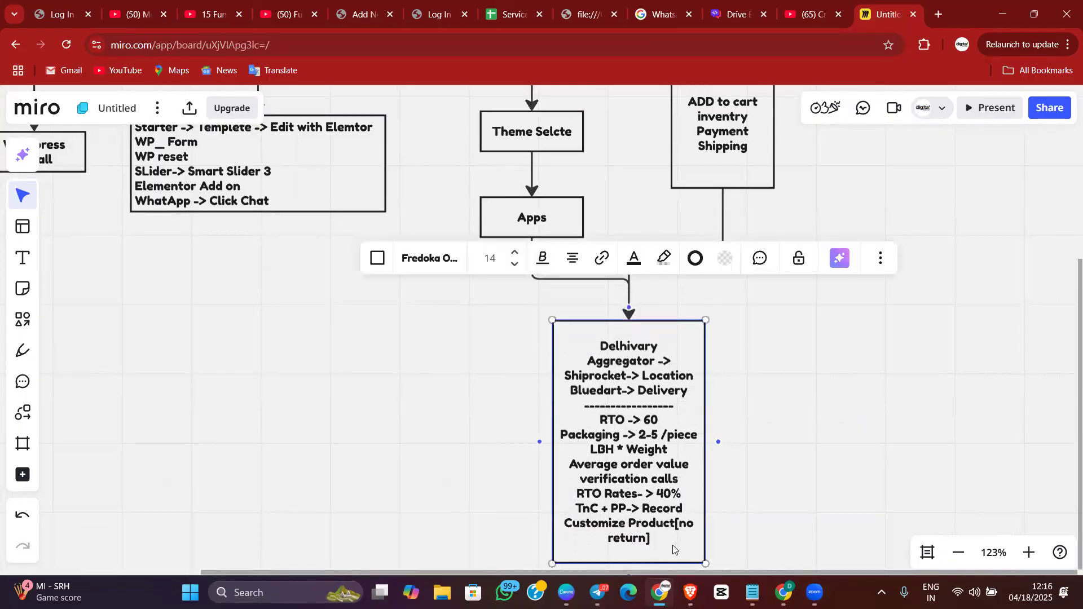
left_click(671, 544)
key("Return")
type("Razorpa")
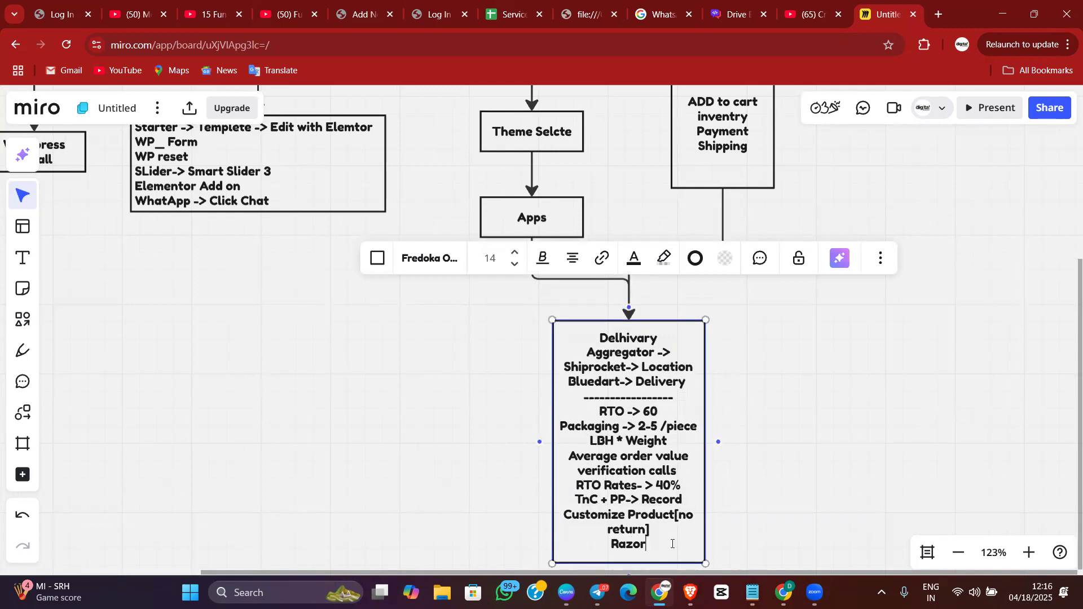
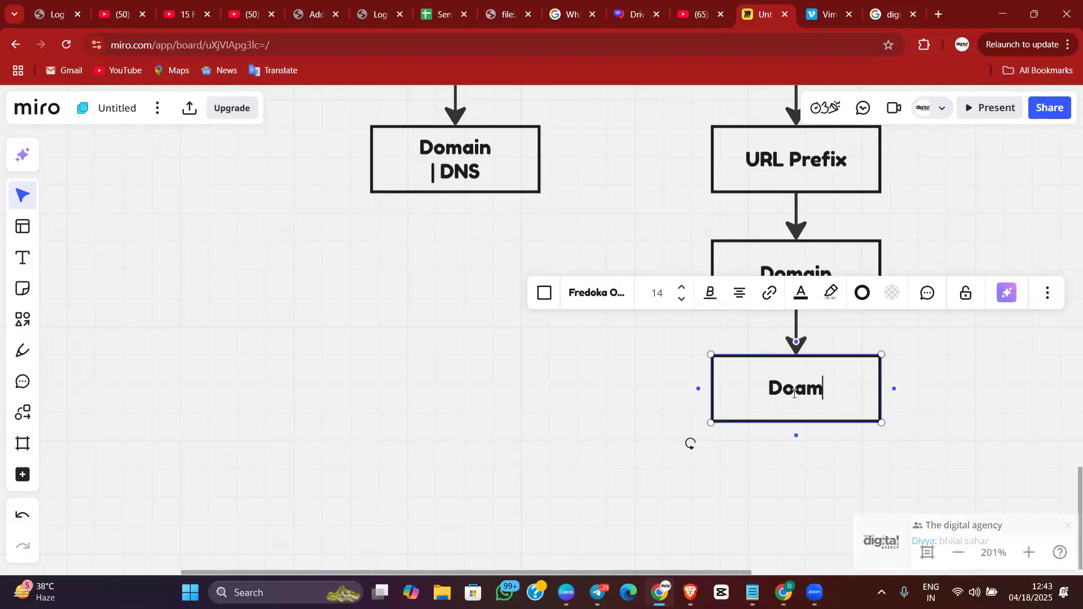
Label the box below Domain "Domain Verification", widen it to fit the text on one line, and center it under Domain
type("o")
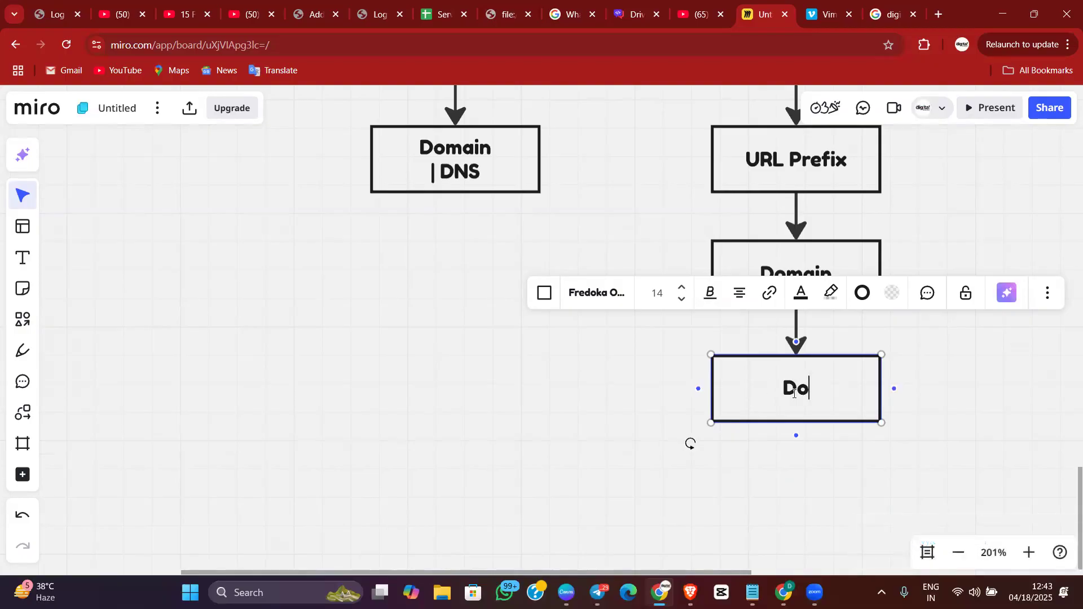
type("main V")
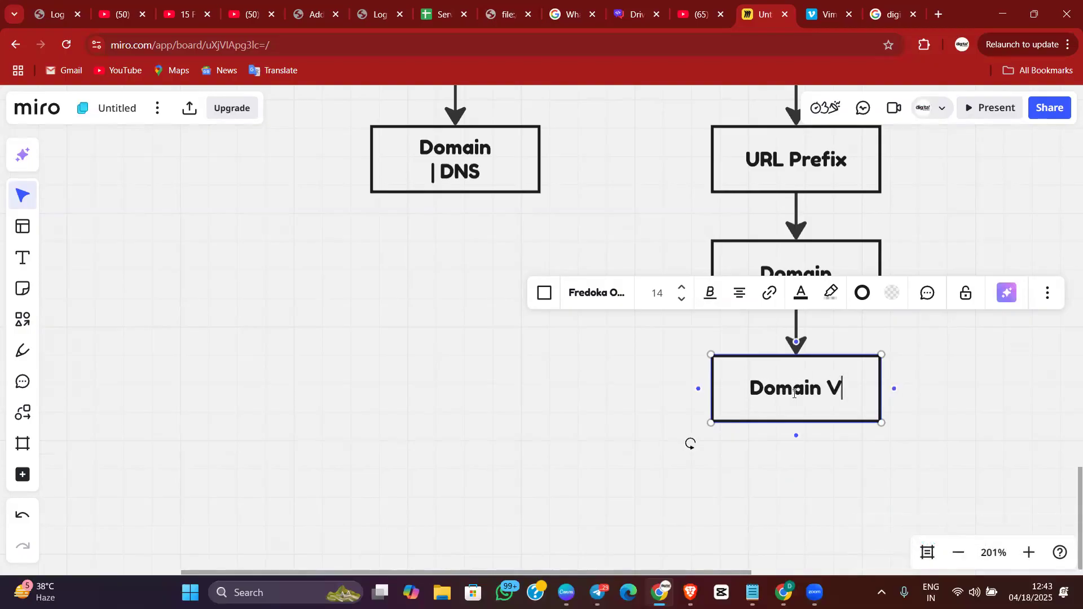
type("erification")
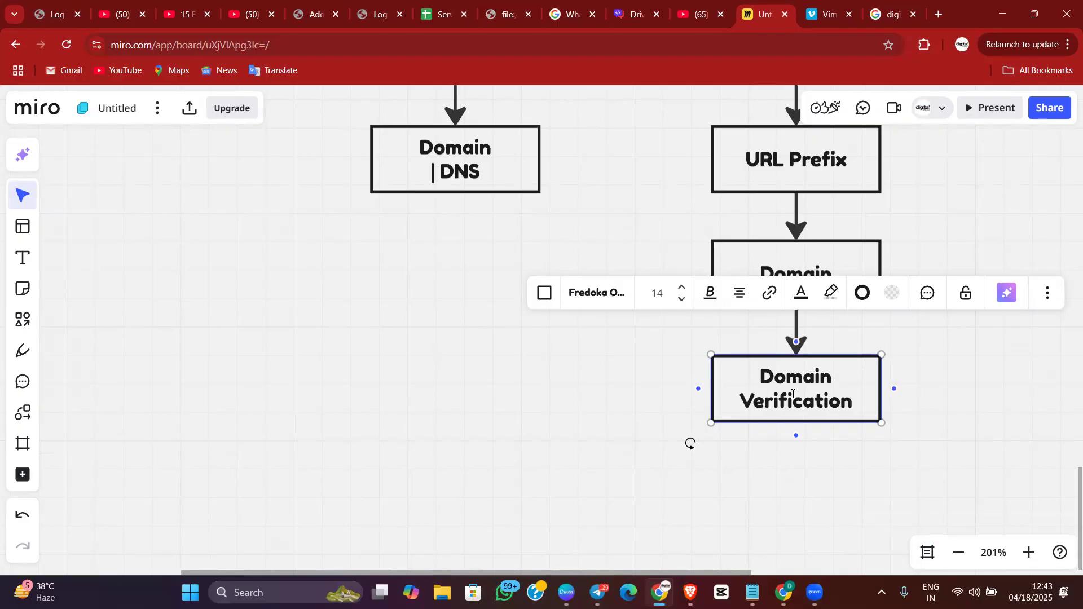
left_click_drag(714, 390, 641, 388)
left_click(798, 463)
left_click_drag(764, 388, 799, 385)
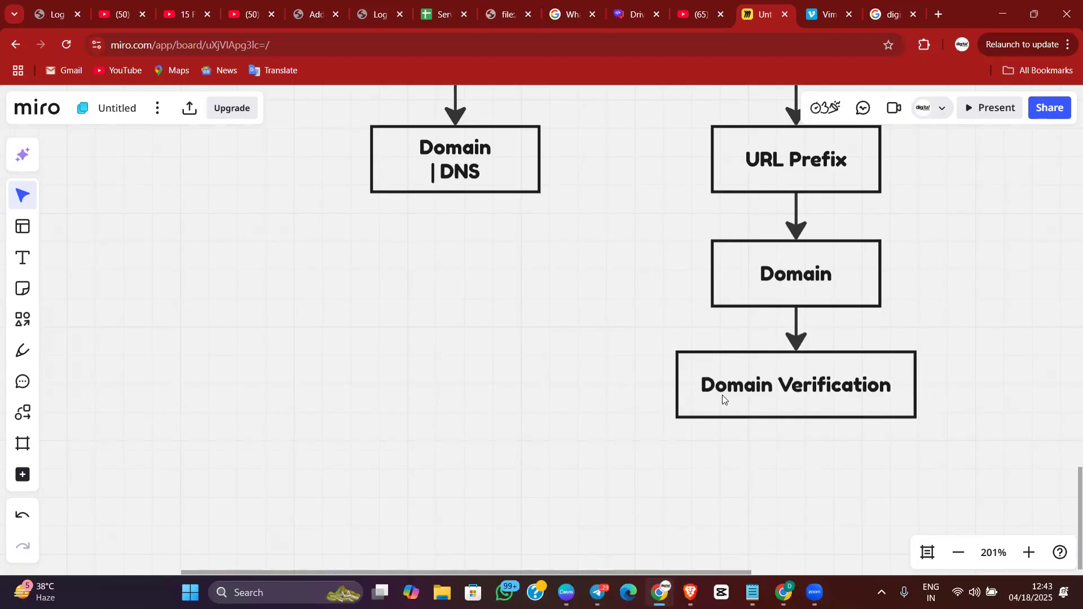
Add a connected box below Domain Verification and label it "HTML Code"
left_click_drag(585, 284, 493, 280)
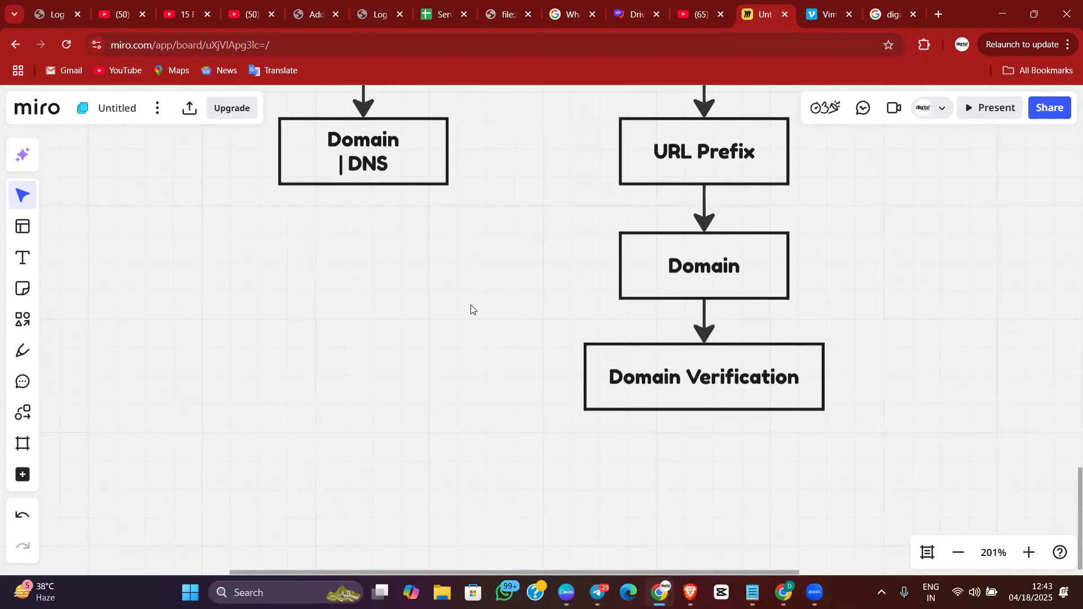
scroll(577, 410, "down", 1)
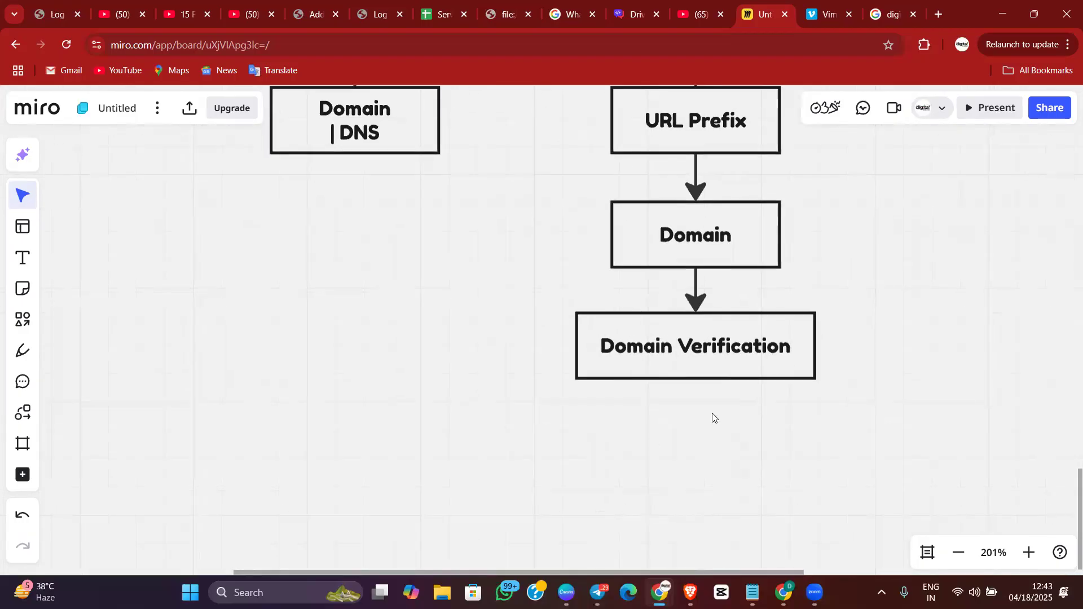
left_click(694, 347)
left_click(696, 393)
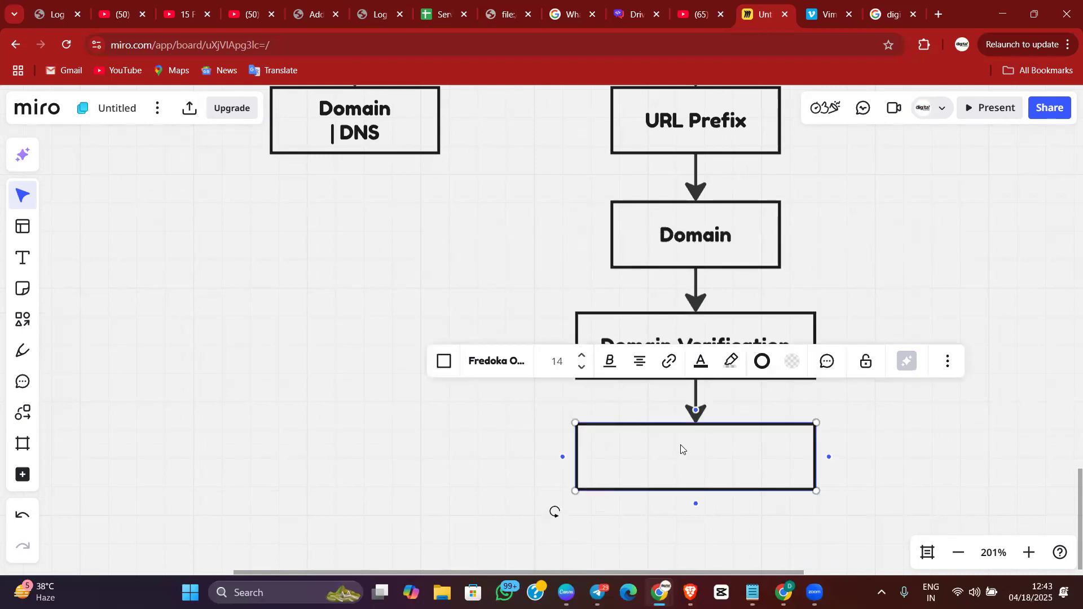
type("Code")
key("Left")
key("Left")
key("Left")
key("Left")
type("HTML")
key("Escape")
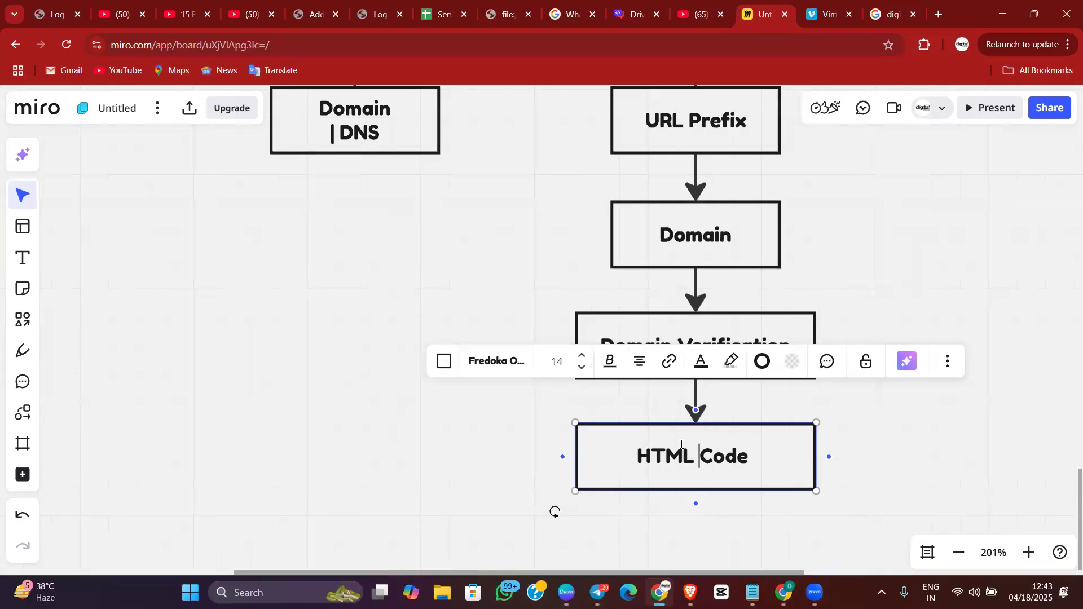
Add a connected box below HTML Code and label it "Header -> Plugin"
left_click(723, 532)
left_click_drag(710, 470, 694, 324)
left_click(674, 334)
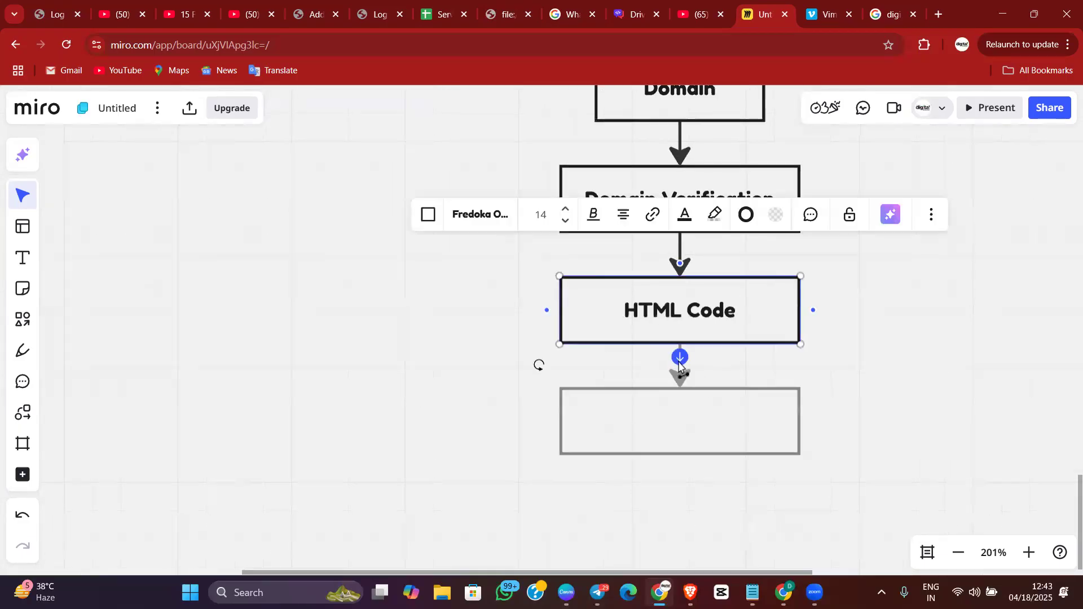
left_click(680, 358)
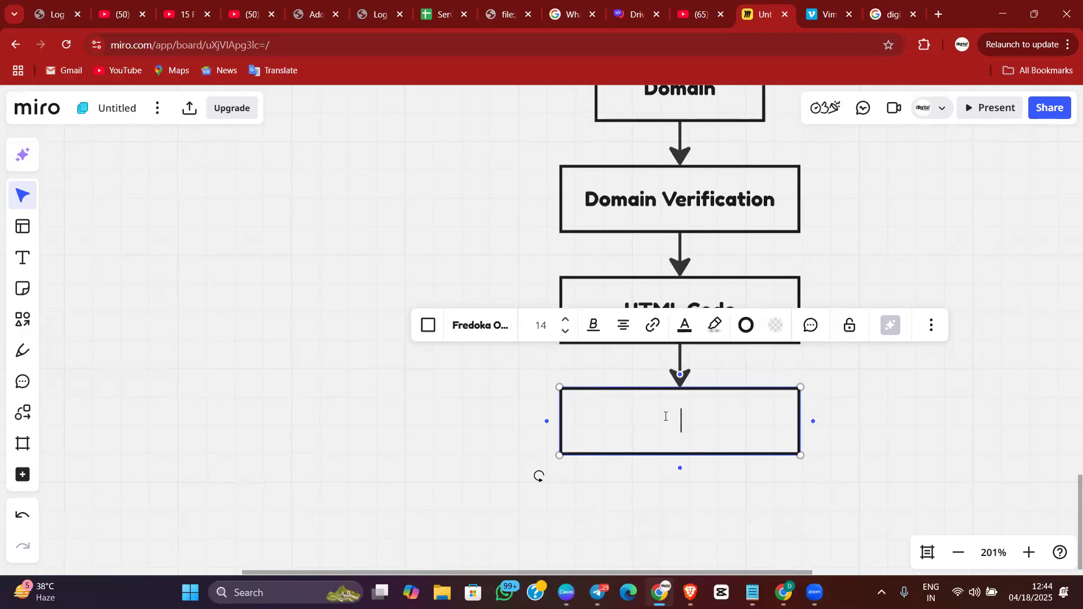
type("Header -> Pluggin")
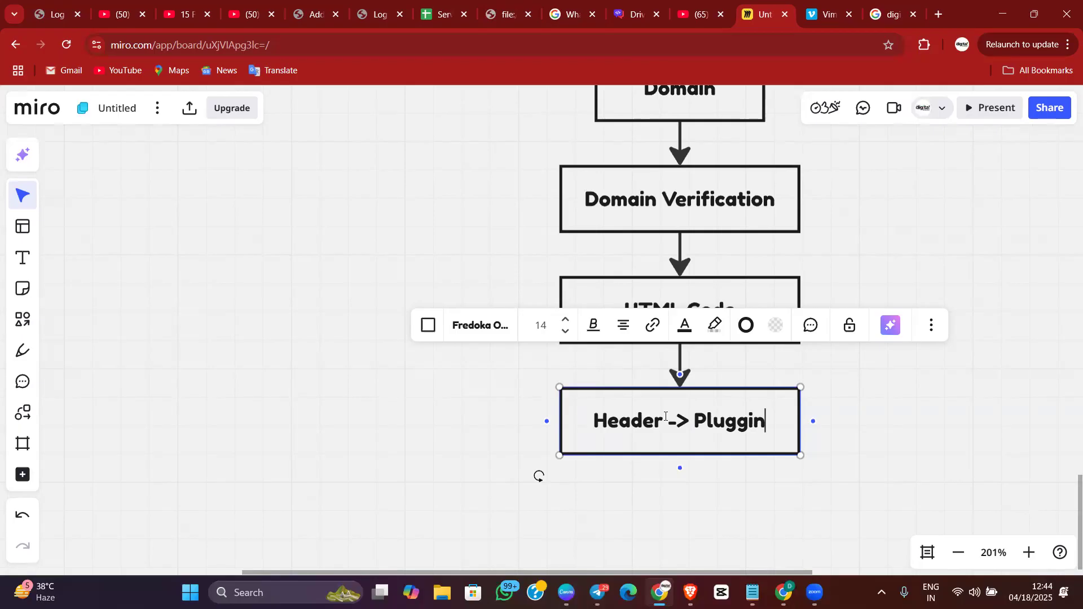
key("BackSpace")
key("BackSpace")
key("BackSpace")
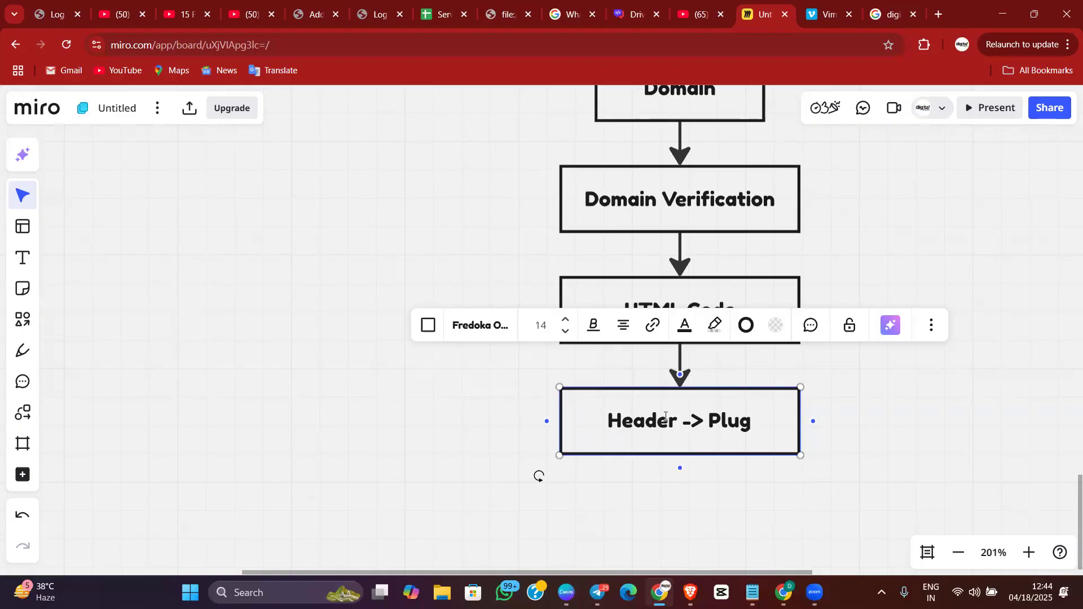
type("in")
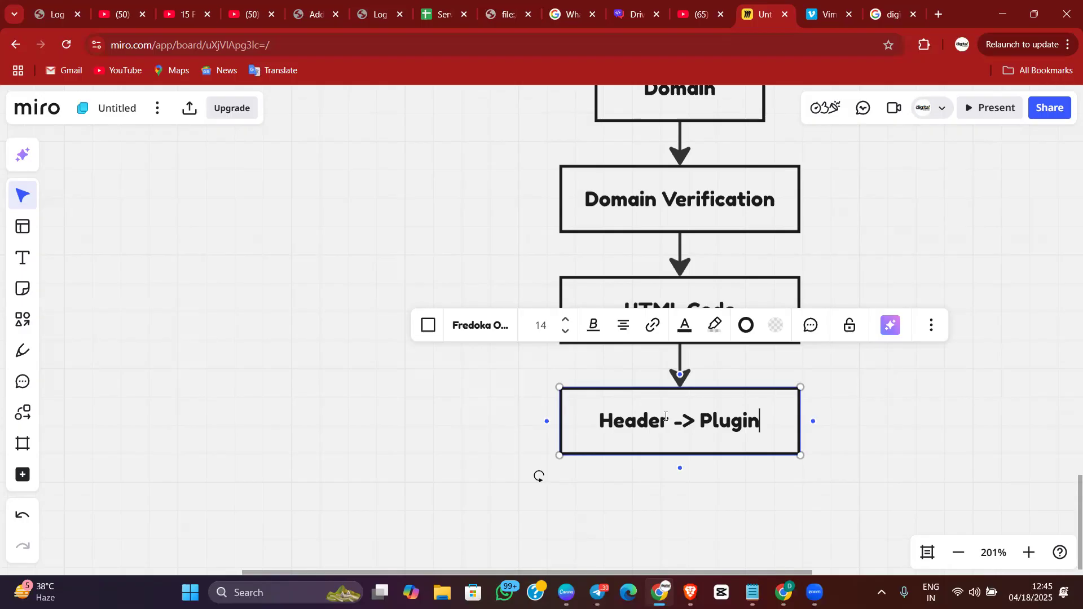
Add a connected box below "Header -> Plugin" and label it "Verification Complete"
left_click(610, 499)
left_click(661, 440)
left_click(679, 466)
scroll(730, 539, "down", 1)
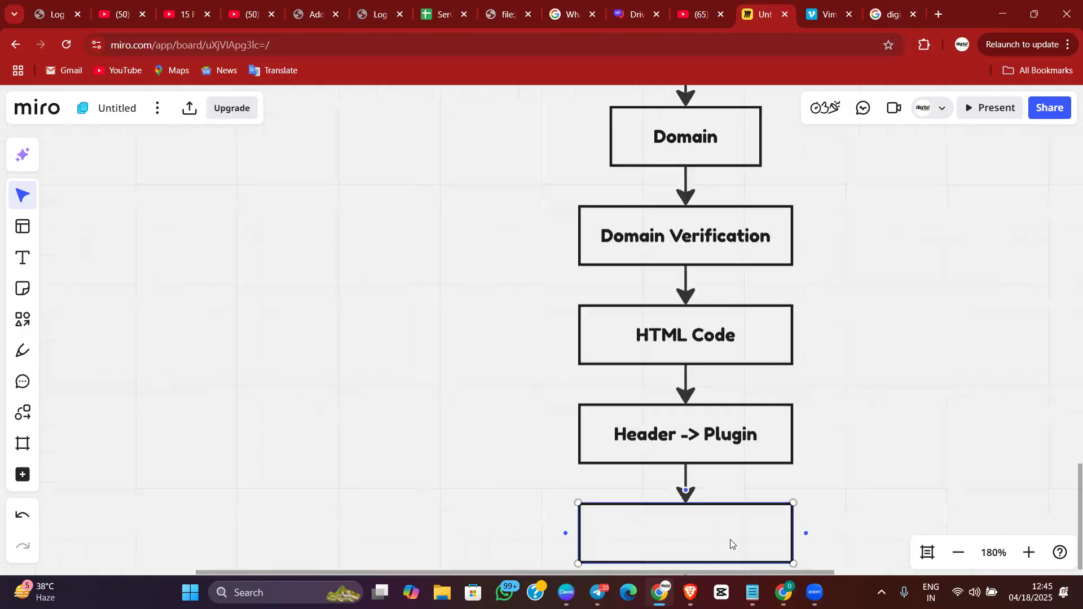
left_click_drag(863, 517, 851, 367)
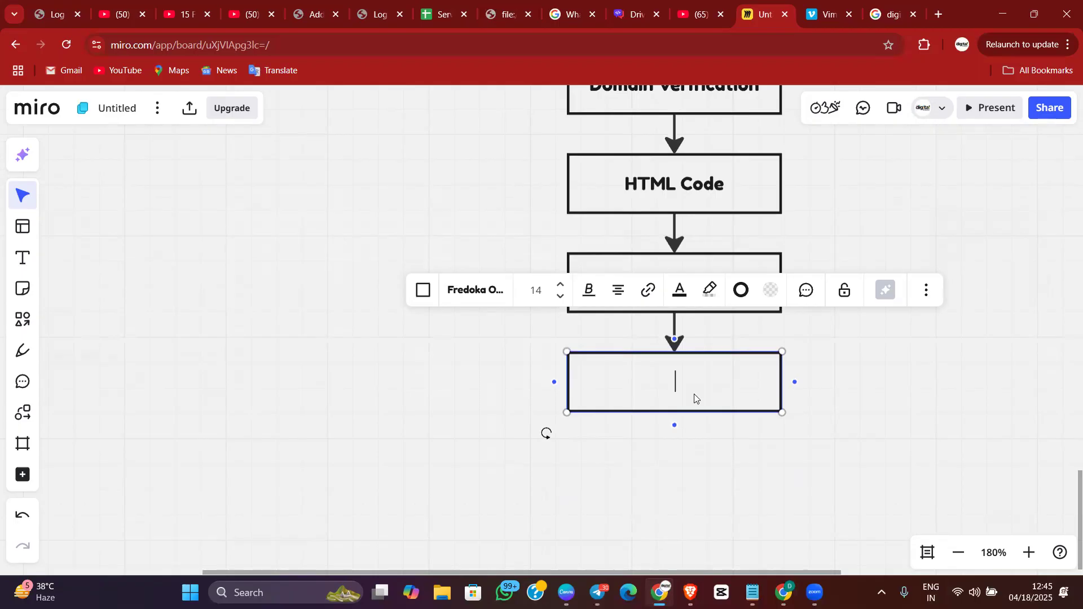
double_click(694, 394)
left_click(512, 361)
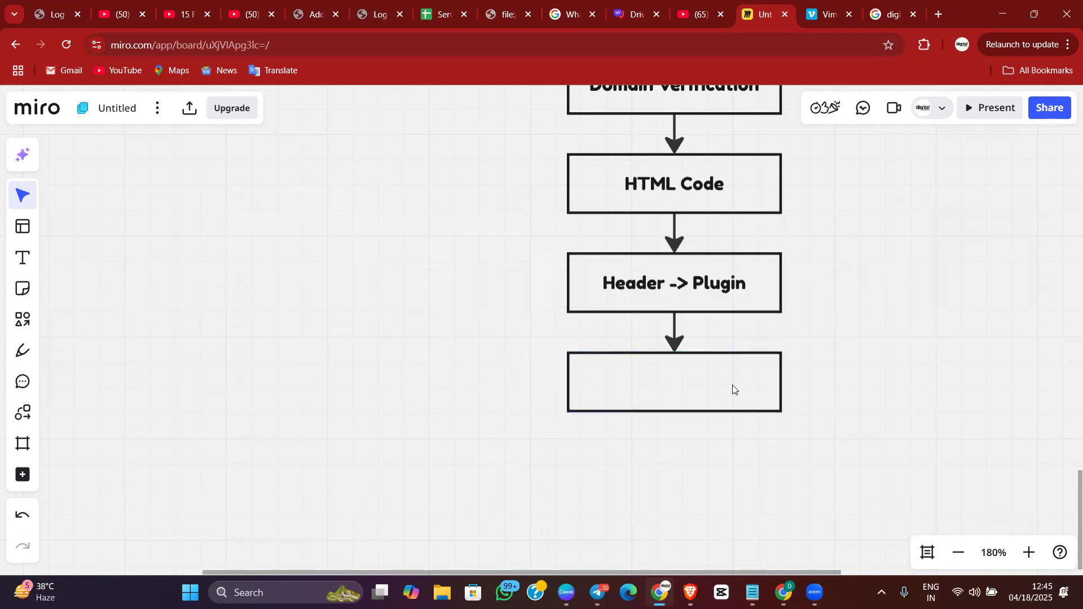
left_click(714, 382)
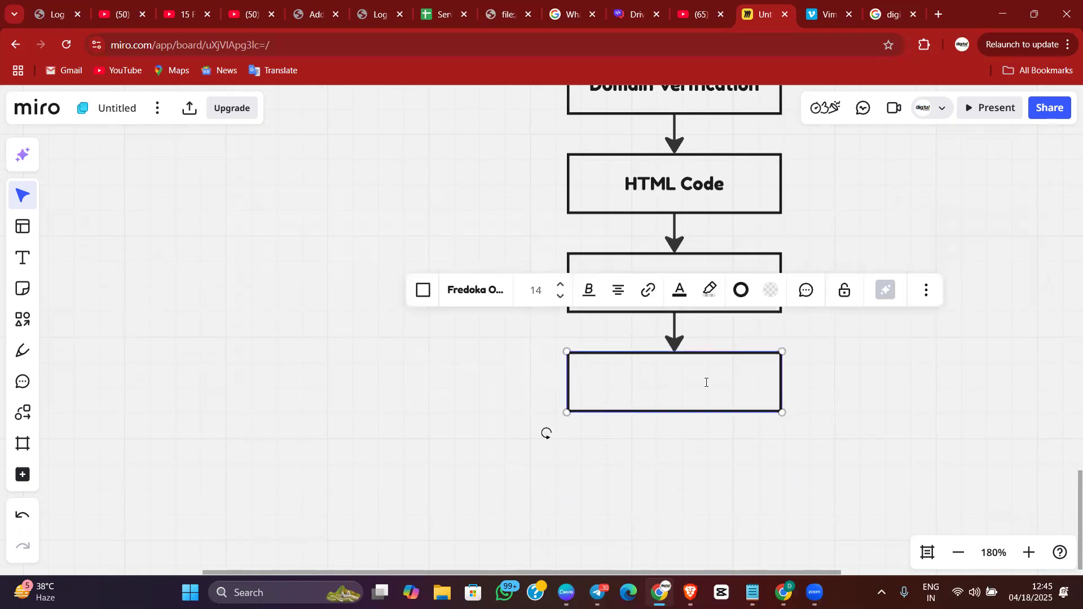
type("Verificat")
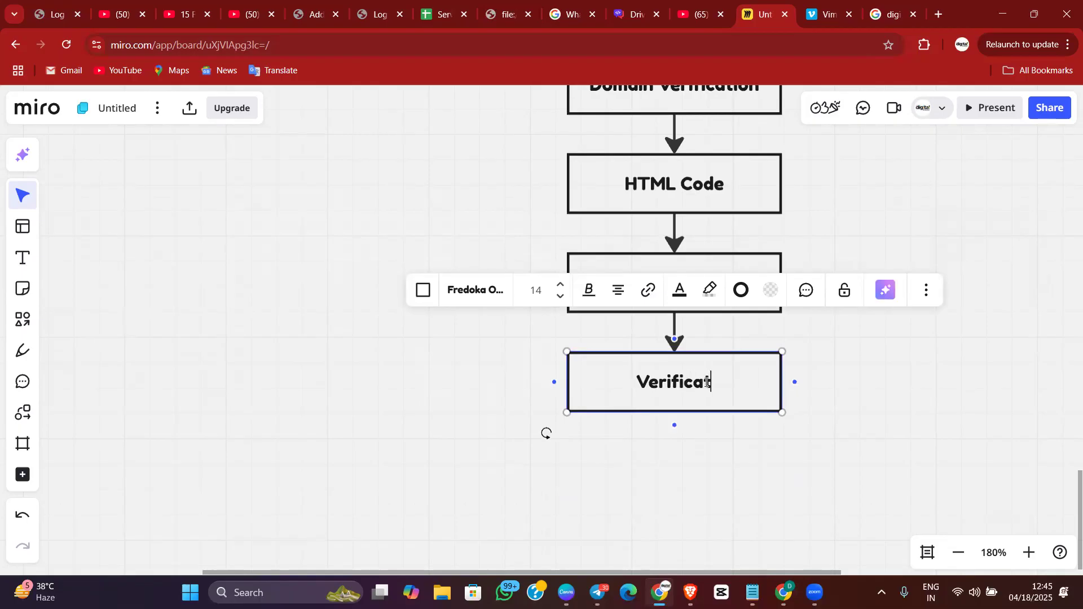
type("ion Complete")
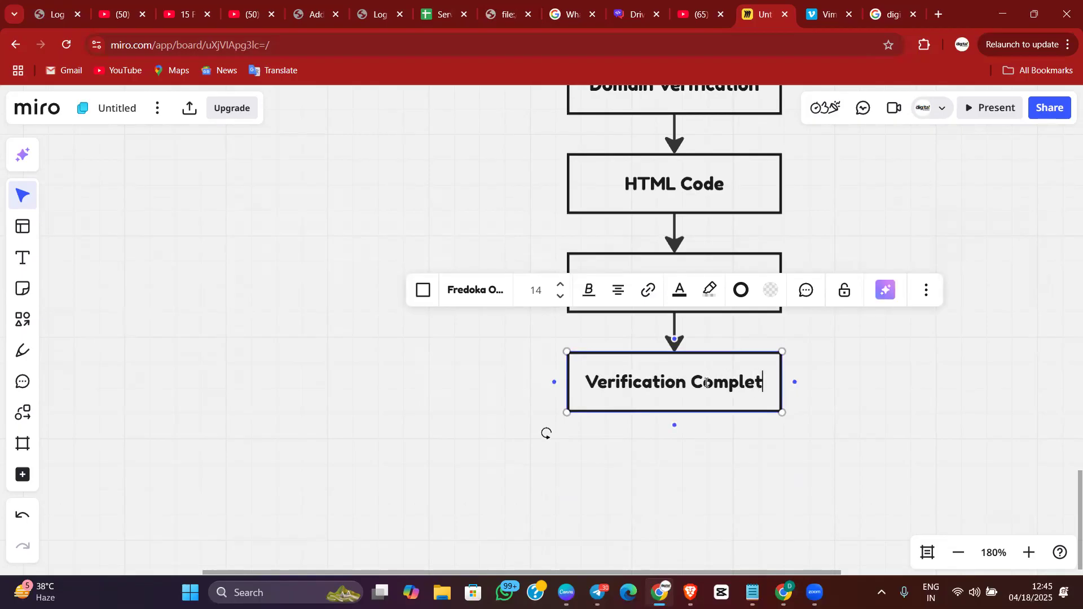
Add a connected box below Verification Complete and label it "Property-> URL Link"
left_click(675, 425)
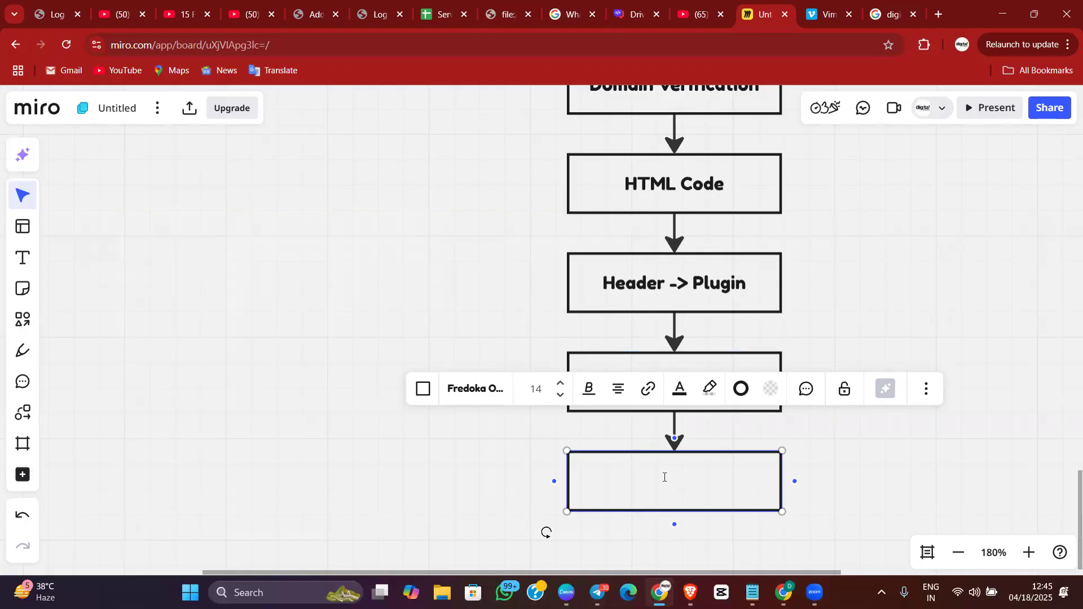
type("Proprert")
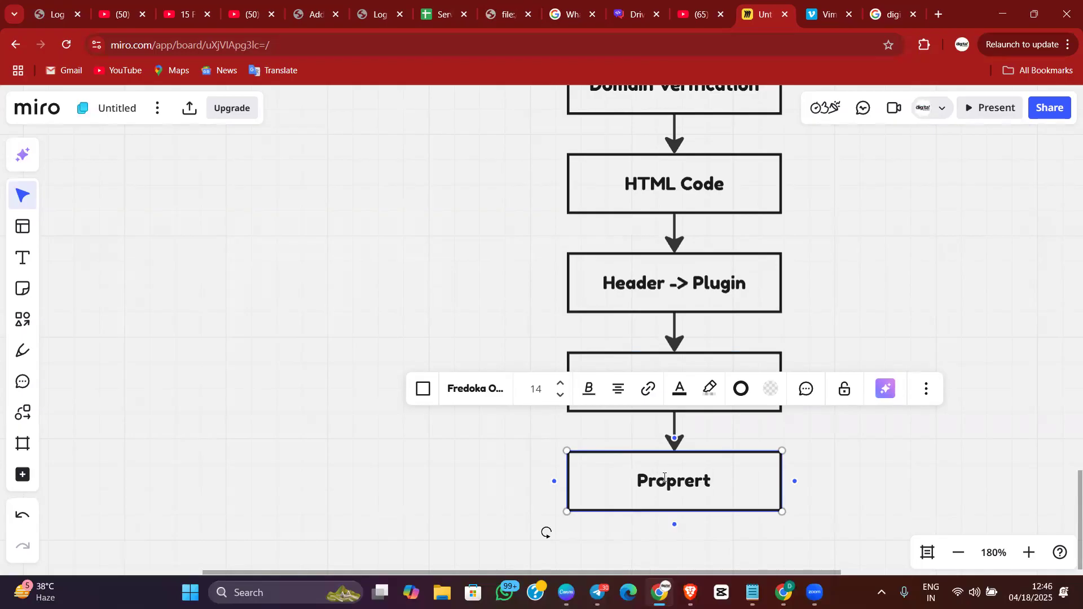
key("BackSpace")
key("BackSpace")
key("BackSpace")
key("BackSpace")
type("erty")
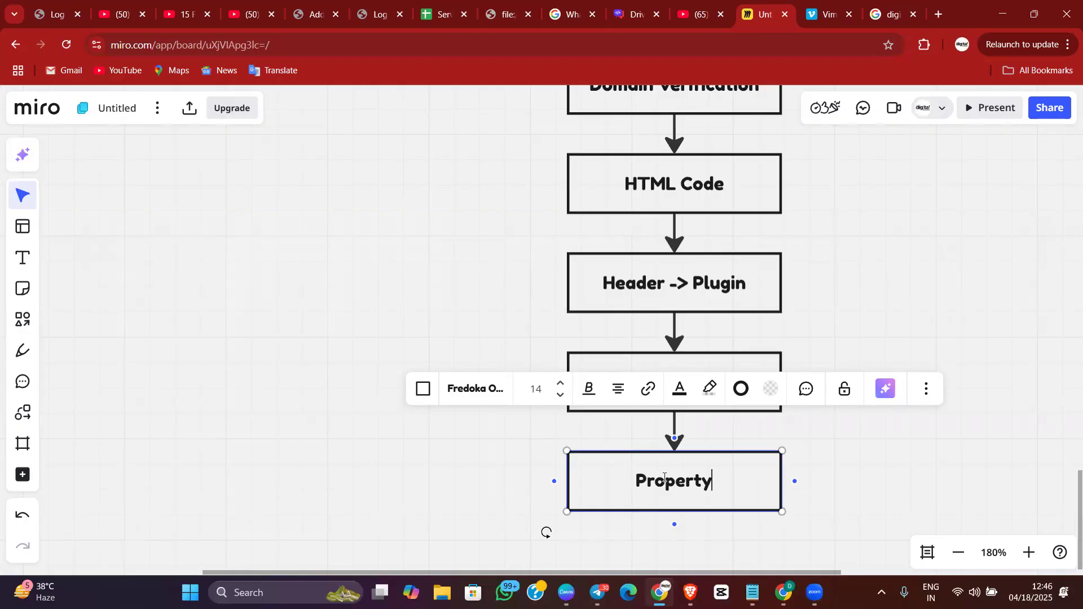
type("-> URL Link")
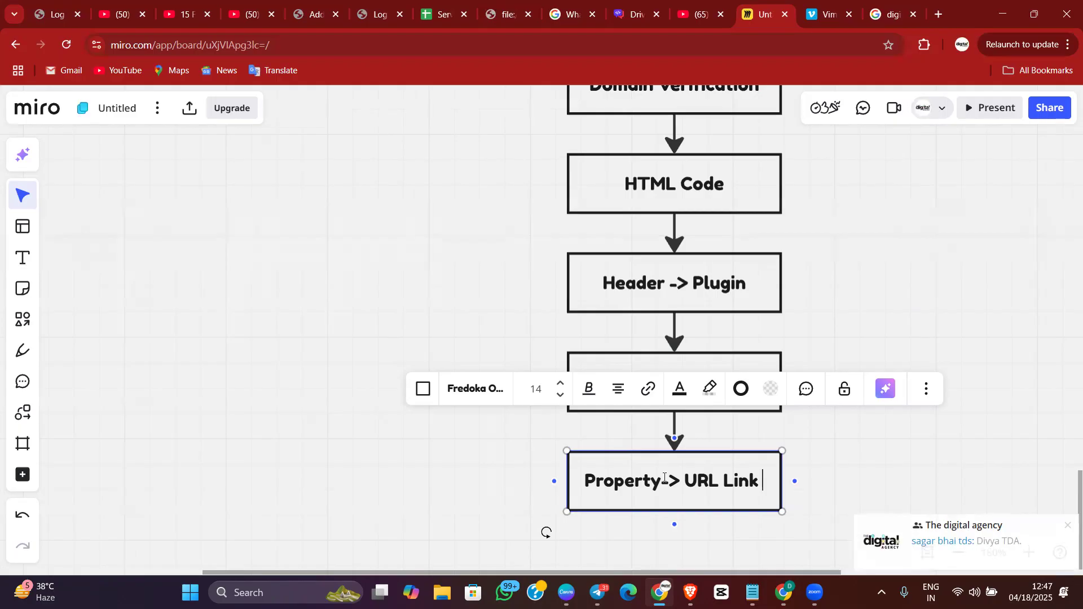
left_click(284, 466)
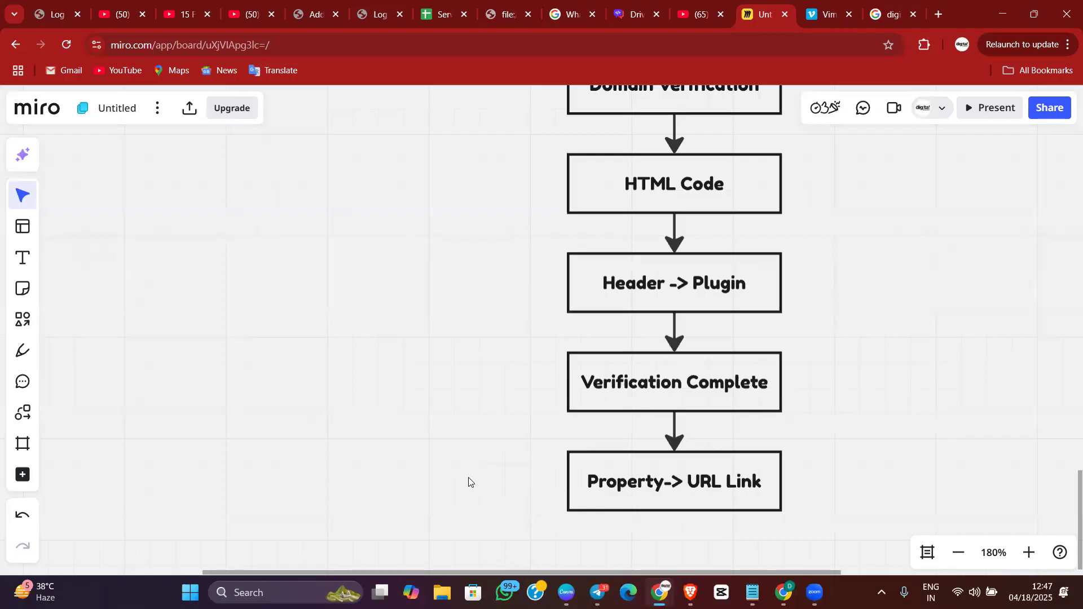
Add a connected box below "Property-> URL Link" and label it "Indexing -> Apply"
scroll(468, 481, "up", 2)
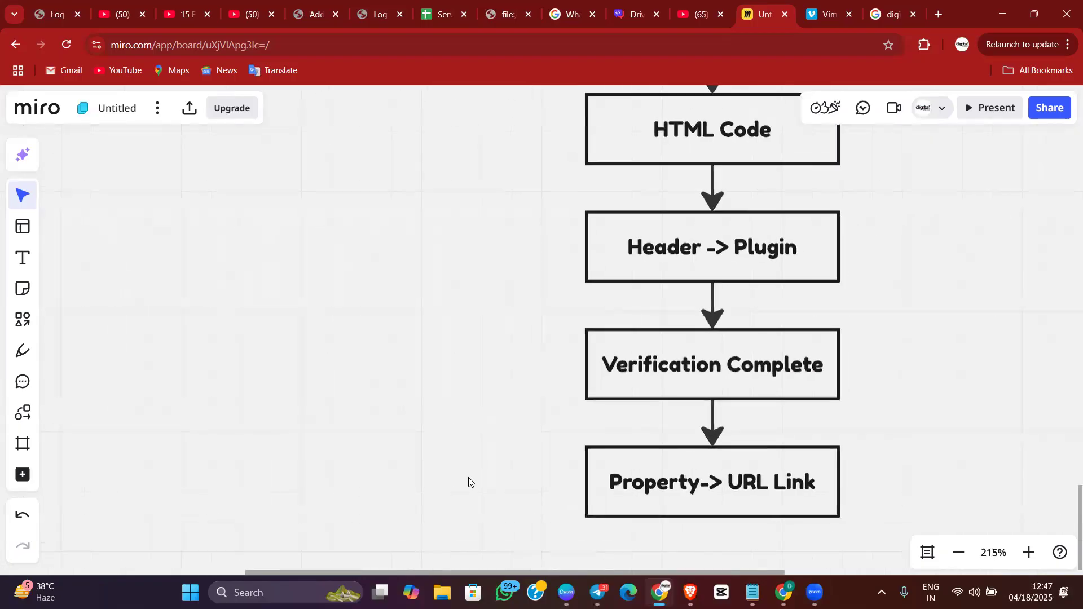
scroll(468, 481, "down", 5)
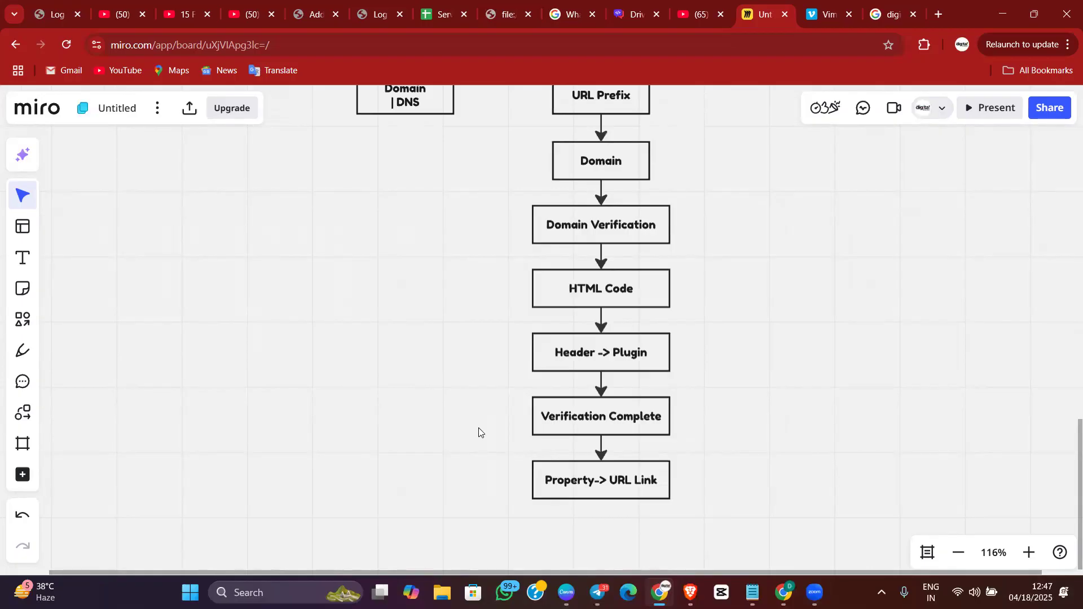
left_click_drag(543, 526, 538, 459)
left_click(582, 422)
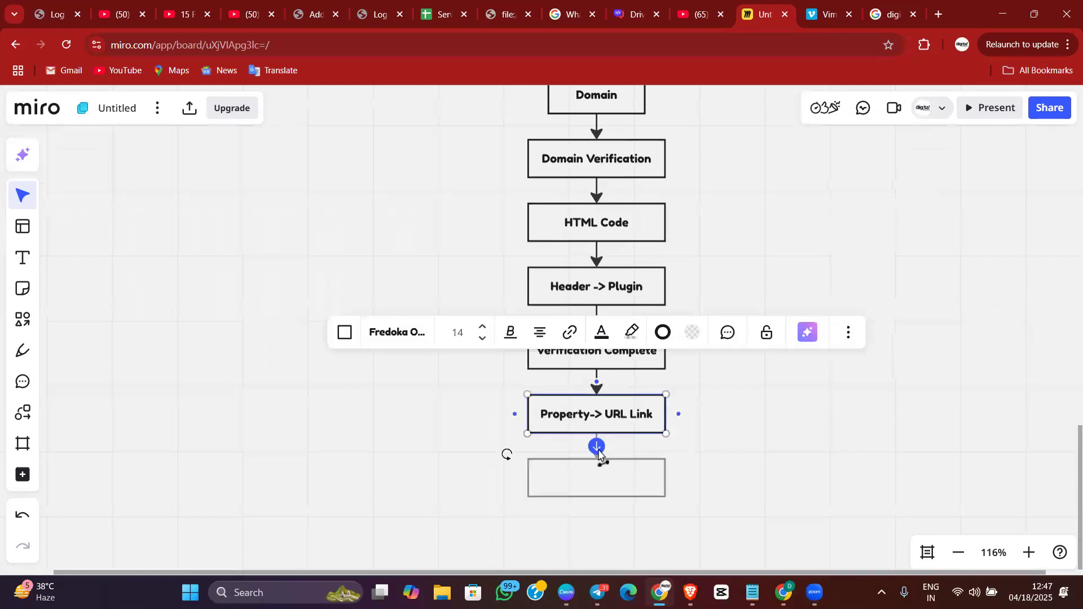
left_click(597, 445)
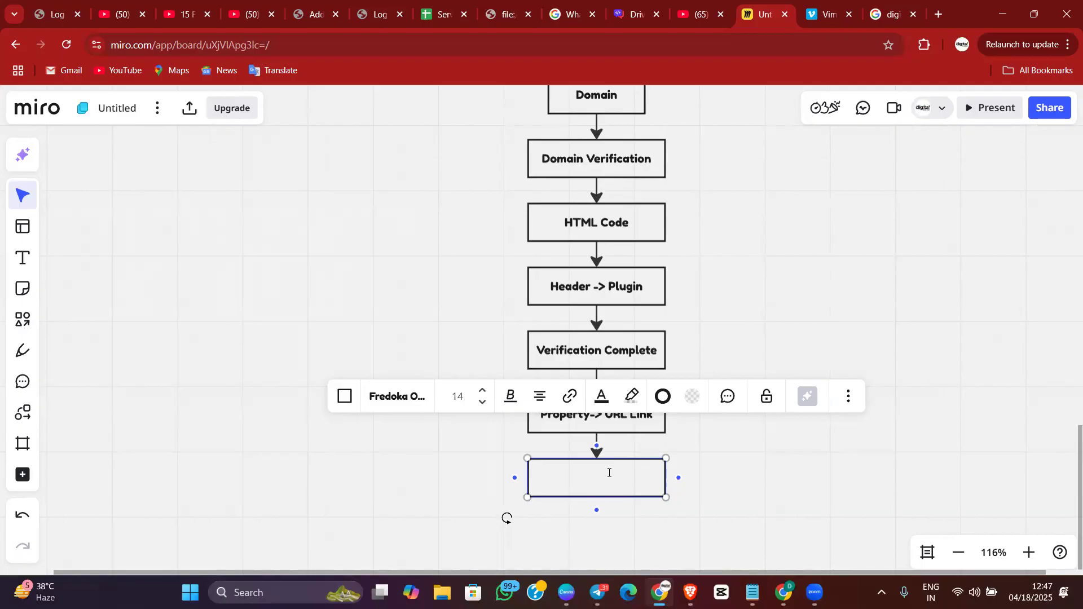
type("Indexing -> Apply")
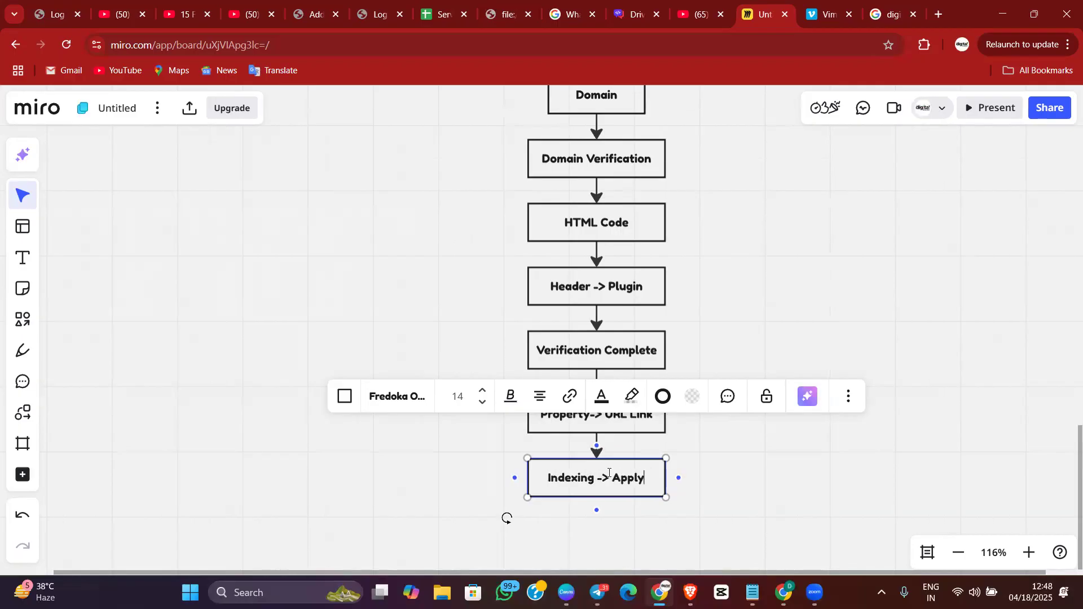
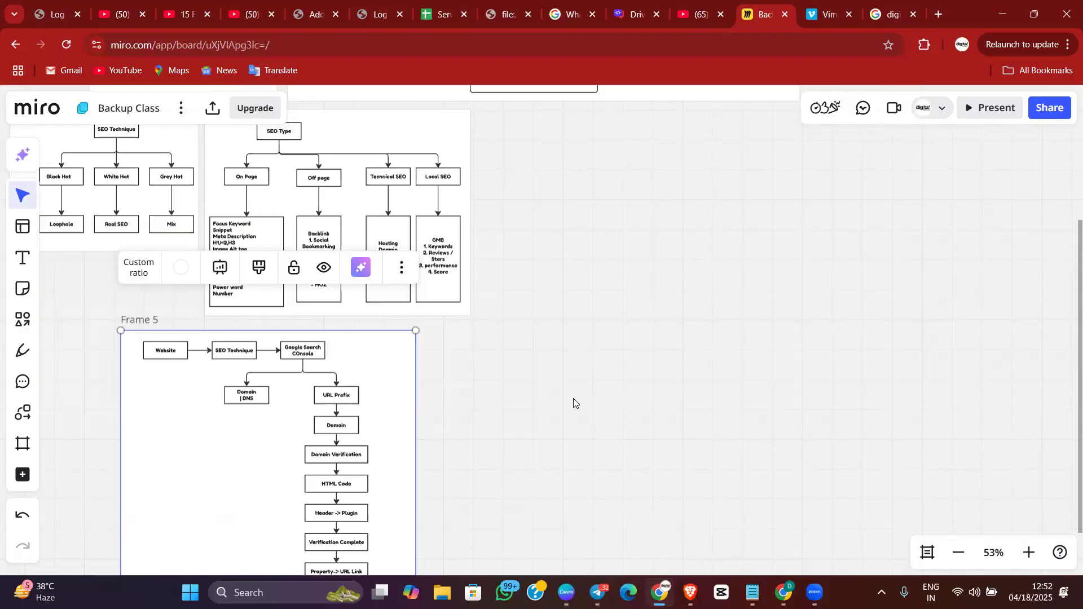
Open the thedigitalschool.in website in a new browser tab
left_click(939, 14)
type("the")
key("Right")
key("Return")
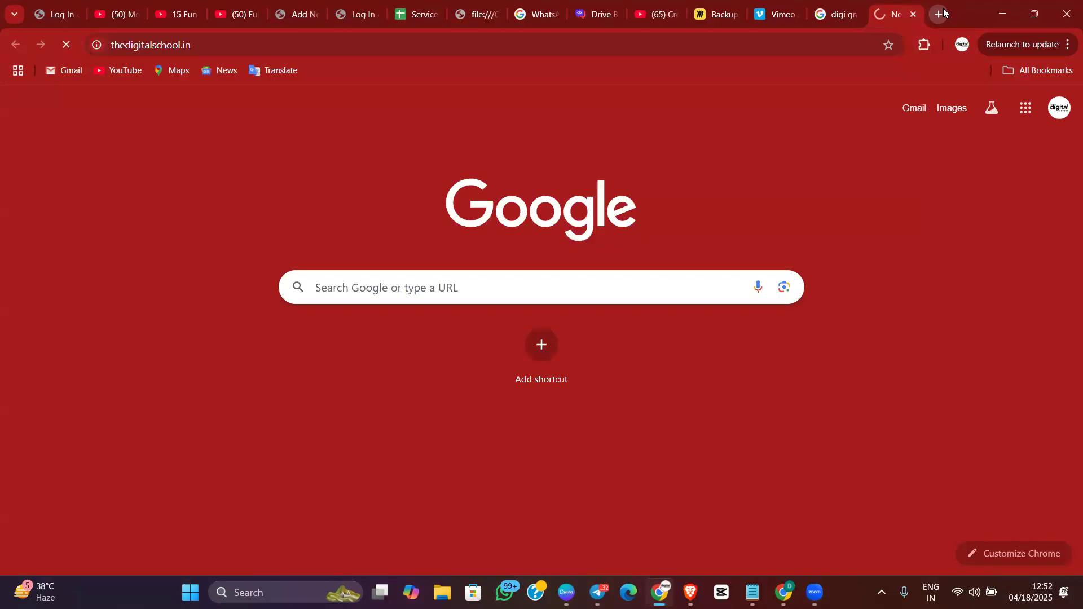
Search Google for "Spoon media" in the same browser tab
left_click(481, 45)
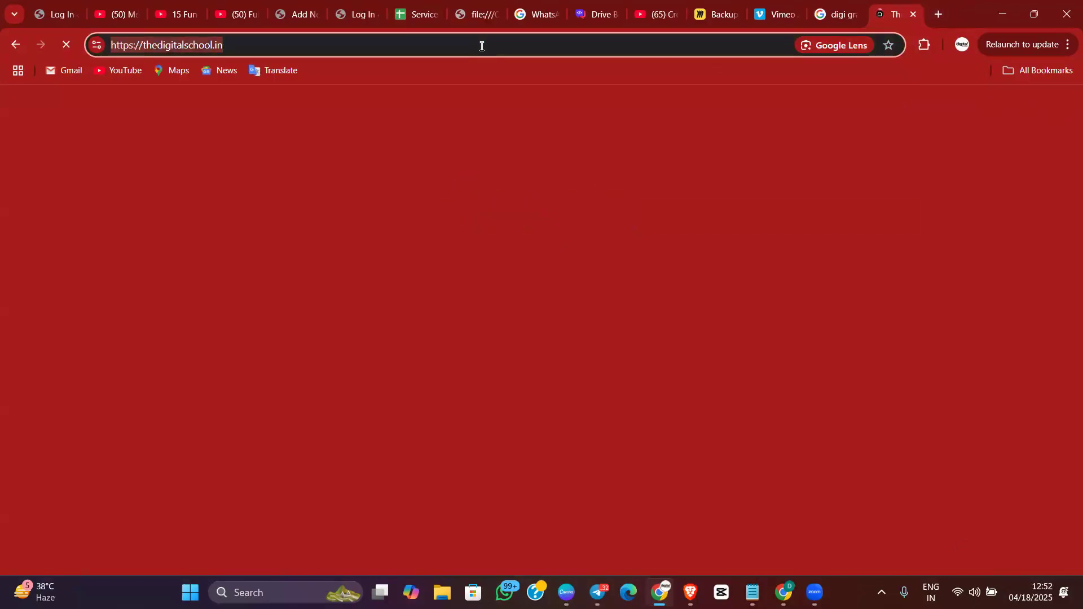
type("Spoo")
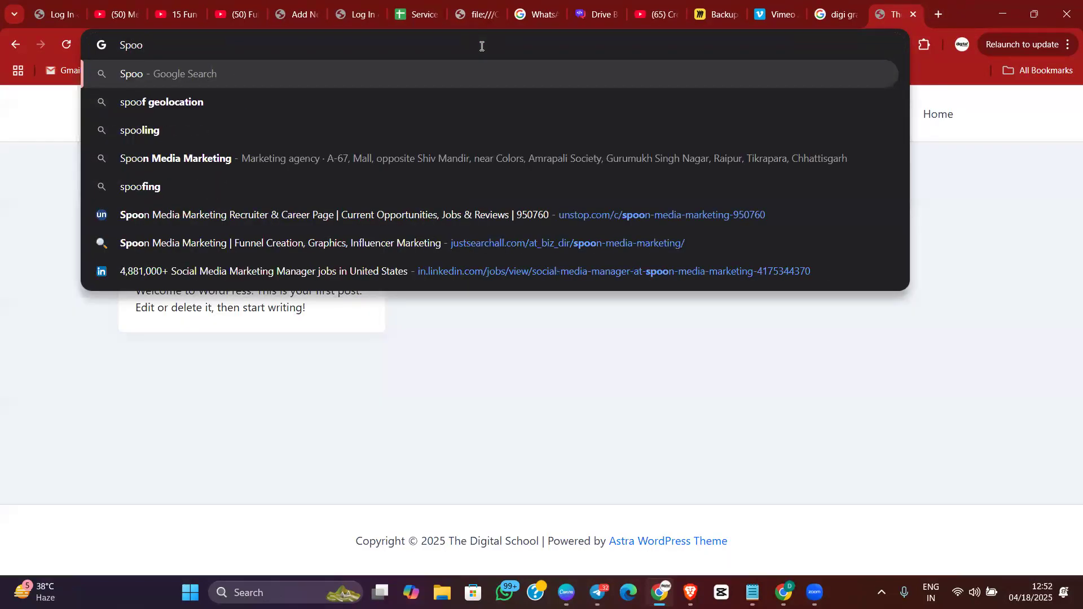
type("n media")
key("Delete")
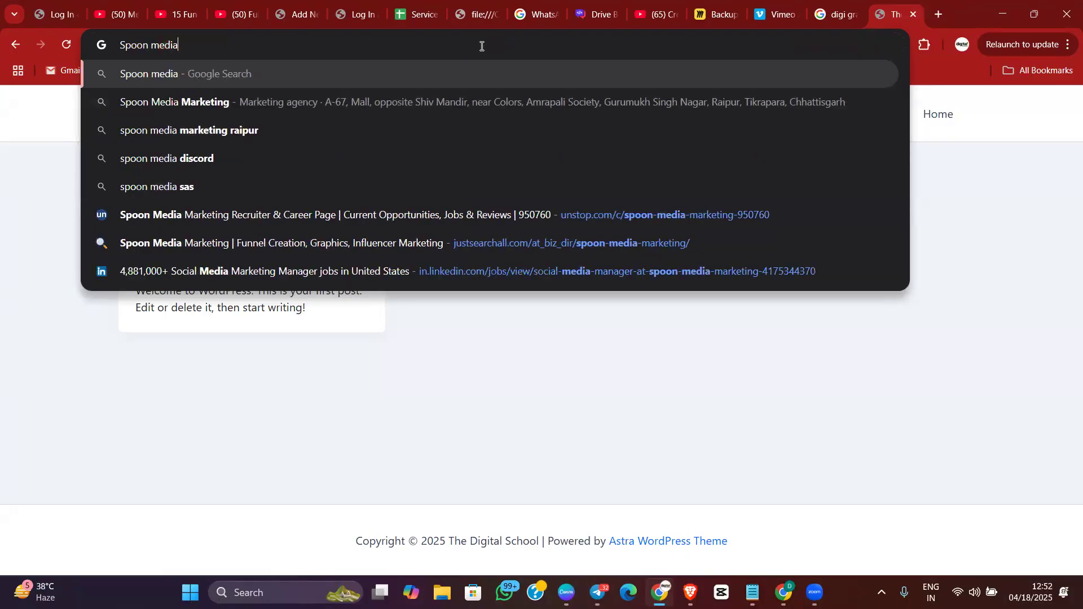
key("Return")
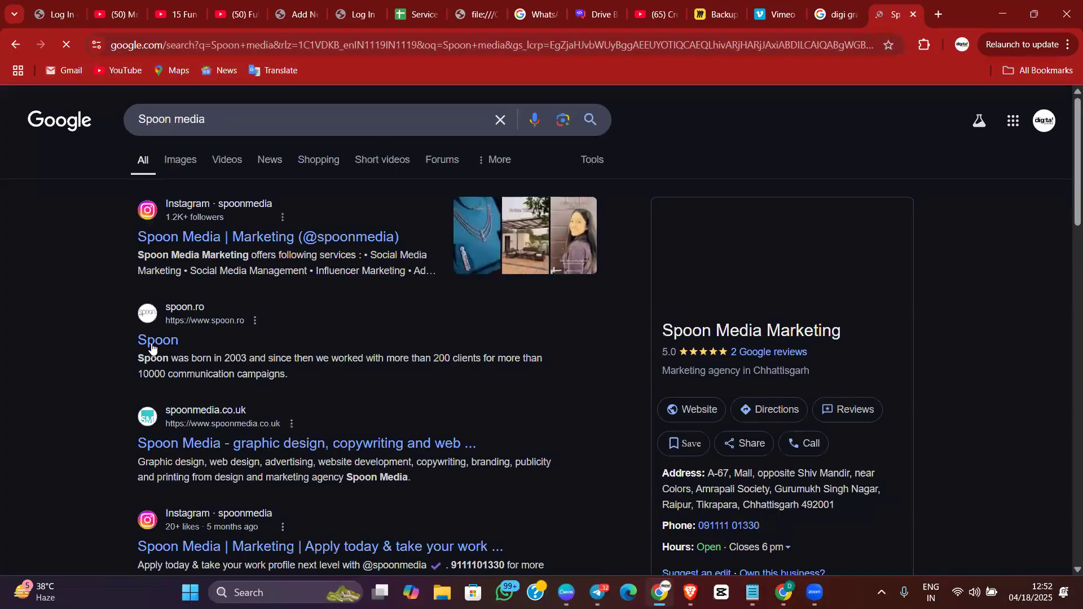
Open the spoon.ro website from the search results and look through its home page down to the services
left_click(149, 343)
right_click(148, 352)
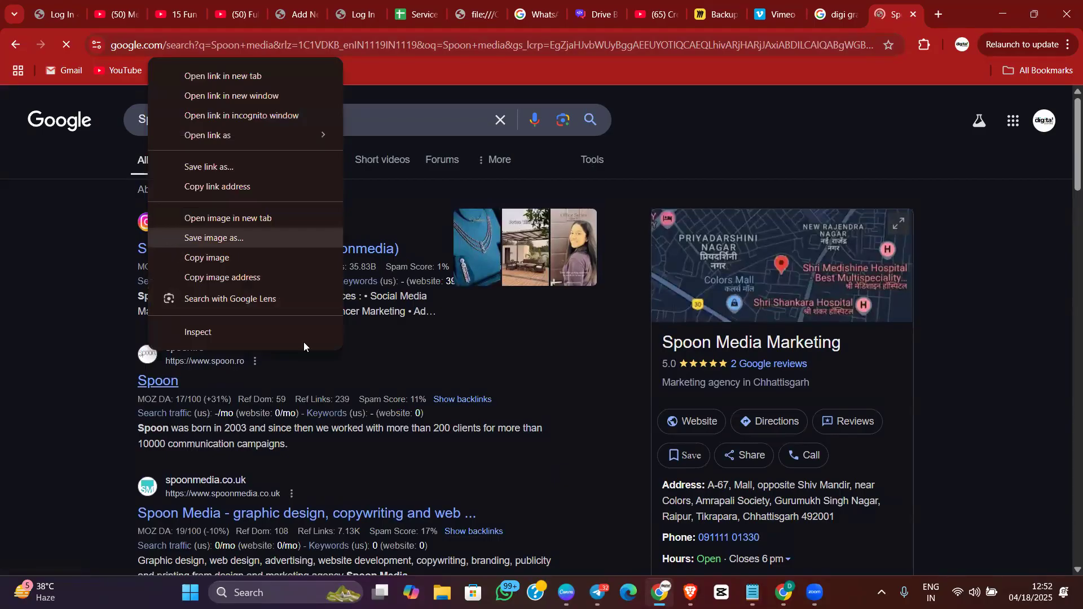
left_click(683, 389)
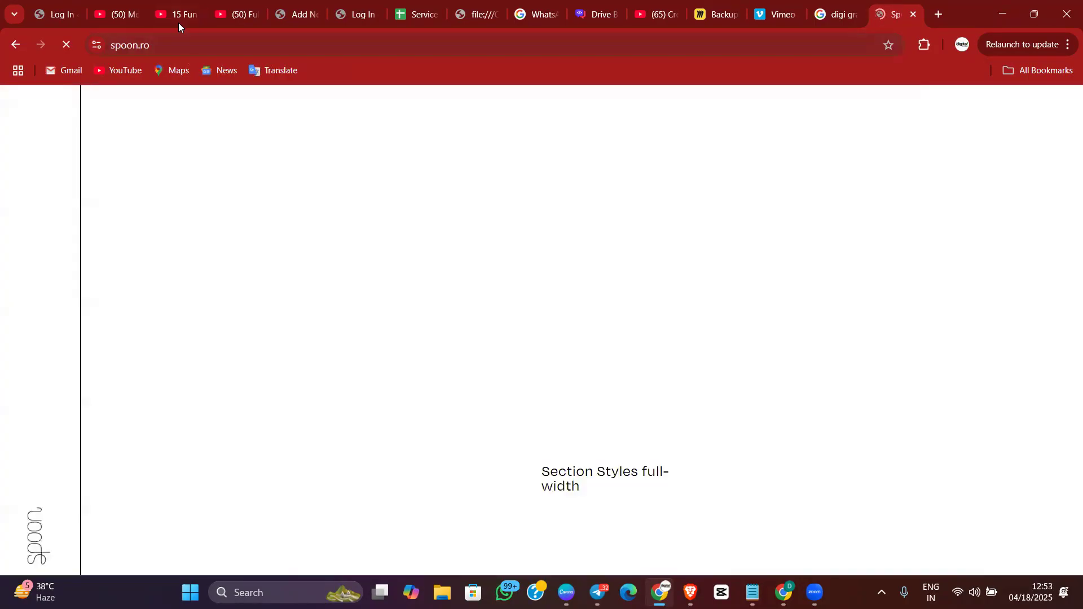
left_click(206, 48)
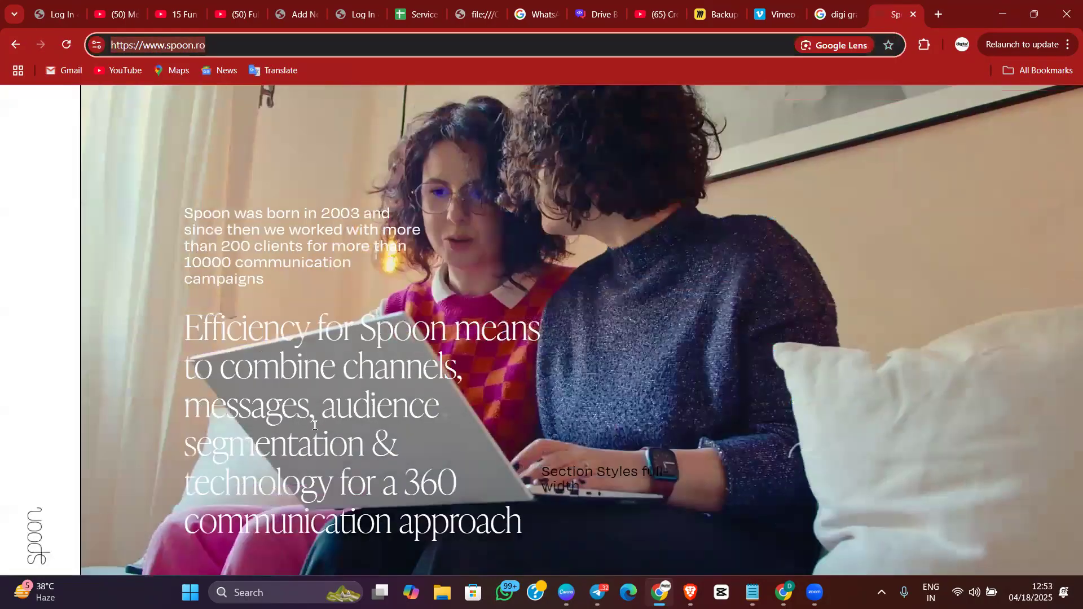
scroll(314, 426, "down", 5)
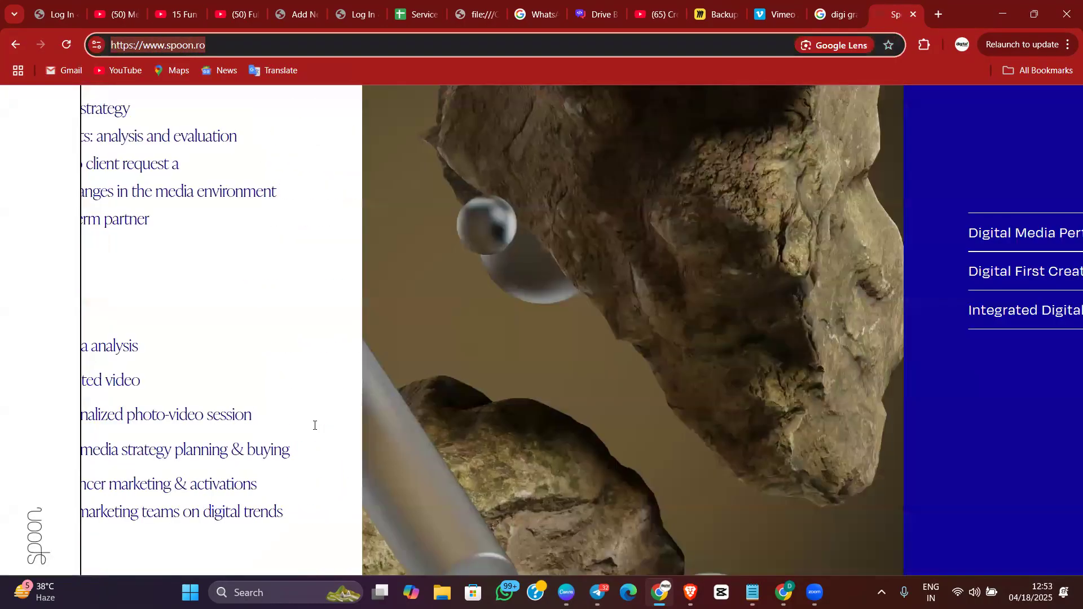
scroll(315, 425, "down", 10)
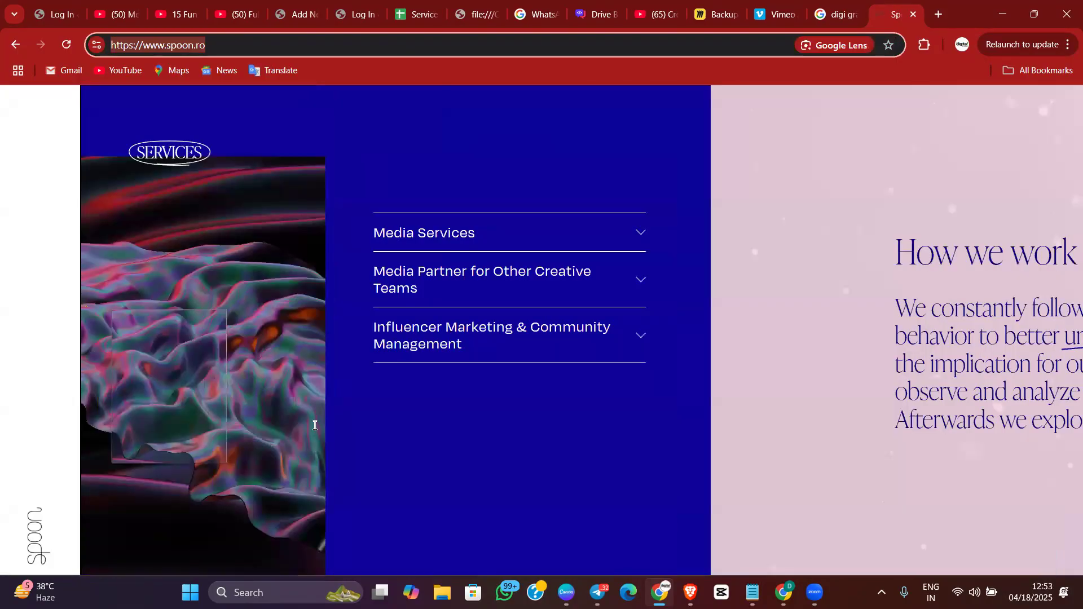
scroll(315, 425, "down", 6)
Go back to the search results, view the website linked from the Spoon Media Marketing business listing, and return to the results
key("alt+Left")
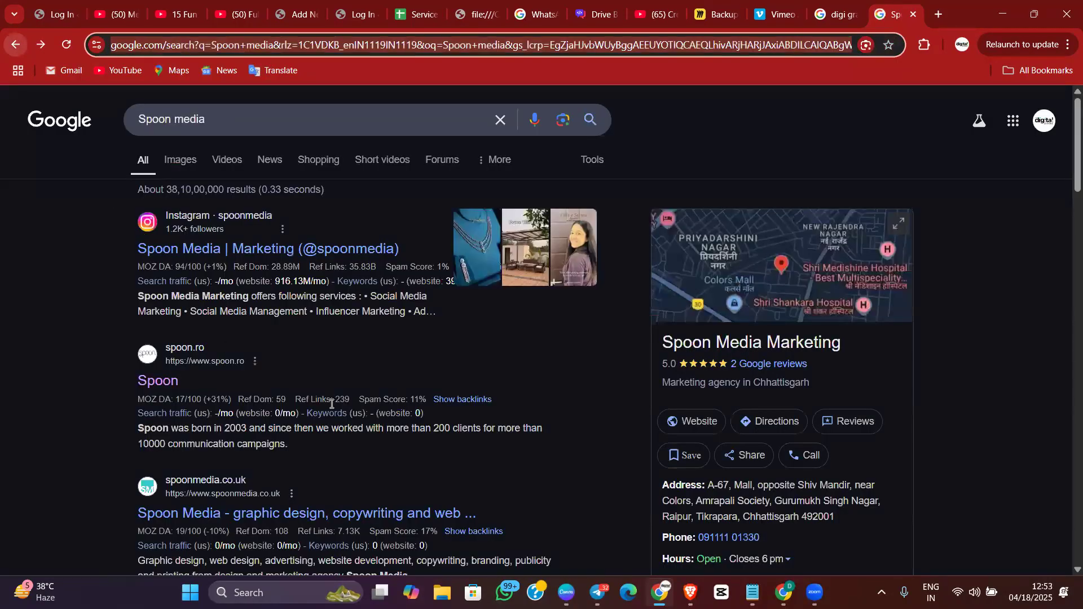
left_click(701, 426)
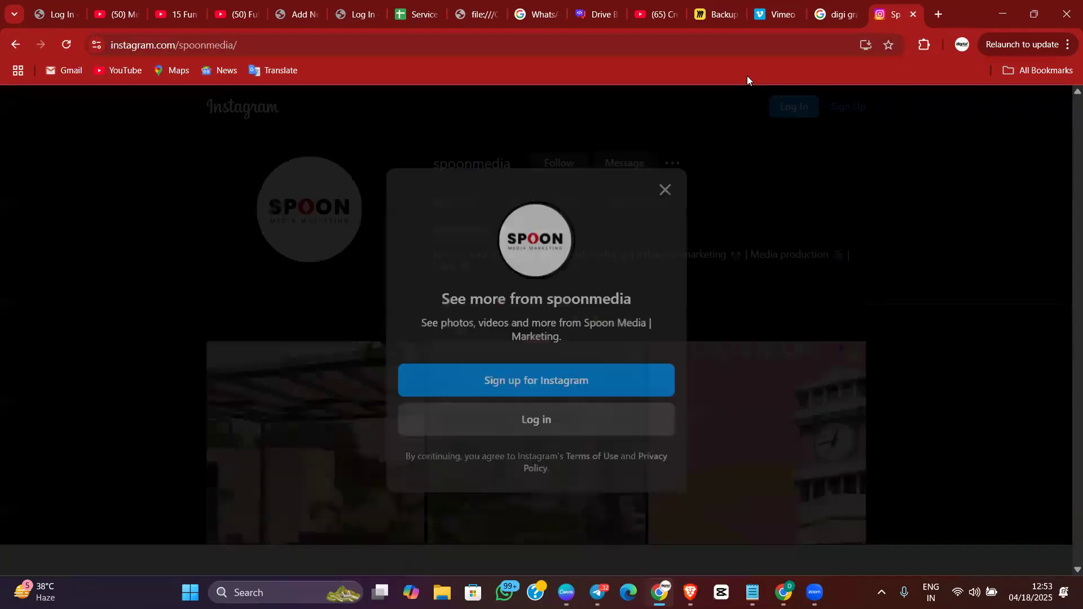
left_click(665, 190)
left_click(16, 45)
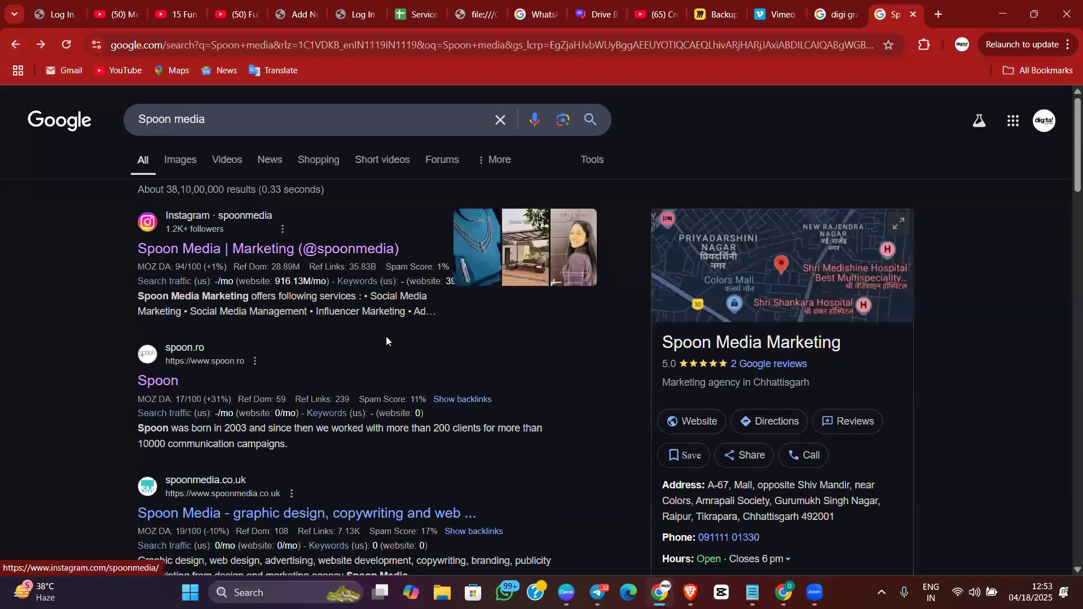
Open the spoonagency.com website from further down the search results, look through its home page, and return to the results
scroll(374, 342, "down", 6)
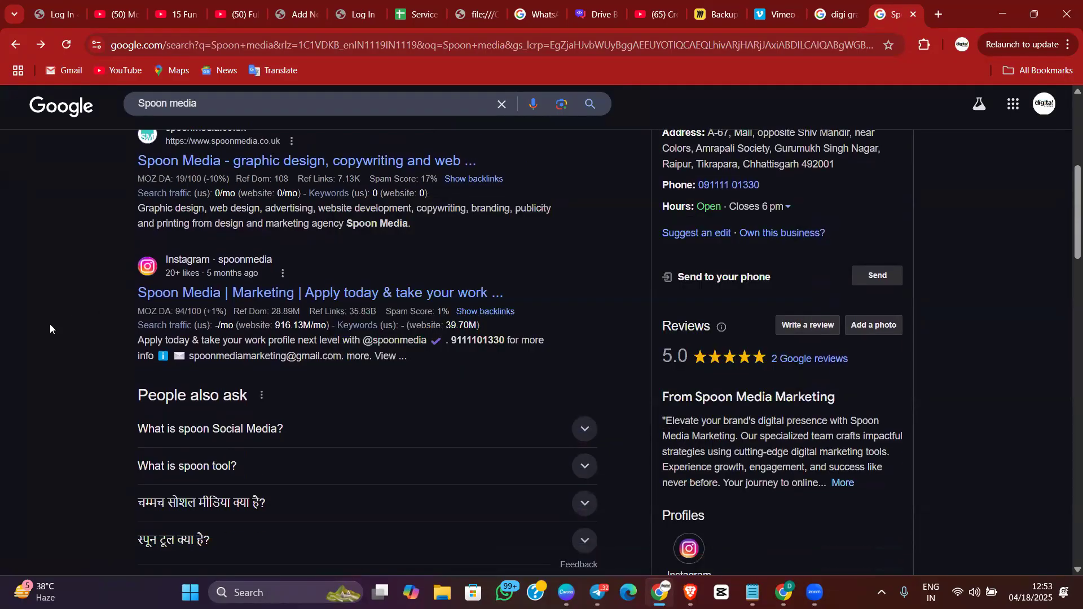
scroll(66, 324, "down", 5)
scroll(66, 324, "up", 5)
scroll(65, 323, "down", 4)
scroll(525, 389, "down", 6)
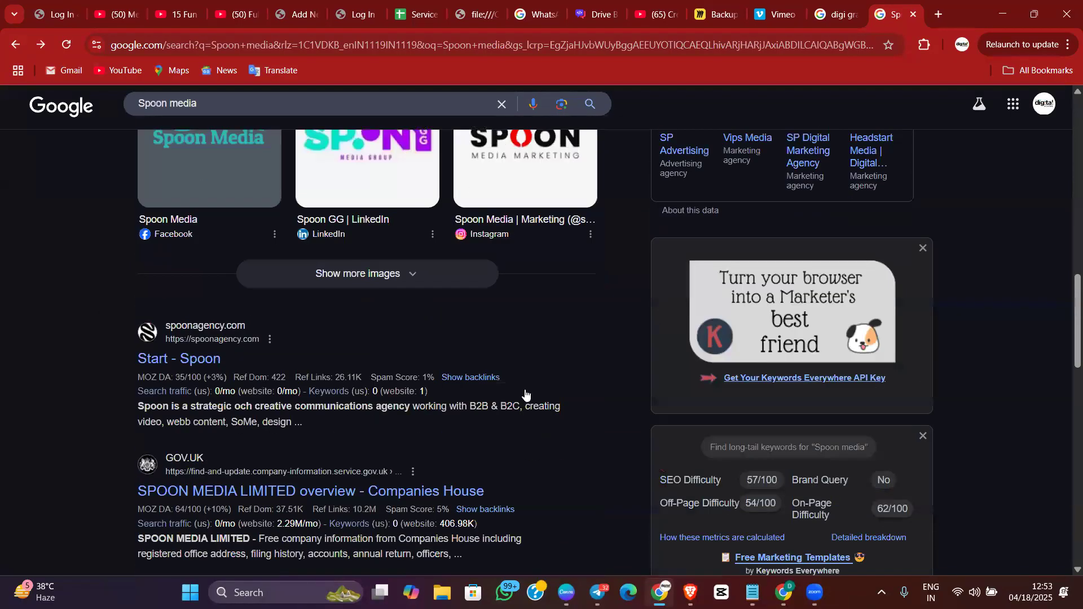
scroll(291, 314, "down", 1)
left_click(179, 286)
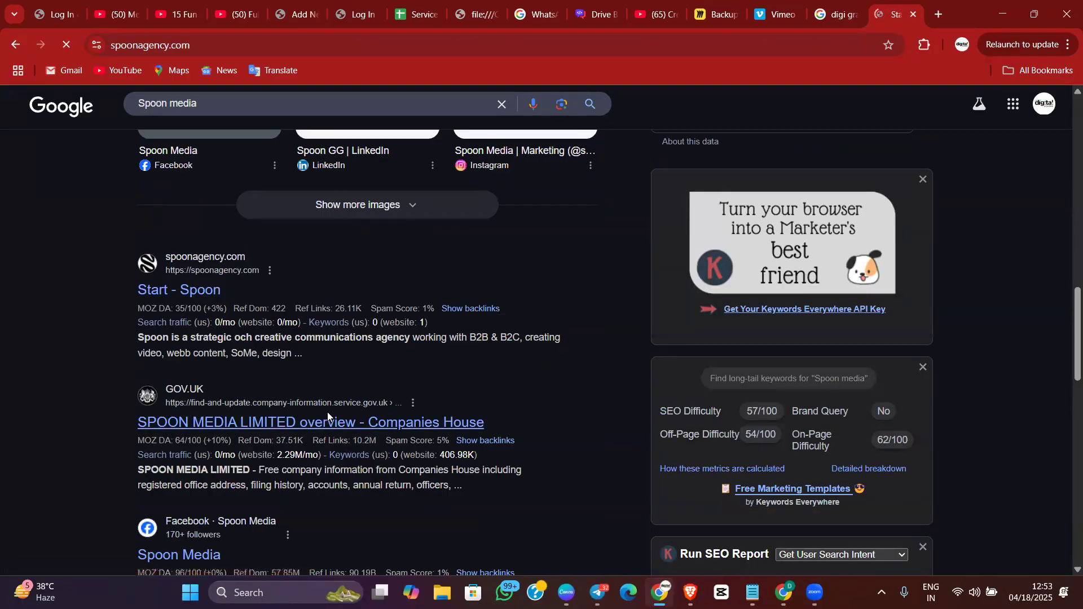
scroll(373, 383, "down", 5)
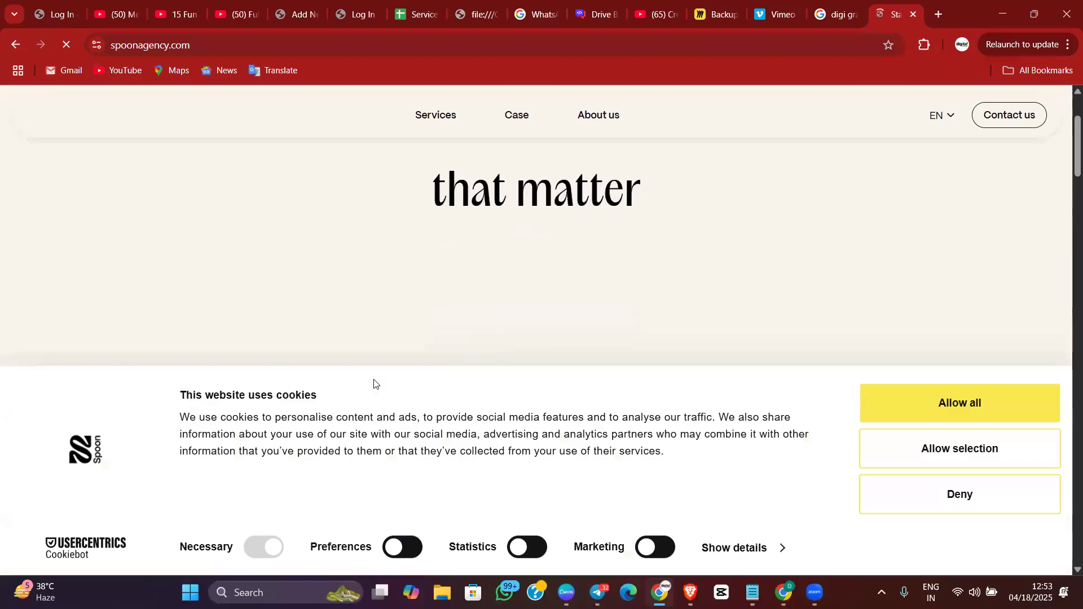
scroll(374, 383, "down", 8)
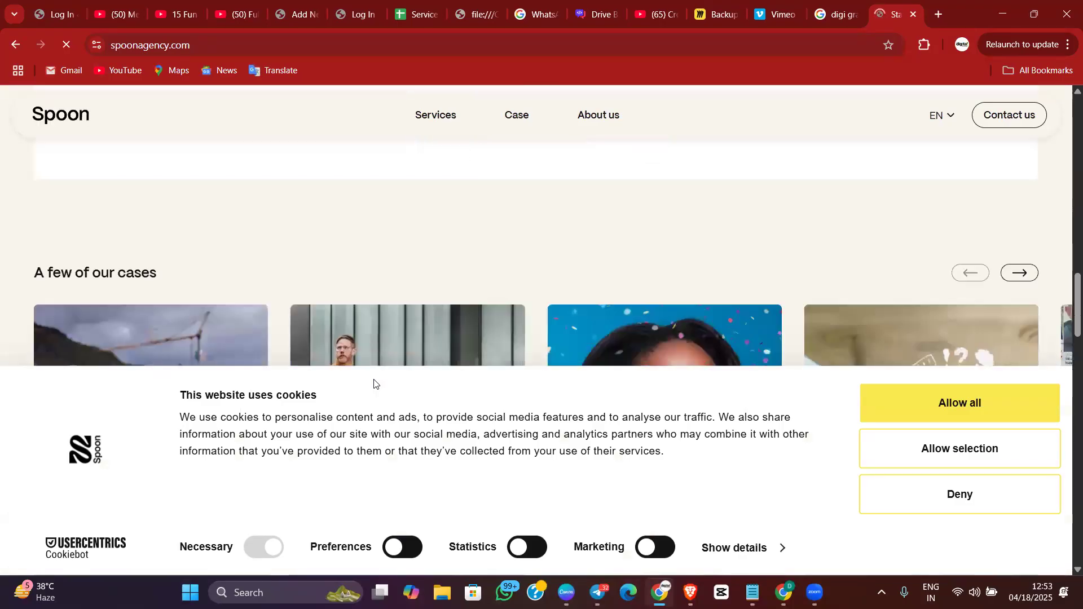
left_click(15, 45)
Replace the Google search with the suggested query "the digital agency"
left_click(229, 96)
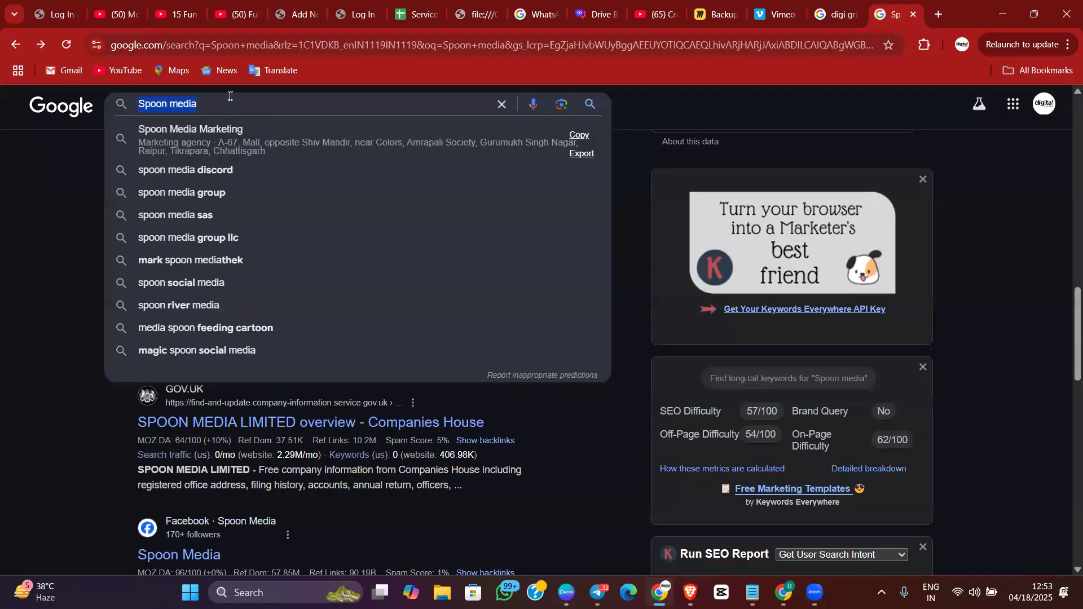
key("BackSpace")
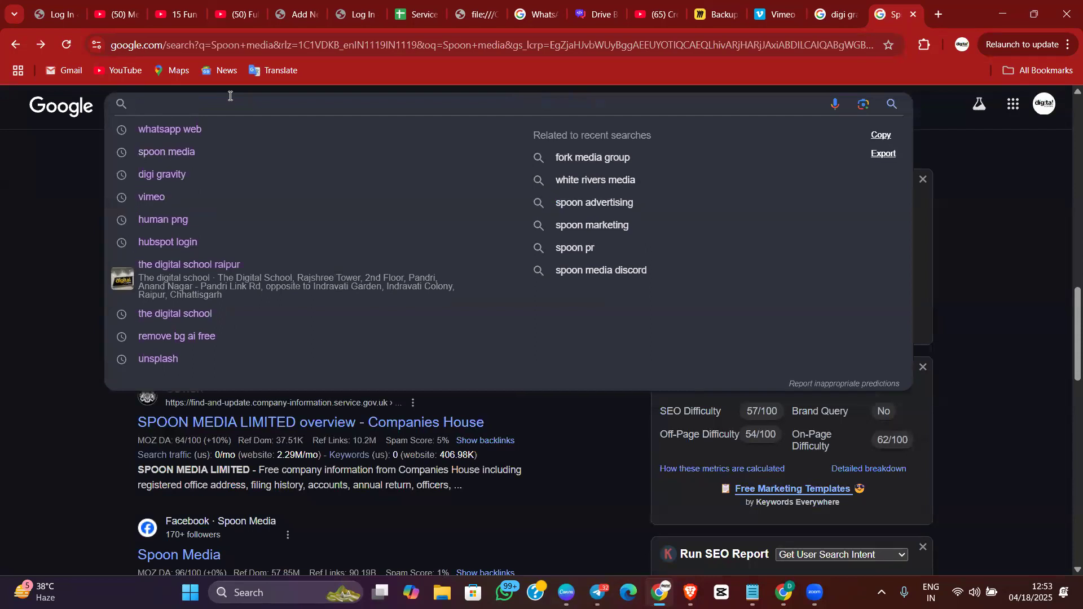
type("the")
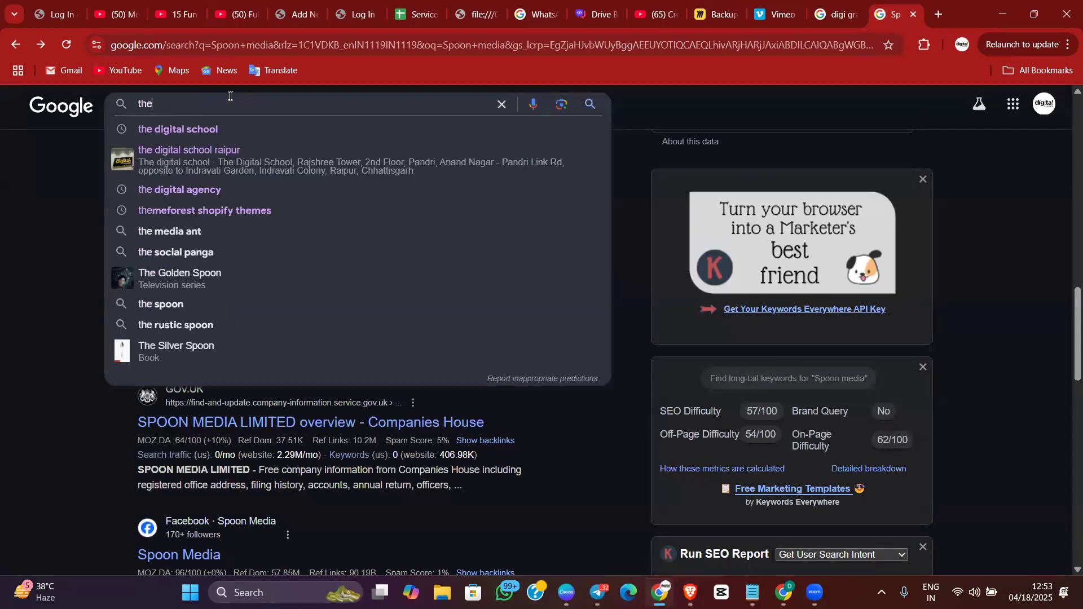
key("Down")
key("Down")
key("Down")
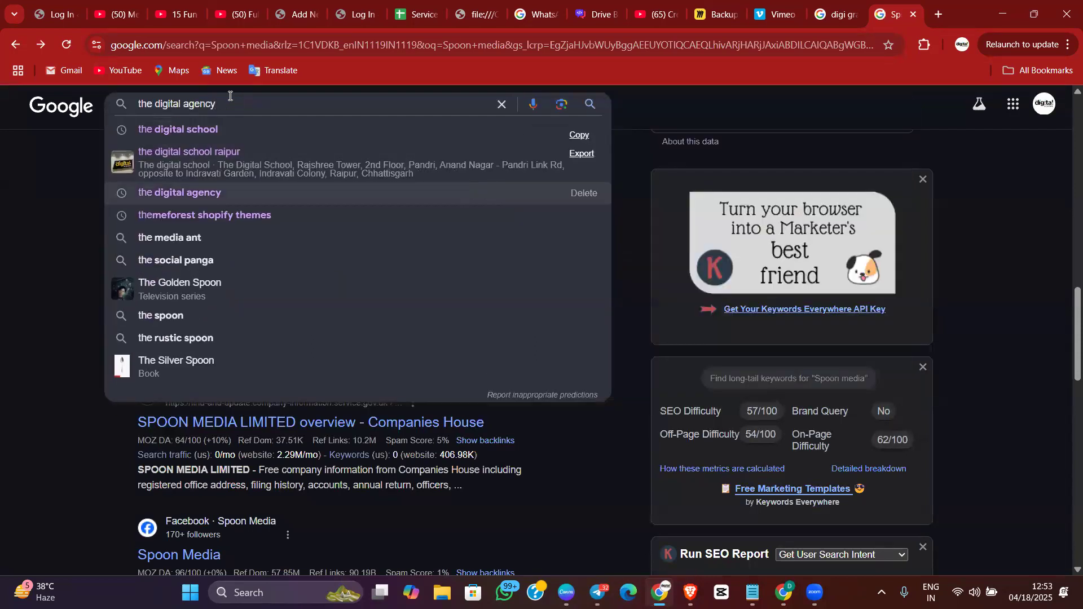
key("Return")
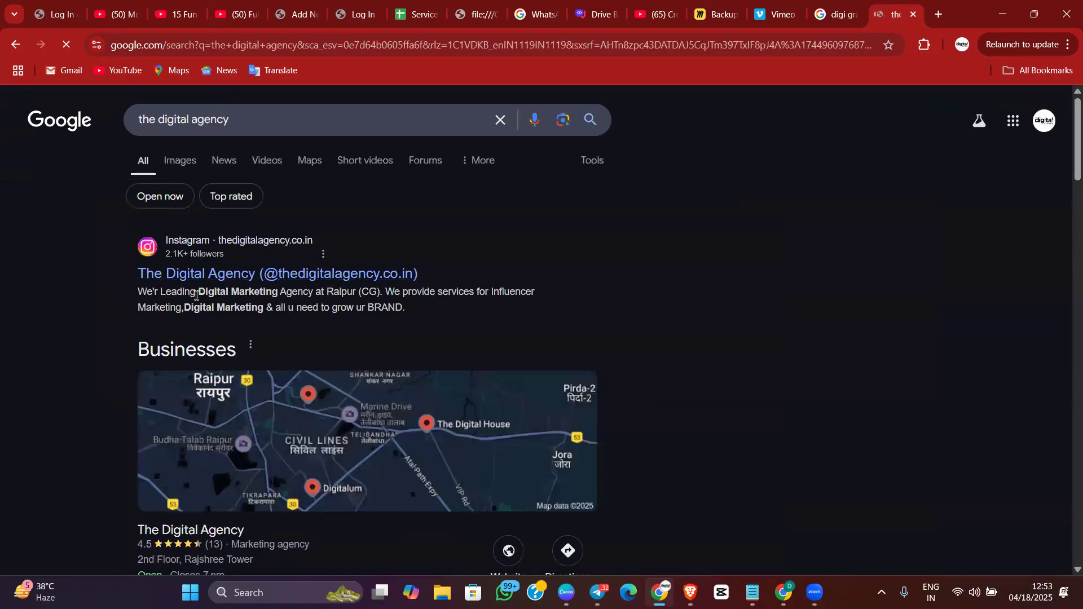
Open the thedigitalagency.co.in website from The Digital Agency's business listing and copy its address
scroll(196, 294, "down", 4)
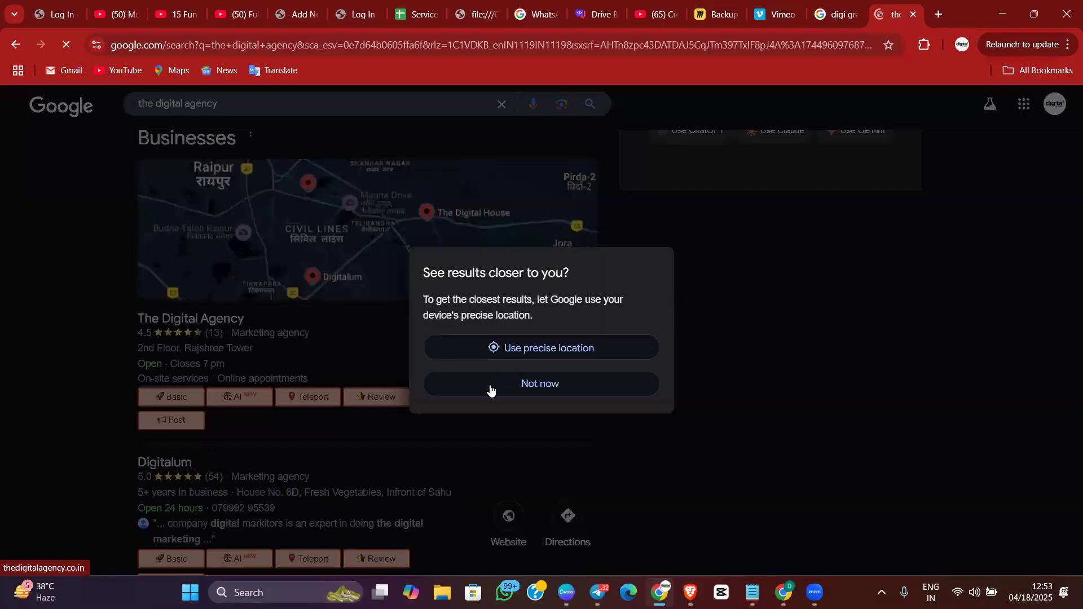
left_click(490, 389)
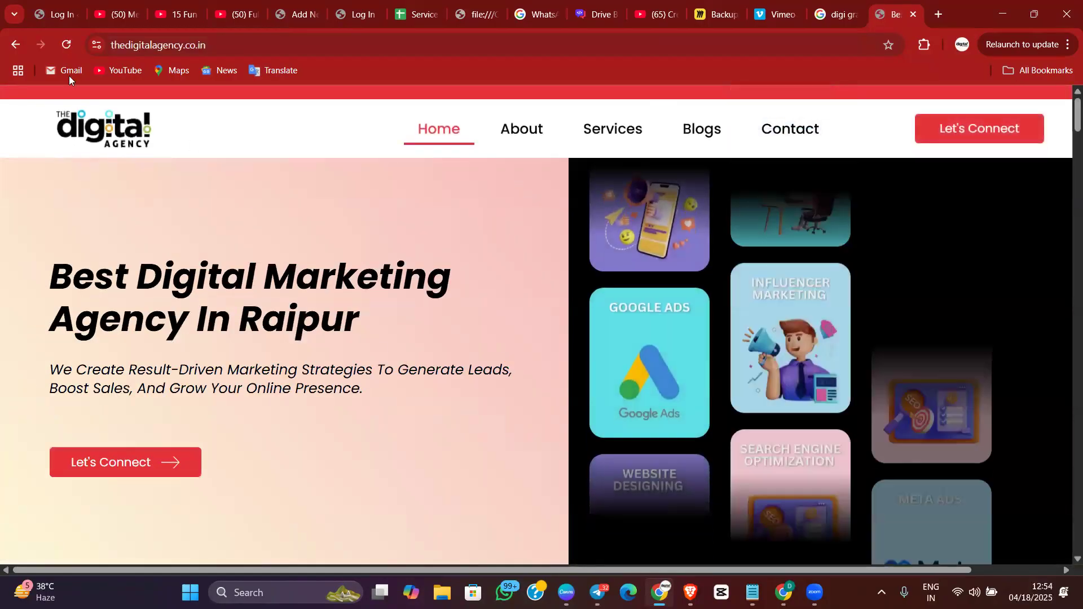
left_click(154, 44)
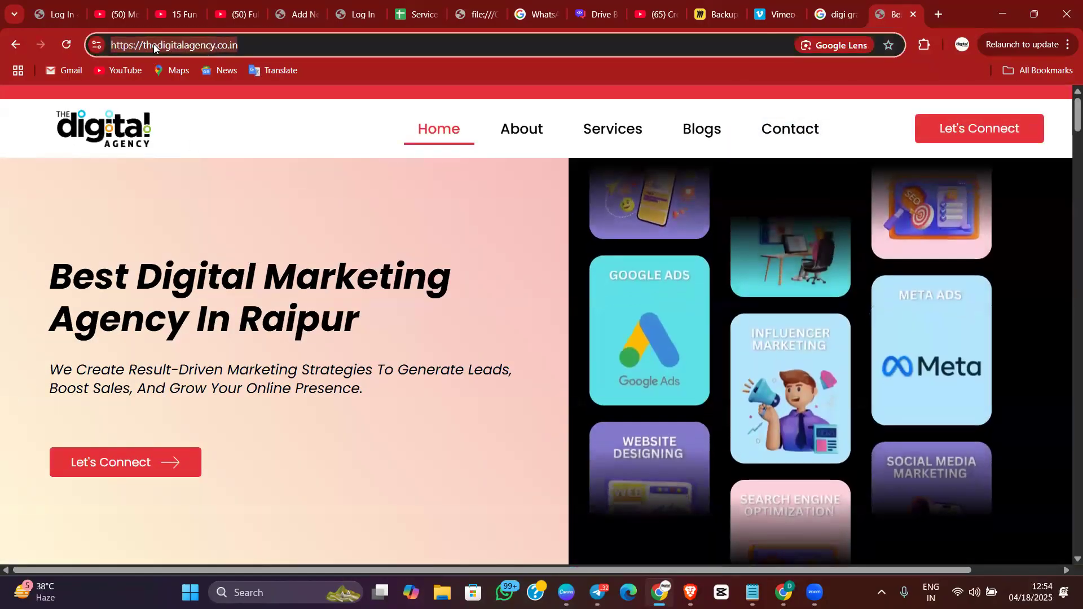
Search Google for "website audit" in a new browser tab
left_click(938, 13)
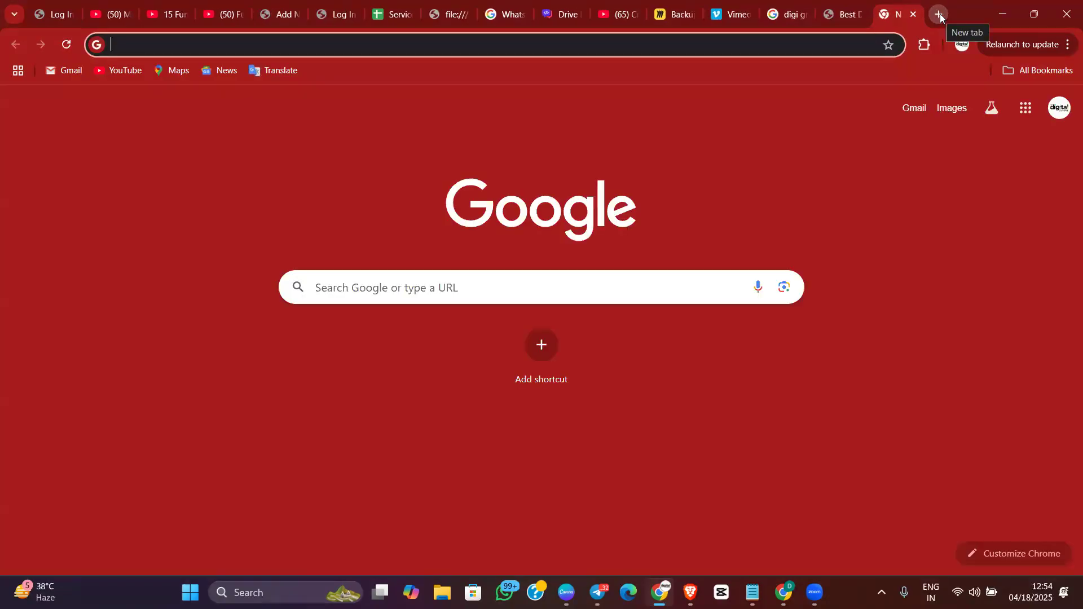
type("se")
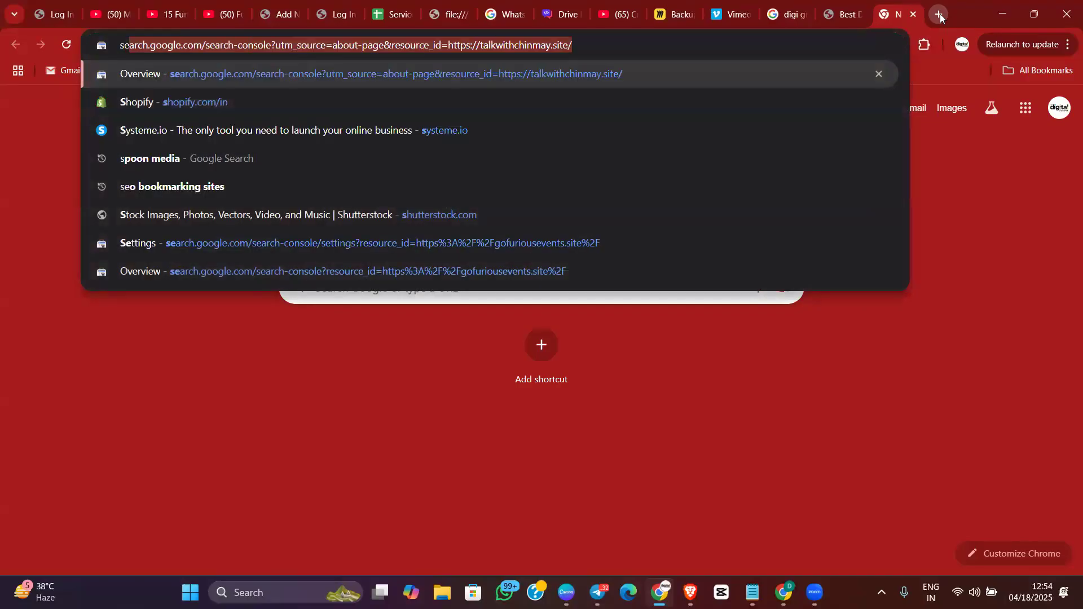
type("o")
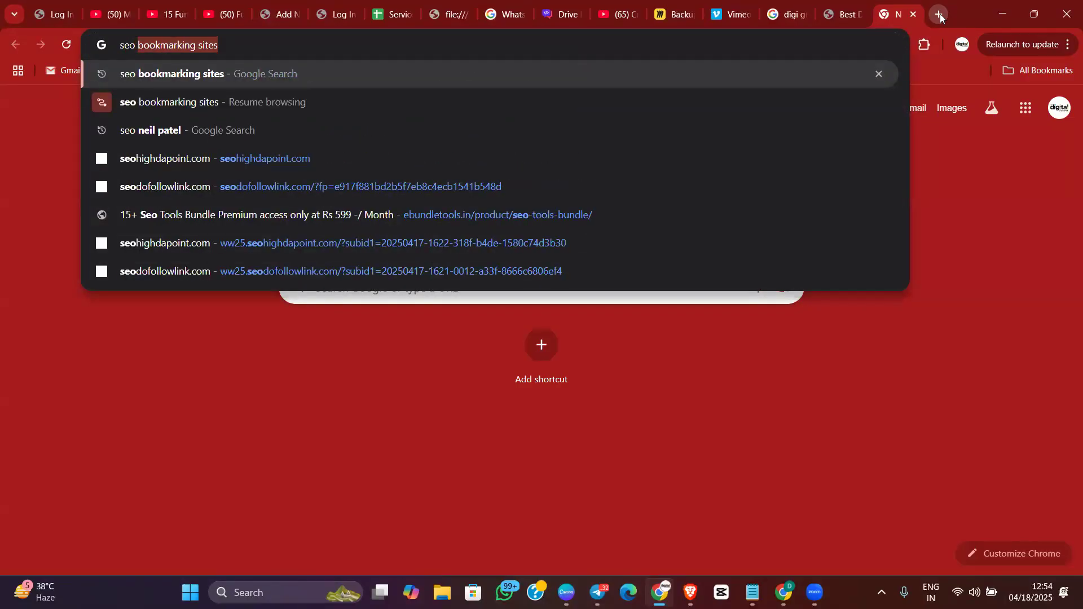
key("ctrl+a")
type("web")
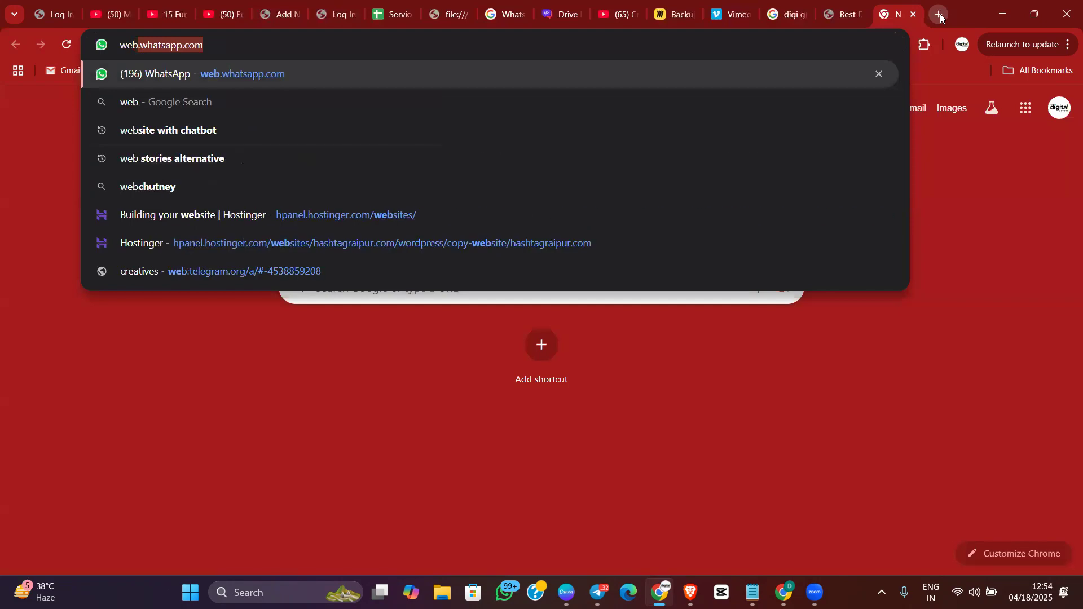
type("site Audit")
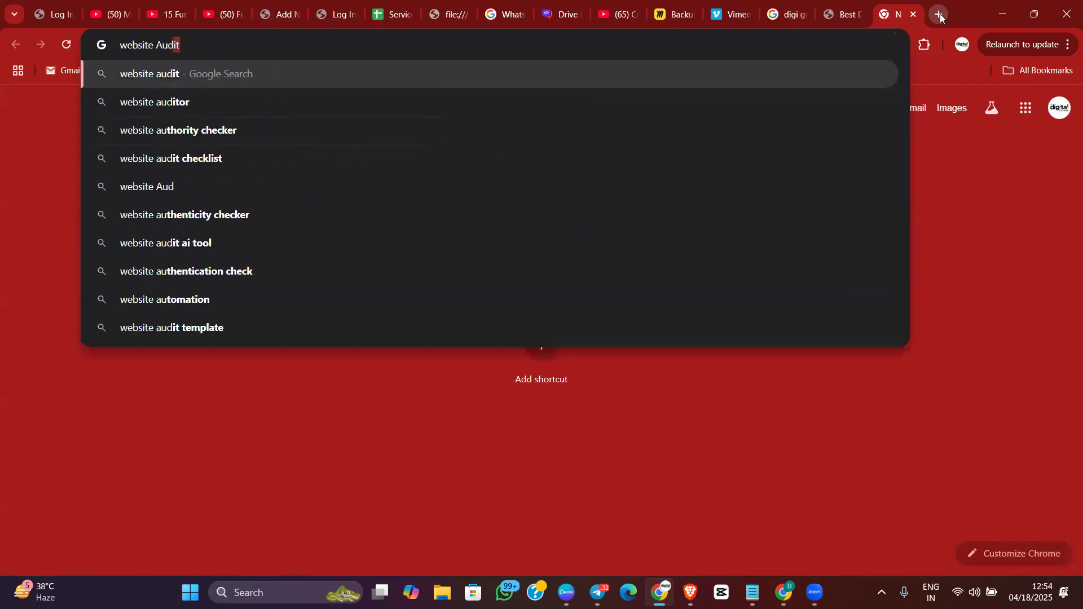
key("Return")
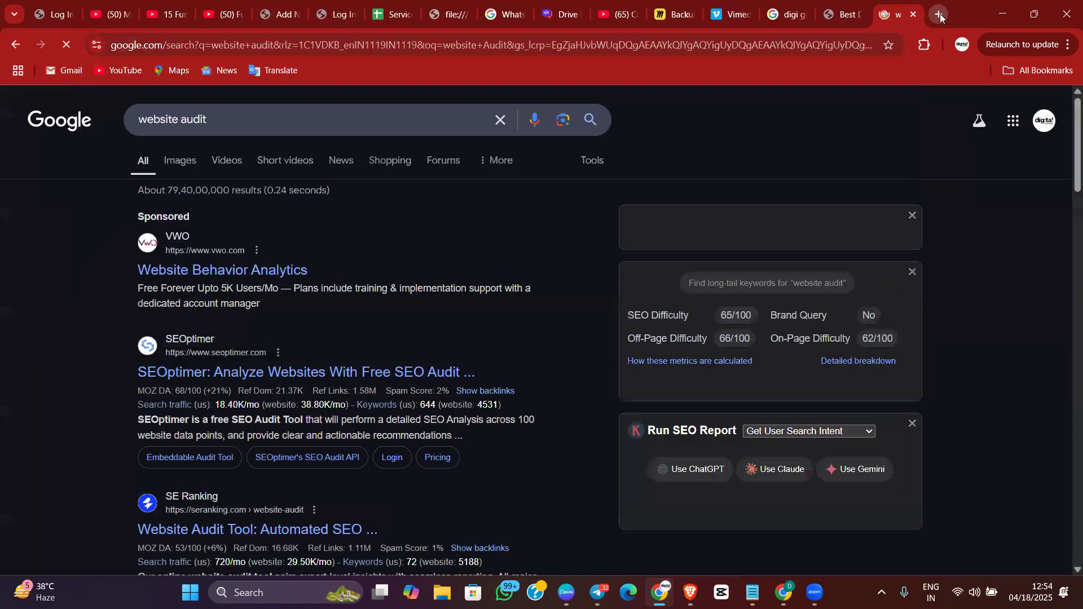
right_click(256, 373)
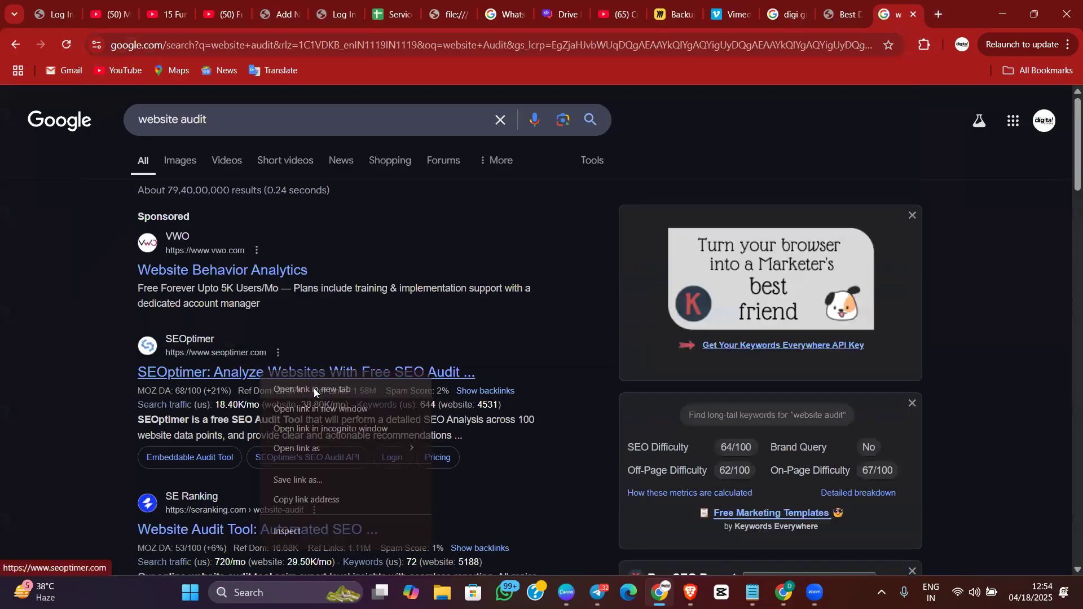
left_click(333, 388)
key("ctrl+Tab")
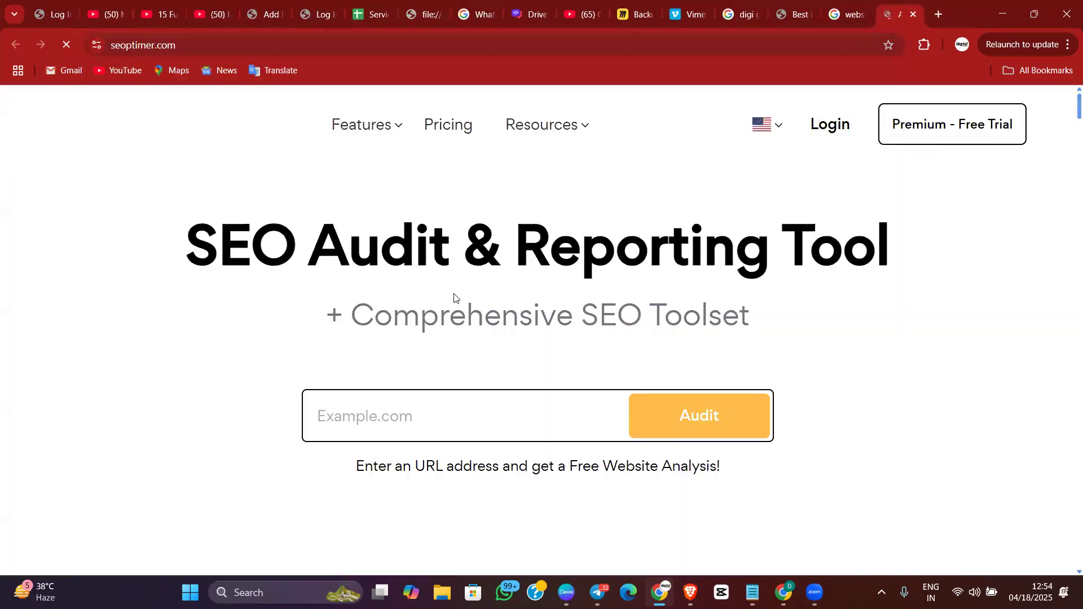
left_click(369, 432)
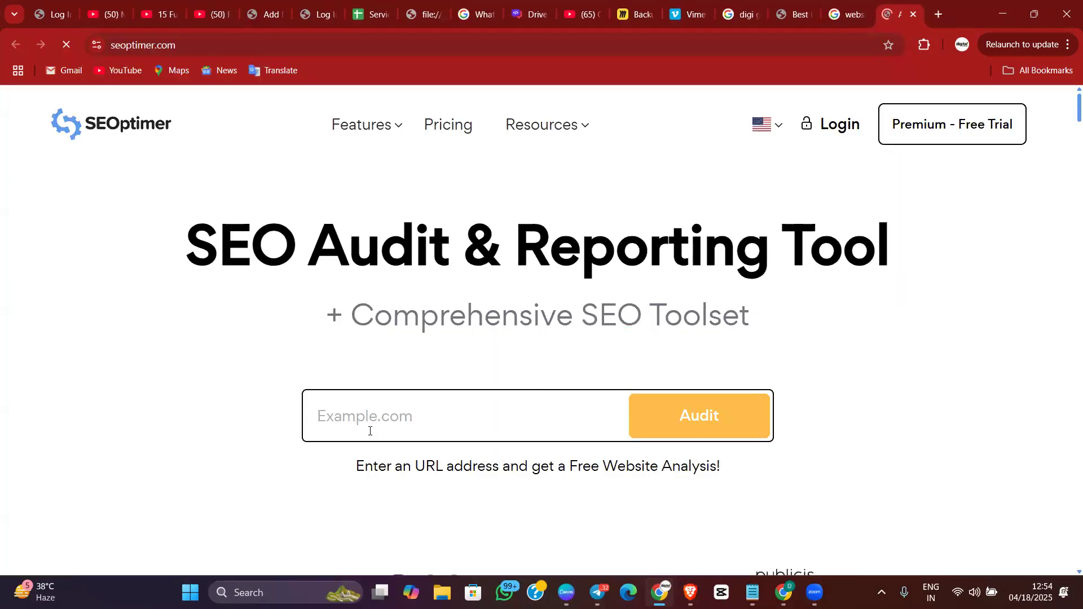
type("https://thedigitalagency.co.in/")
key("BackSpace")
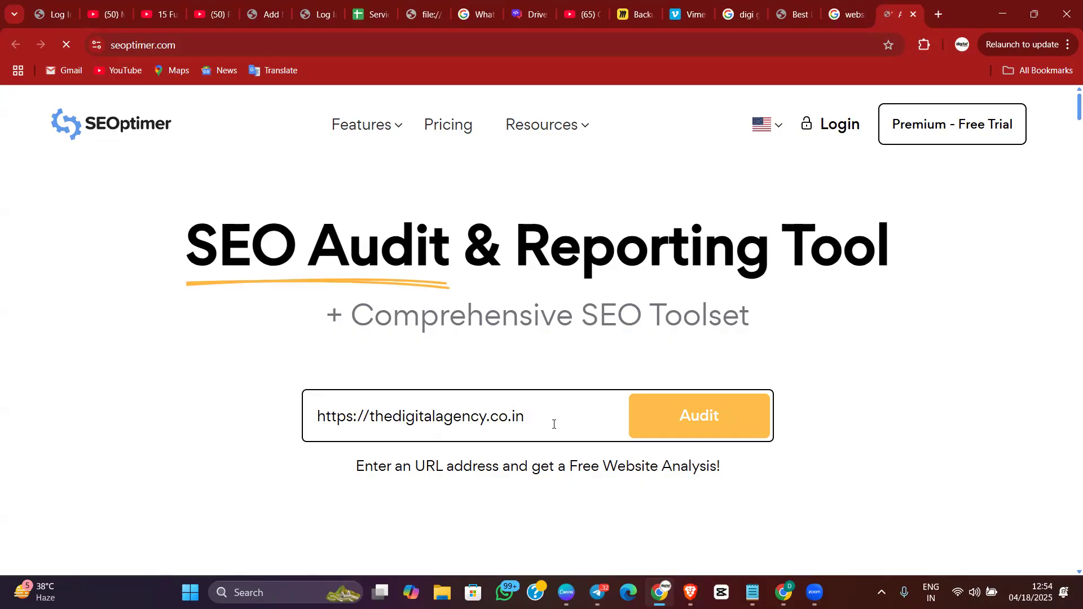
left_click(692, 423)
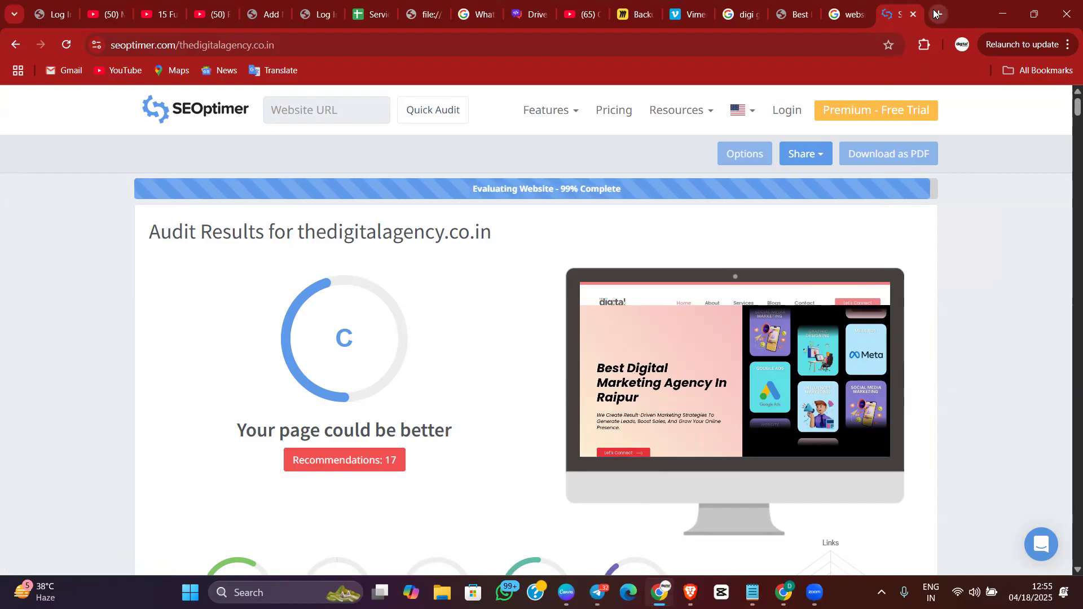
Search Google for "website speed test" in another new browser tab
key("ctrl+t")
left_click(791, 39)
type("werbsire")
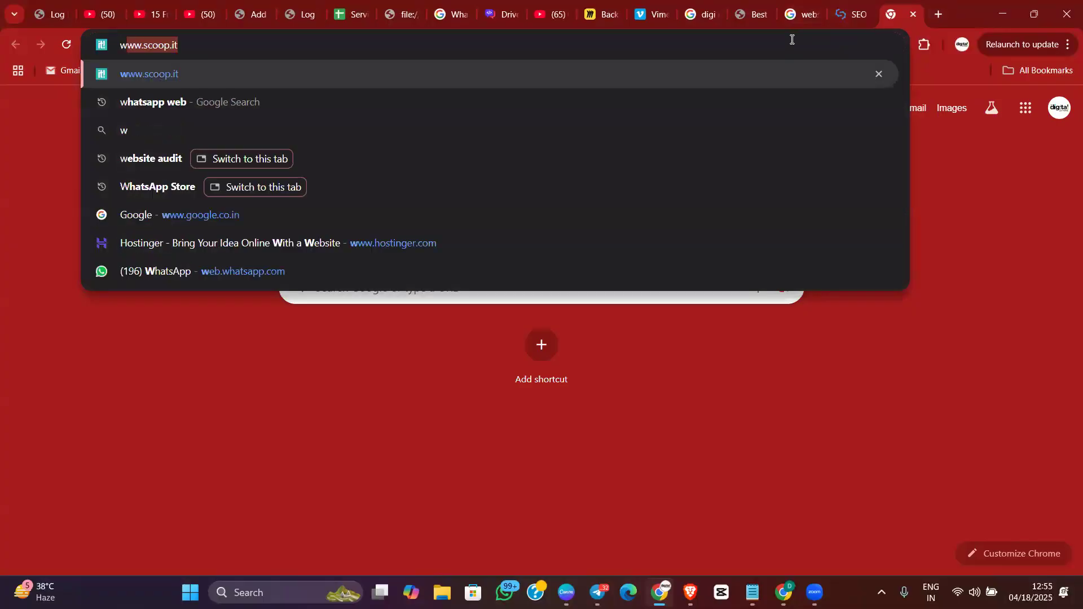
key("BackSpace")
key("BackSpace")
type("te speed")
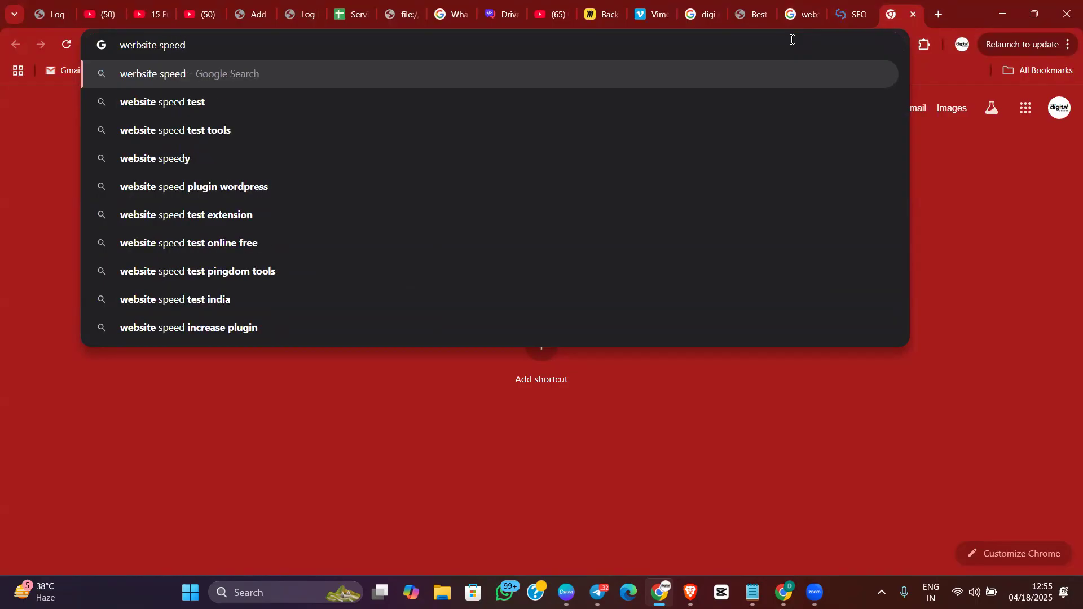
key("Down")
key("Return")
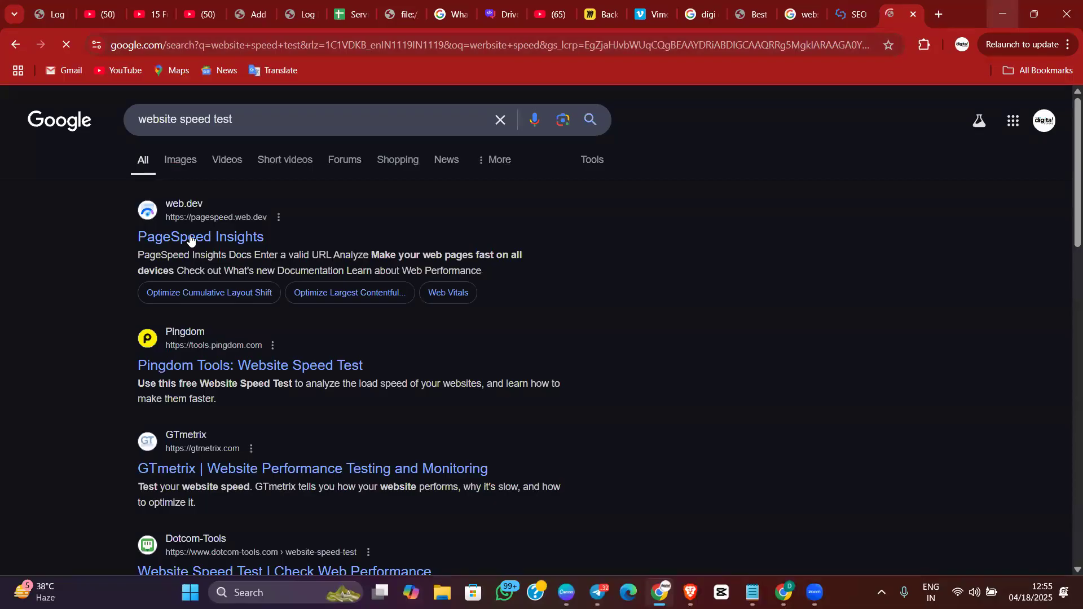
Open the PageSpeed Insights, Pingdom and GTmetrix results in separate new tabs
right_click(212, 401)
left_click(253, 413)
right_click(235, 532)
left_click(307, 366)
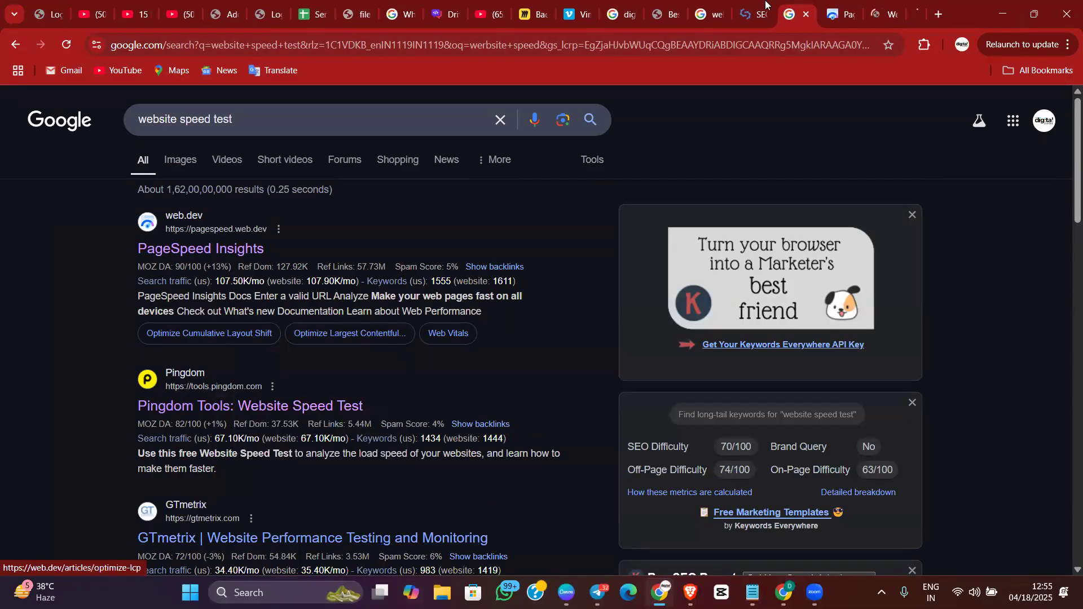
Return to the SEOptimer audit of thedigitalagency.co.in and examine its overall grade, category grades and list of recommendations
left_click(762, 7)
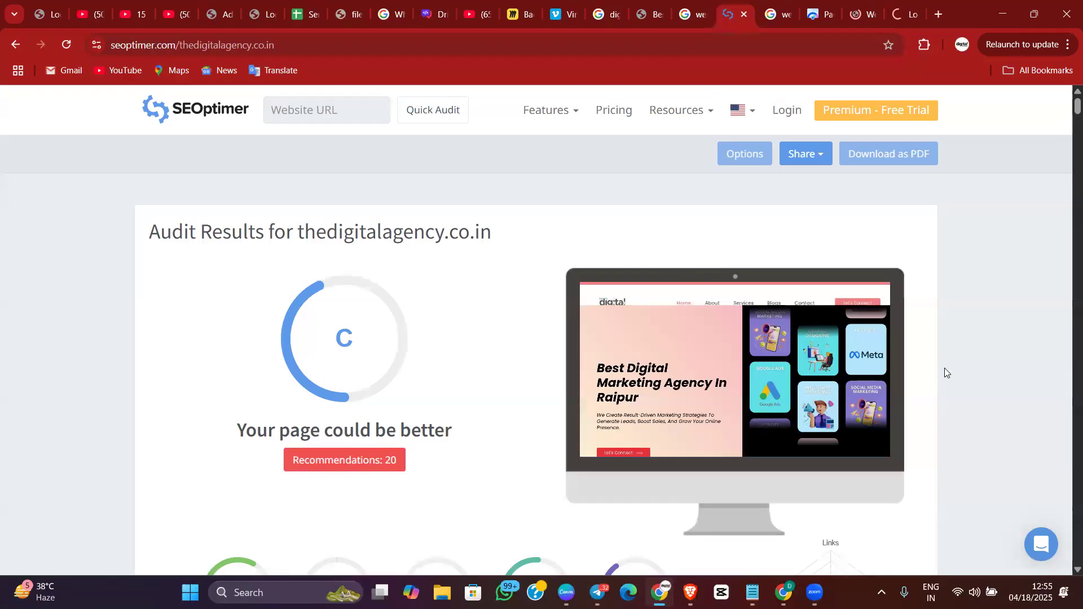
scroll(536, 347, "down", 3)
scroll(394, 299, "up", 2)
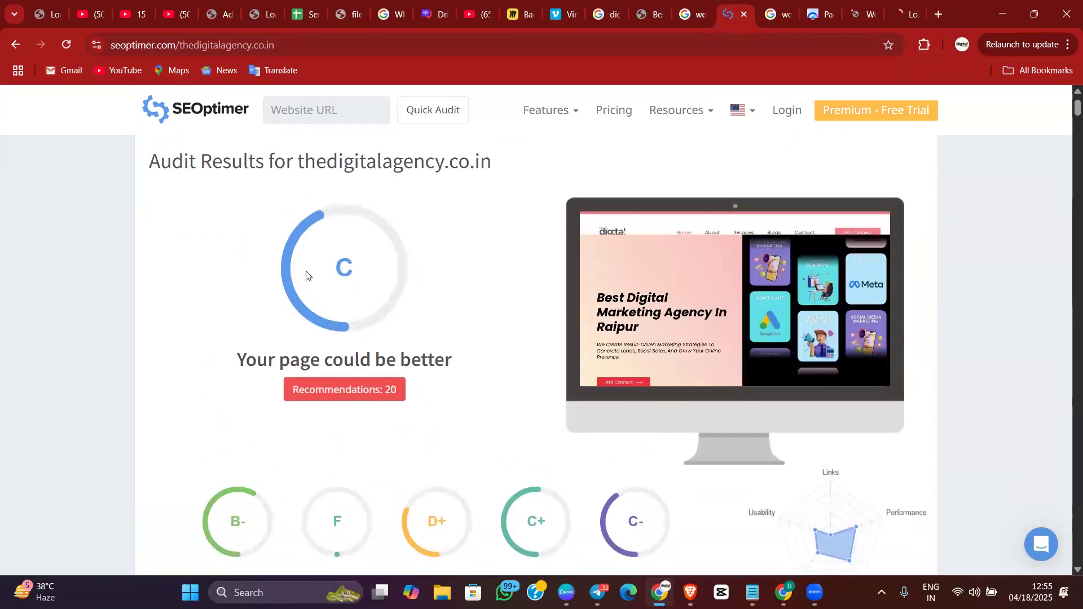
scroll(333, 259, "down", 2)
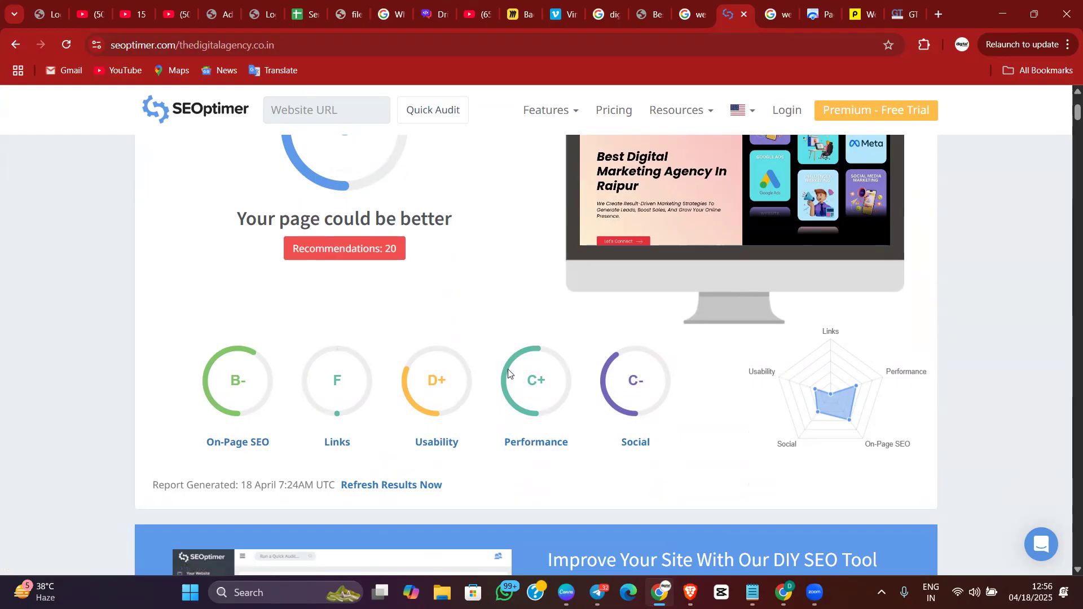
scroll(507, 369, "down", 10)
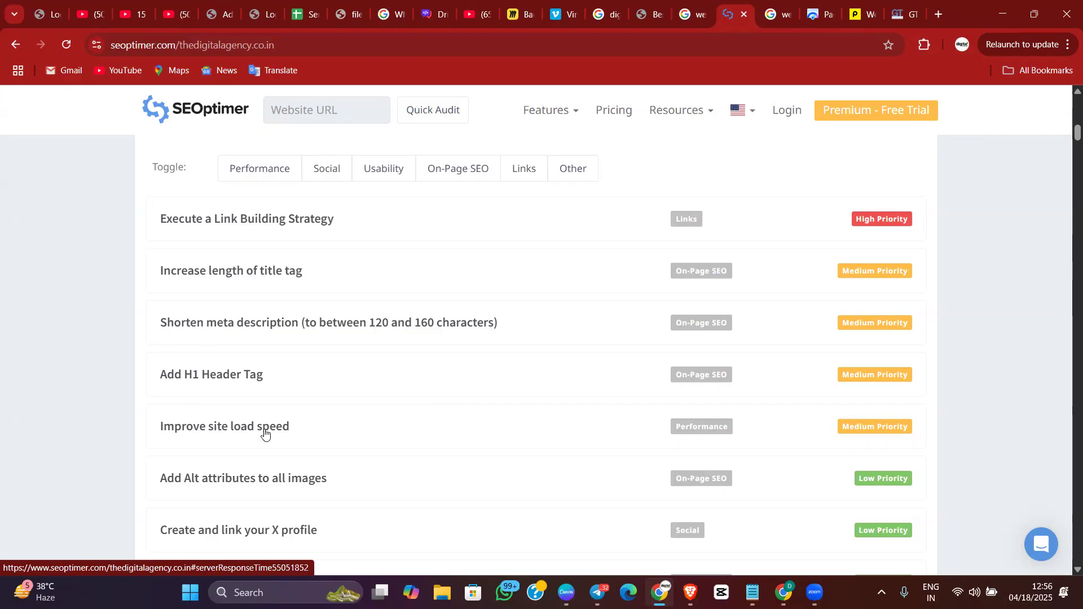
scroll(302, 425, "down", 3)
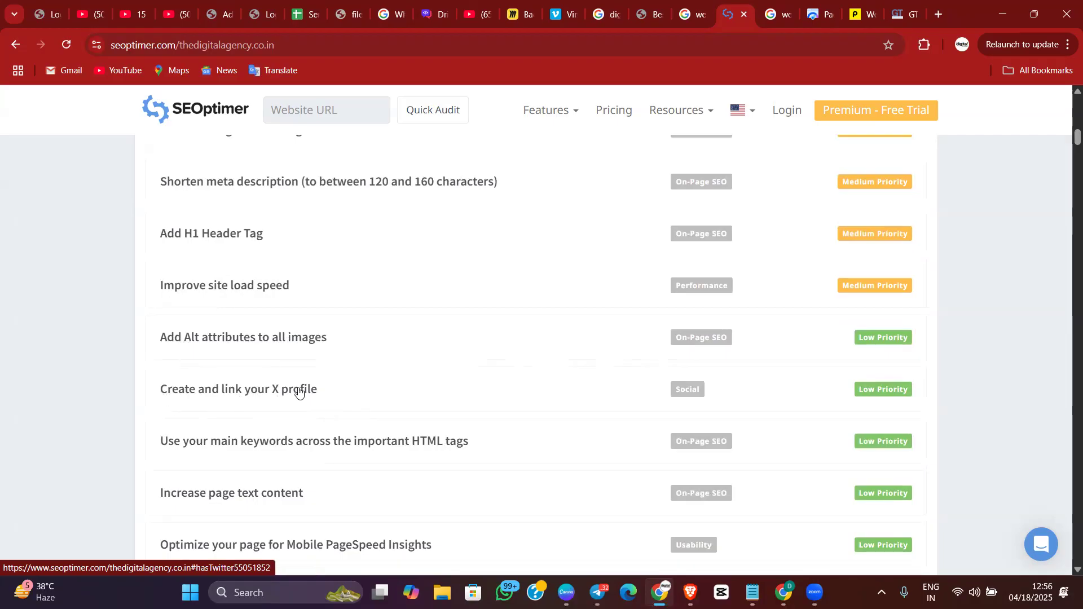
scroll(303, 389, "down", 1)
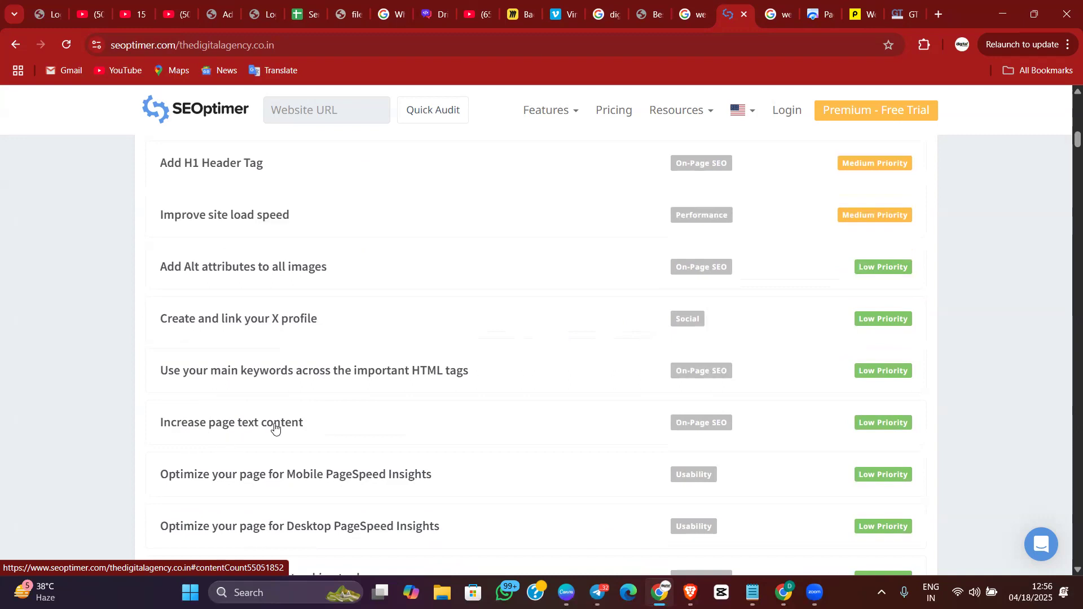
scroll(275, 426, "down", 1)
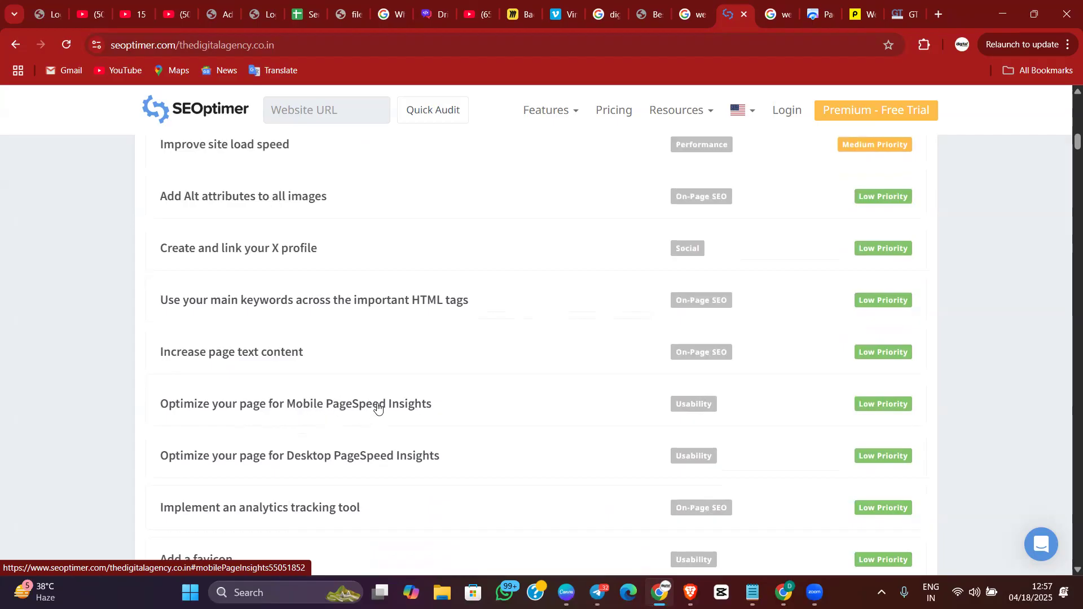
Examine the remaining low-priority recommendations in the SEOptimer audit, from the X profile item through minifying CSS and JS files
scroll(395, 409, "down", 1)
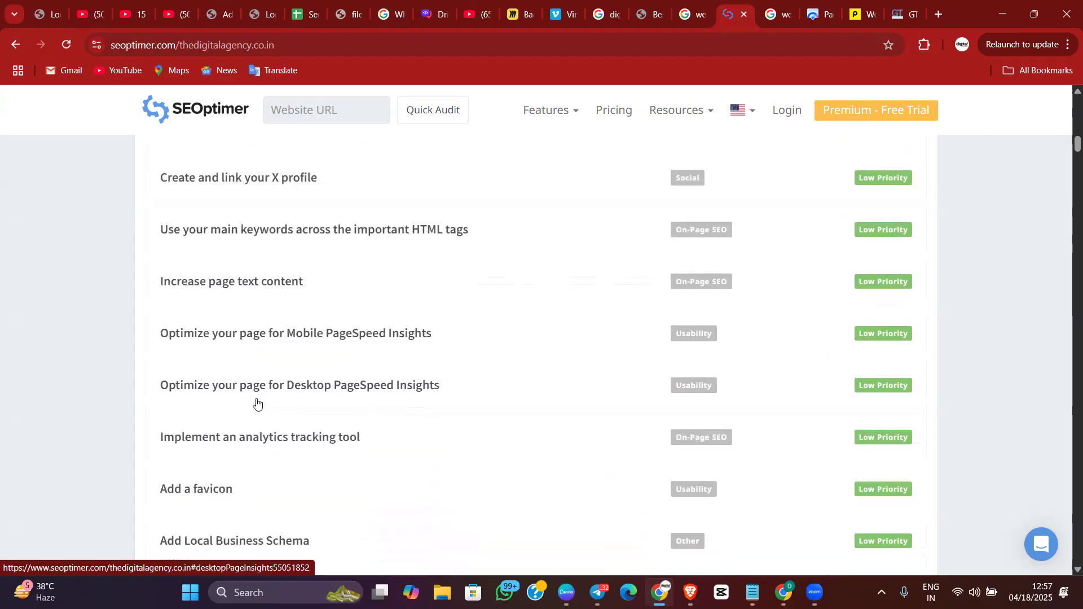
scroll(287, 429, "down", 1)
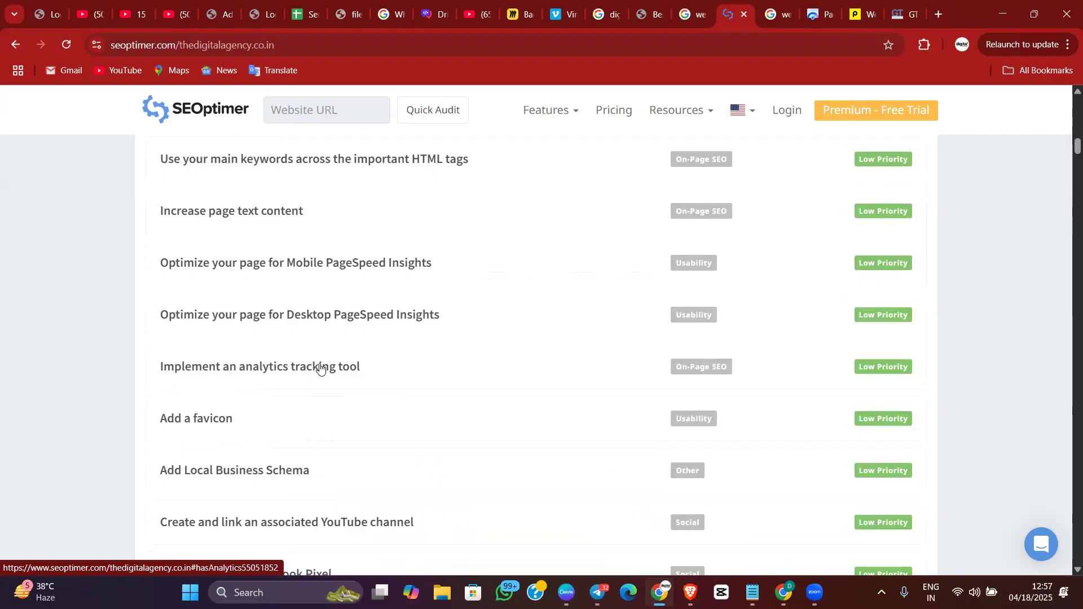
scroll(215, 481, "down", 1)
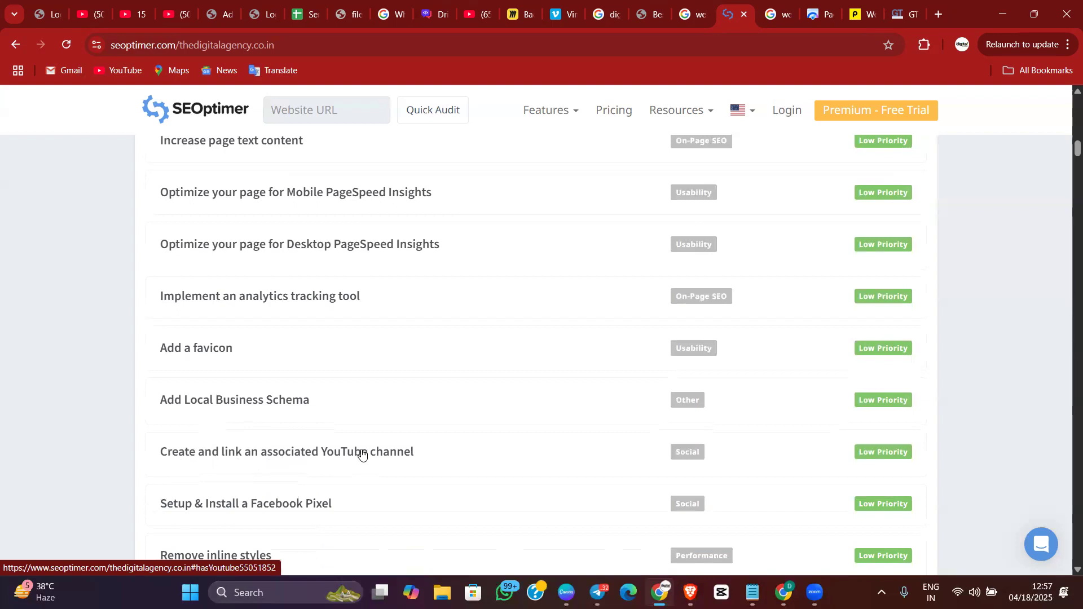
scroll(362, 454, "down", 3)
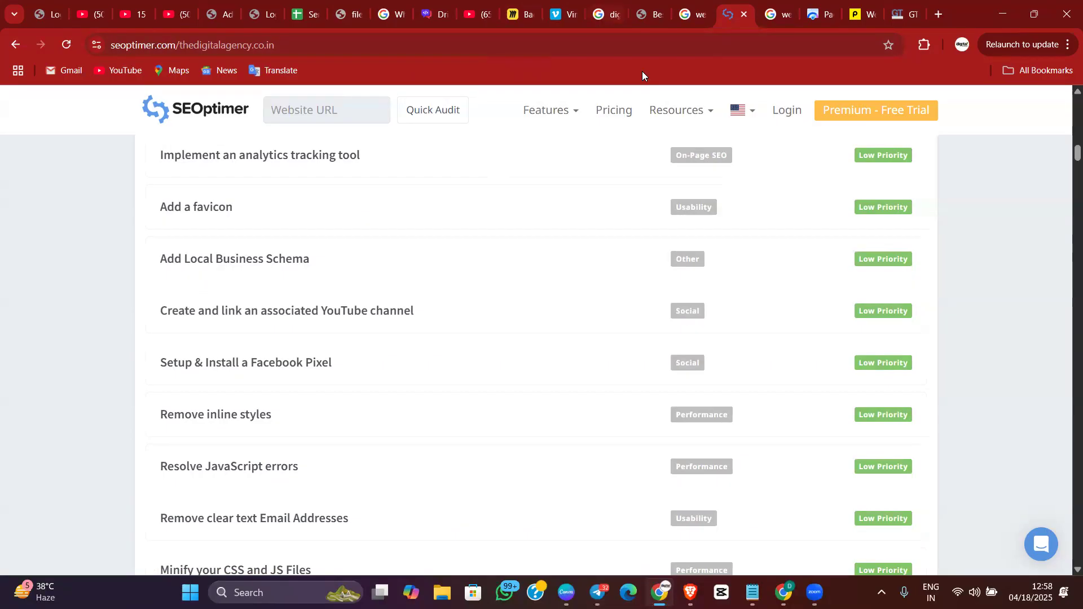
scroll(390, 383, "down", 1)
scroll(361, 416, "down", 2)
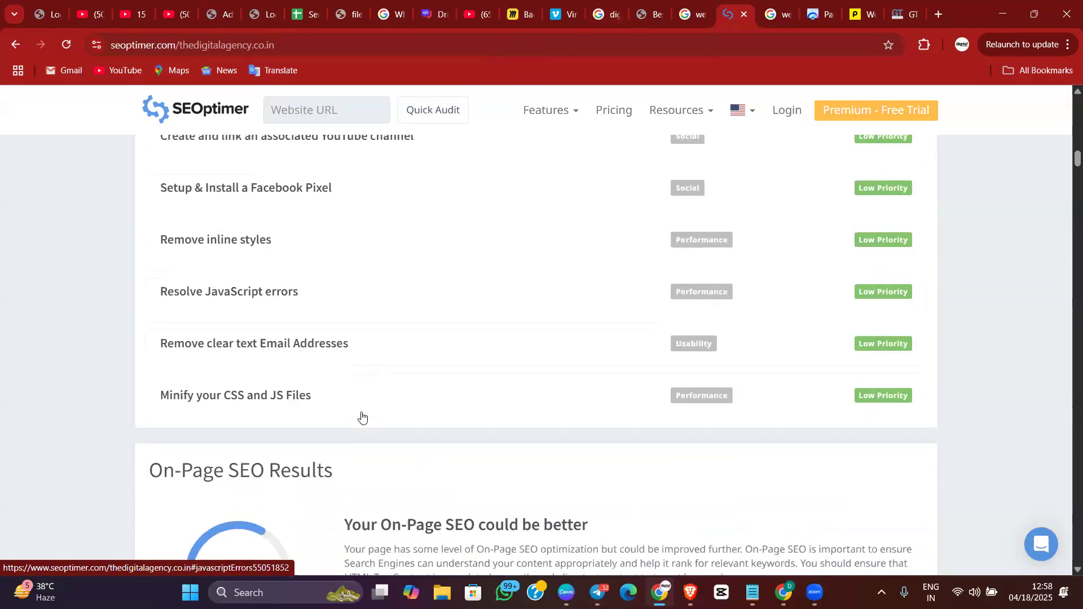
scroll(294, 376, "up", 2)
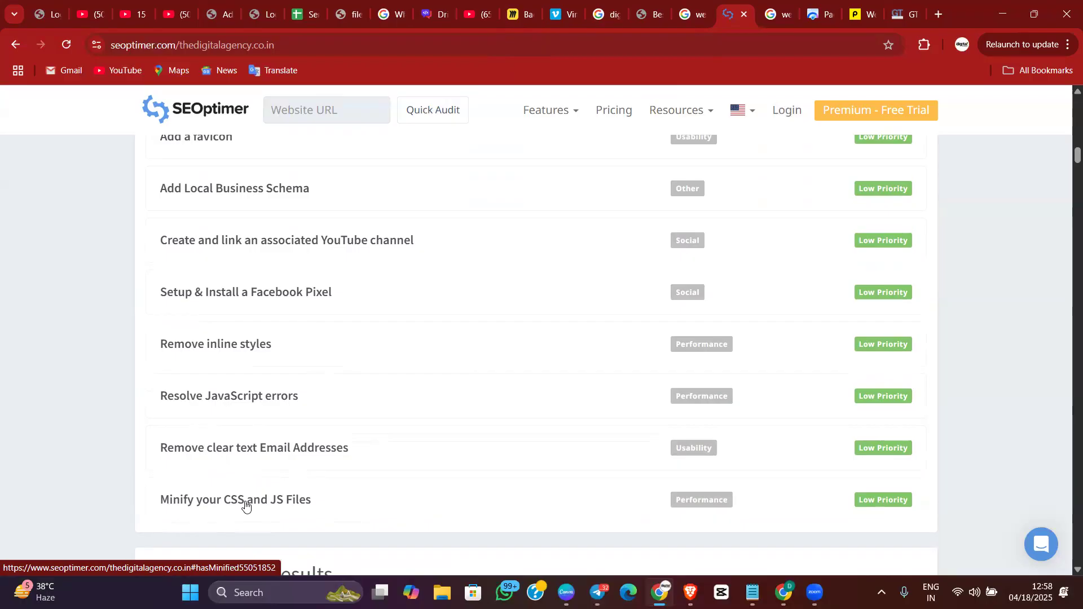
Examine the audit's On-Page SEO Results, from title and meta description tags through headers, keyword consistency, content amount and image alt attributes
scroll(323, 416, "down", 7)
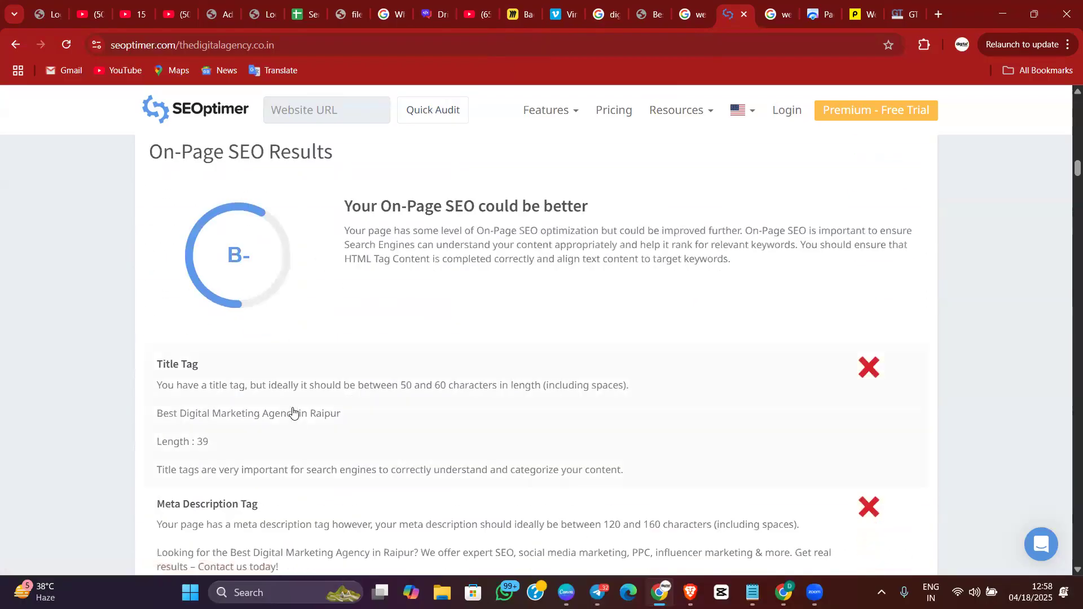
scroll(112, 213, "down", 2)
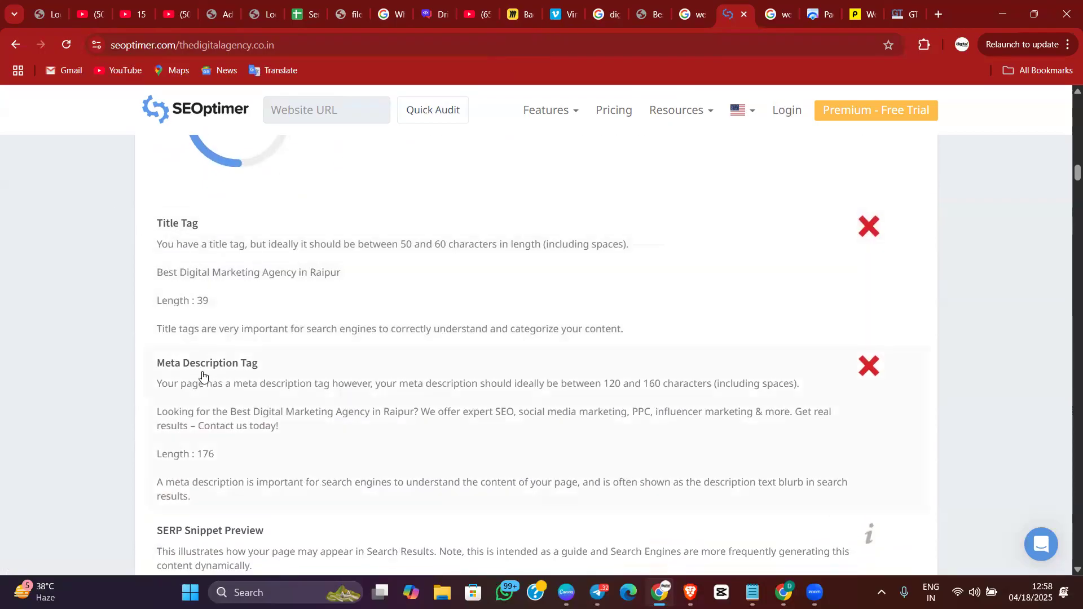
scroll(206, 384, "down", 3)
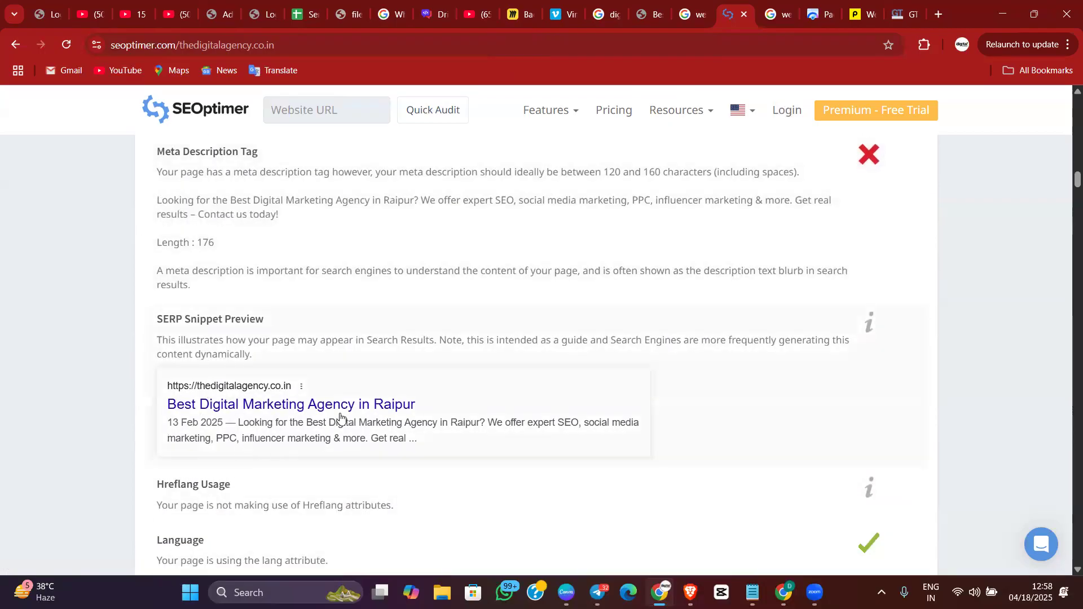
scroll(283, 429, "down", 4)
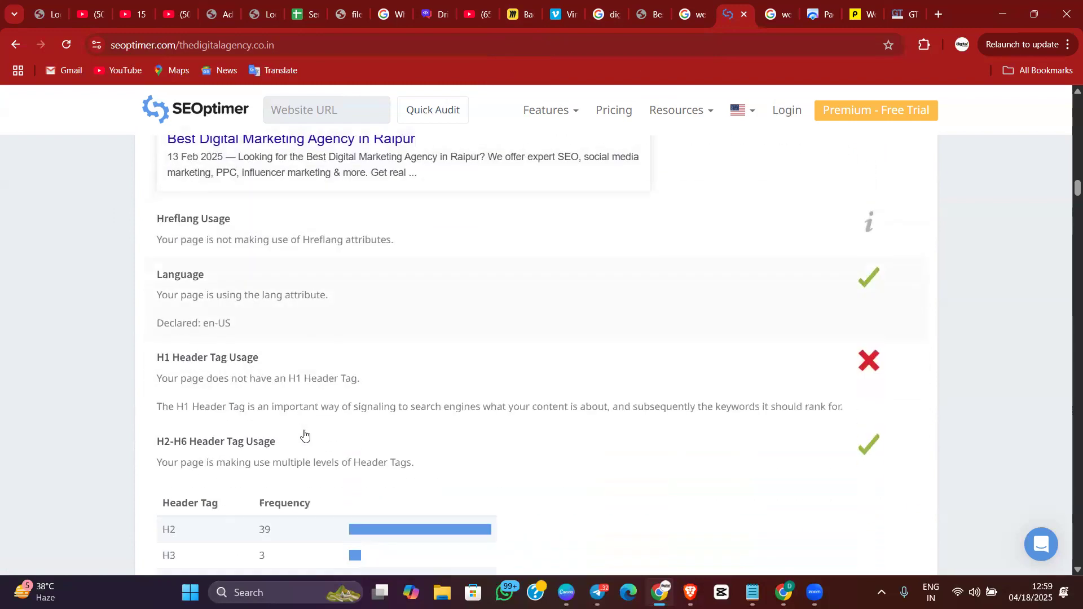
scroll(578, 372, "down", 5)
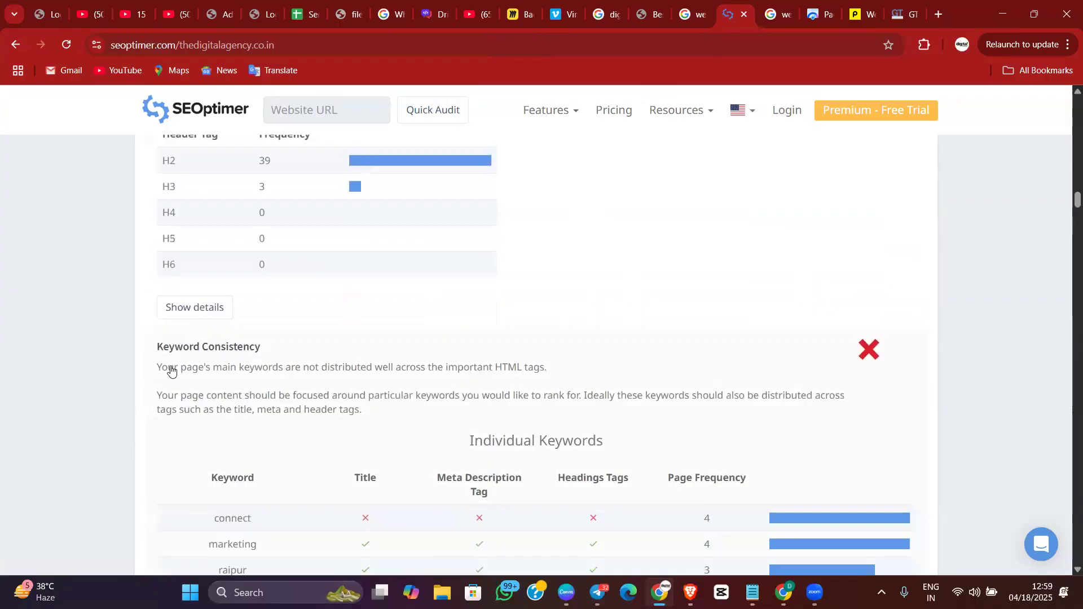
scroll(171, 370, "down", 8)
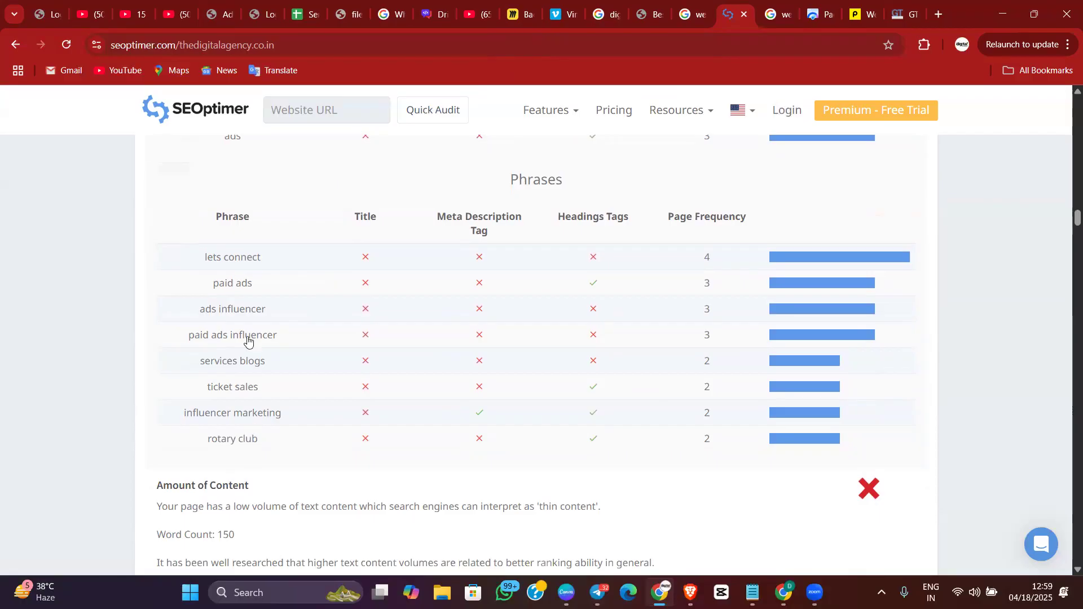
scroll(256, 347, "down", 2)
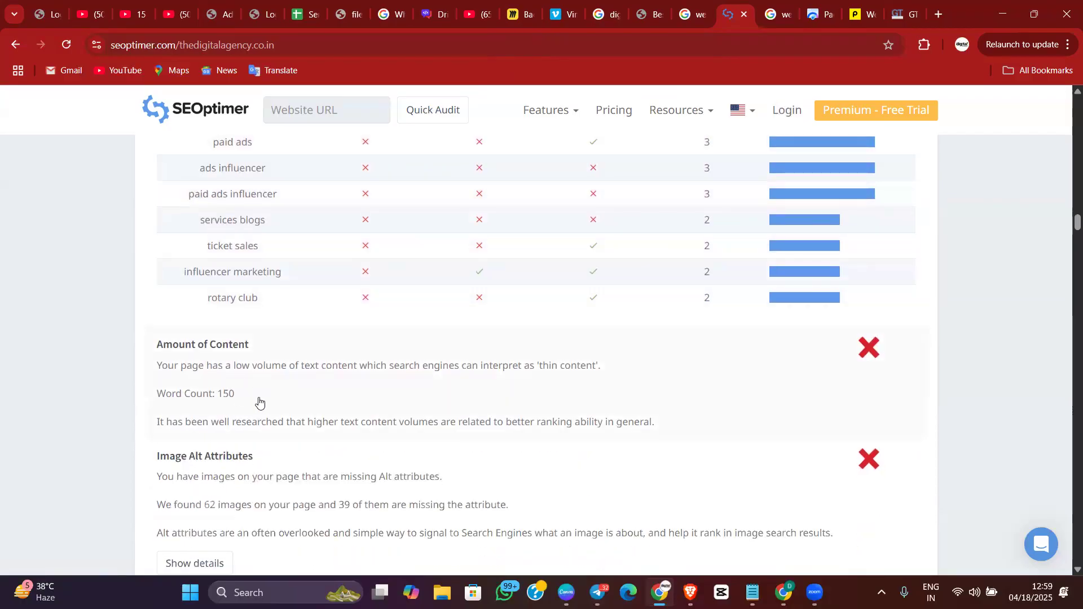
scroll(260, 403, "down", 2)
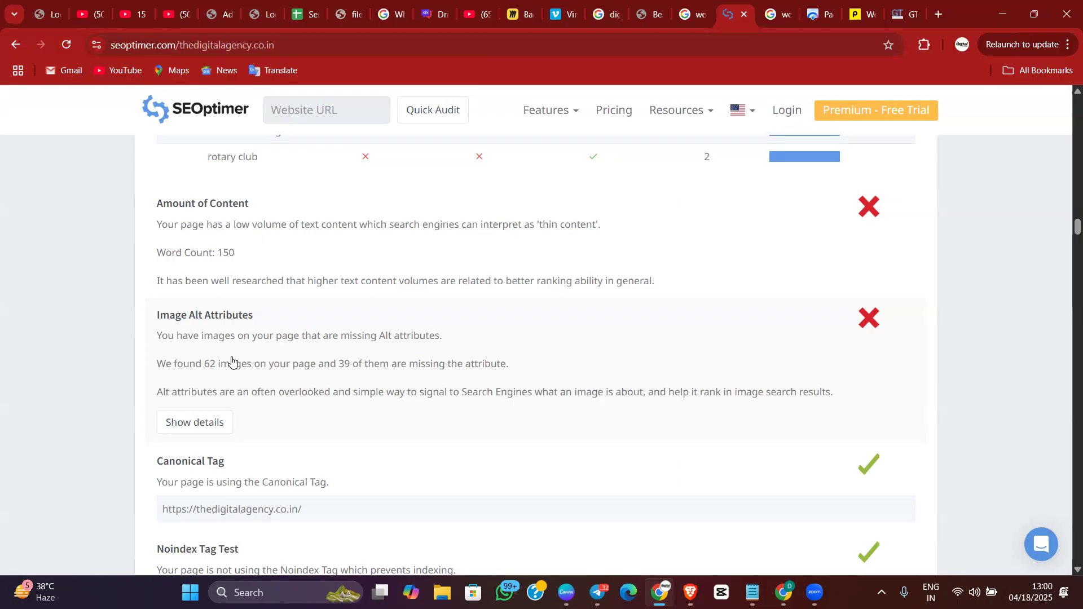
Search Google for "cafe tude and funky frogs logo" in a new browser tab and show the image results
left_click(938, 15)
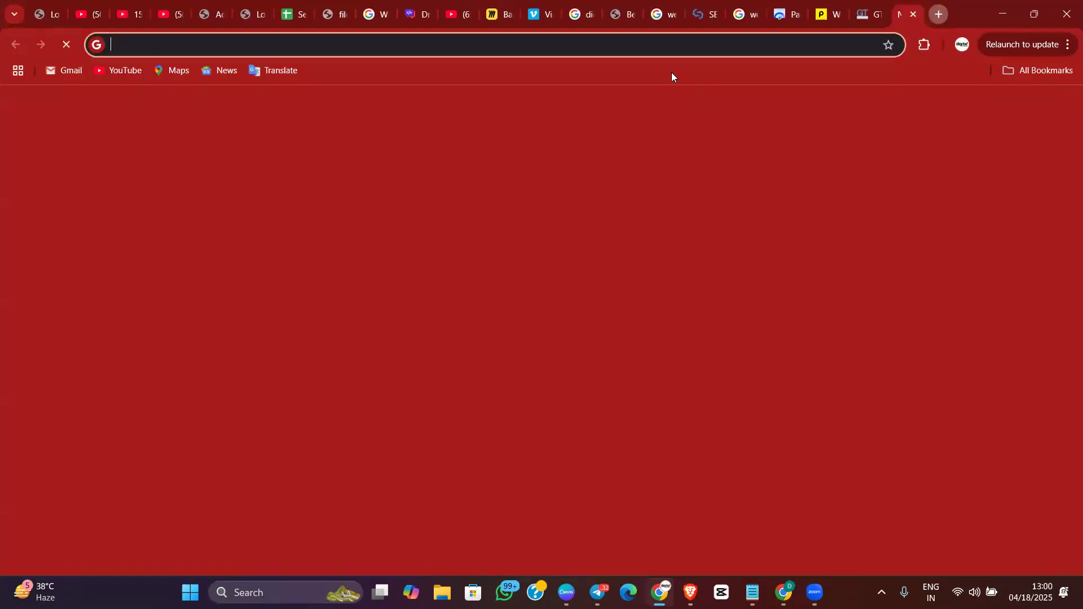
left_click(531, 38)
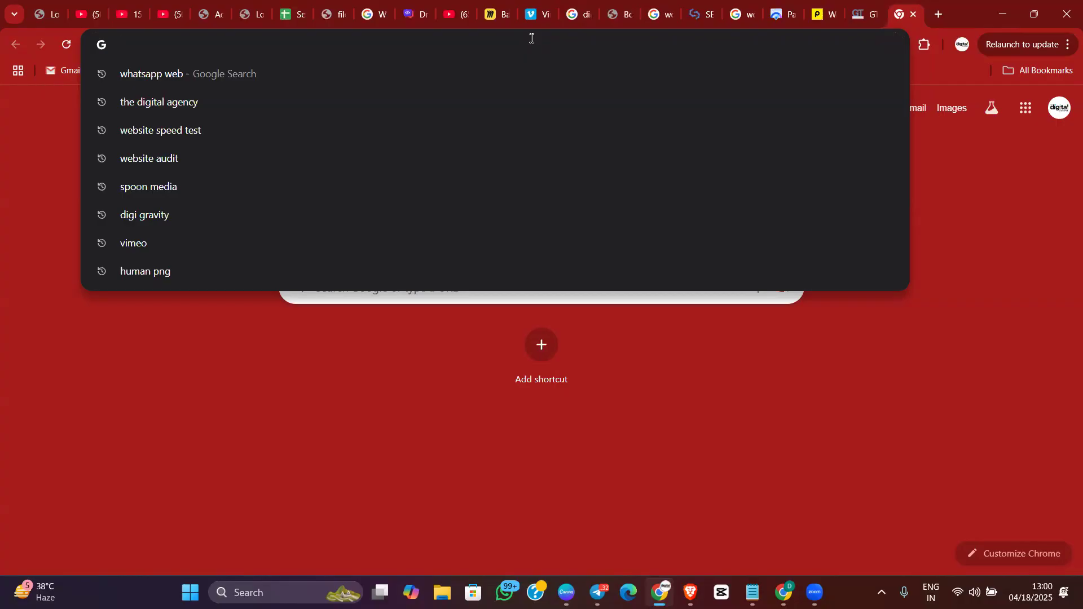
type("cafe")
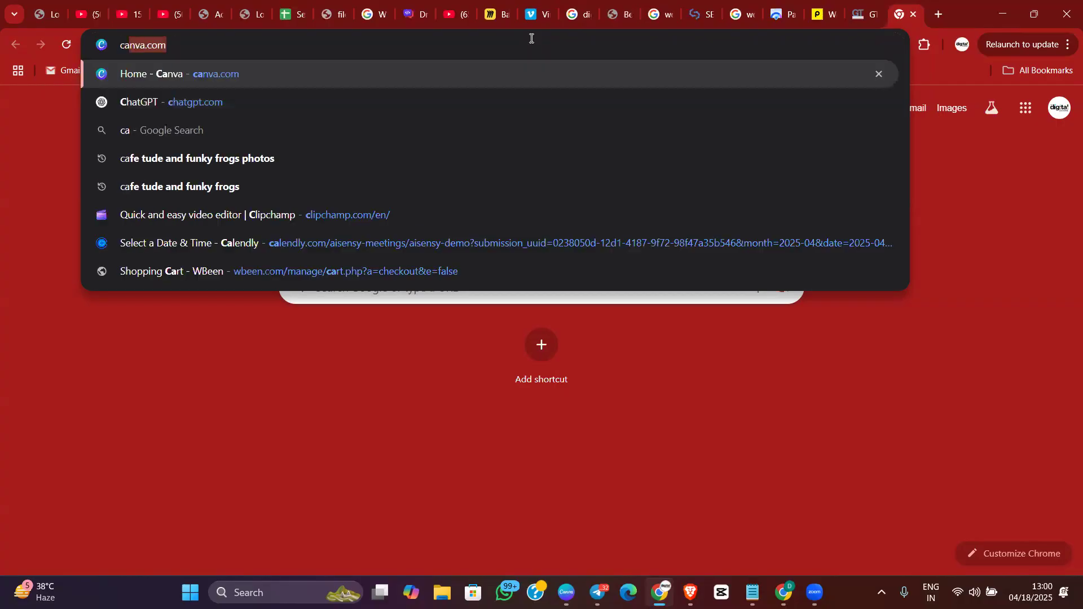
key("Right")
key("BackSpace")
key("BackSpace")
key("BackSpace")
key("BackSpace")
key("BackSpace")
key("BackSpace")
key("BackSpace")
key("BackSpace")
key("BackSpace")
key("BackSpace")
key("BackSpace")
key("BackSpace")
key("BackSpace")
key("BackSpace")
key("BackSpace")
key("BackSpace")
key("BackSpace")
key("BackSpace")
key("BackSpace")
key("BackSpace")
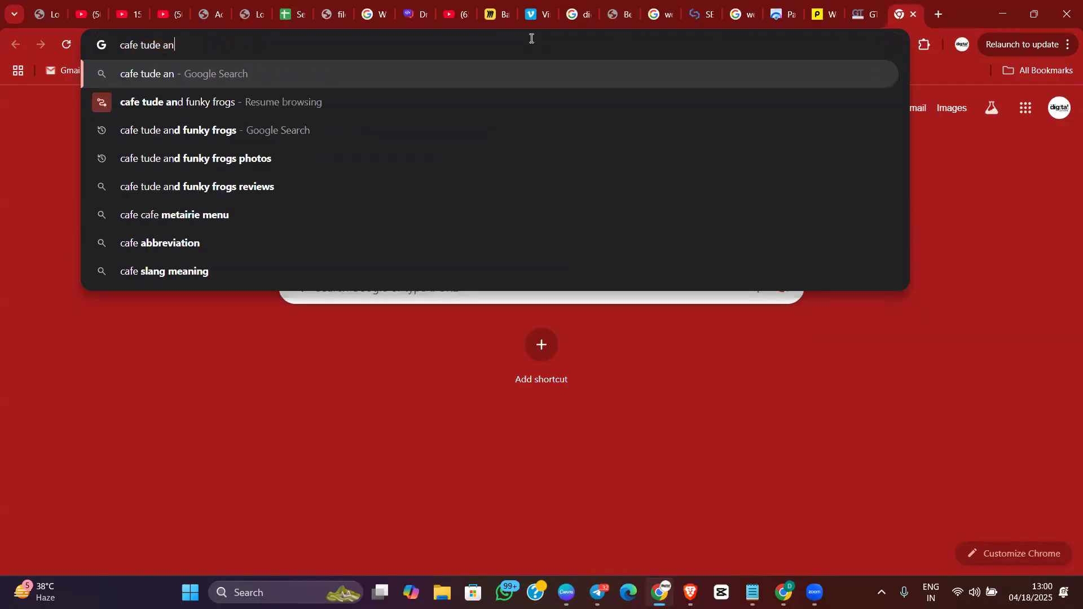
key("Down")
type("logo")
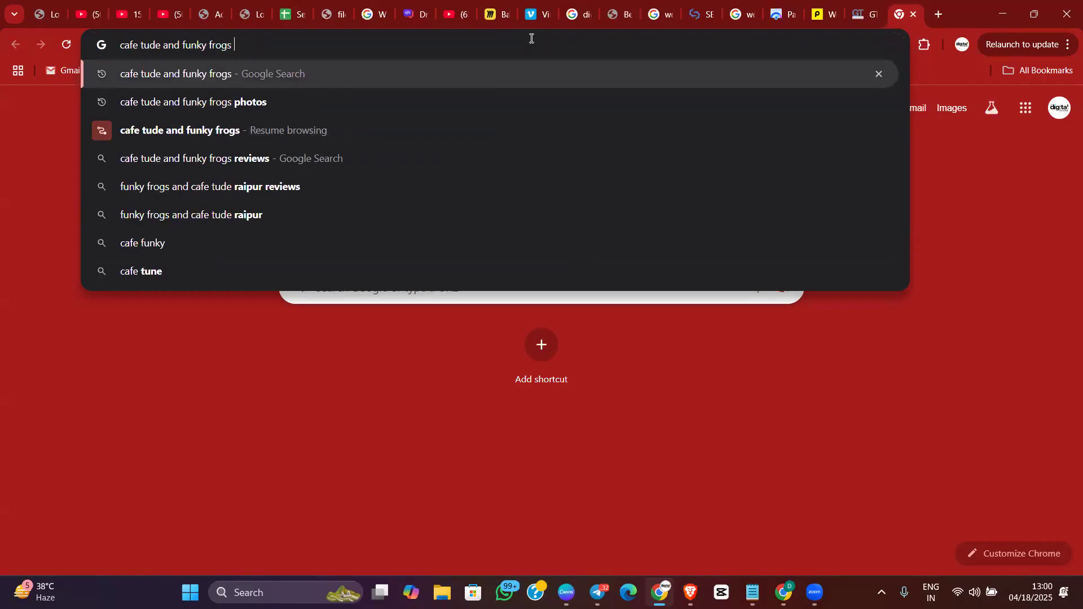
key("Return")
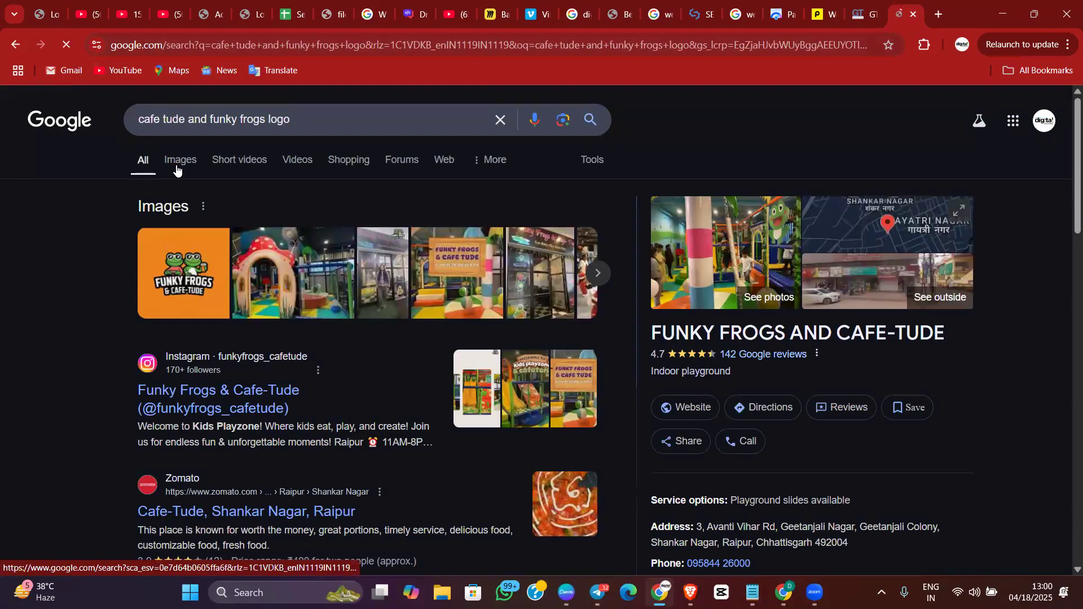
left_click(178, 167)
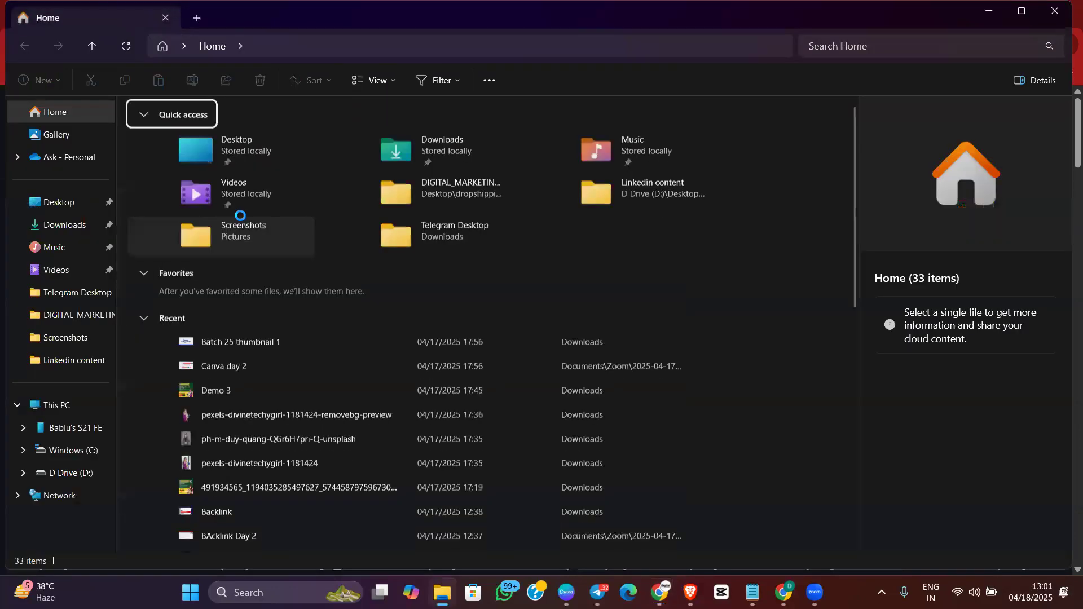
In File Explorer's Downloads folder, rename the PNG whose name starts with 3c90d65a-dd06-4fbd-af36 to "model", and minimize the window
left_click(63, 224)
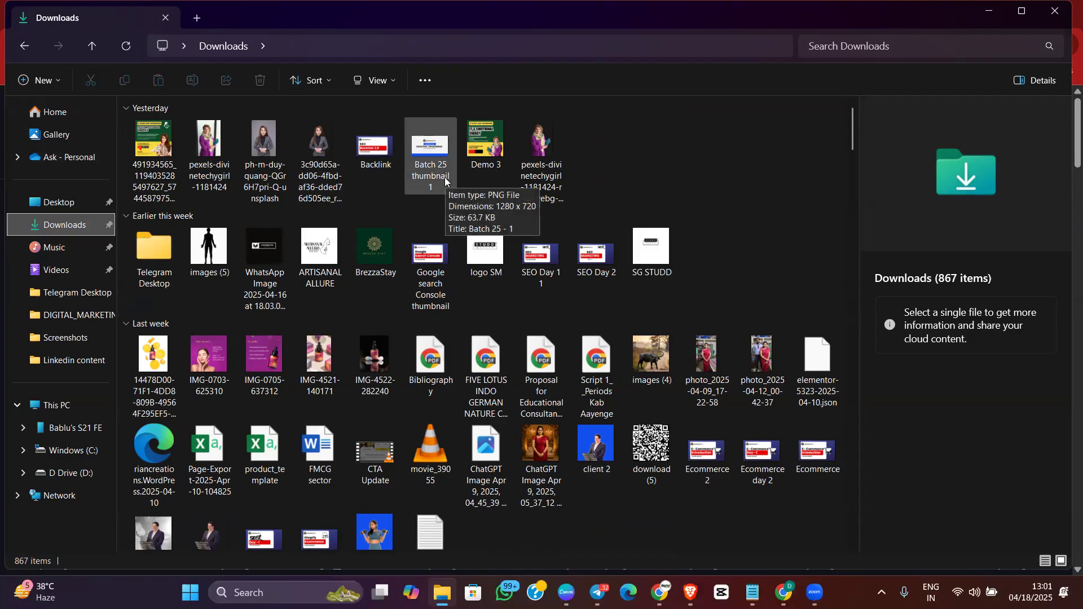
right_click(317, 184)
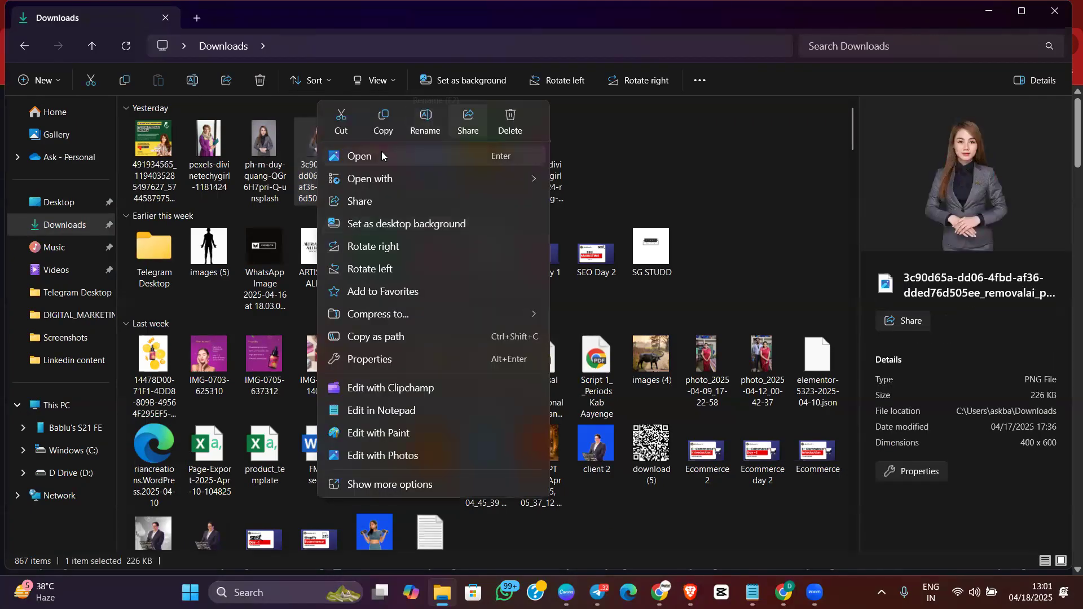
key("F2")
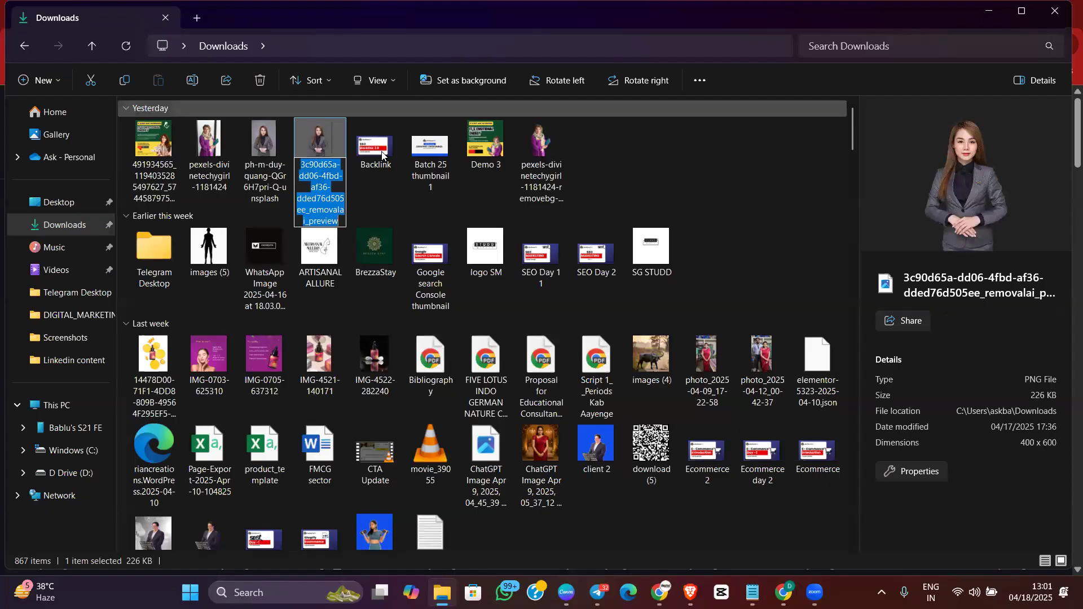
type("d")
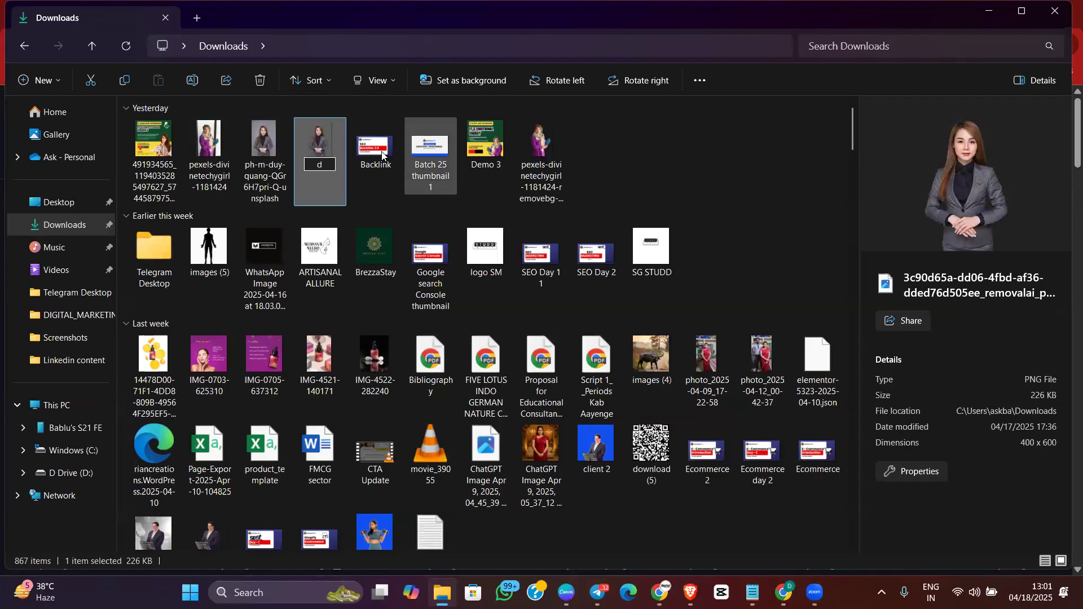
type("model")
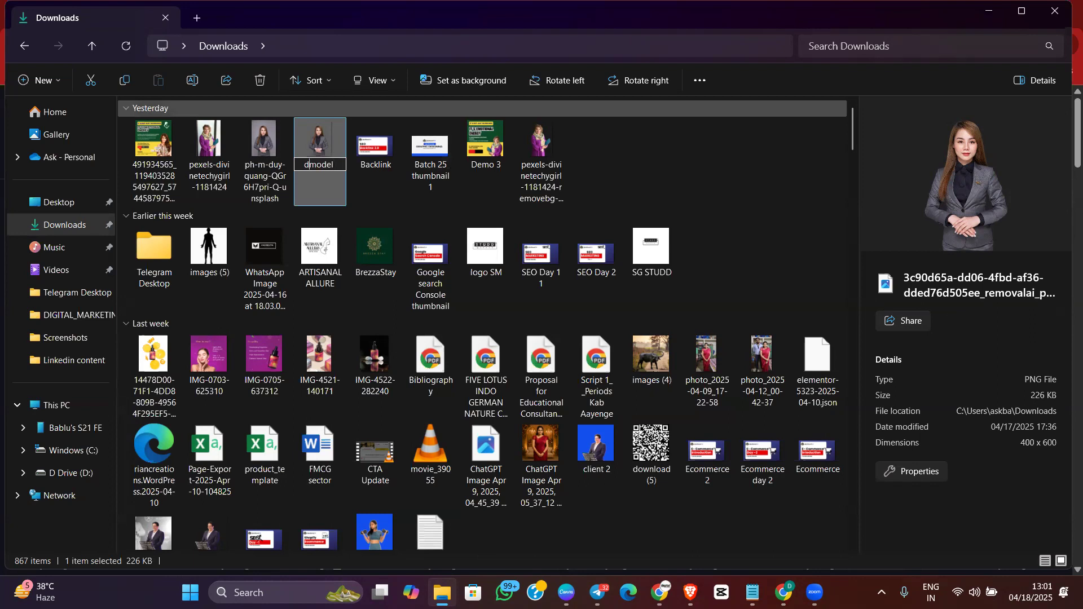
key("BackSpace")
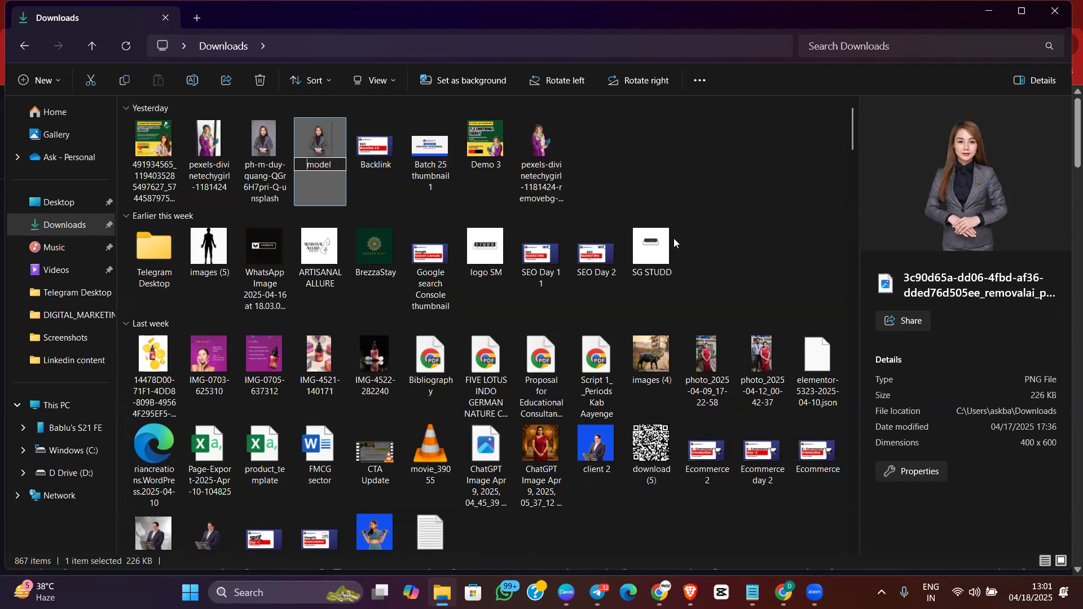
left_click(735, 192)
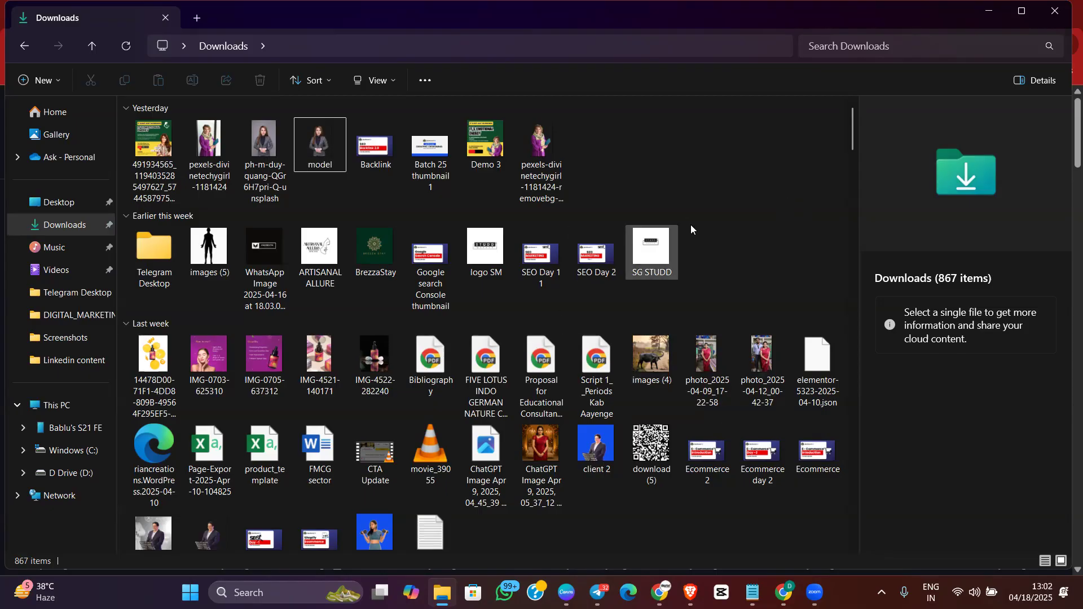
left_click(988, 17)
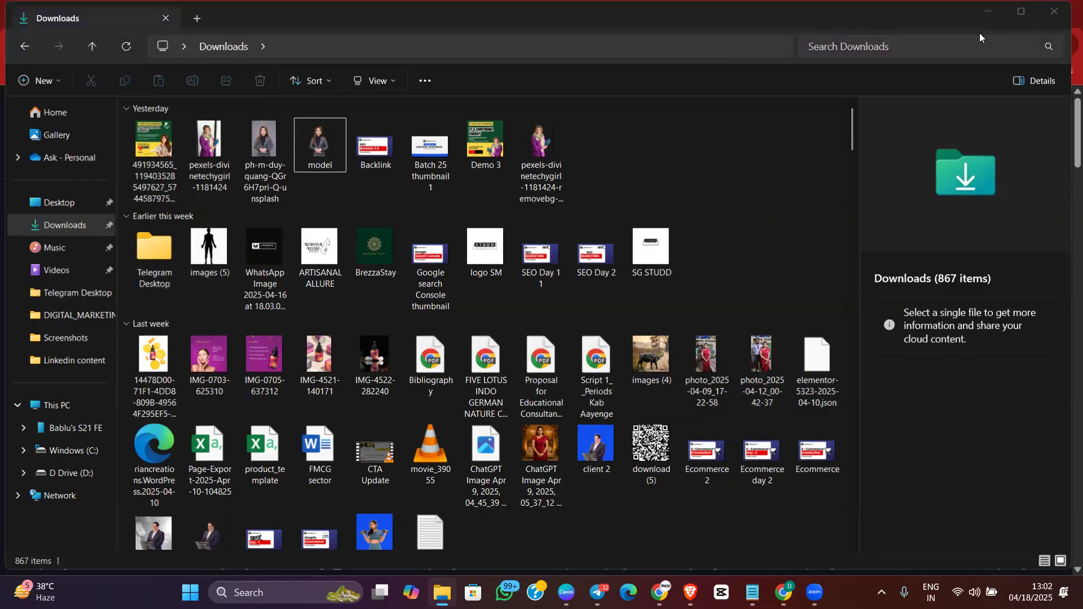
Return to the browser and look through the image results for the Funky Frogs and Cafe-Tude logo
key("alt+Tab")
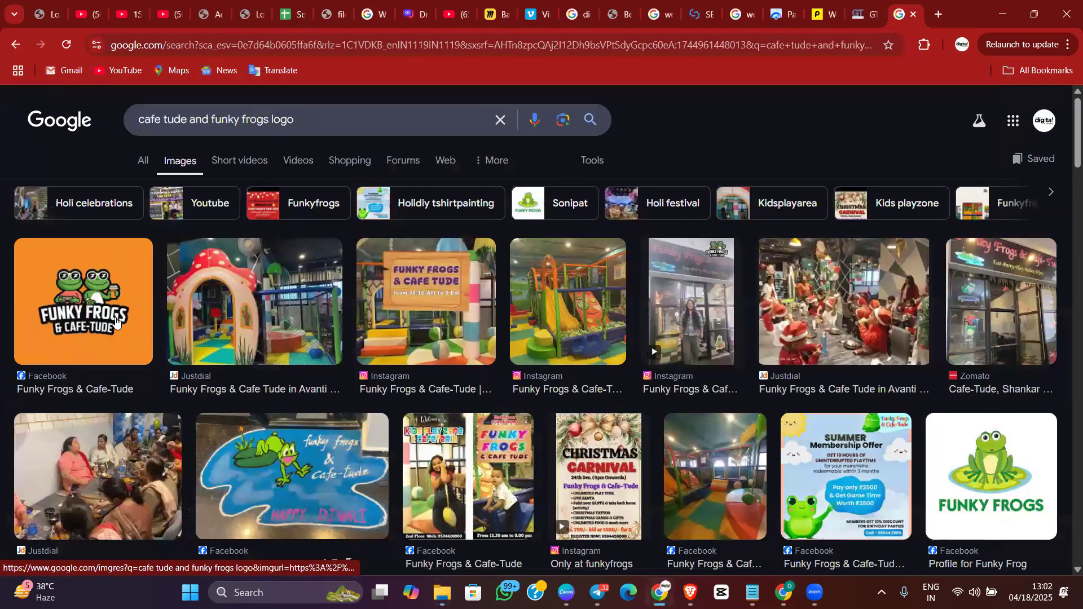
scroll(270, 420, "down", 7)
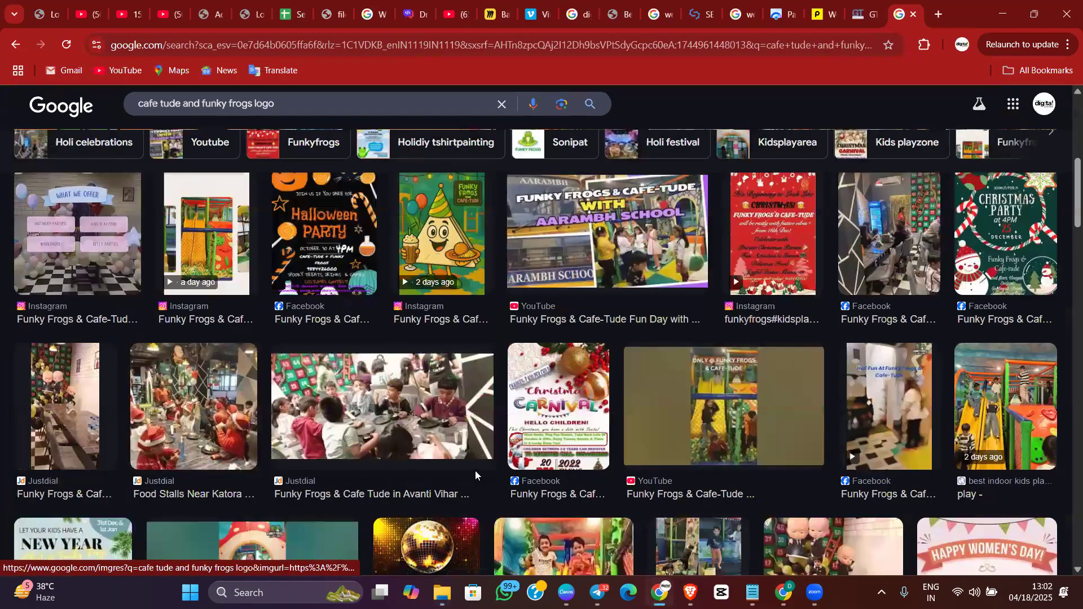
scroll(445, 386, "up", 3)
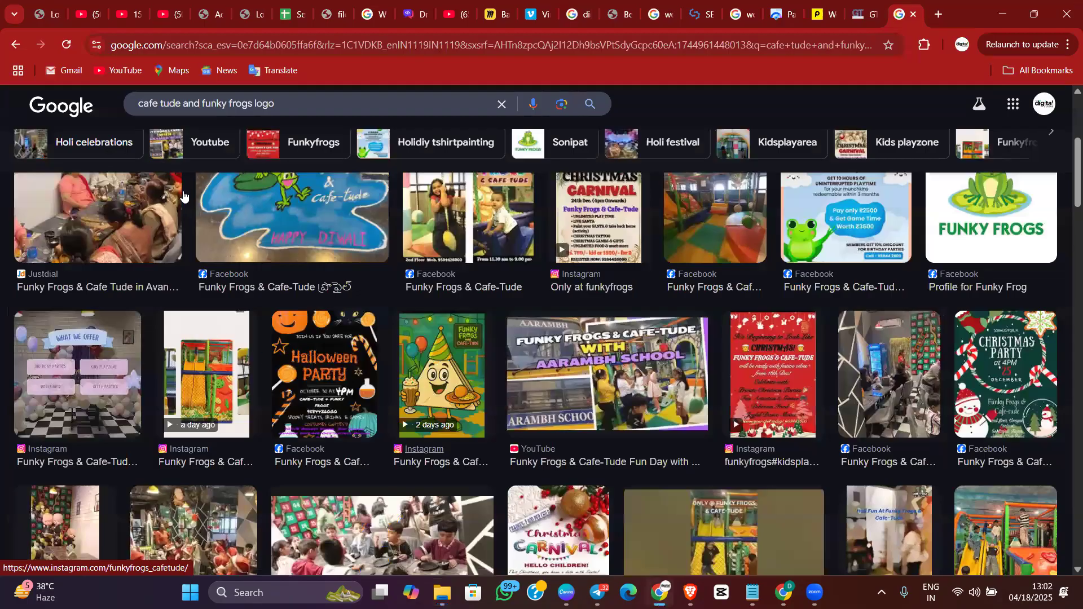
scroll(197, 184, "up", 5)
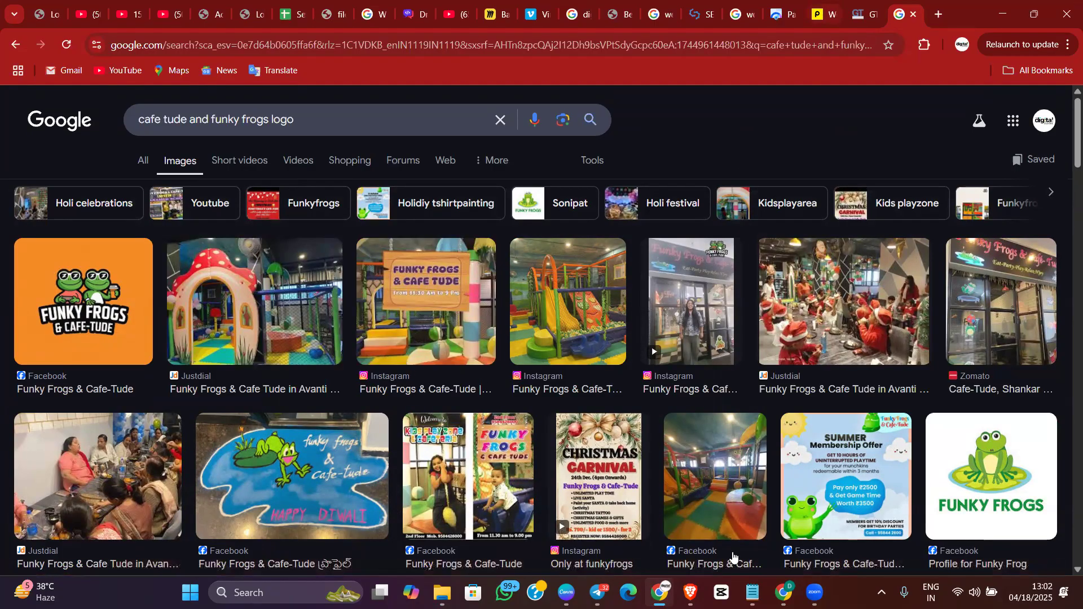
View the open PageSpeed Insights page and return to the Google results for "website speed test"
left_click(777, 9)
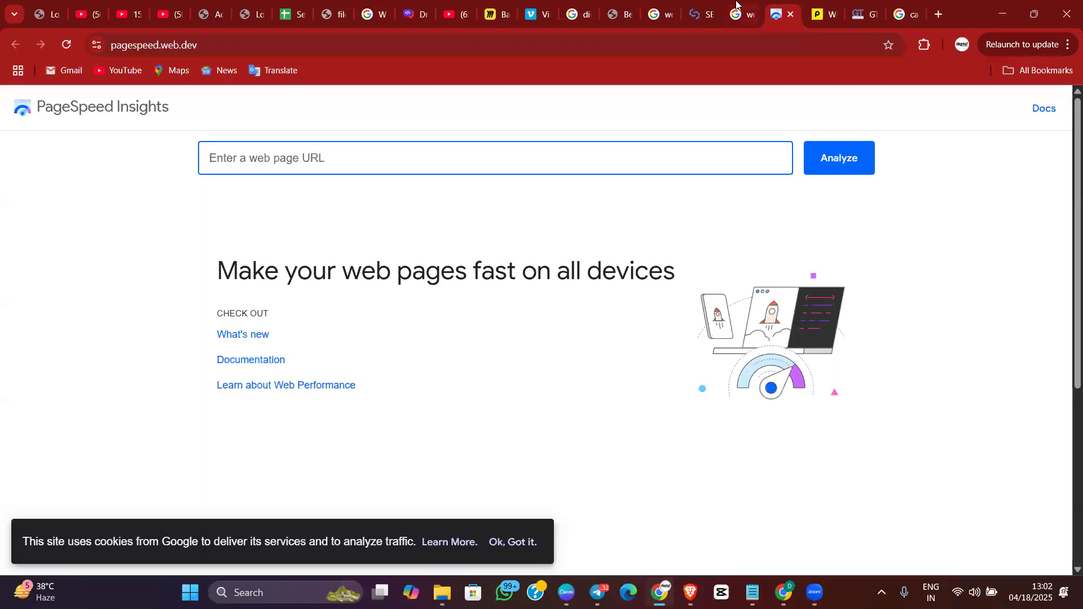
left_click(733, 9)
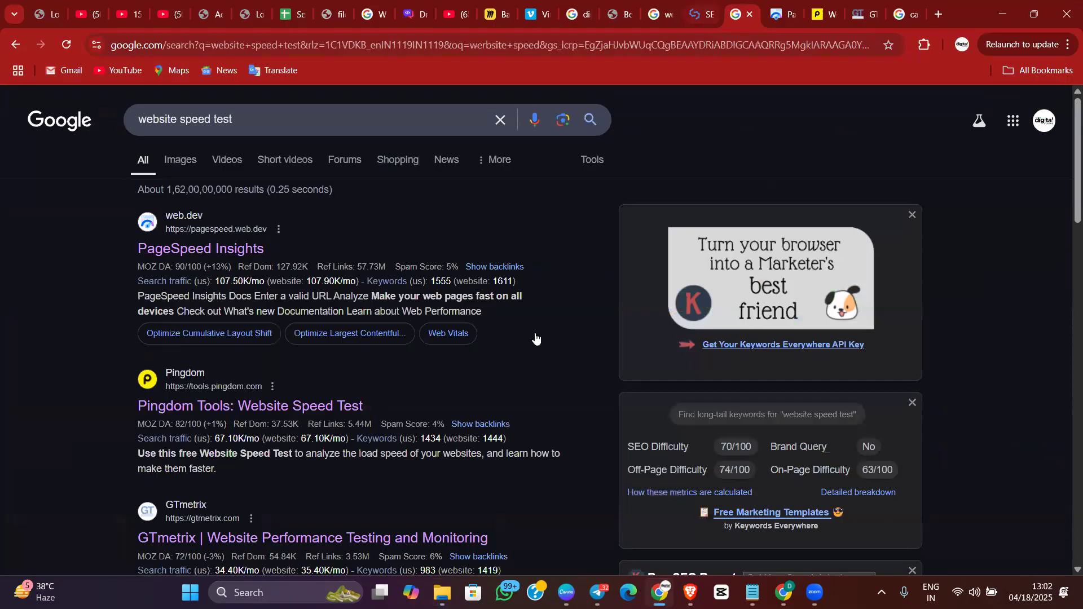
Switch to the SEOptimer report for thedigitalagency.co.in and review the remaining on-page SEO checks, keyword rankings and search traffic
key("ctrl+shift+Tab")
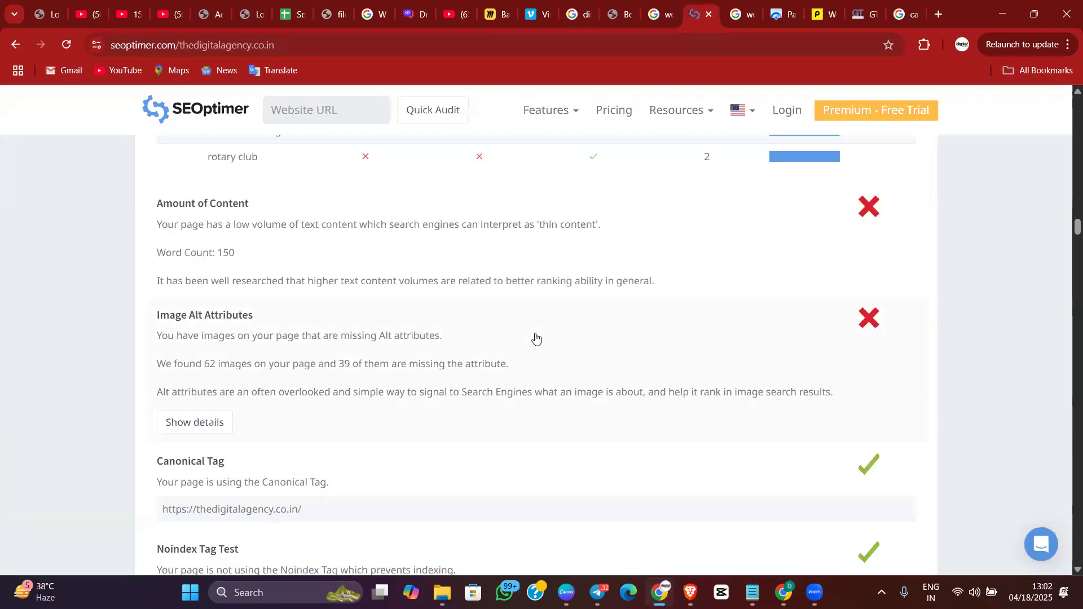
scroll(536, 337, "down", 14)
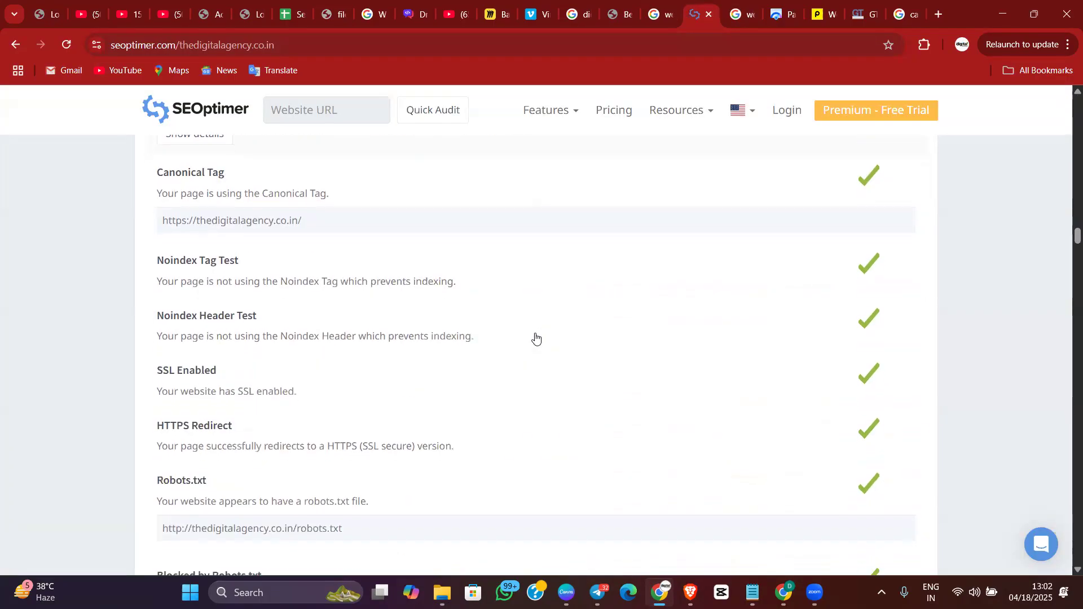
scroll(535, 337, "down", 4)
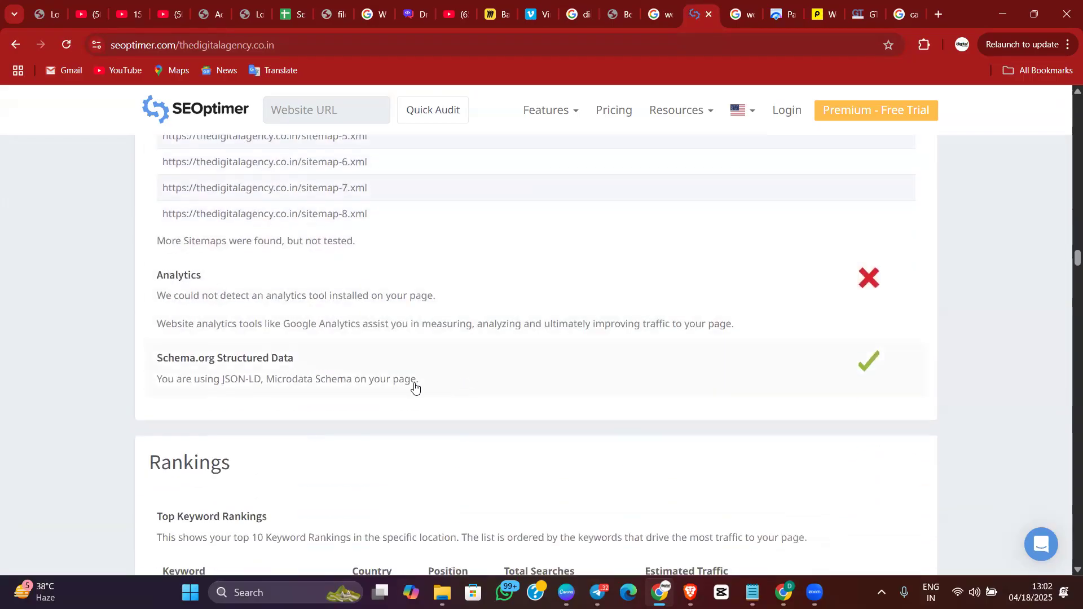
scroll(476, 405, "down", 5)
scroll(521, 338, "down", 2)
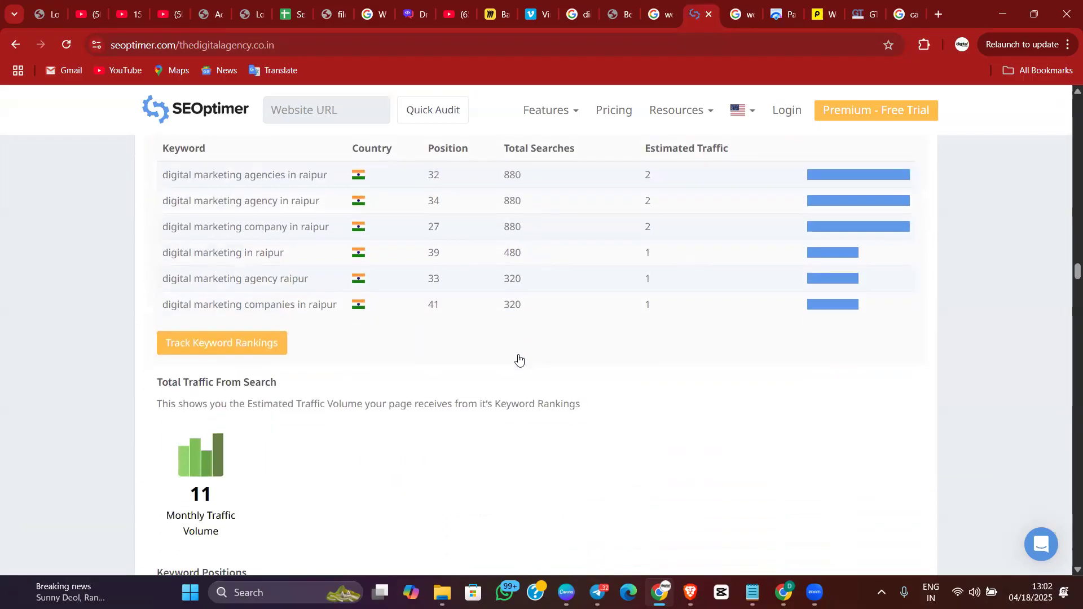
scroll(367, 299, "up", 1)
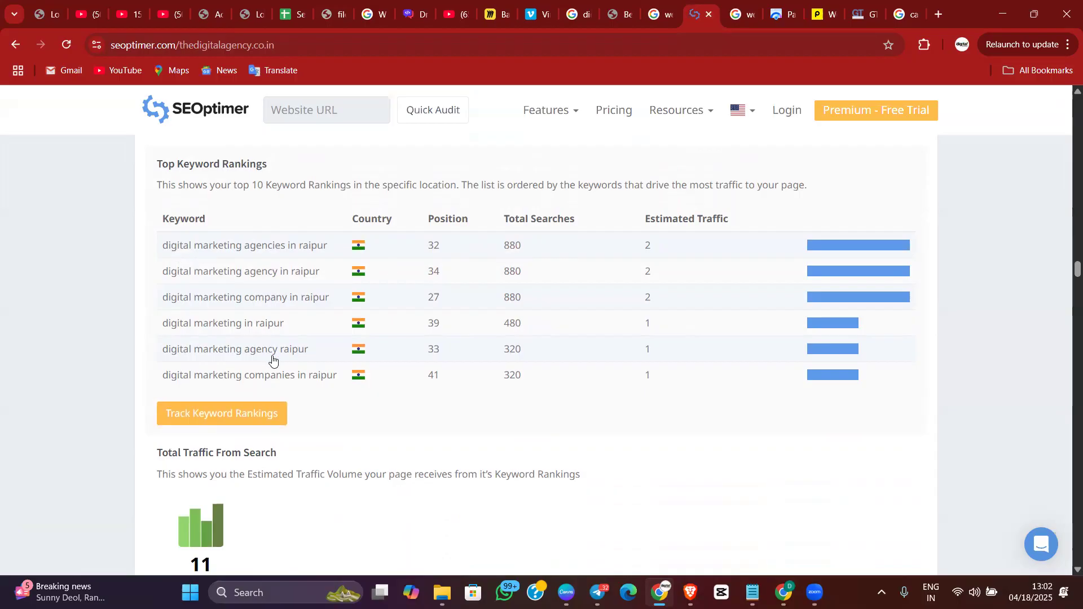
scroll(333, 401, "down", 4)
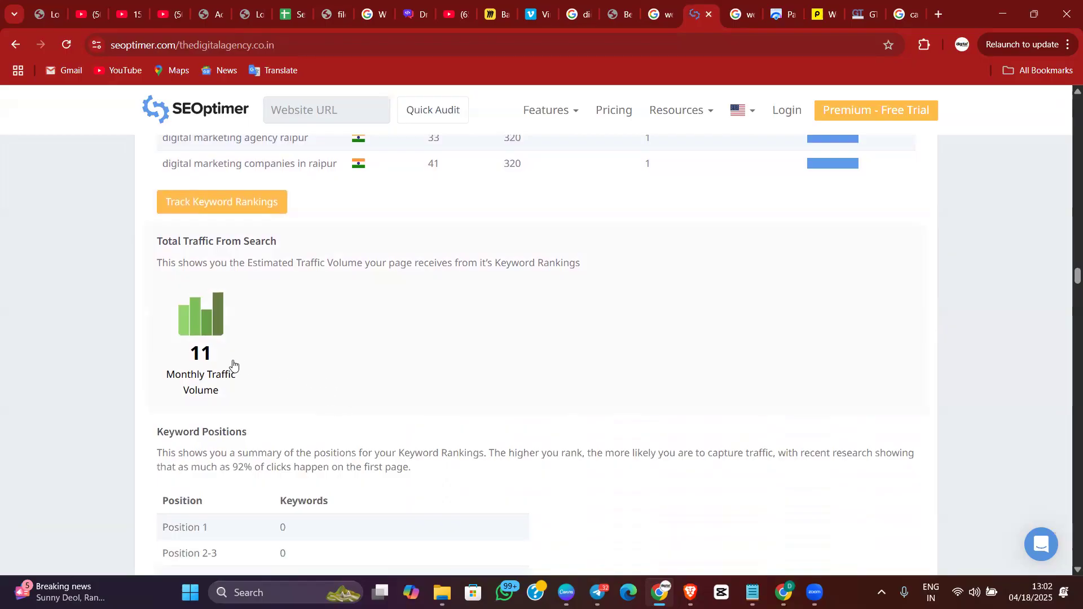
scroll(235, 367, "down", 2)
Examine the Links section of the report, covering the backlink summary, top backlinks, top pages and anchors
scroll(231, 365, "down", 8)
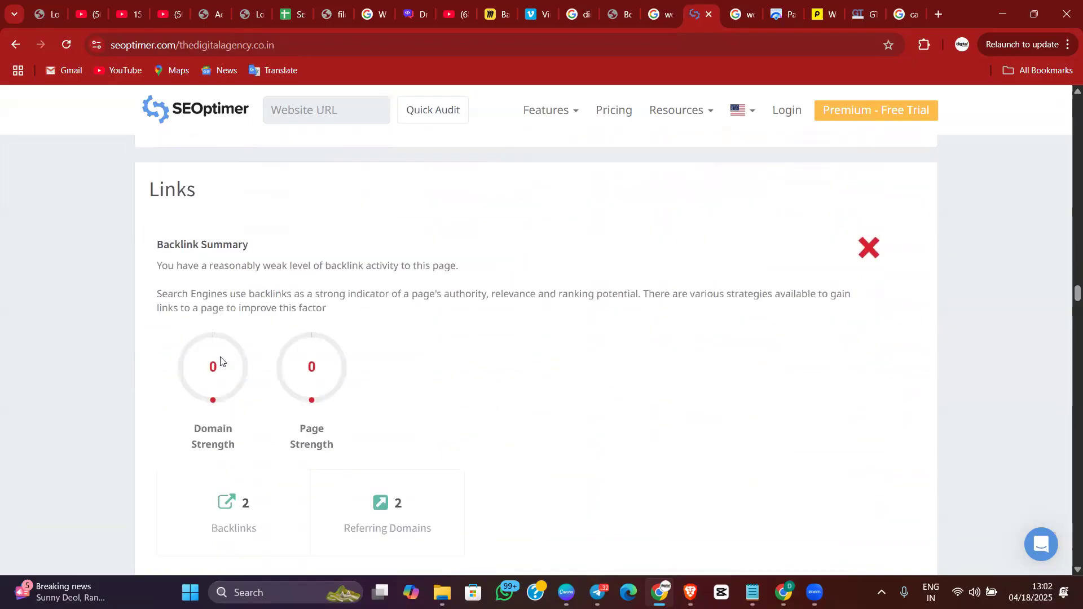
scroll(215, 445, "down", 3)
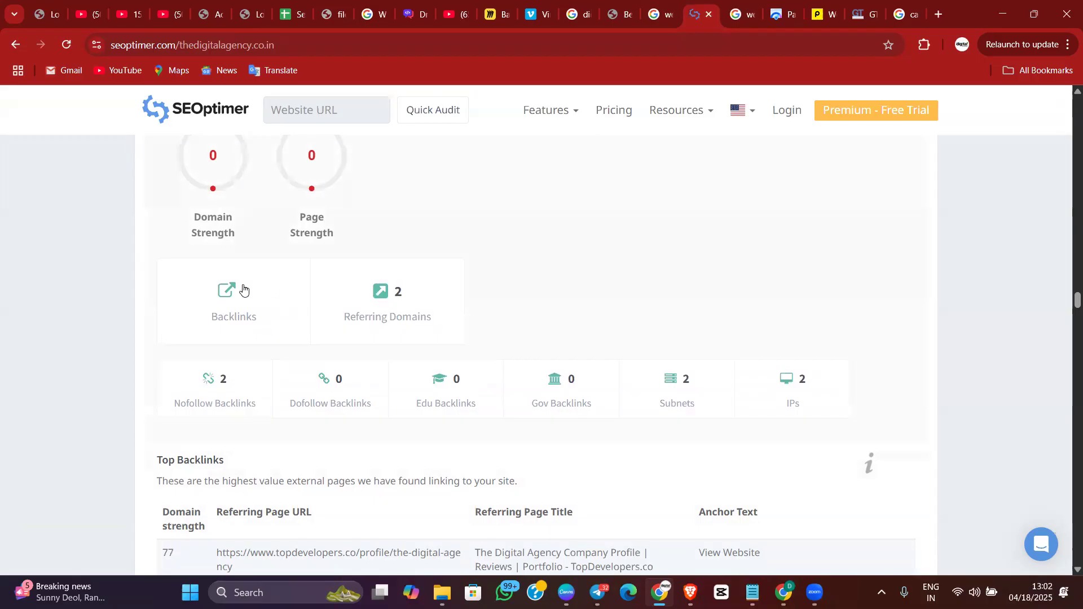
scroll(243, 289, "down", 5)
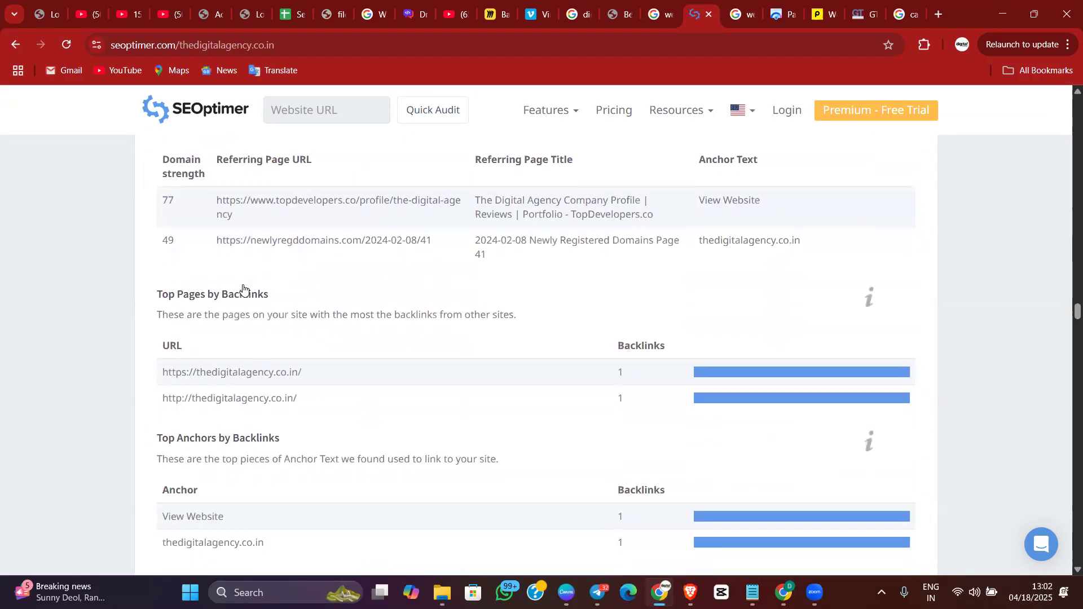
scroll(392, 334, "down", 3)
Examine the report's Usability section, highlighting its grade and heading and checking device rendering, Core Web Vitals and mobile PageSpeed
scroll(392, 334, "down", 13)
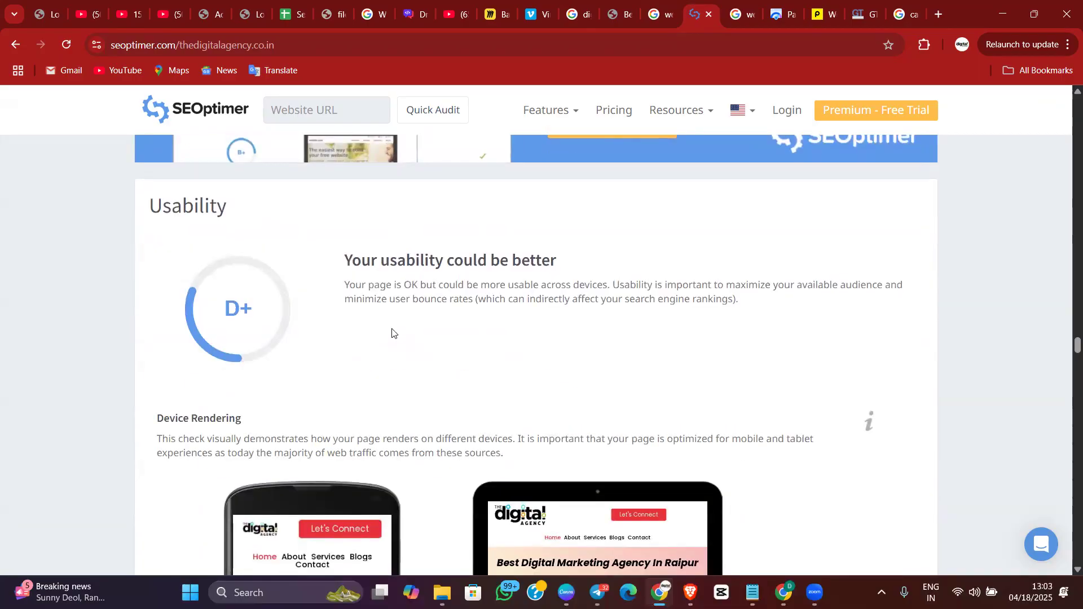
scroll(392, 333, "down", 4)
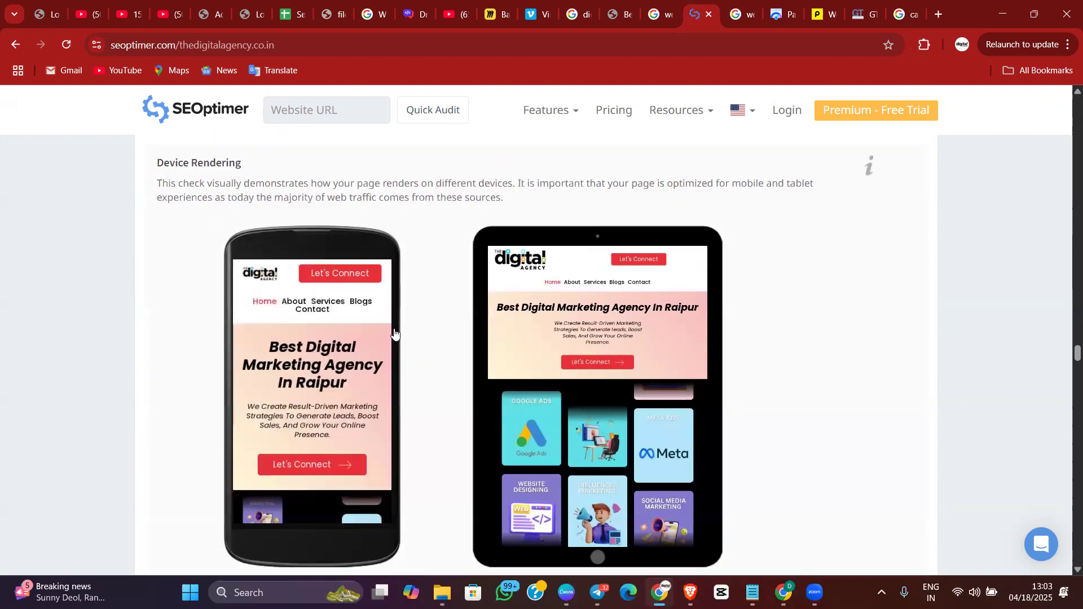
scroll(392, 334, "up", 4)
left_click_drag(329, 253, 606, 249)
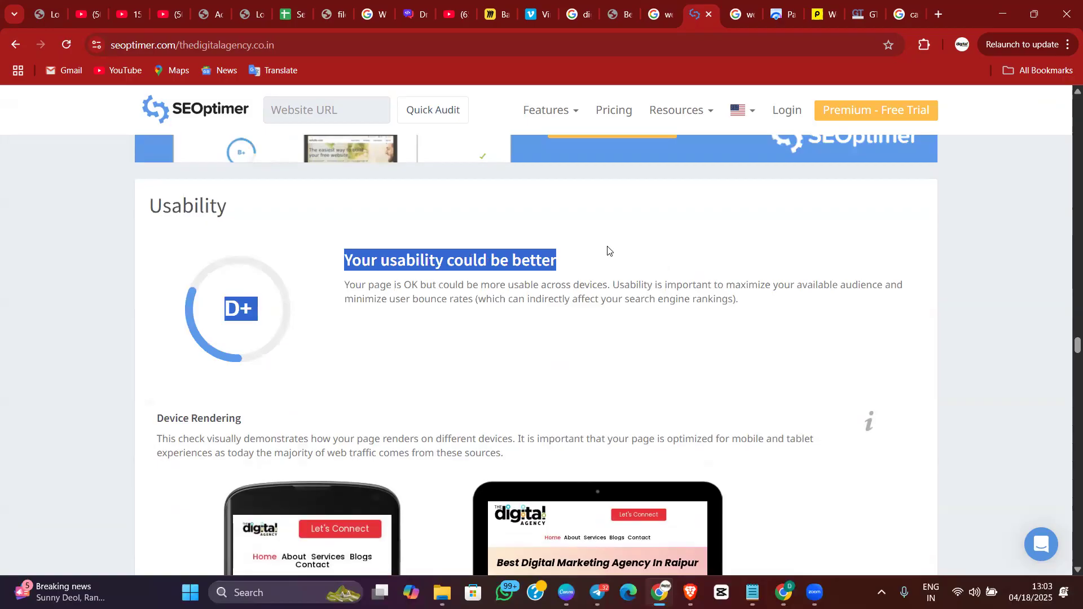
left_click(619, 294)
scroll(634, 328, "down", 4)
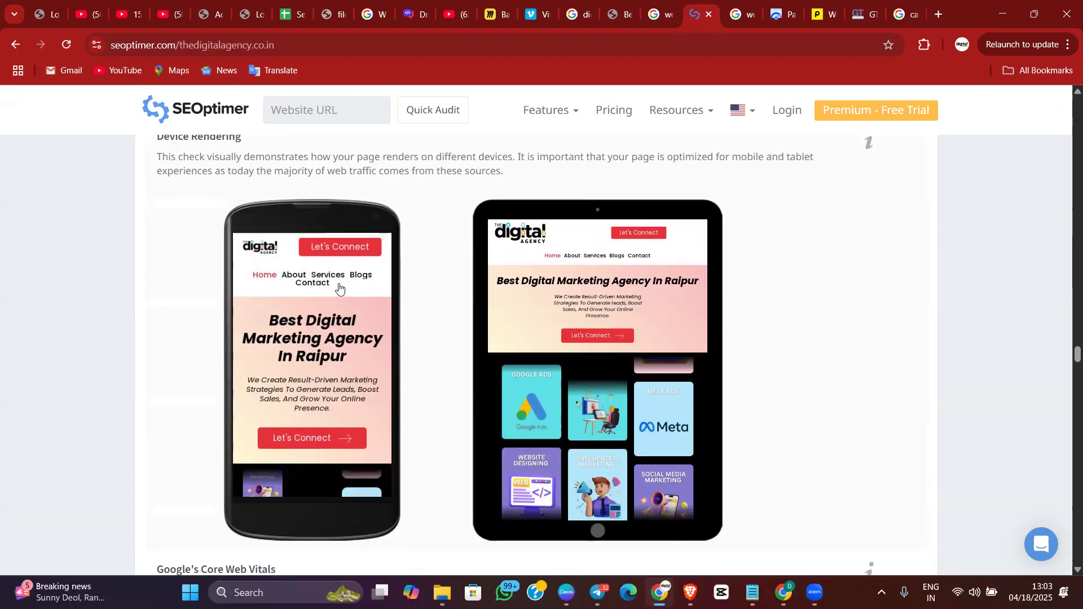
scroll(339, 289, "down", 5)
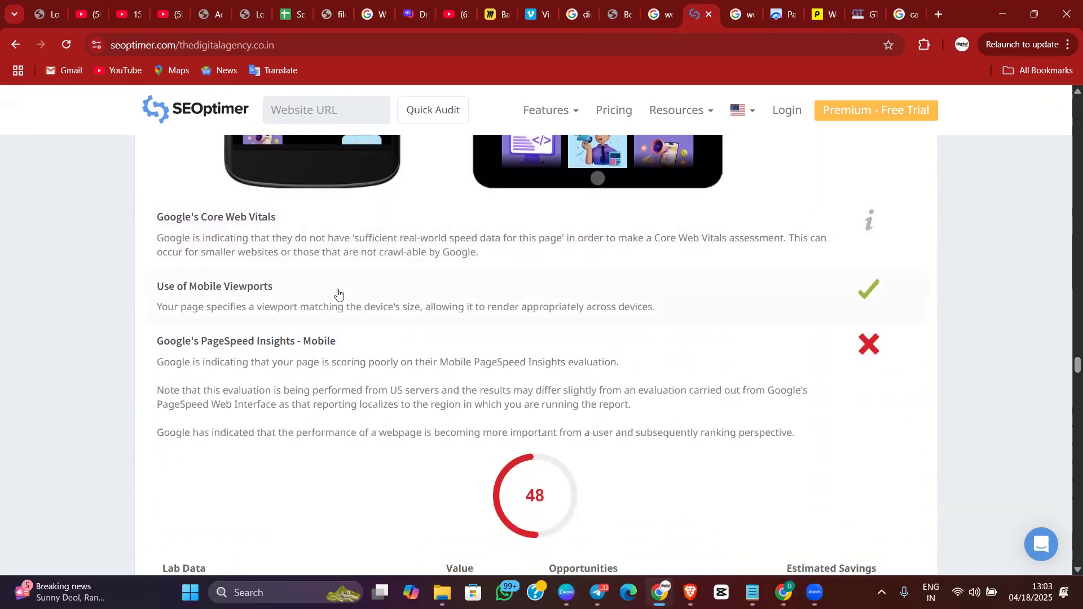
scroll(338, 293, "up", 2)
scroll(338, 293, "down", 6)
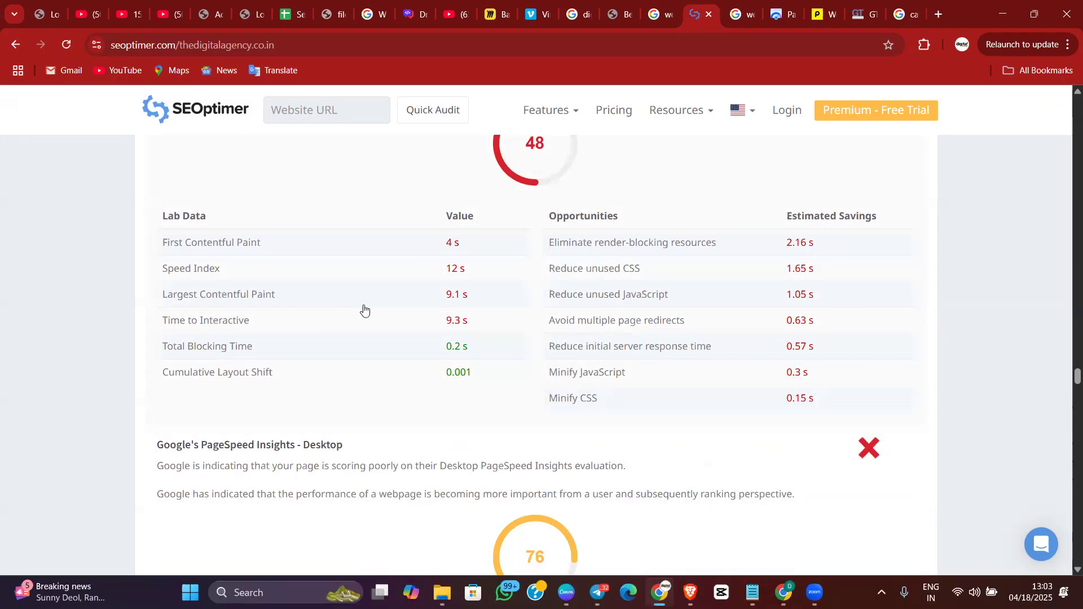
Review the desktop PageSpeed data and the Performance Results section of the report, down to the Inline Styles check
scroll(364, 310, "down", 6)
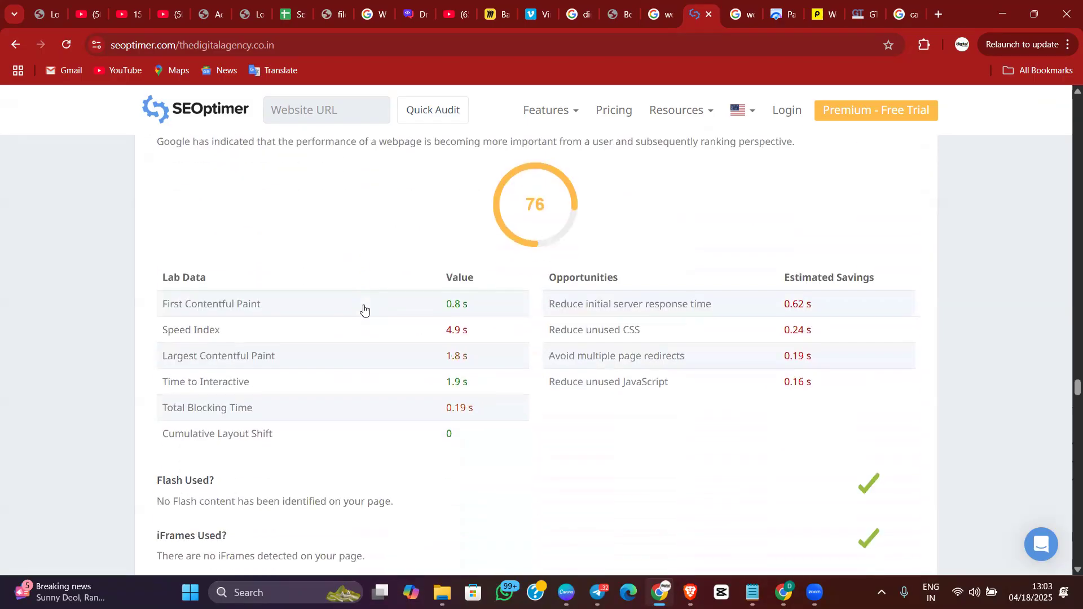
scroll(364, 309, "down", 15)
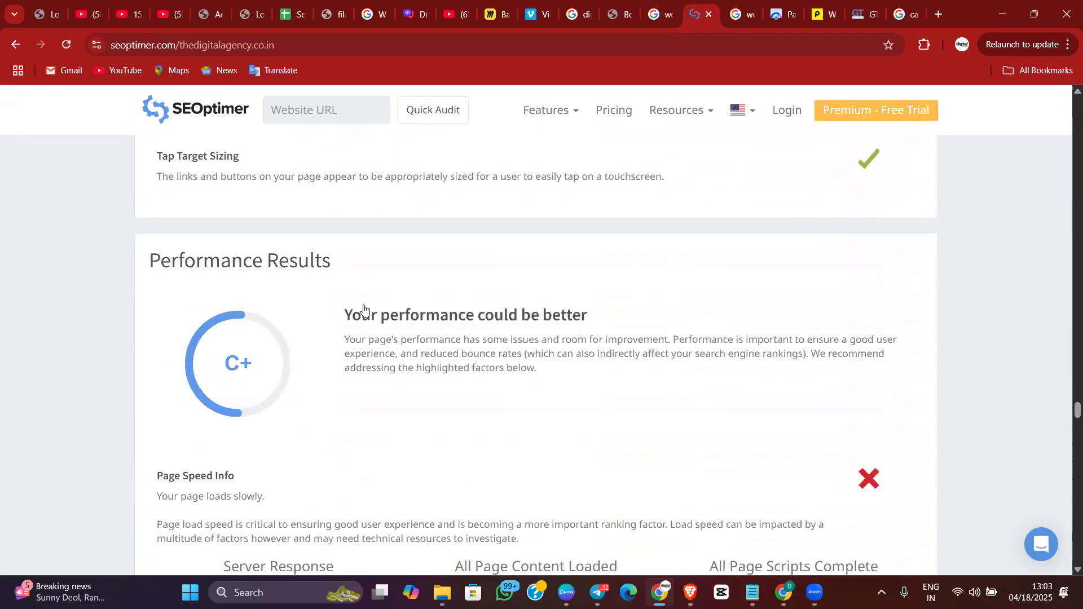
scroll(363, 309, "down", 14)
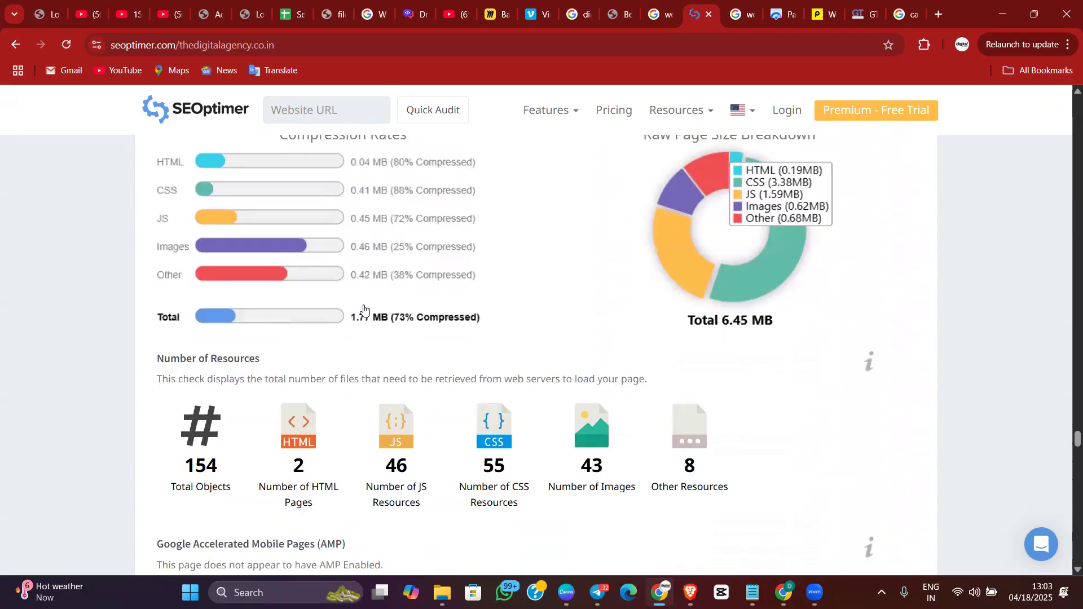
scroll(364, 309, "down", 15)
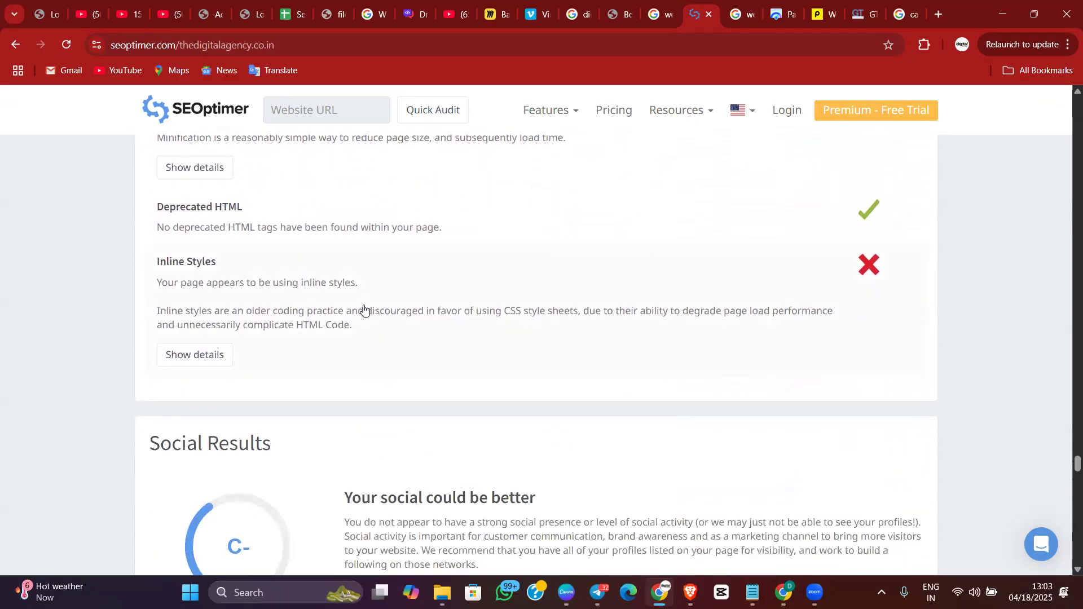
scroll(363, 310, "up", 4)
Return to the Google results for "website speed test" and highlight the search query
left_click(781, 14)
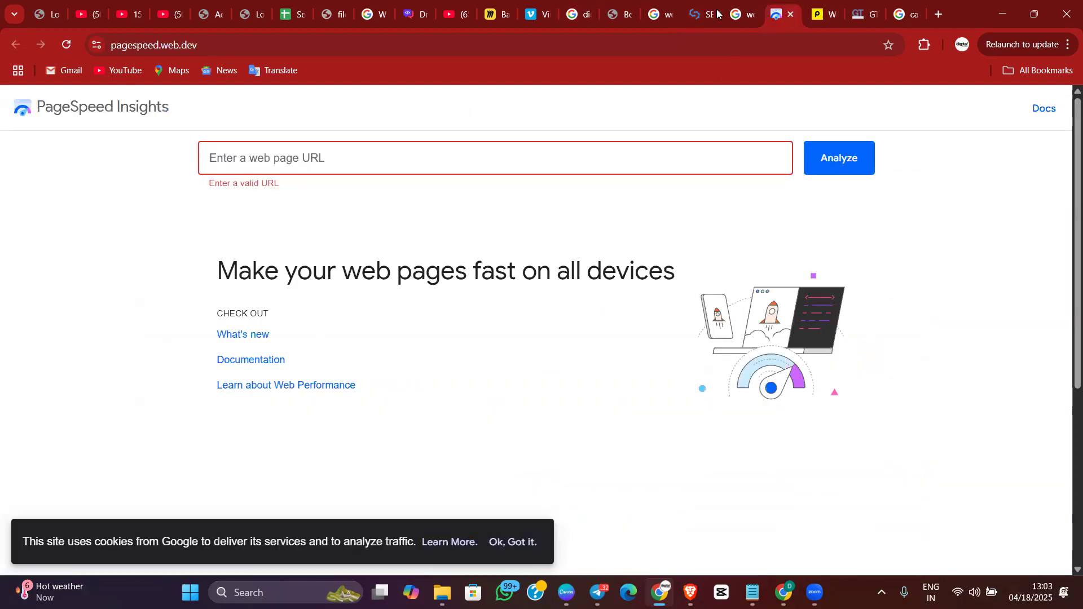
left_click(742, 8)
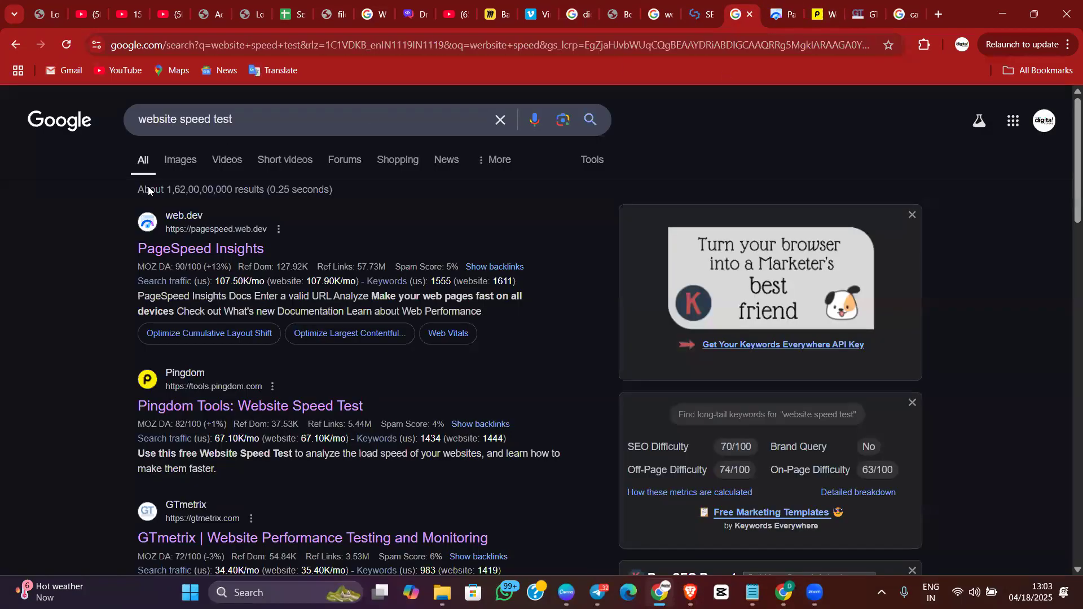
triple_click(164, 119)
left_click(3, 227)
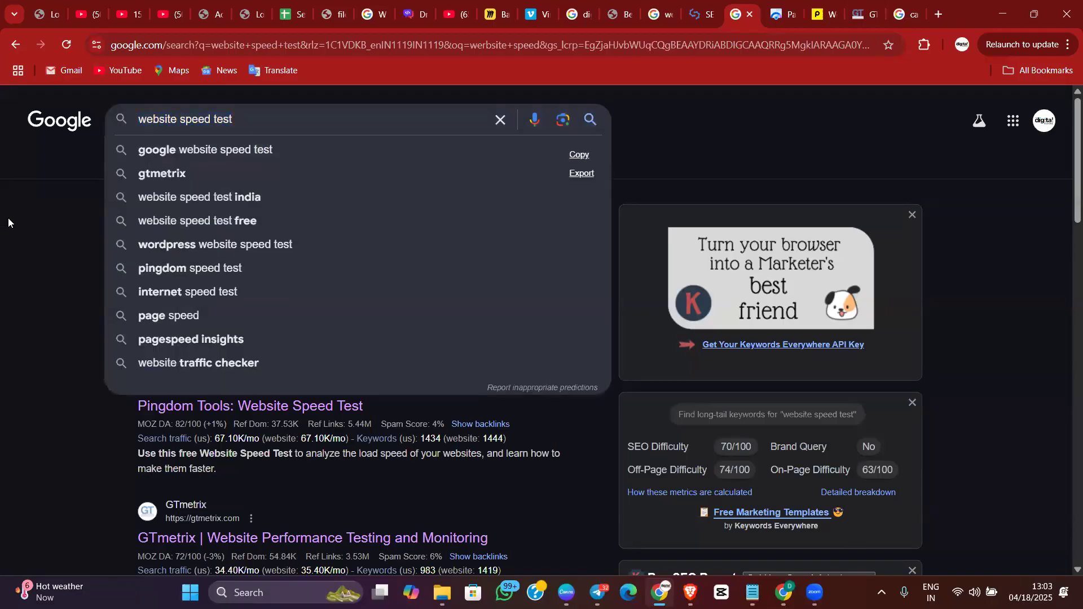
left_click(771, 18)
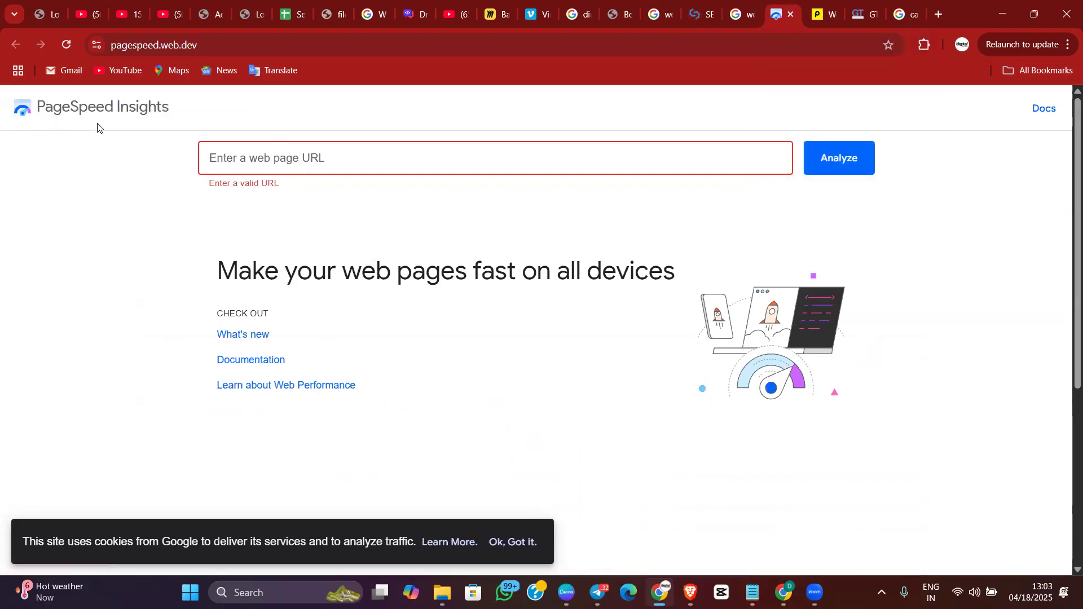
left_click(305, 167)
type("https://thedigitalagency.co.in/")
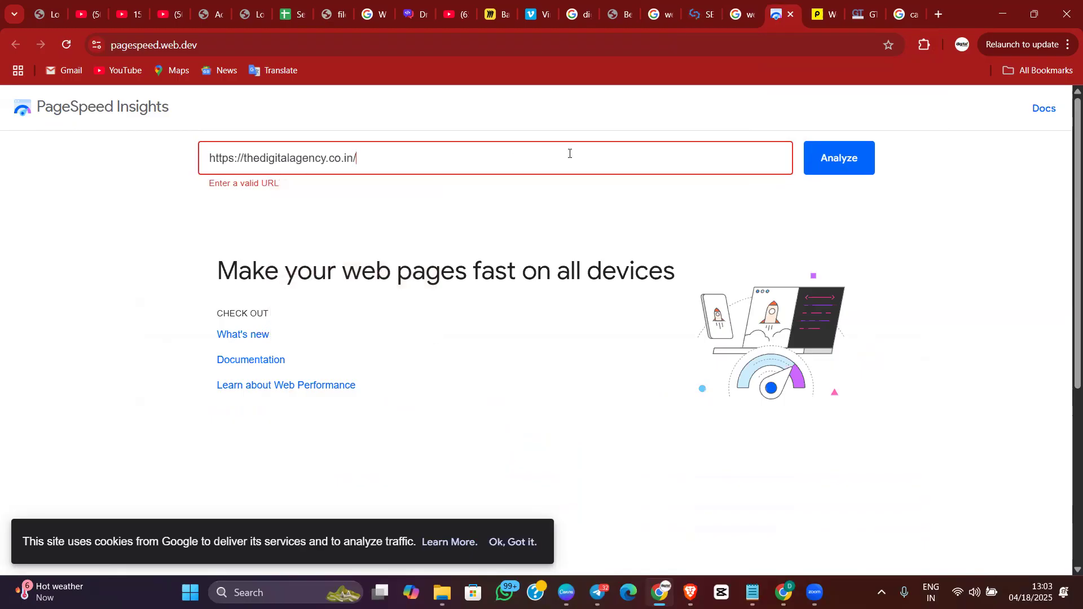
left_click(842, 168)
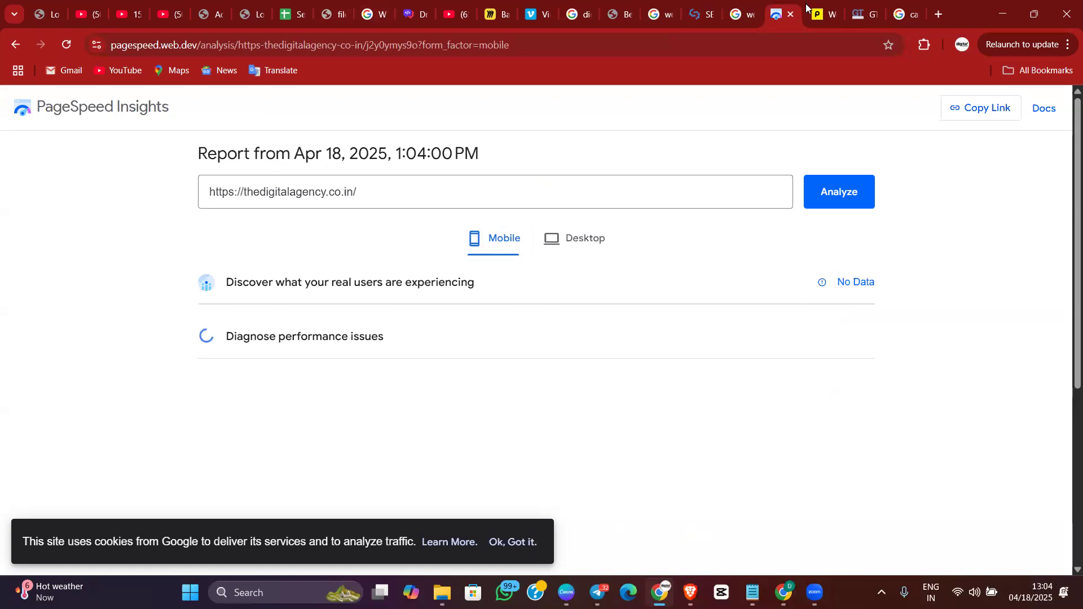
left_click(817, 17)
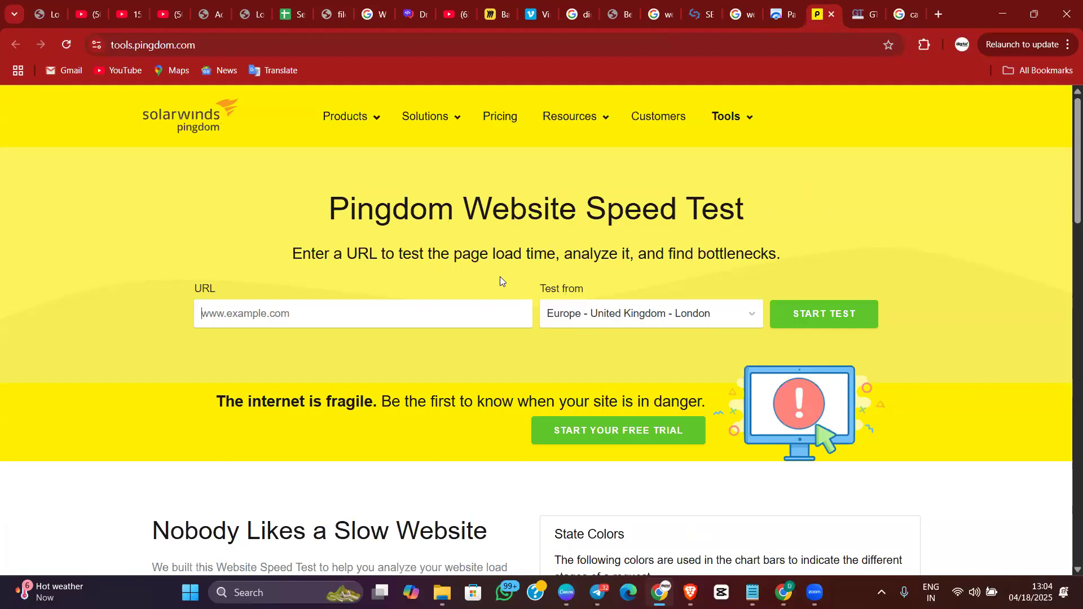
left_click(354, 308)
type("https://thedigitalagency.co.in/")
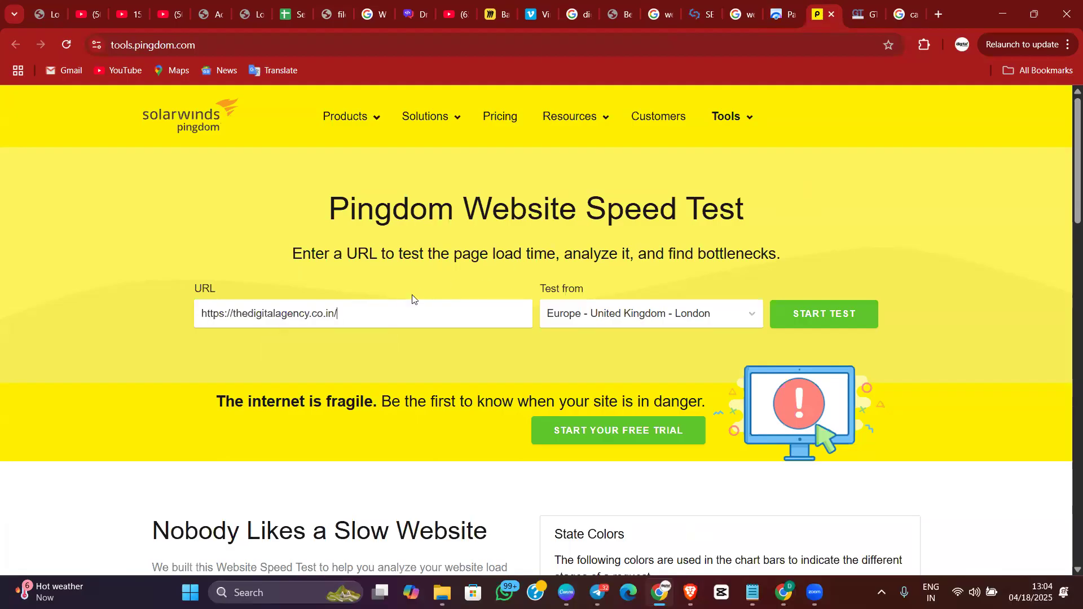
left_click(621, 323)
left_click(620, 343)
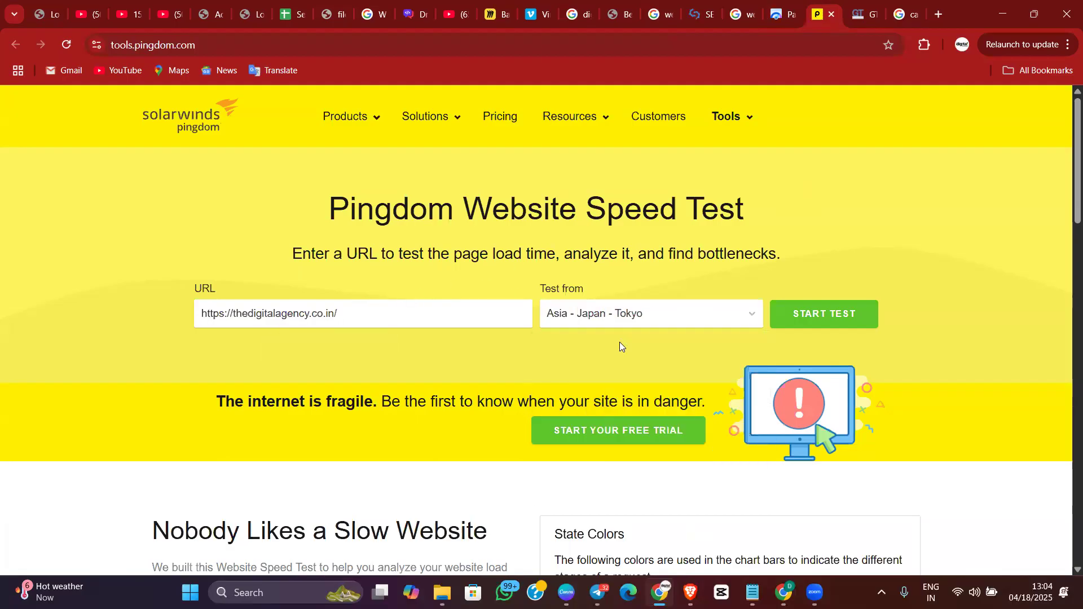
left_click(829, 314)
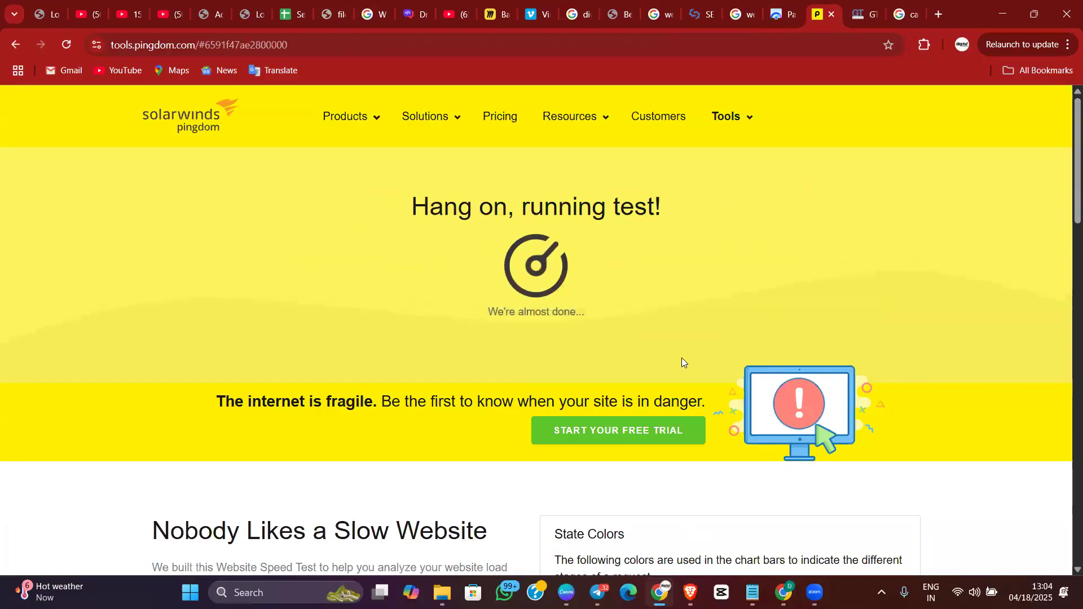
left_click(862, 15)
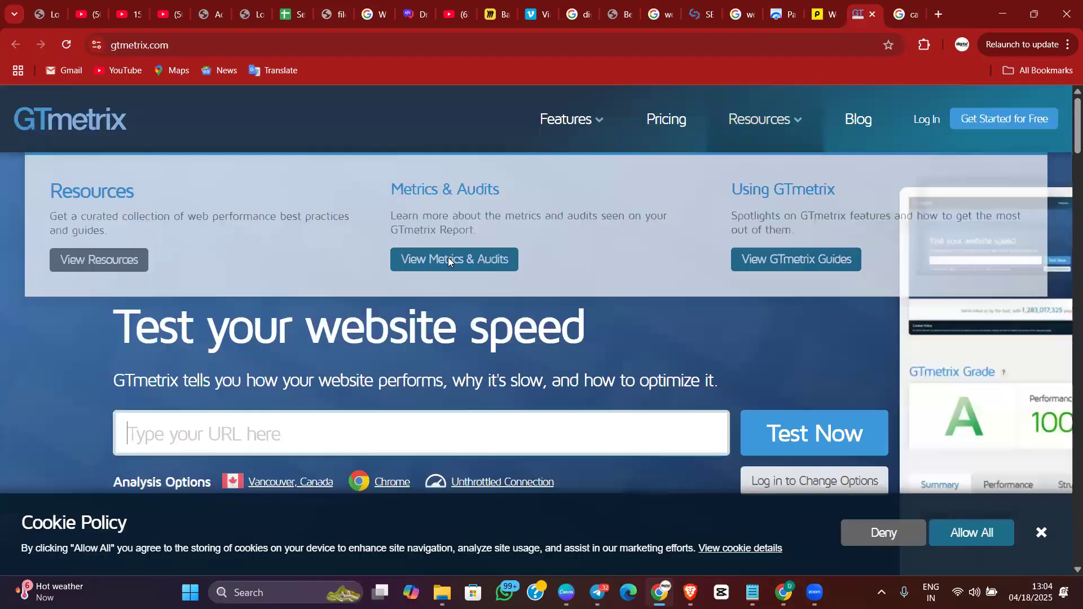
type("https://thedigitalagency.co.in/")
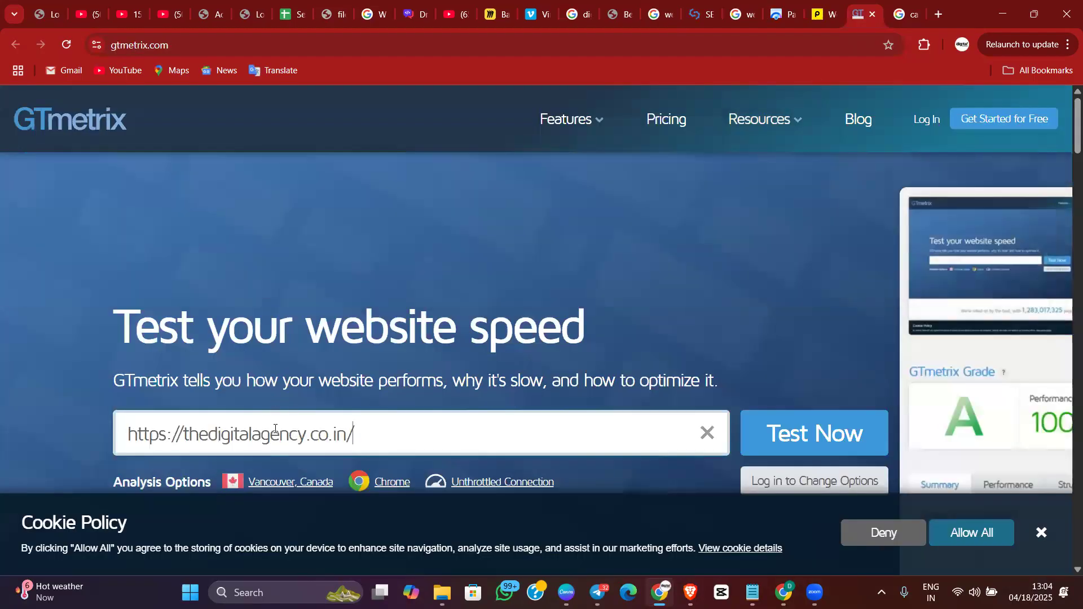
left_click(768, 433)
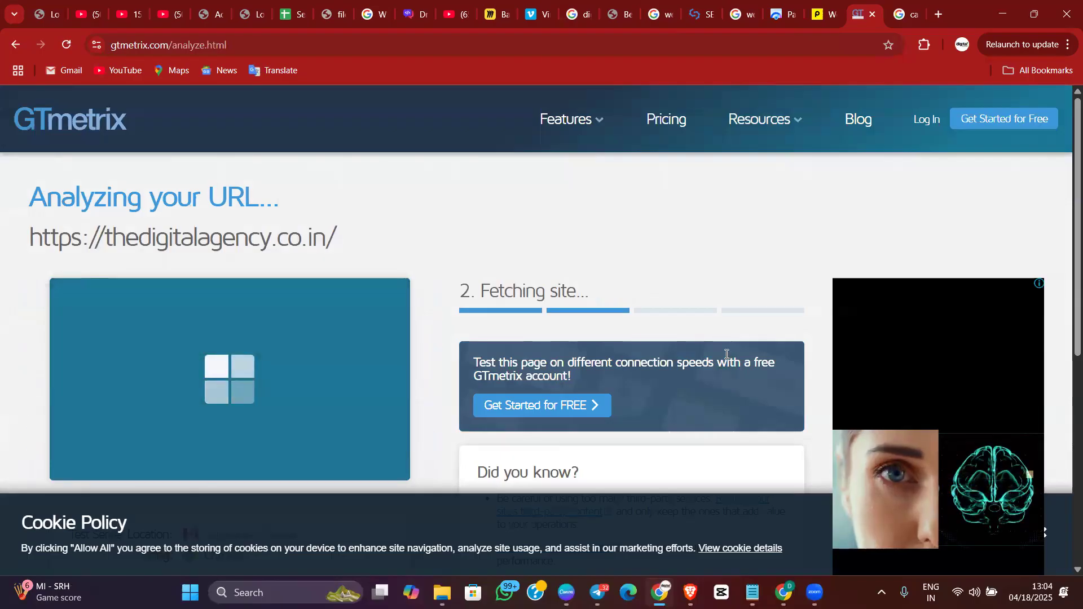
Switch the PageSpeed Insights report to the desktop view and check the Pingdom test results
left_click(775, 12)
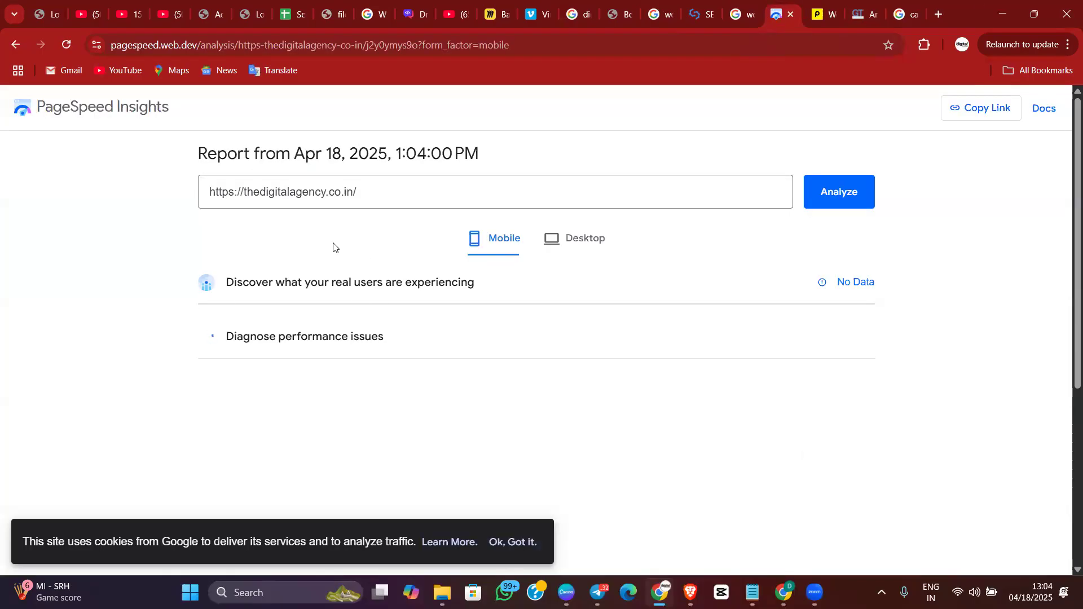
left_click(564, 244)
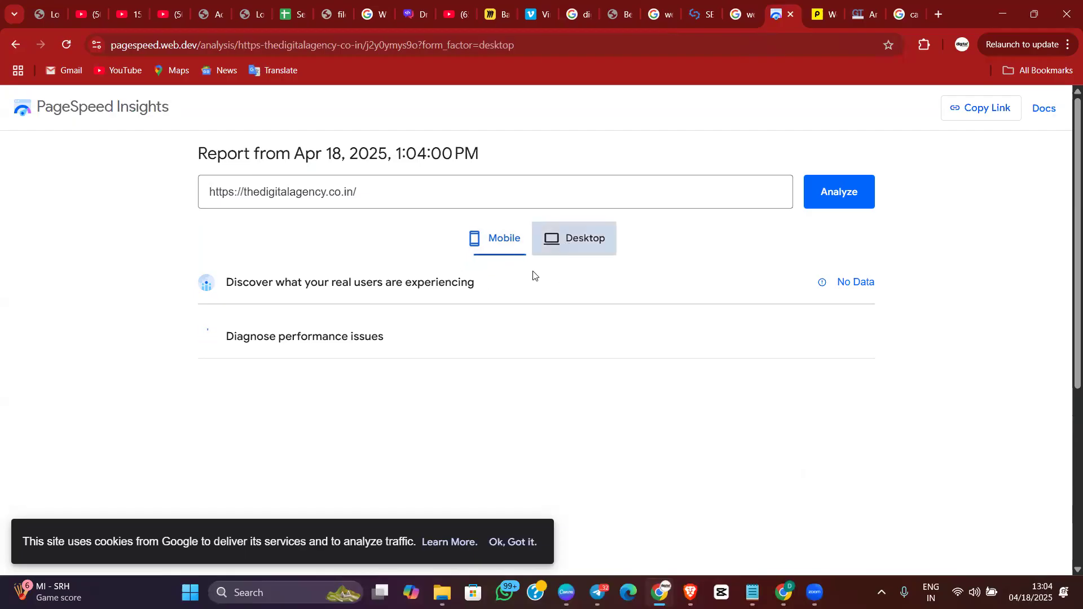
left_click(817, 14)
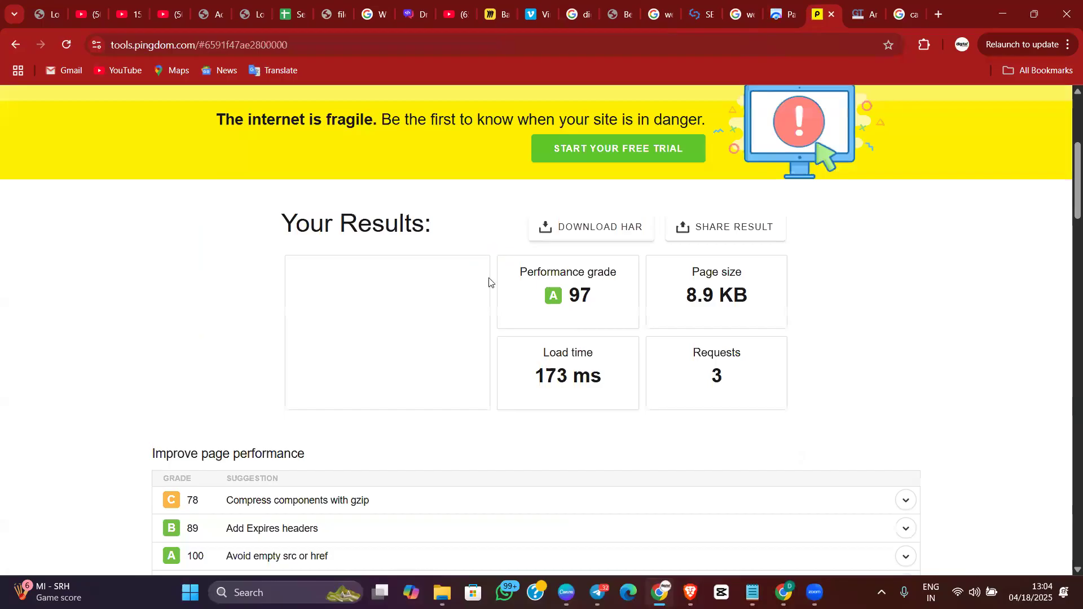
Examine the Pingdom load time, the page performance suggestions and the timing breakdowns of the individual file requests
left_click_drag(534, 386, 567, 380)
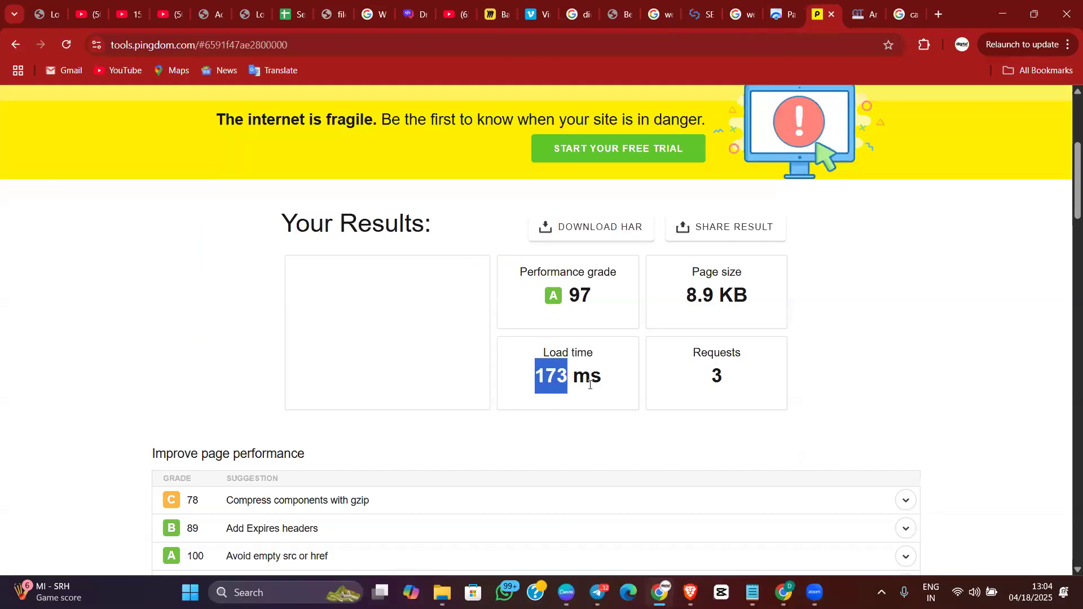
scroll(589, 384, "down", 10)
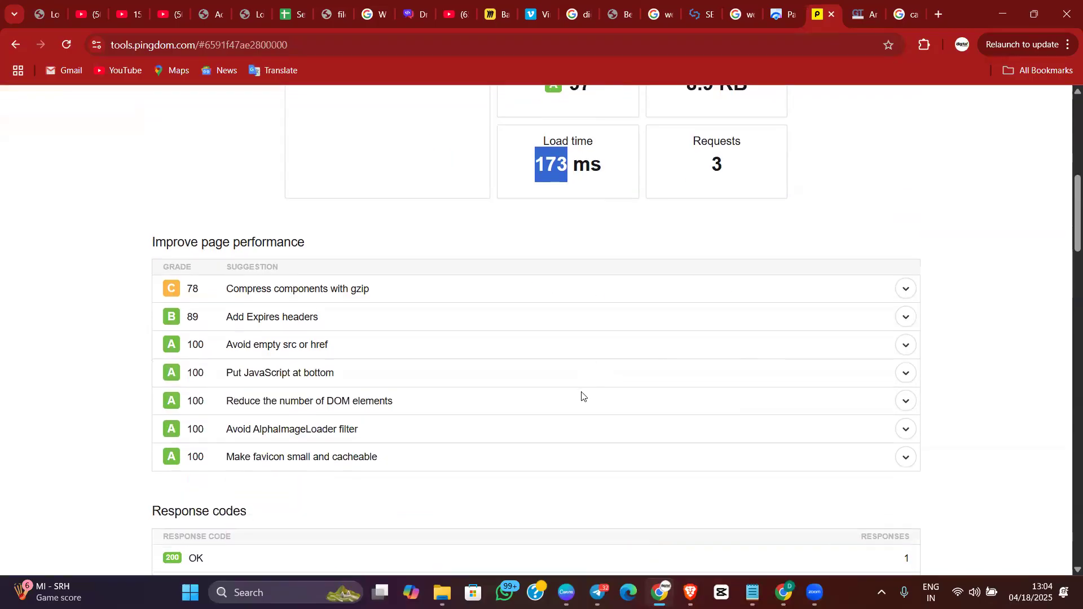
scroll(582, 394, "down", 2)
scroll(582, 395, "up", 1)
scroll(582, 395, "down", 5)
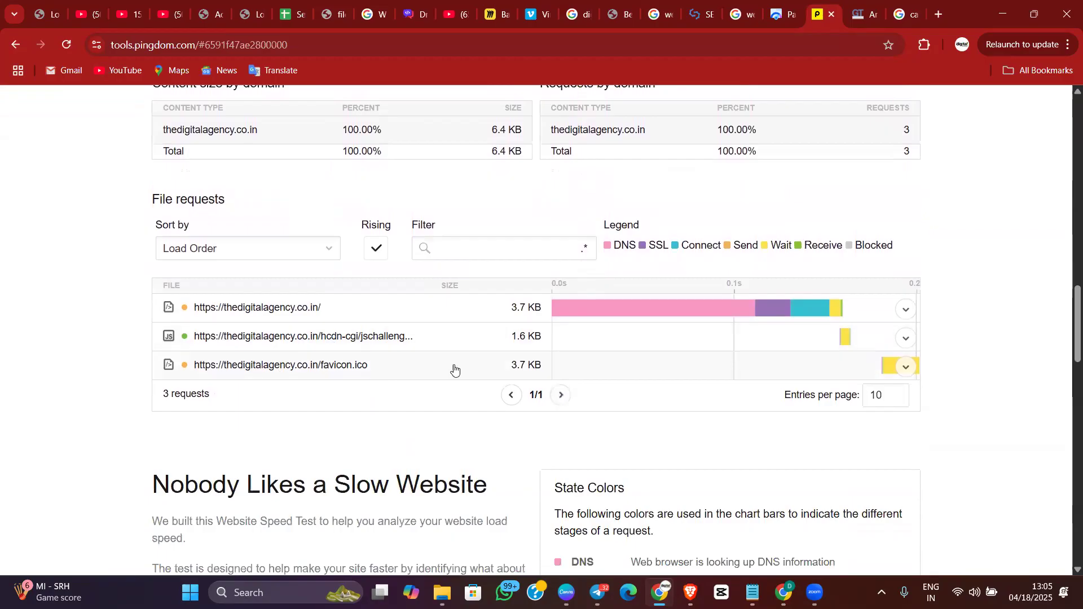
mouse_move(609, 317)
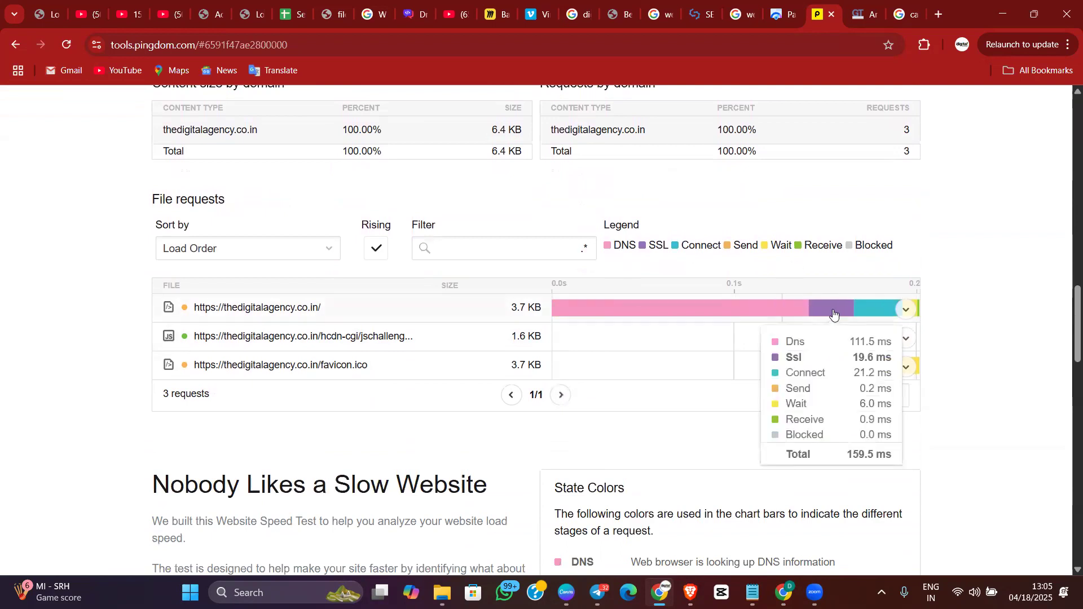
mouse_move(605, 346)
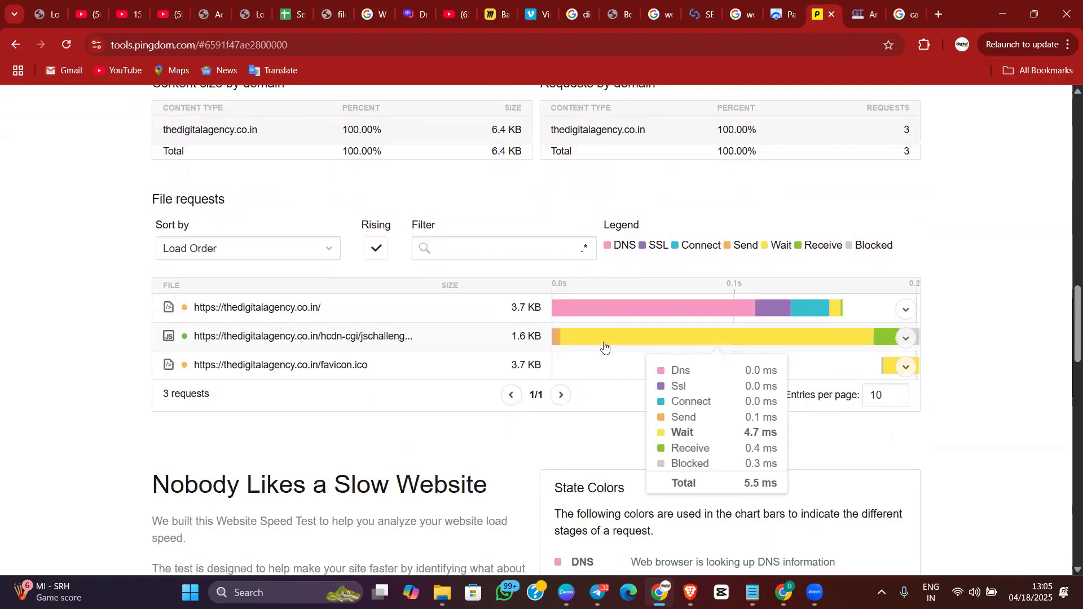
Expand the hcdn-cgi/jschallenge file request, open its URL to view the script, and review its response and request headers in Pingdom
left_click(604, 341)
left_click(573, 382)
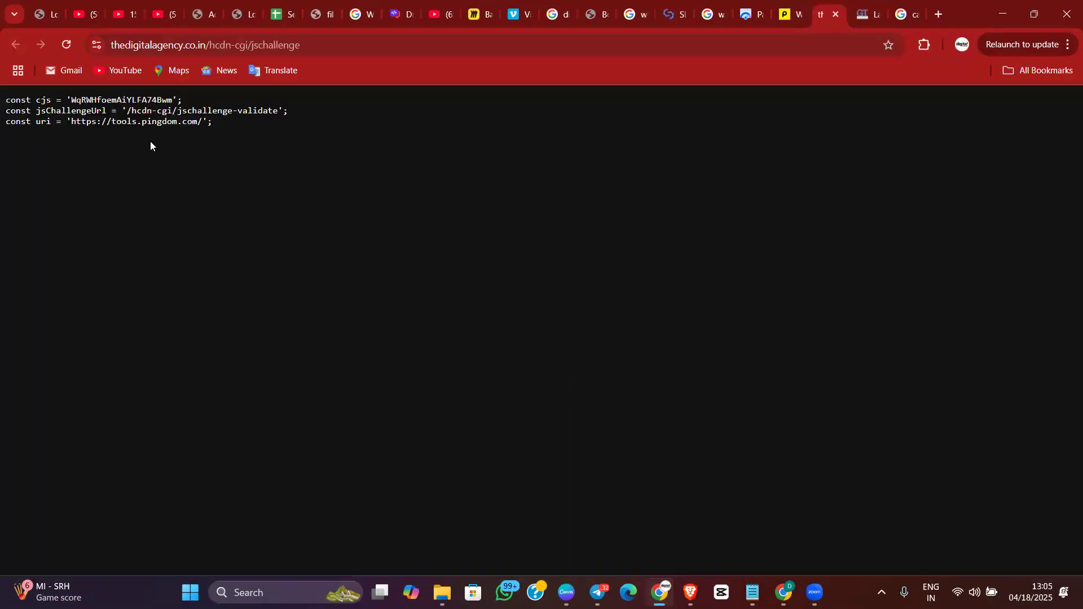
left_click_drag(150, 141, 30, 92)
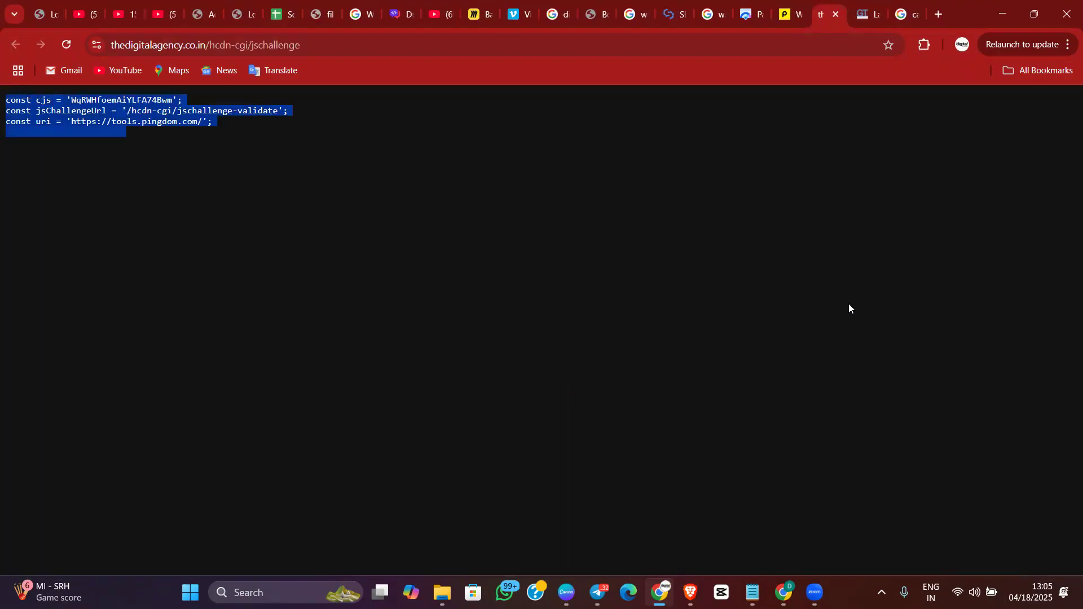
left_click(778, 13)
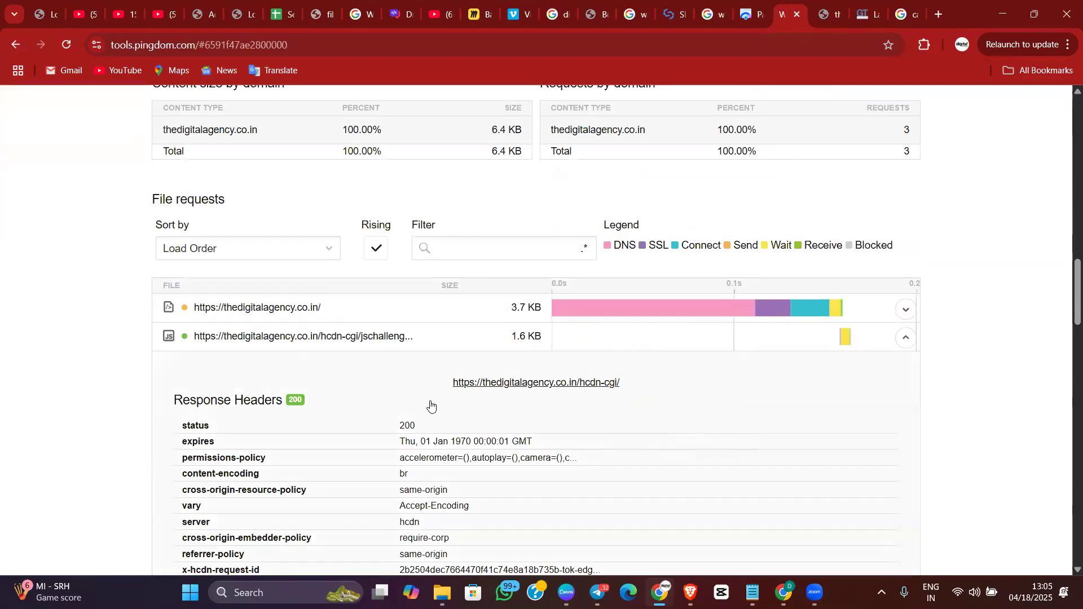
scroll(429, 406, "down", 12)
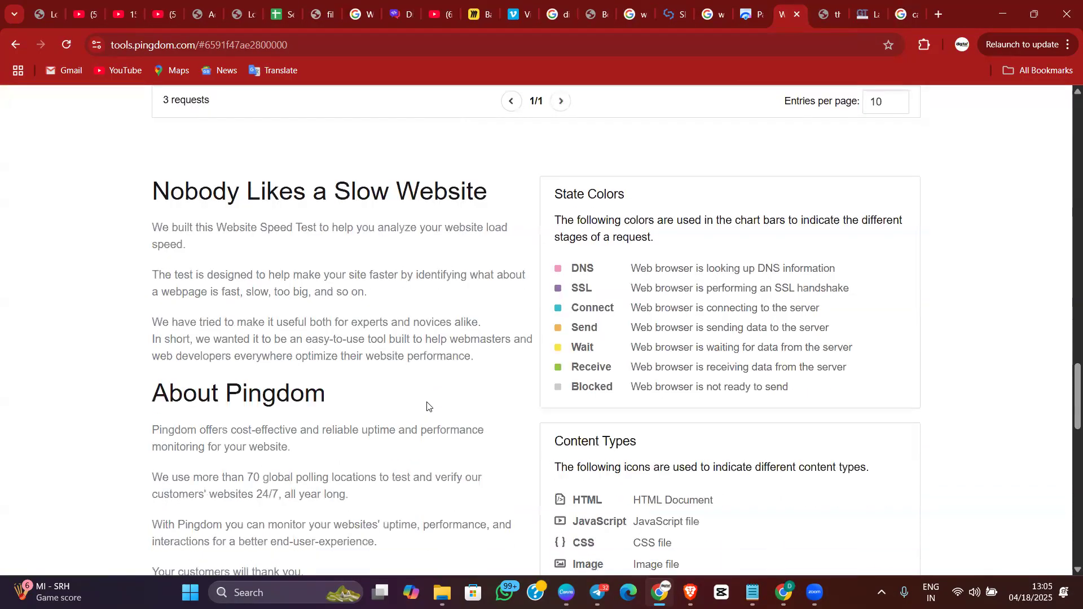
scroll(427, 406, "up", 5)
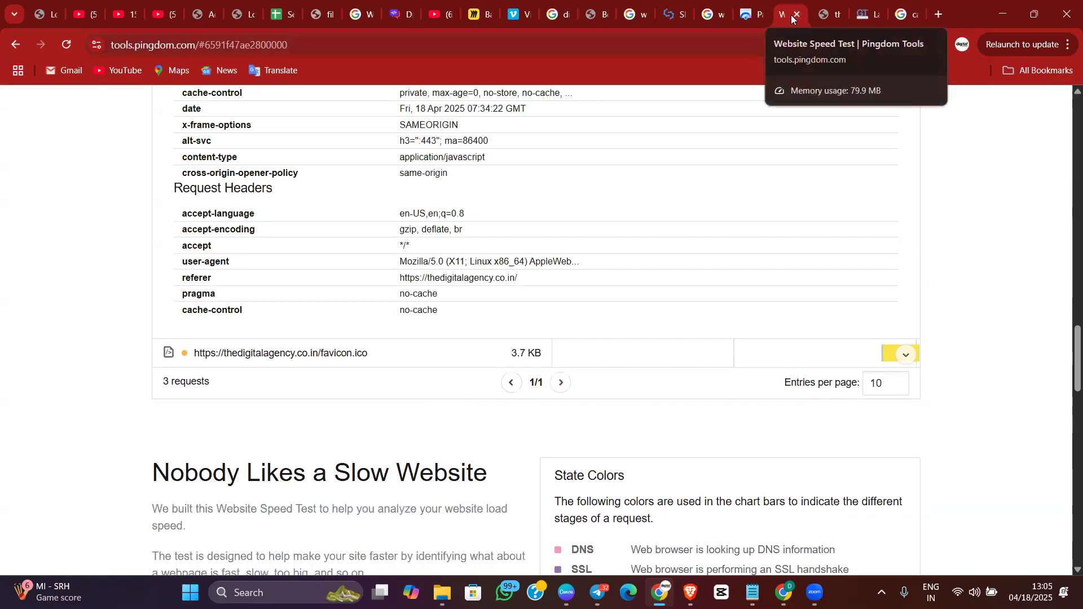
Close the Pingdom results page and the jschallenge script page
key("ctrl+Tab")
middle_click(789, 23)
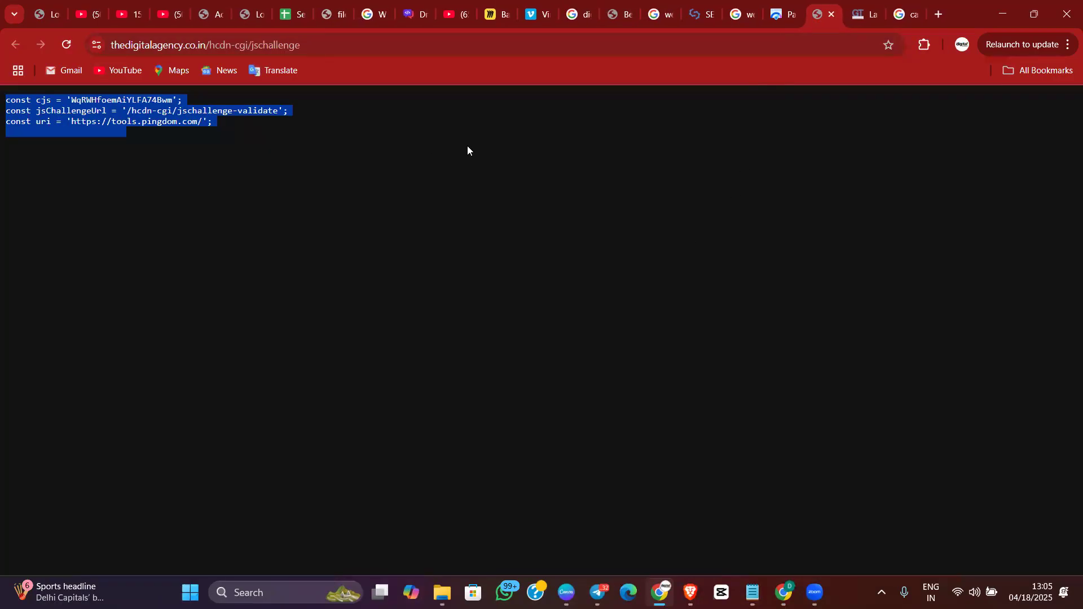
key("ctrl+w")
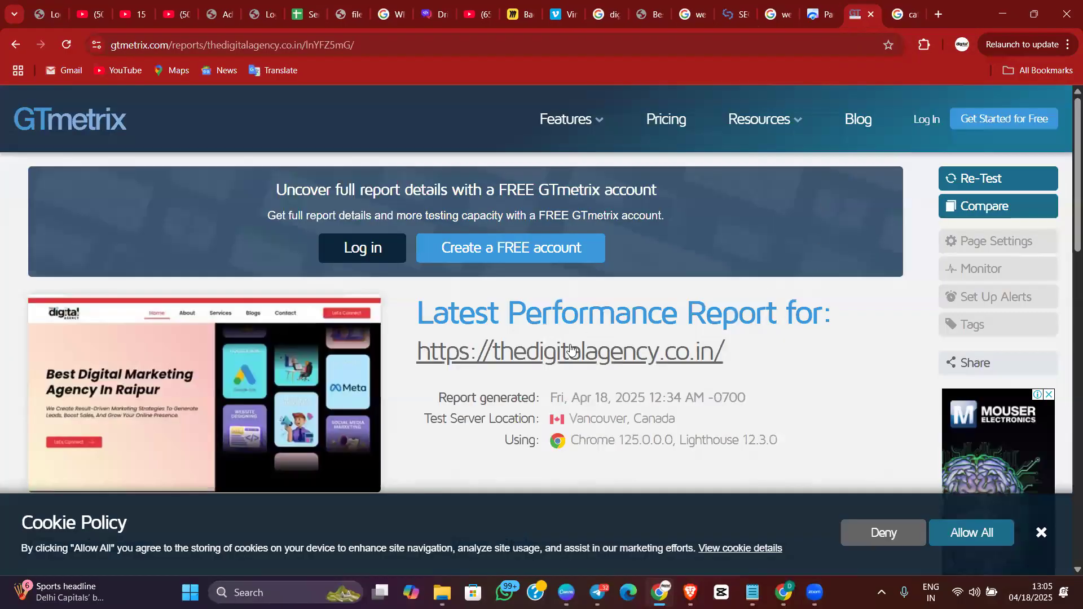
Review the GTmetrix grade, Web Vitals and optimization tips for the agency site, and close the report
scroll(547, 355, "down", 2)
scroll(547, 354, "down", 4)
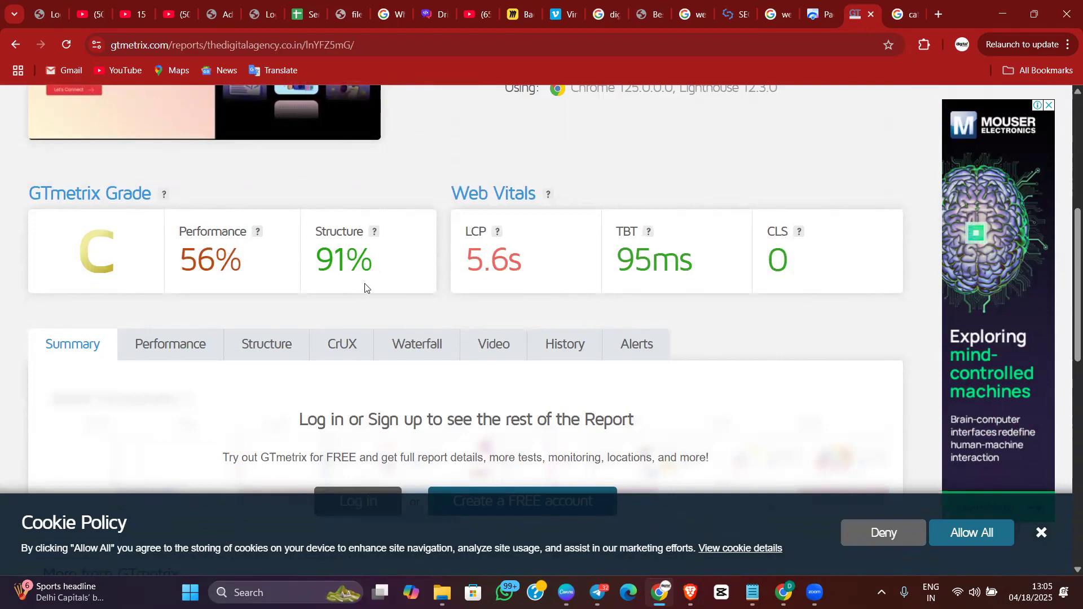
scroll(361, 276, "down", 9)
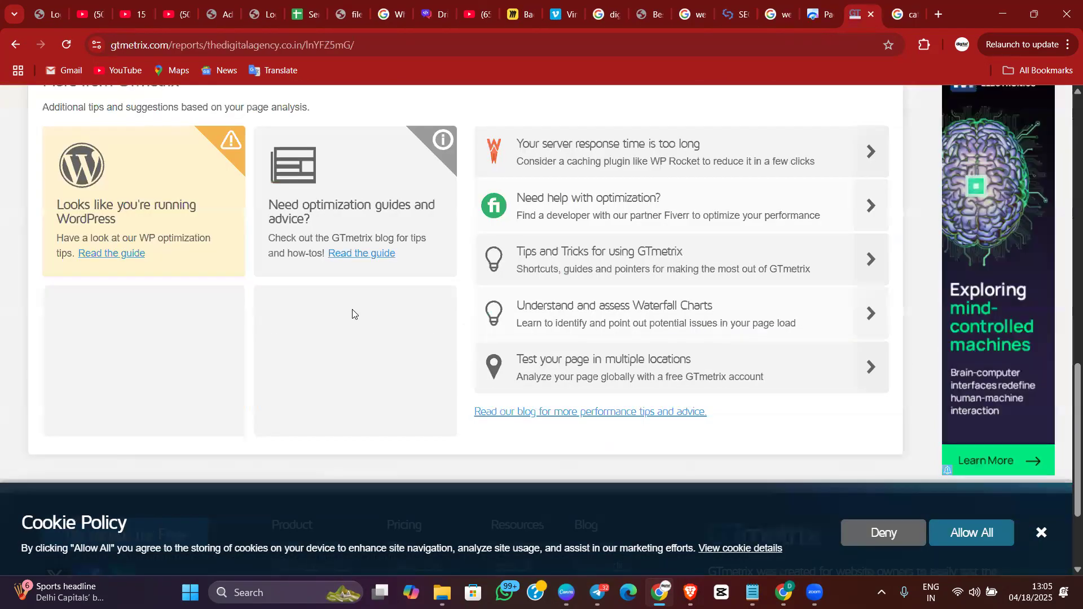
scroll(352, 309, "up", 15)
scroll(111, 378, "down", 6)
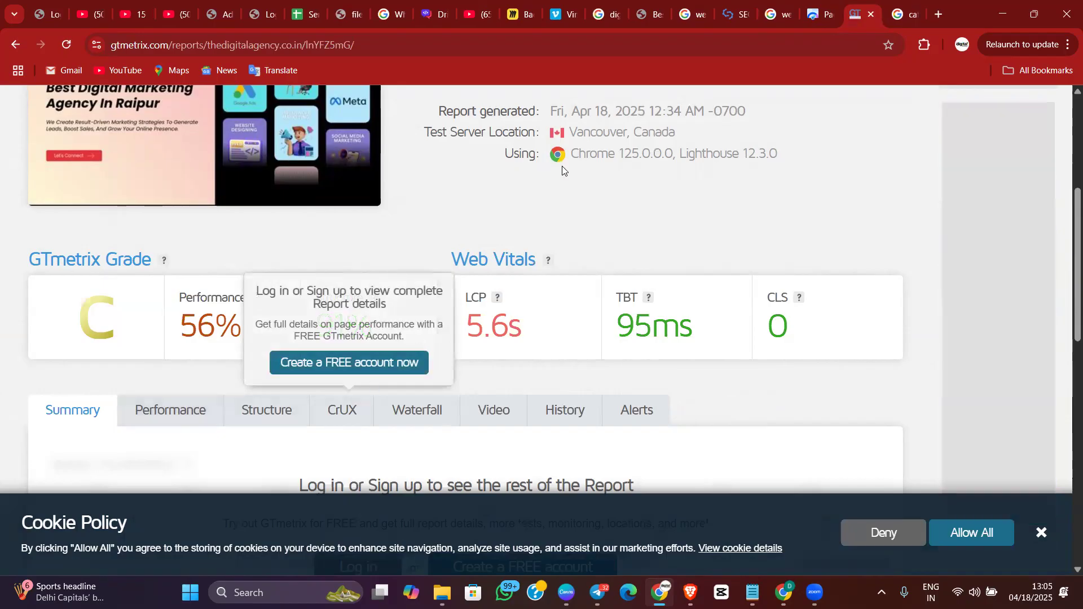
left_click(871, 14)
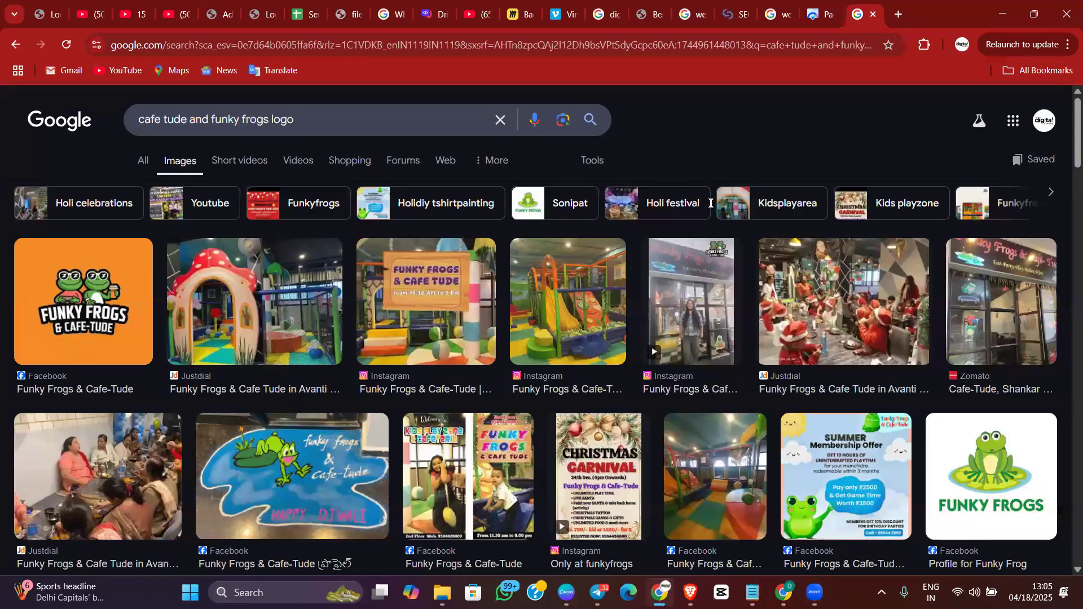
Return to the PageSpeed Insights desktop report and check the Performance metrics, highlighting the First Contentful Paint value
key("ctrl+shift+Tab")
scroll(676, 327, "down", 1)
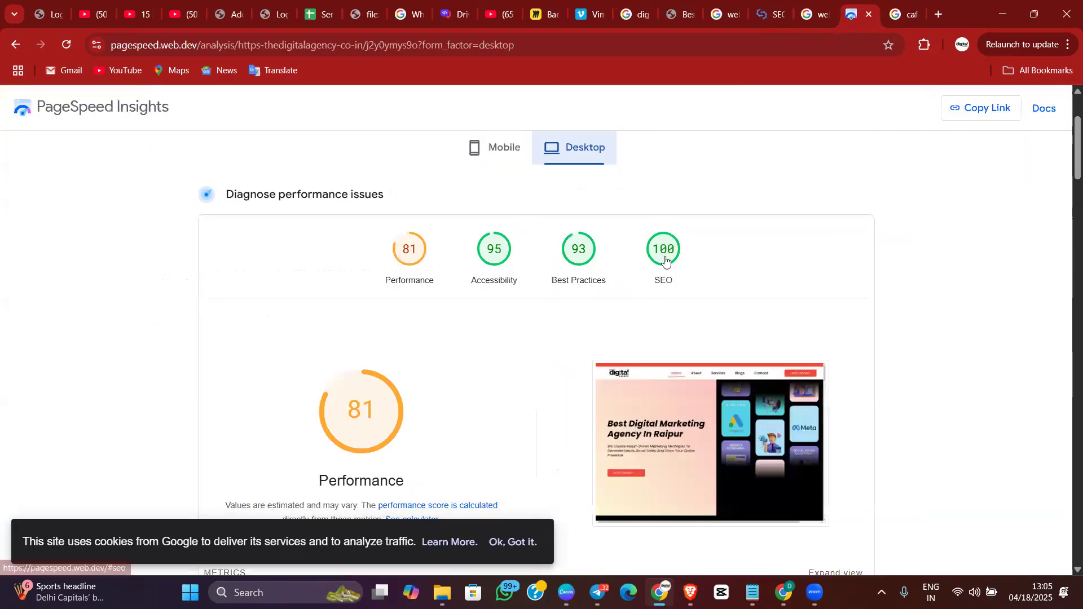
left_click(400, 260)
scroll(293, 282, "down", 1)
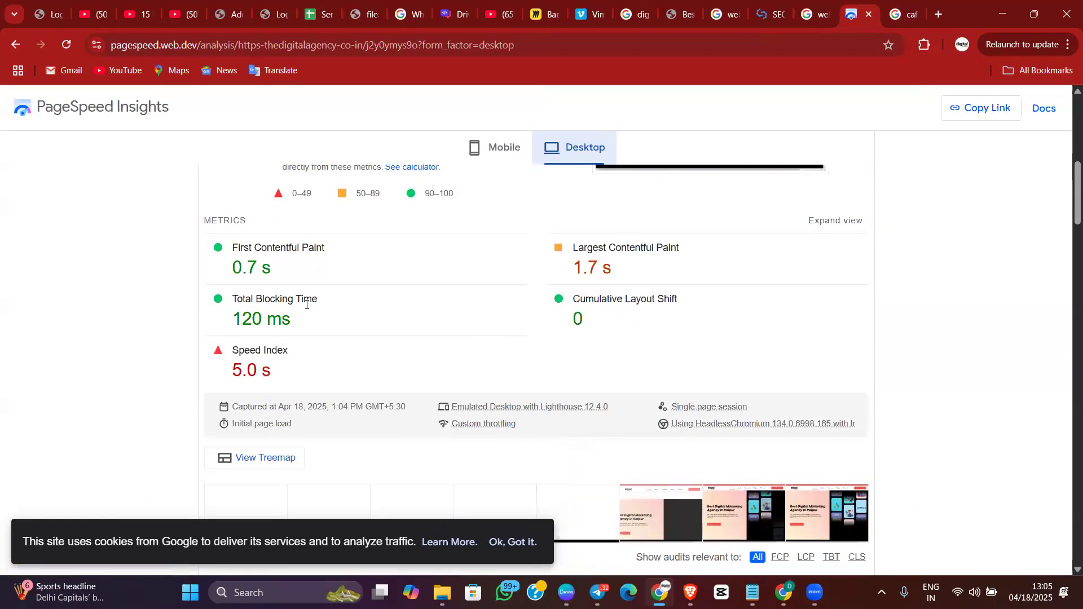
left_click_drag(242, 268, 276, 281)
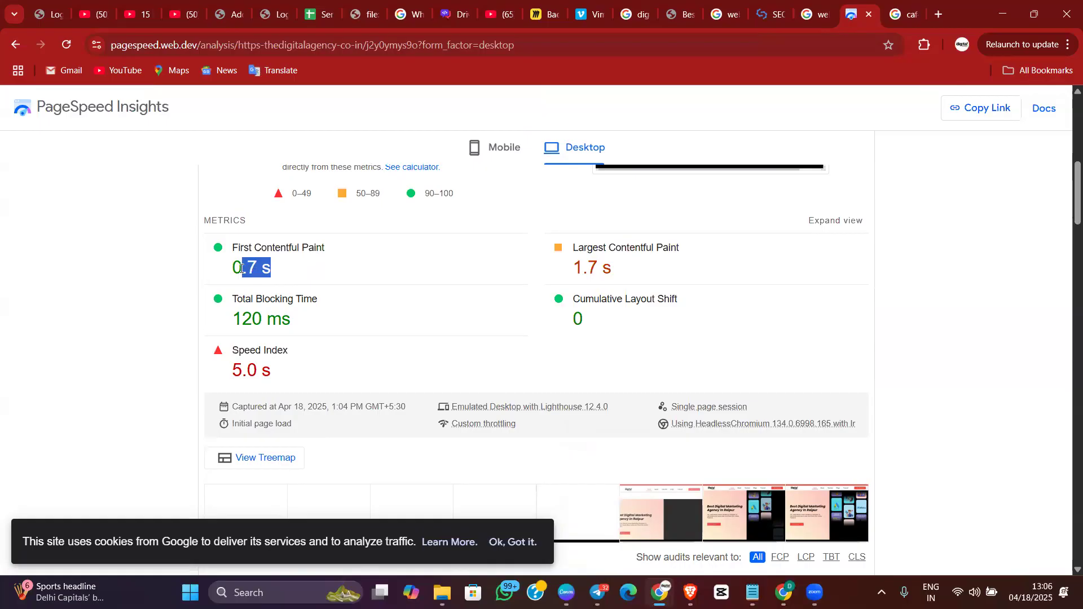
Read through the performance diagnostics and the Accessibility checks in the PageSpeed Insights desktop report
scroll(626, 282, "down", 5)
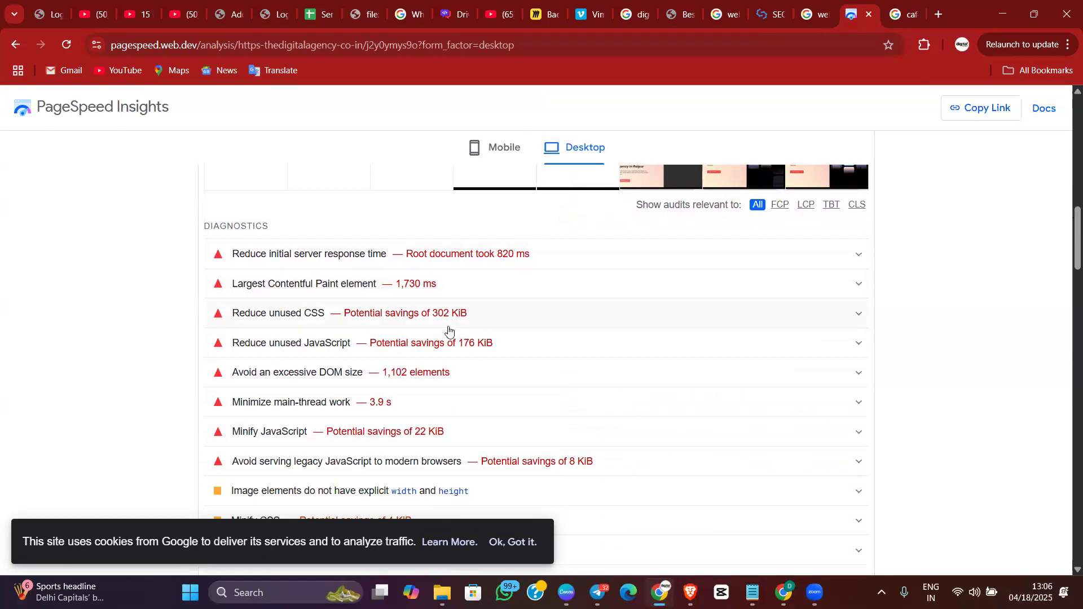
scroll(452, 343, "down", 3)
scroll(451, 342, "down", 3)
scroll(451, 342, "up", 3)
scroll(451, 343, "down", 6)
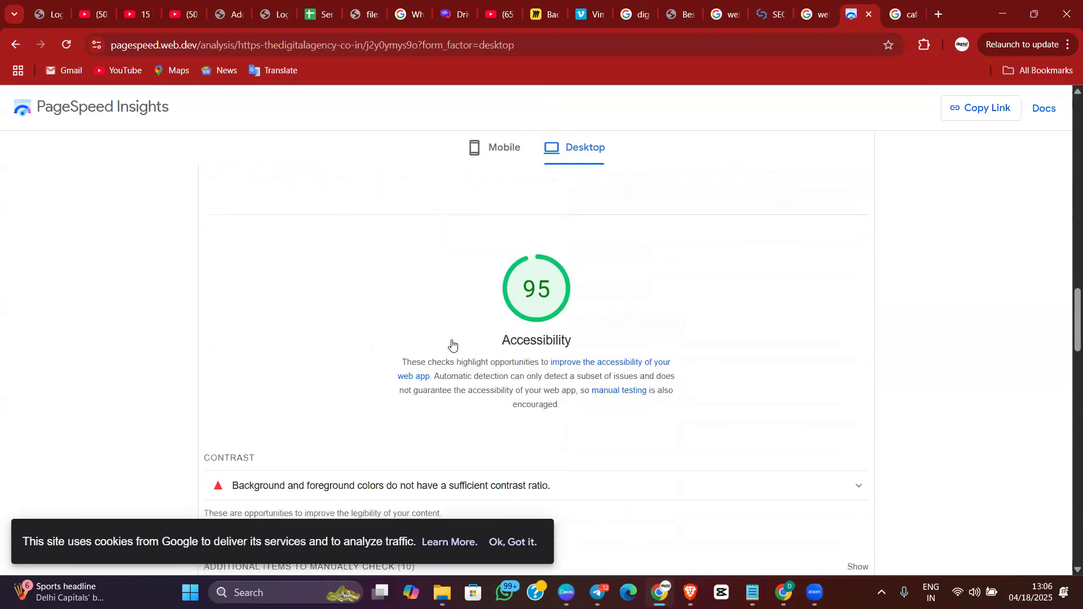
scroll(452, 343, "down", 3)
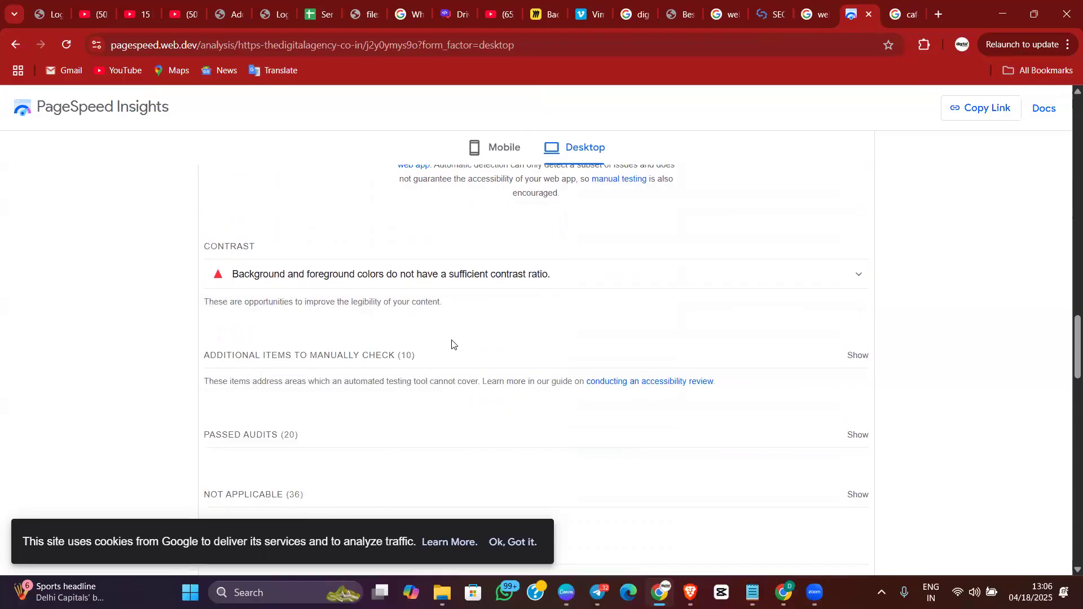
Inspect the Performance score gauge and how much the LCP metric contributes to it
scroll(452, 343, "up", 15)
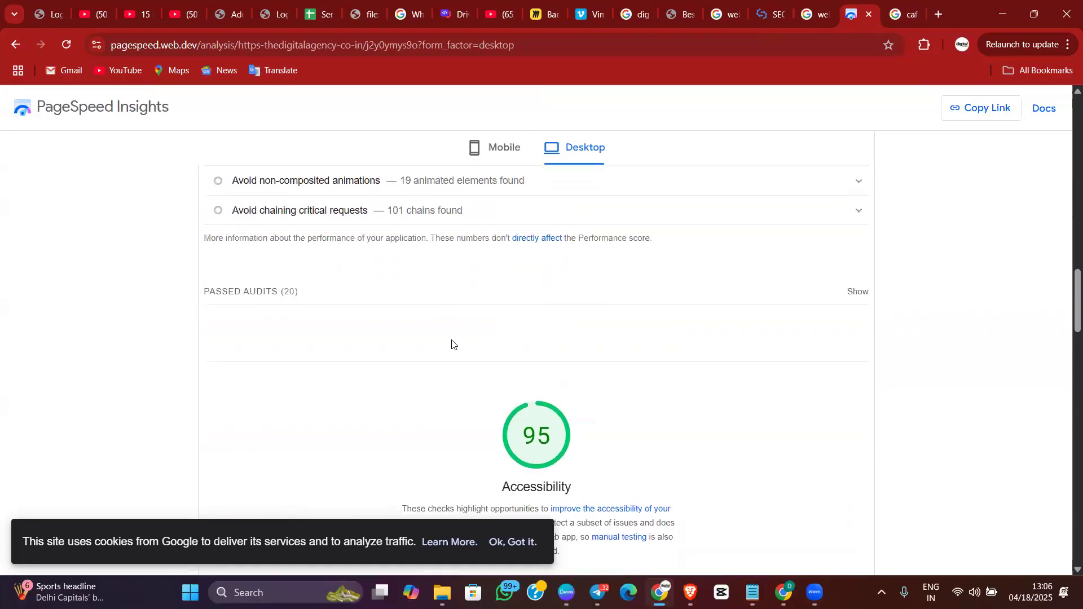
scroll(452, 343, "up", 3)
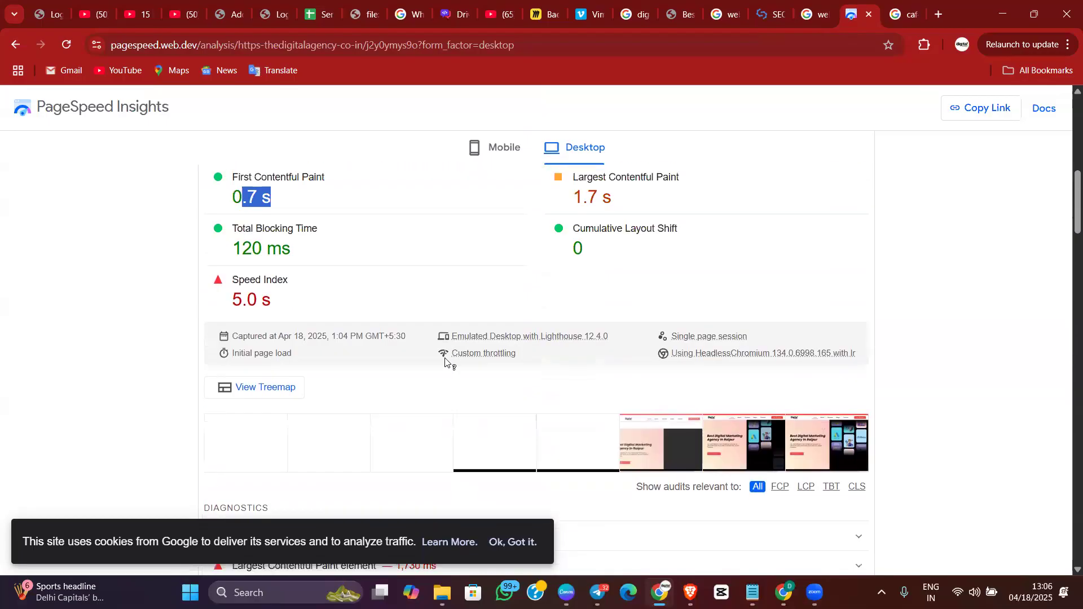
scroll(435, 261, "up", 4)
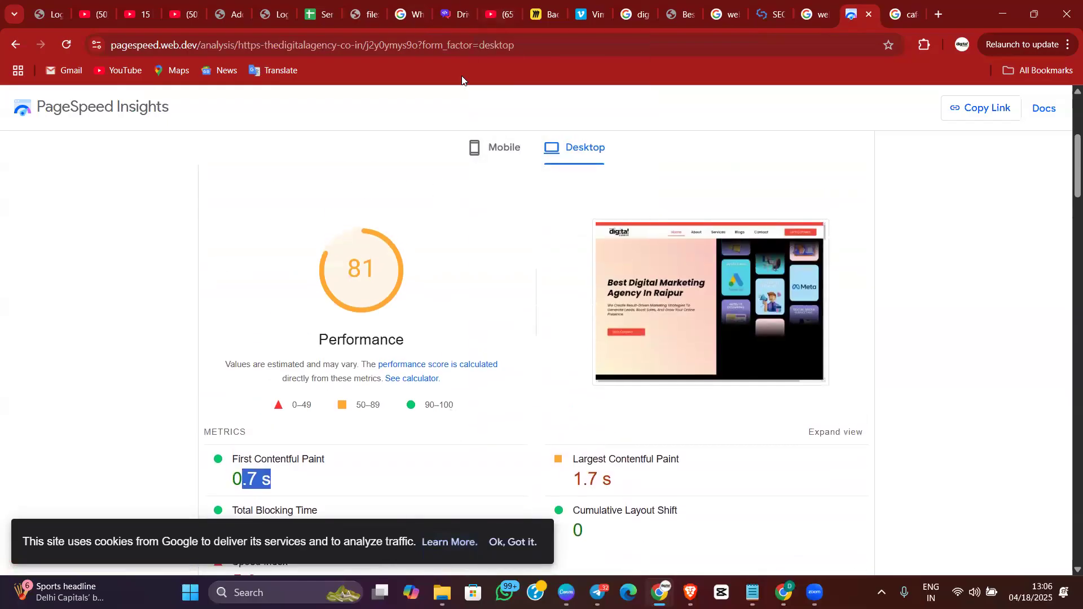
mouse_move(381, 274)
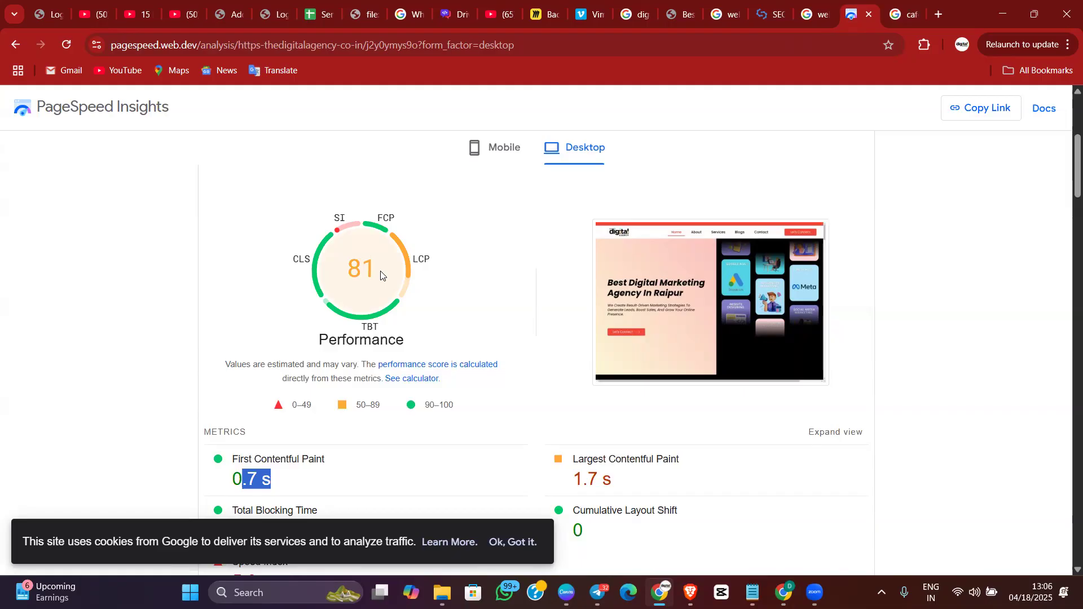
mouse_move(414, 269)
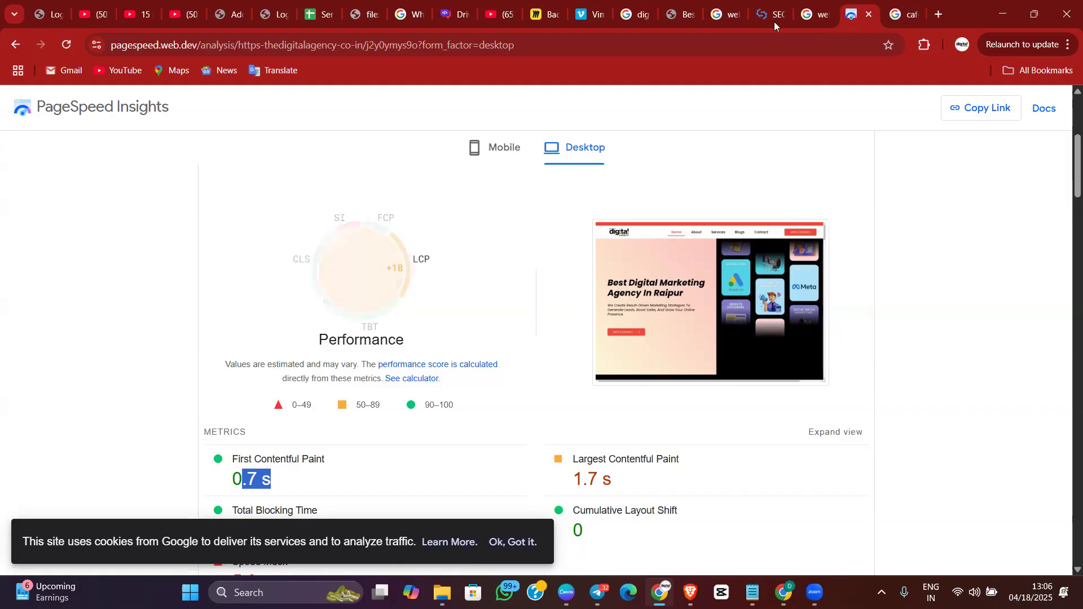
Switch to the SEOptimer report for thedigitalagency.co.in and look over its Inline Styles and Social Results sections
left_click(167, 49)
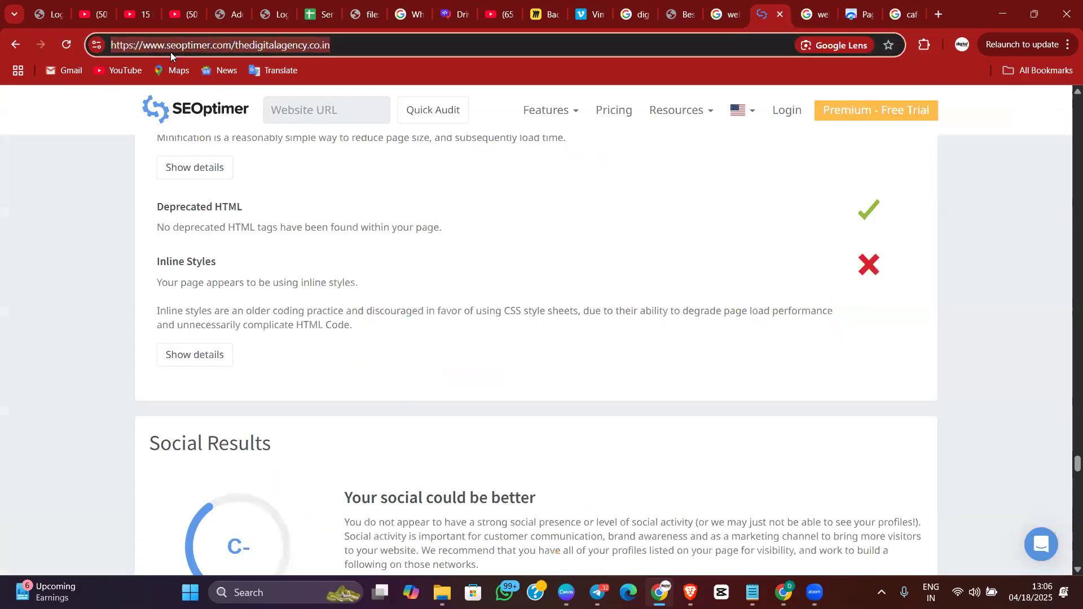
scroll(552, 400, "down", 5)
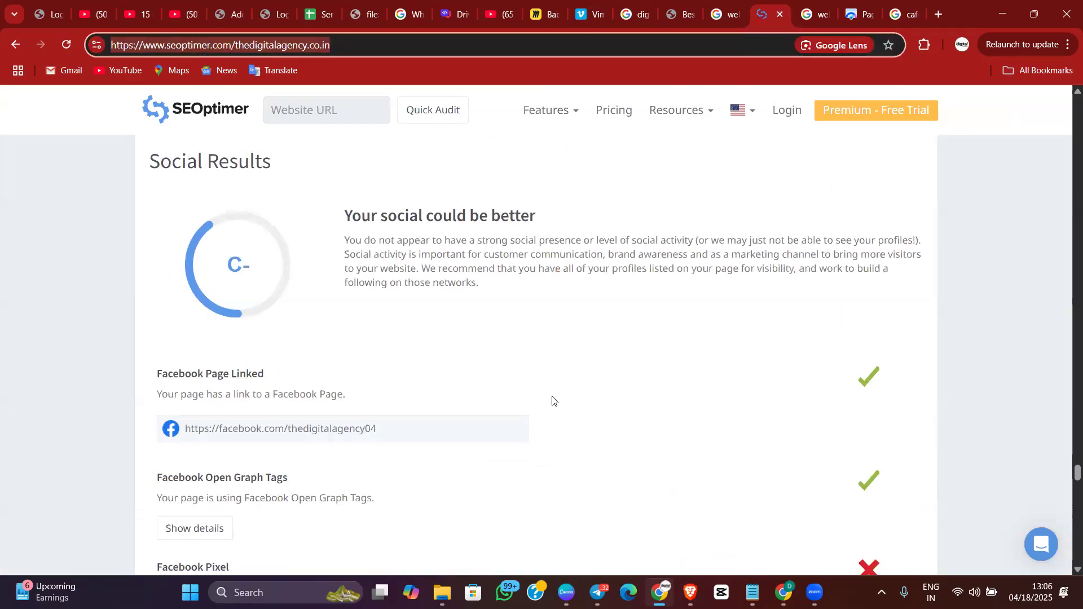
scroll(552, 401, "up", 5)
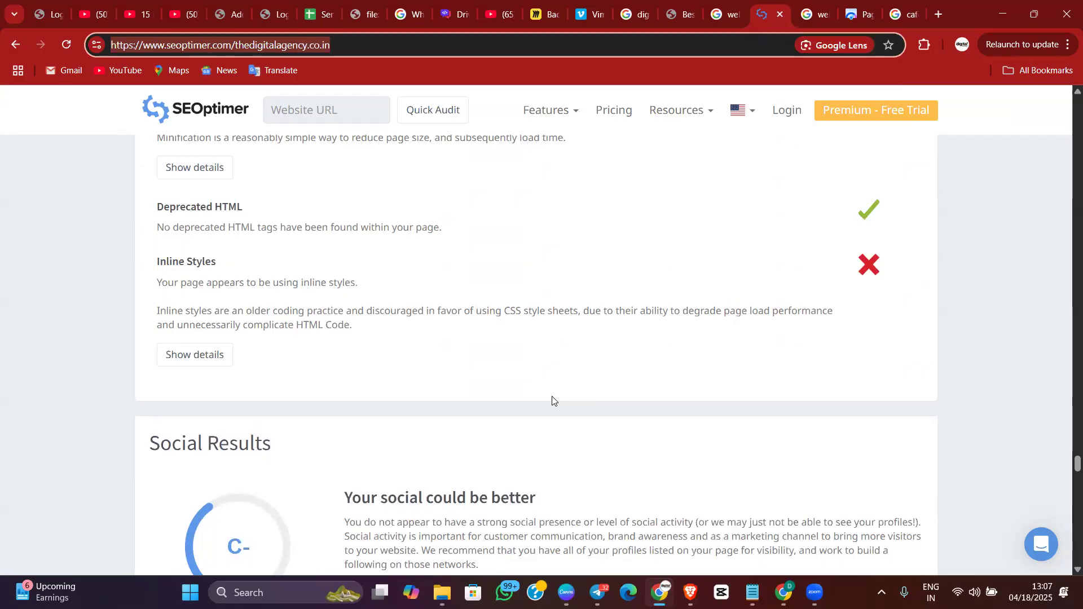
Close the PageSpeed Insights, cafe logo image search and SEOptimer pages to get back to the "website audit" search results
left_click(807, 15)
left_click(823, 15)
left_click(823, 15)
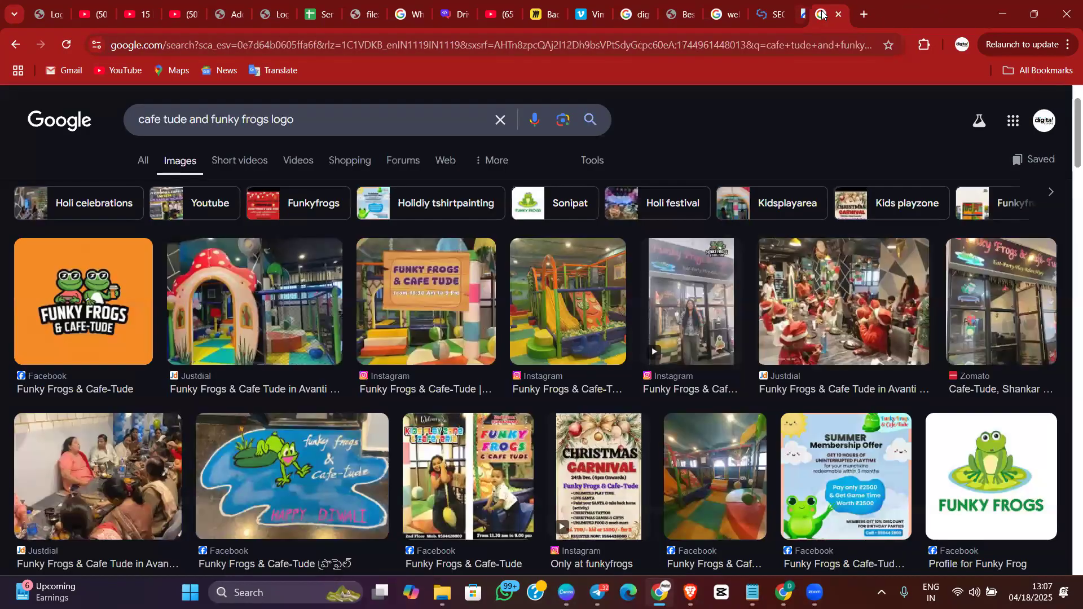
key("ctrl+w")
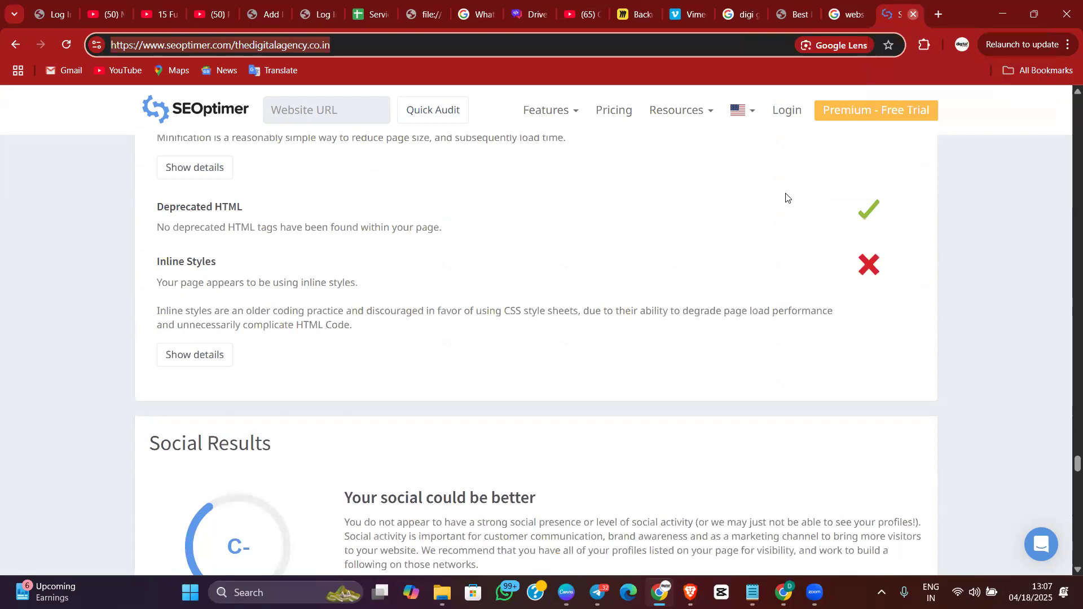
key("ctrl+w")
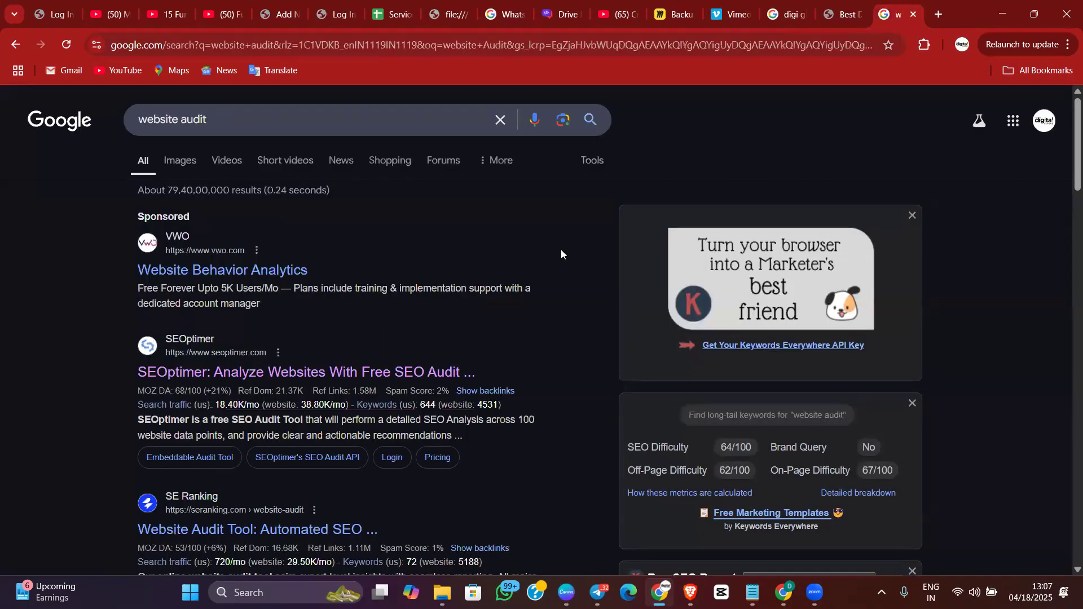